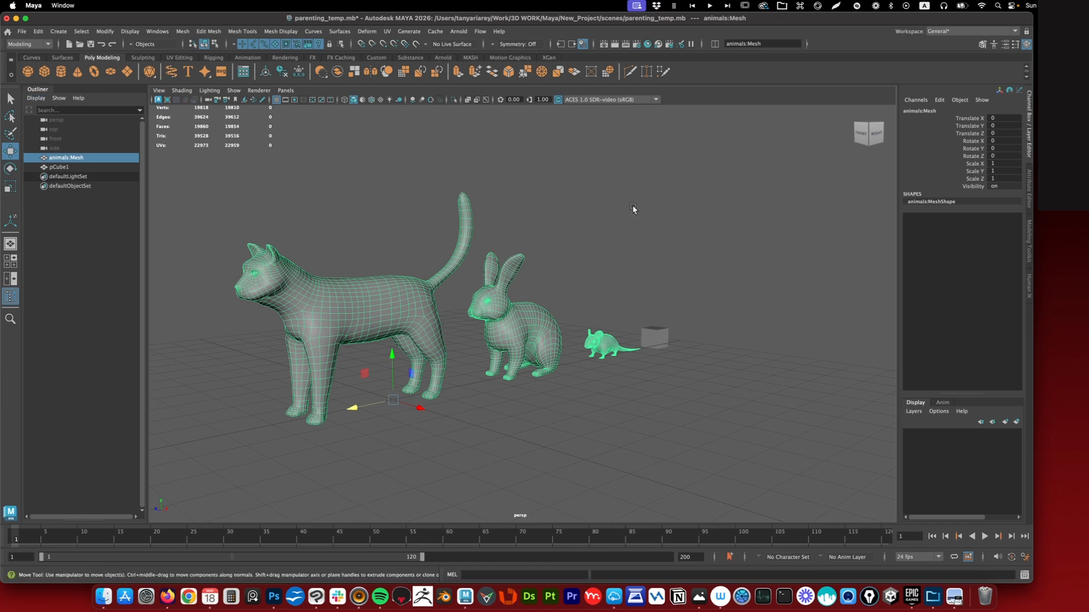
Check the animal mesh's attributes and select the cube and the animal mesh in turn to examine which parts are separate objects
{"action": "key", "text": "ctrl+a"}
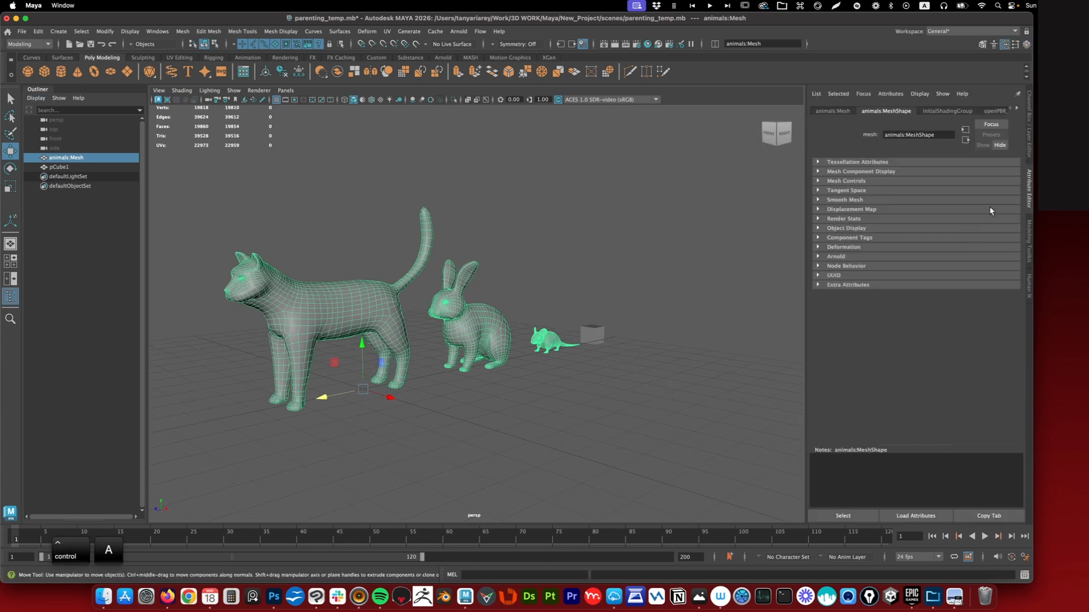
{"action": "key", "text": "ctrl+a"}
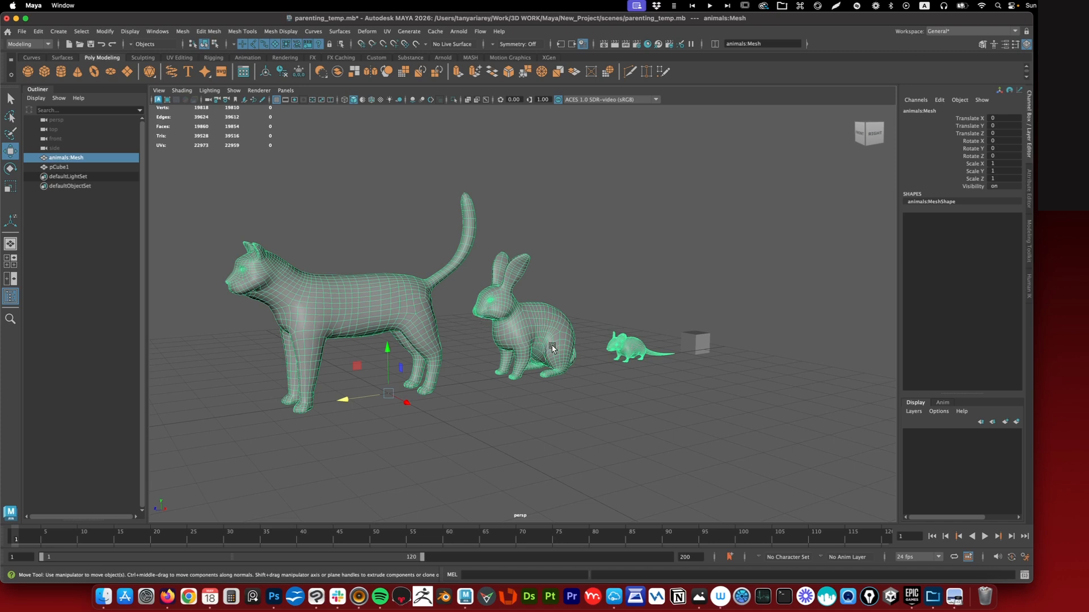
{"action": "left_click", "coordinate": [703, 345]}
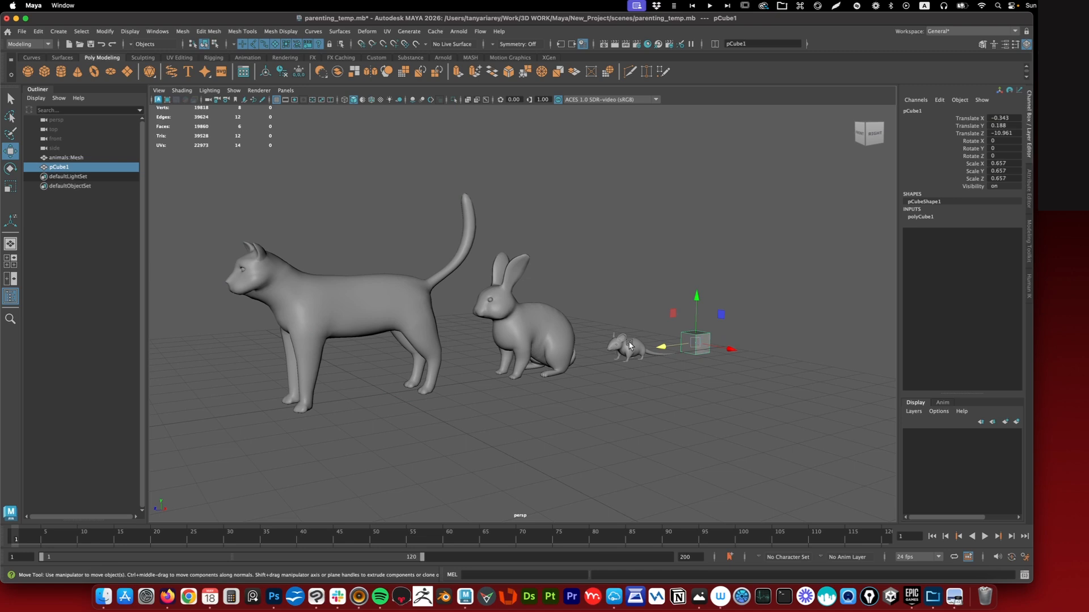
{"action": "left_click", "coordinate": [559, 347]}
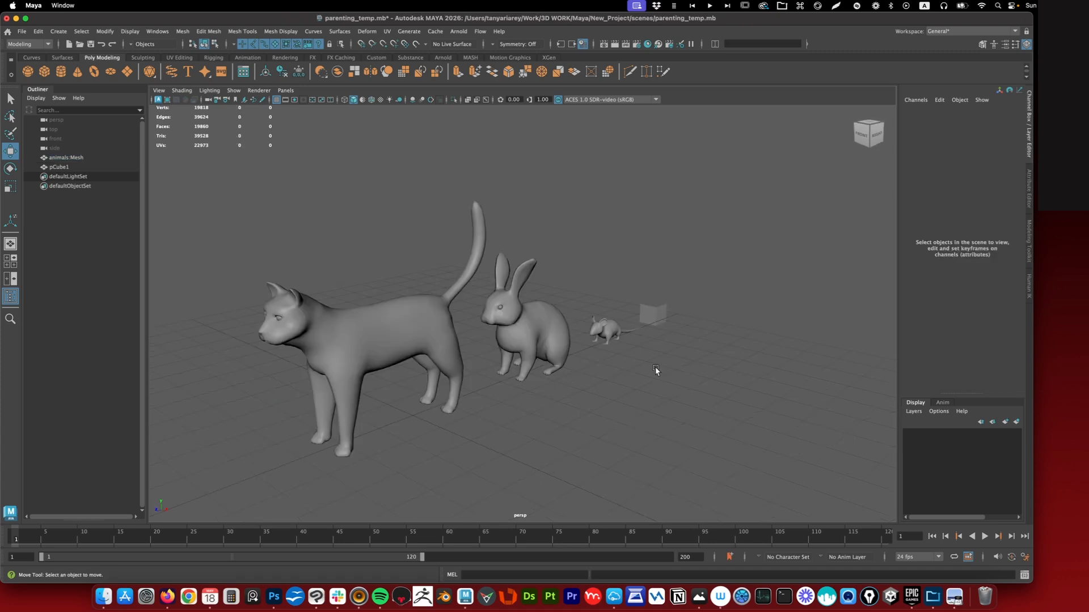
{"action": "mouse_move", "coordinate": [629, 366]}
{"action": "left_mouse_down", "text": "alt"}
{"action": "mouse_move", "coordinate": [622, 377]}
{"action": "mouse_move", "coordinate": [675, 377]}
{"action": "mouse_move", "coordinate": [610, 366]}
{"action": "left_mouse_up", "text": "alt"}
{"action": "left_click", "coordinate": [575, 358]}
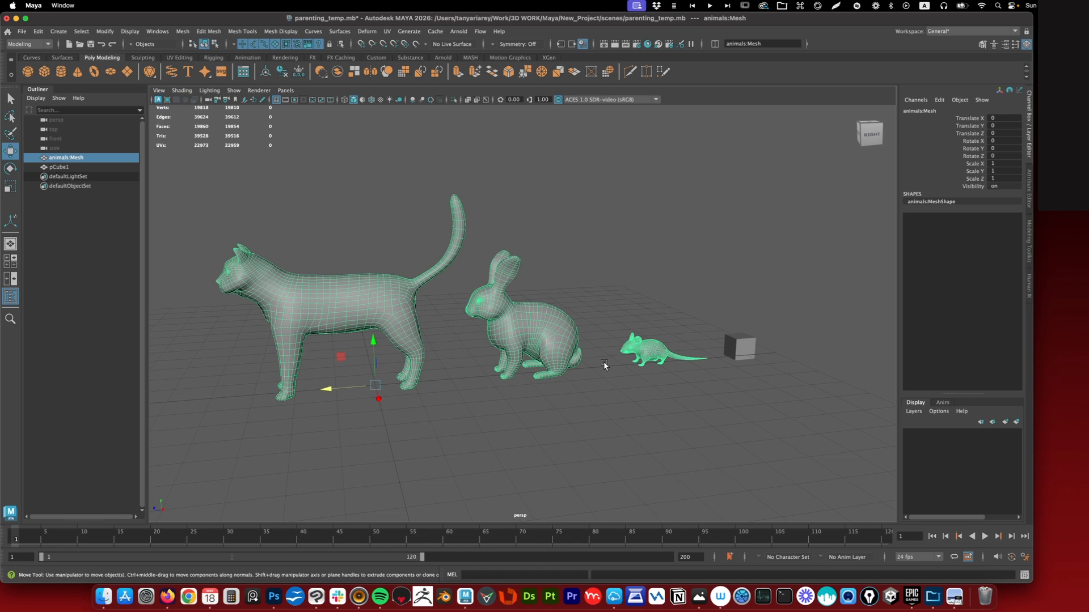
{"action": "left_click_drag", "start_coordinate": [603, 362], "coordinate": [634, 298], "text": "alt"}
{"action": "left_click", "coordinate": [633, 302]}
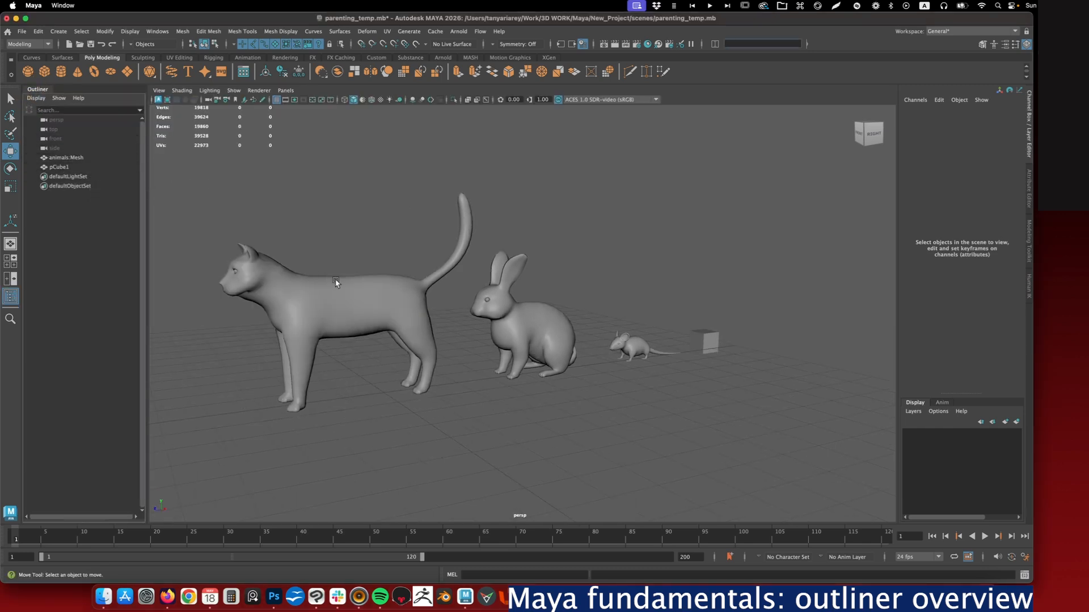
Select the combined animal mesh and the cube in the viewport, and pick animals:Mesh and pCube1 in the Outliner
{"action": "left_click", "coordinate": [356, 299]}
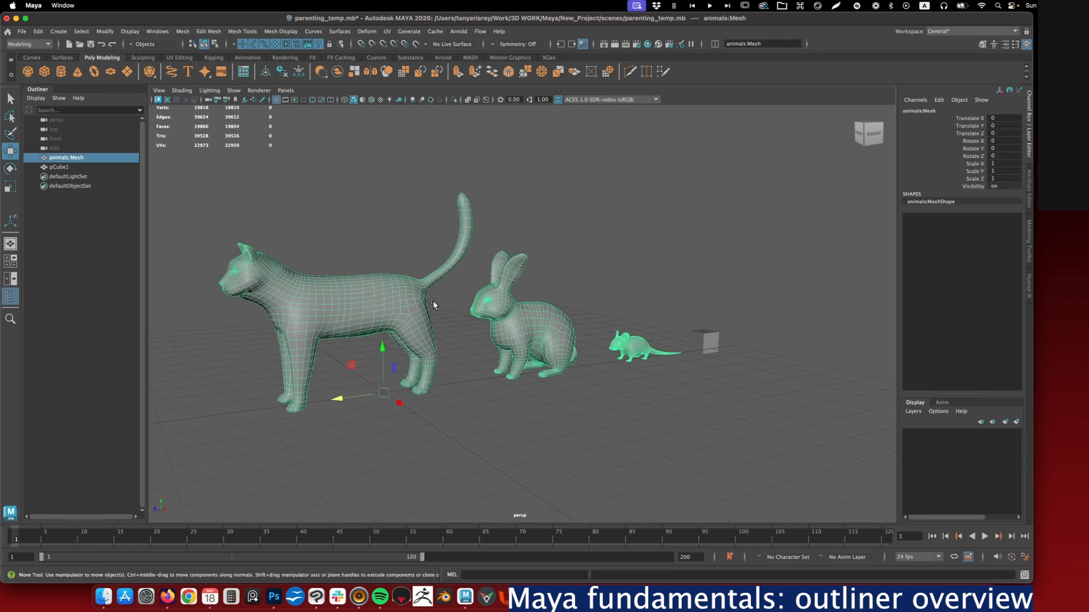
{"action": "left_click_drag", "start_coordinate": [555, 356], "coordinate": [538, 358], "text": "alt"}
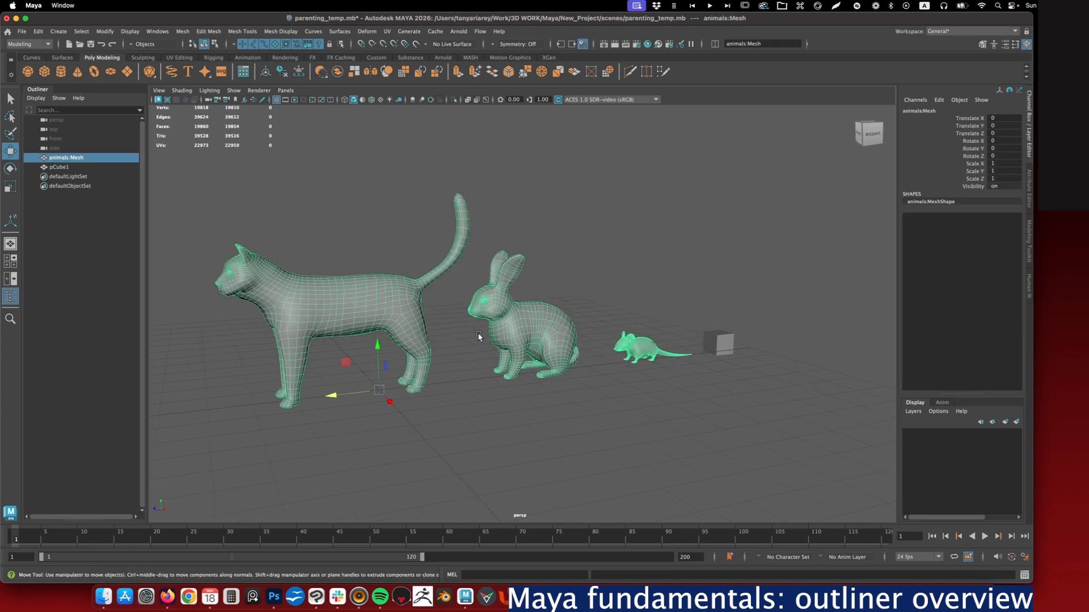
{"action": "left_click", "coordinate": [701, 346]}
{"action": "left_click", "coordinate": [427, 355]}
{"action": "left_click", "coordinate": [735, 348]}
{"action": "left_click", "coordinate": [726, 343]}
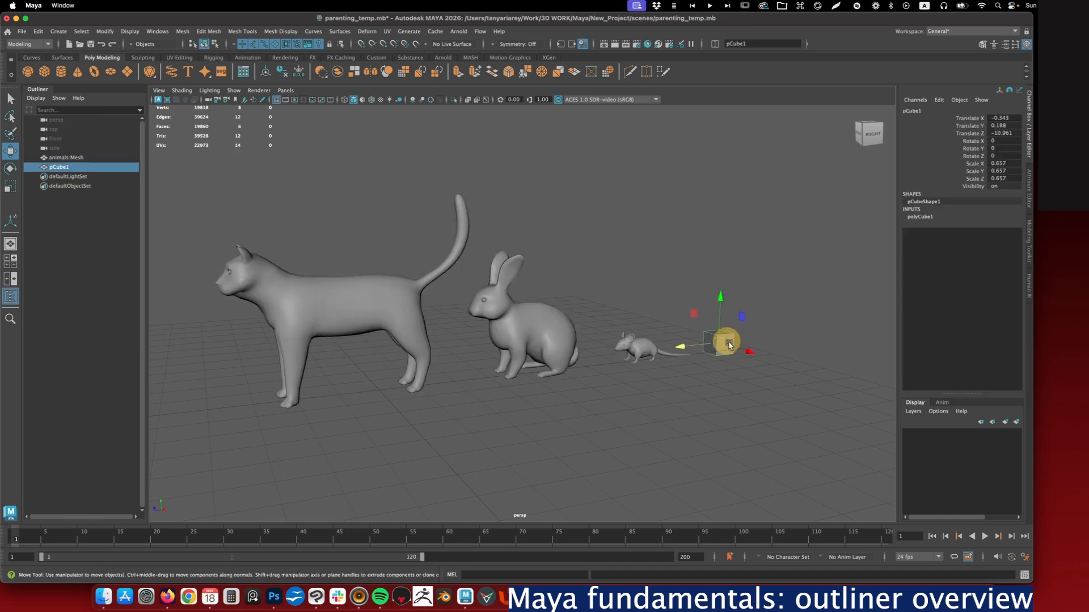
{"action": "left_click", "coordinate": [65, 158]}
{"action": "left_click", "coordinate": [64, 169]}
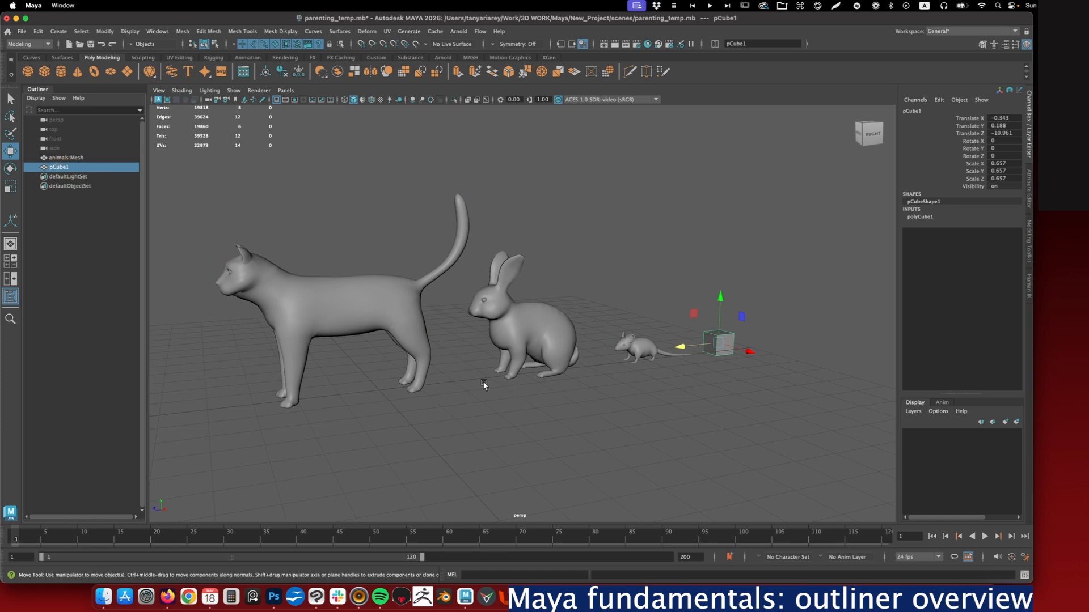
Go through the persp, top, front and side cameras and defaultObjectSet in the Outliner
{"action": "key", "text": "alt"}
{"action": "left_click", "coordinate": [58, 121]}
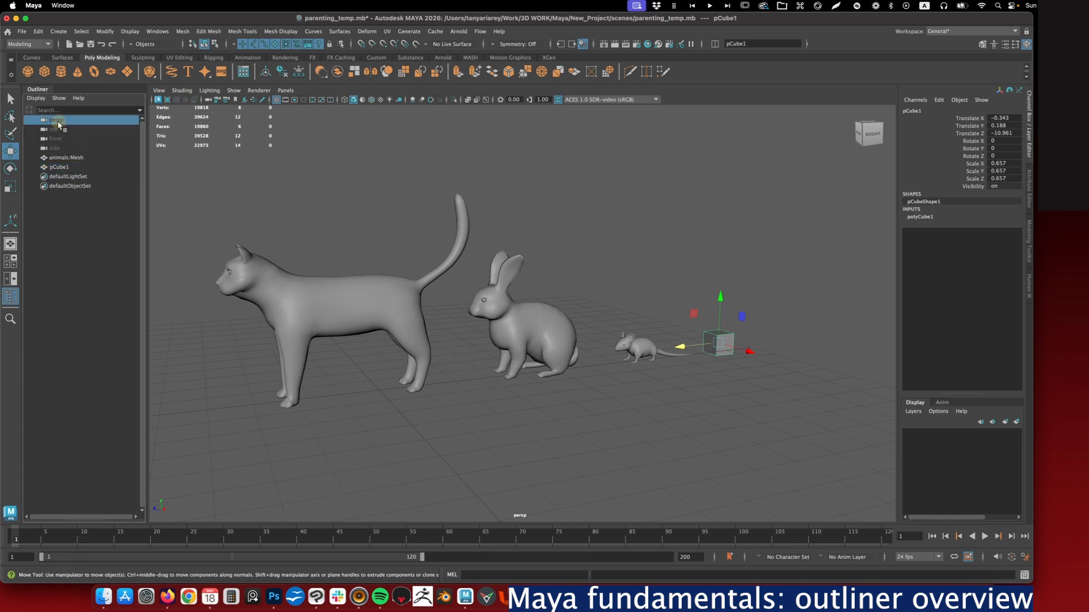
{"action": "left_click", "coordinate": [55, 131]}
{"action": "left_click", "coordinate": [56, 139]}
{"action": "left_click", "coordinate": [58, 149]}
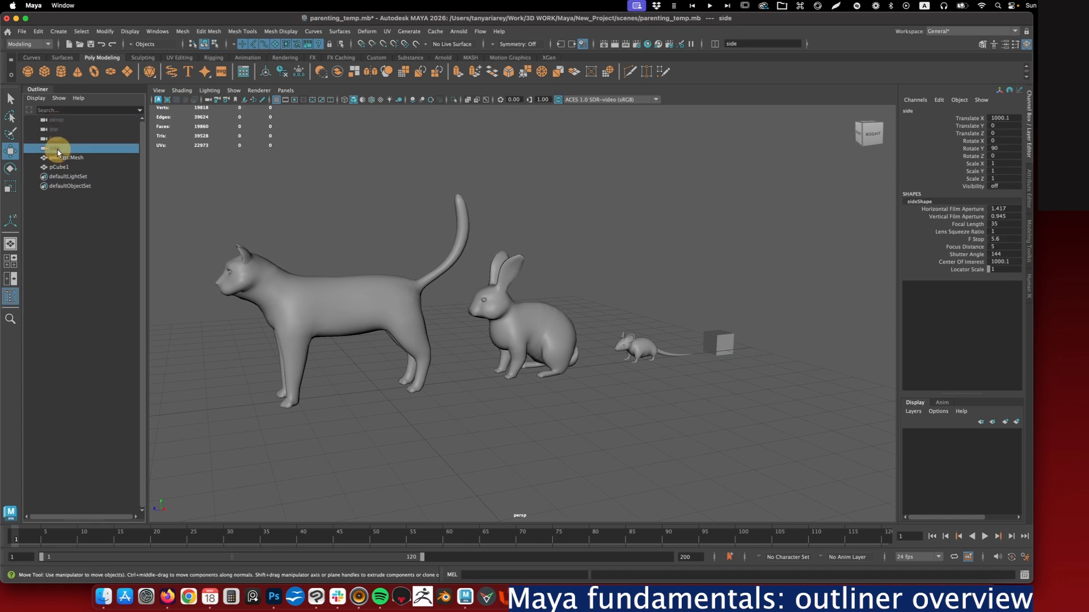
{"action": "left_click", "coordinate": [60, 186]}
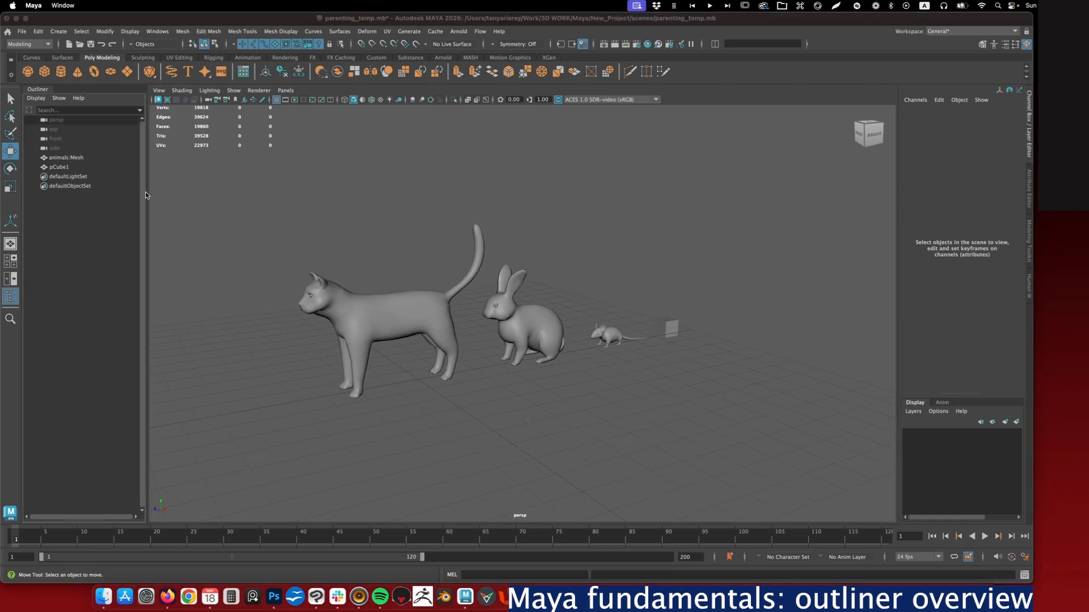
Search the Outliner for "animals" to select animals:Mesh, and clear the search
{"action": "left_click", "coordinate": [54, 110]}
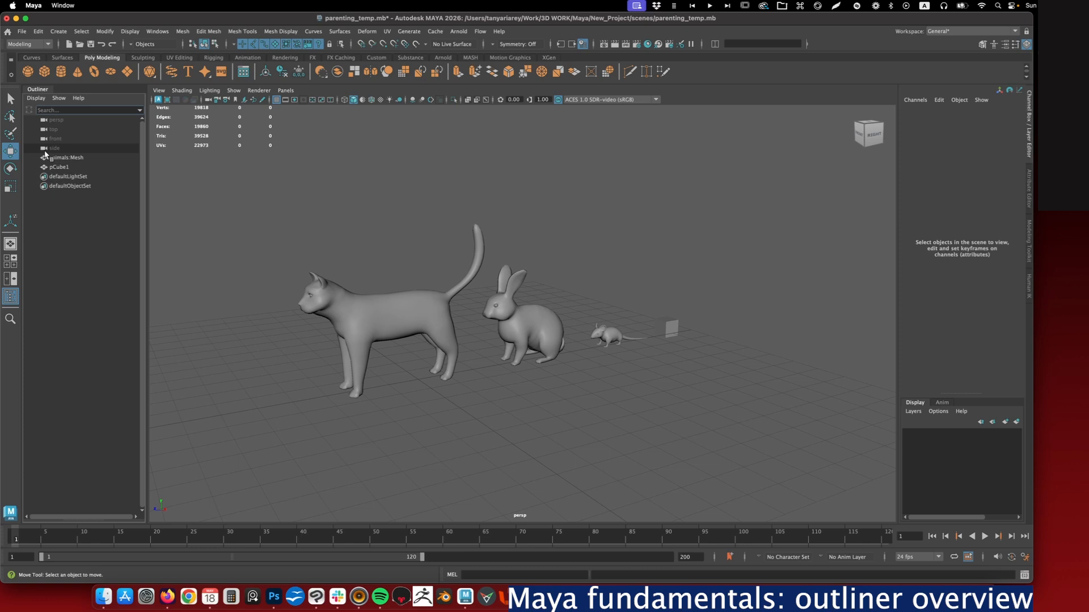
{"action": "left_click", "coordinate": [446, 336]}
{"action": "left_click", "coordinate": [545, 280]}
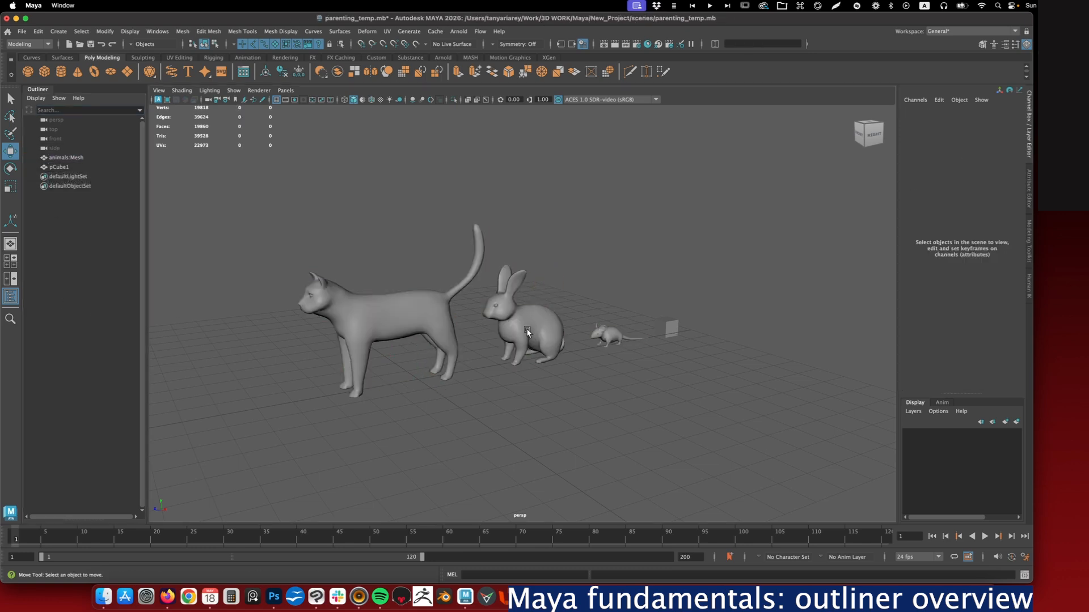
{"action": "left_click", "coordinate": [76, 111]}
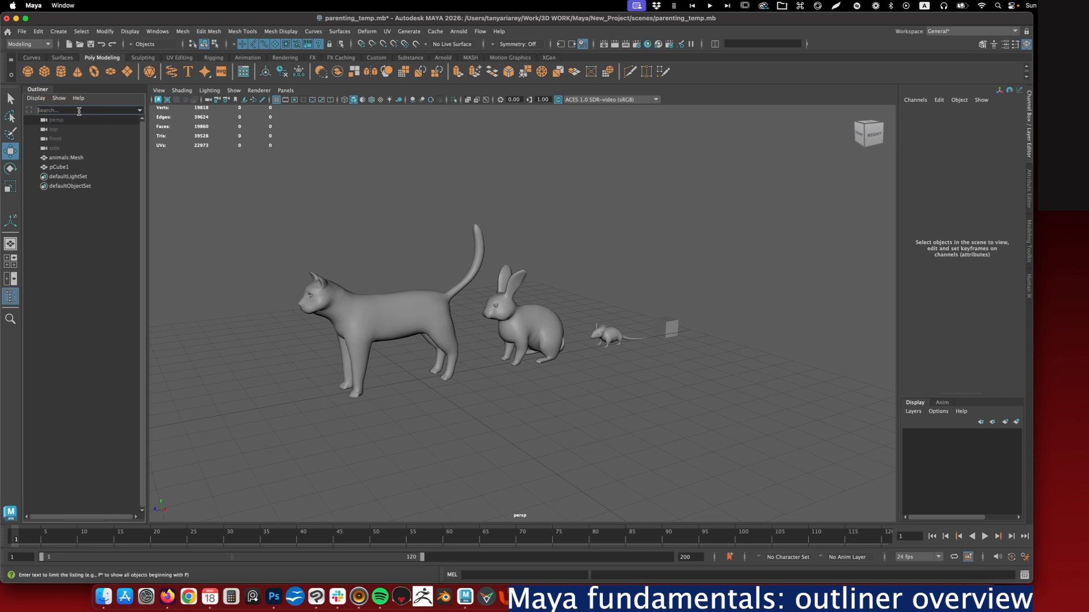
{"action": "type", "text": "animals"}
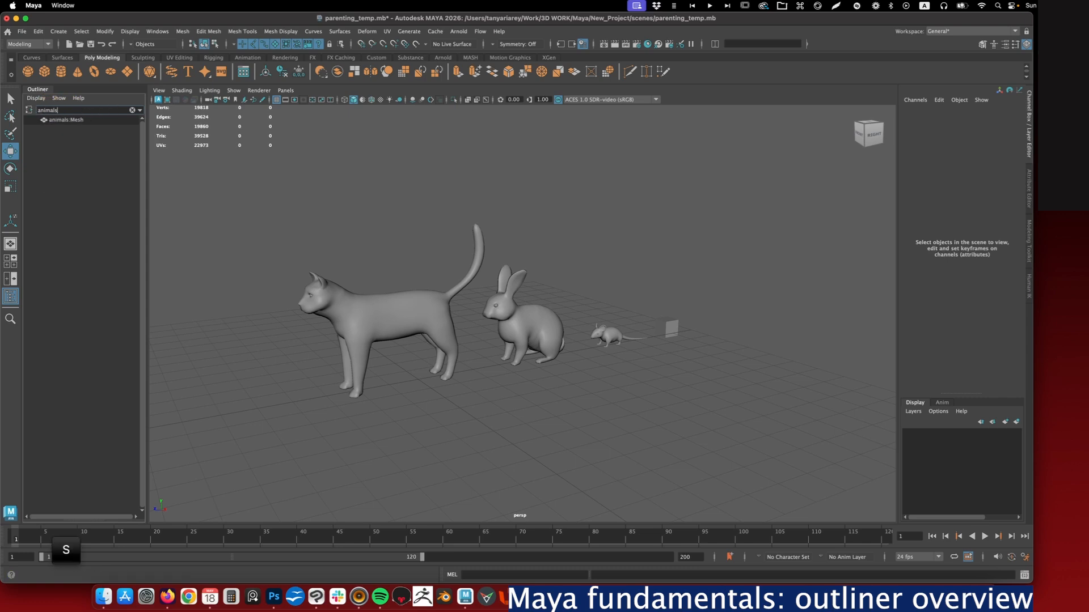
{"action": "left_click", "coordinate": [69, 121]}
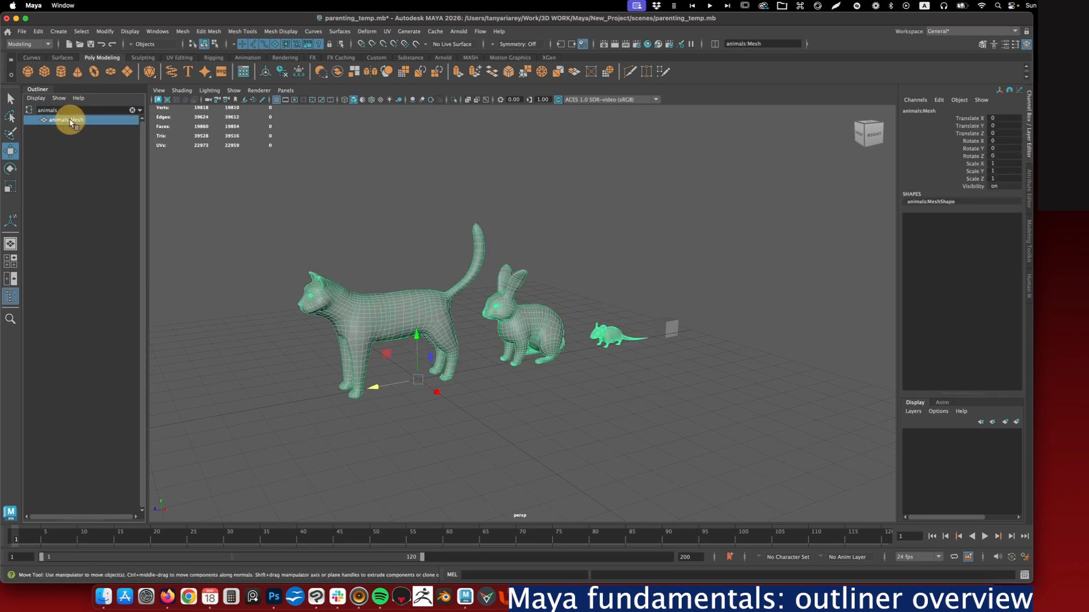
{"action": "left_click", "coordinate": [132, 111]}
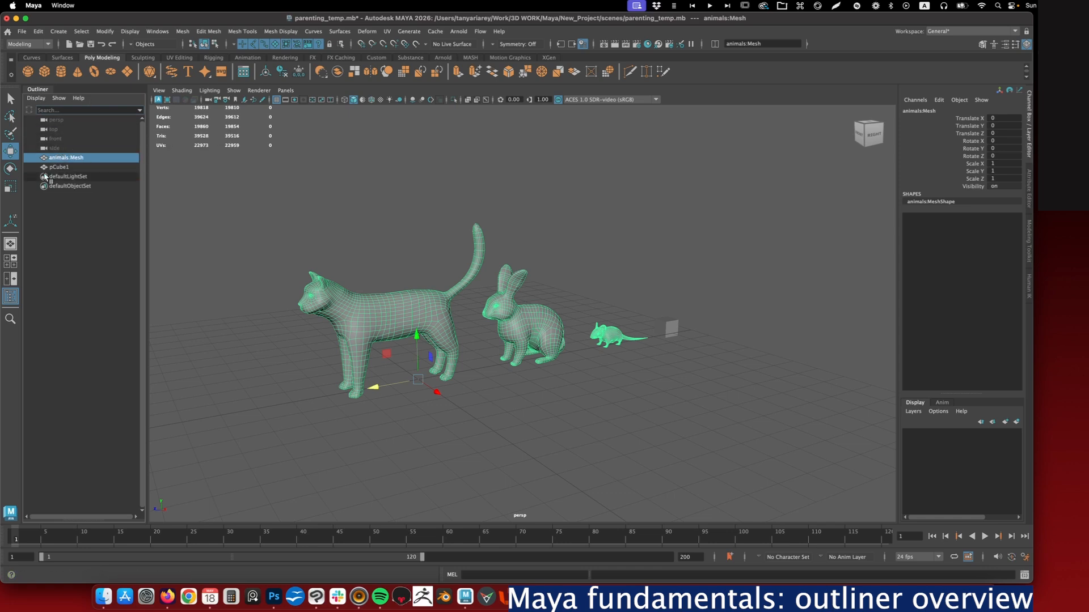
Filter the Outliner to show only Geometry objects and select pCube1
{"action": "left_click", "coordinate": [58, 99]}
{"action": "mouse_move", "coordinate": [71, 118]}
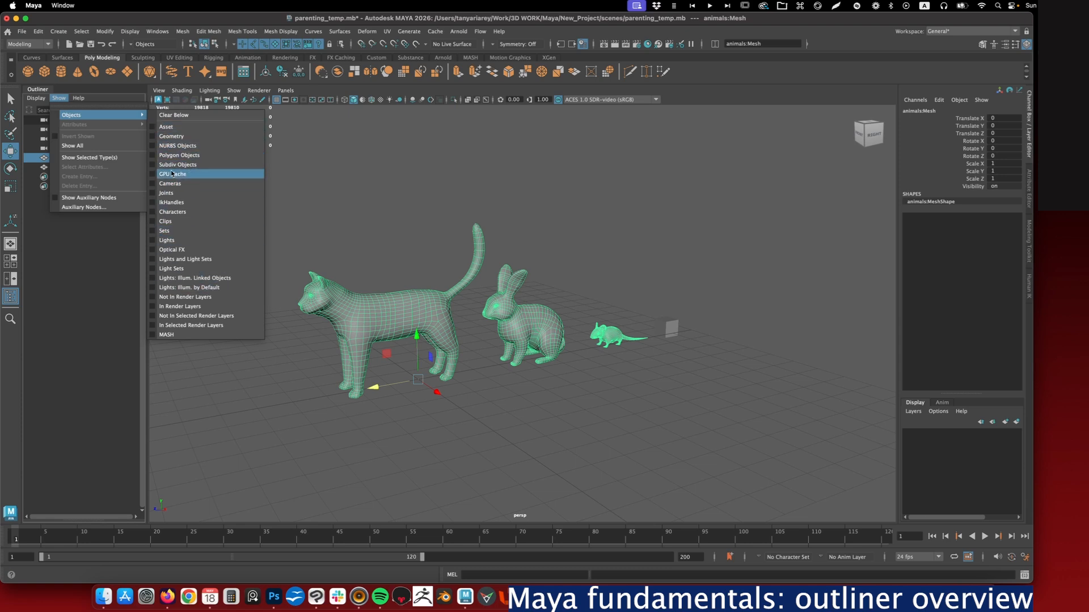
{"action": "left_click", "coordinate": [152, 138]}
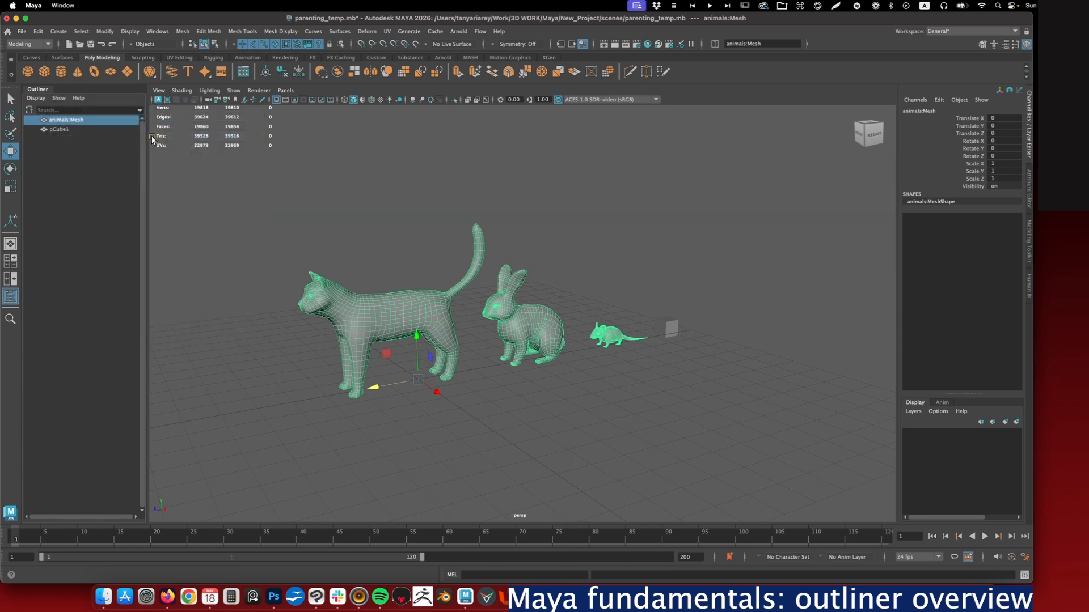
{"action": "left_click", "coordinate": [54, 129]}
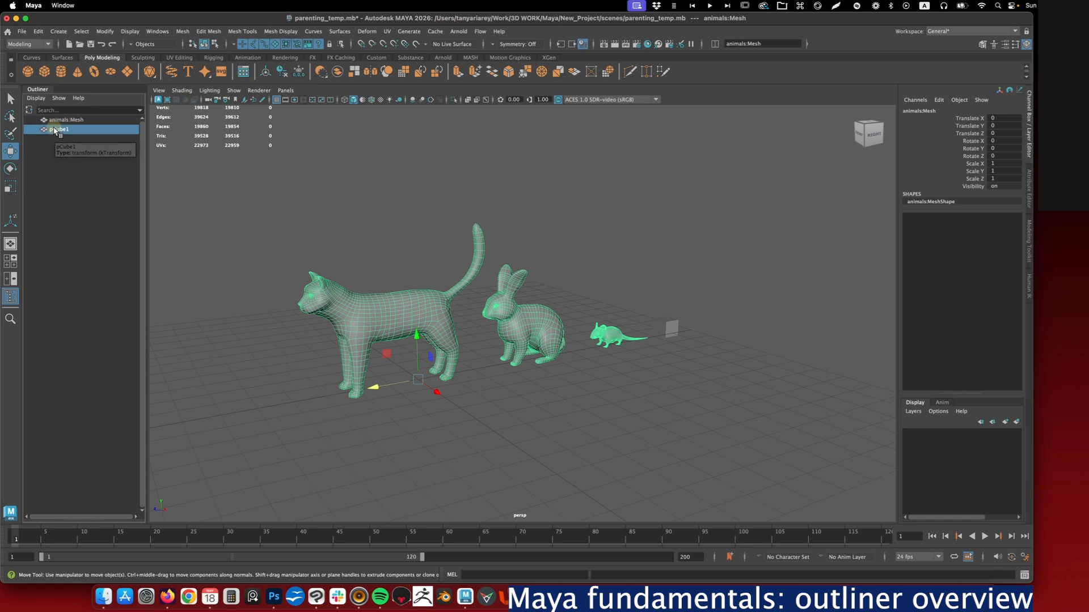
Clear the Outliner's object-type filter
{"action": "left_click", "coordinate": [64, 100]}
{"action": "mouse_move", "coordinate": [70, 117]}
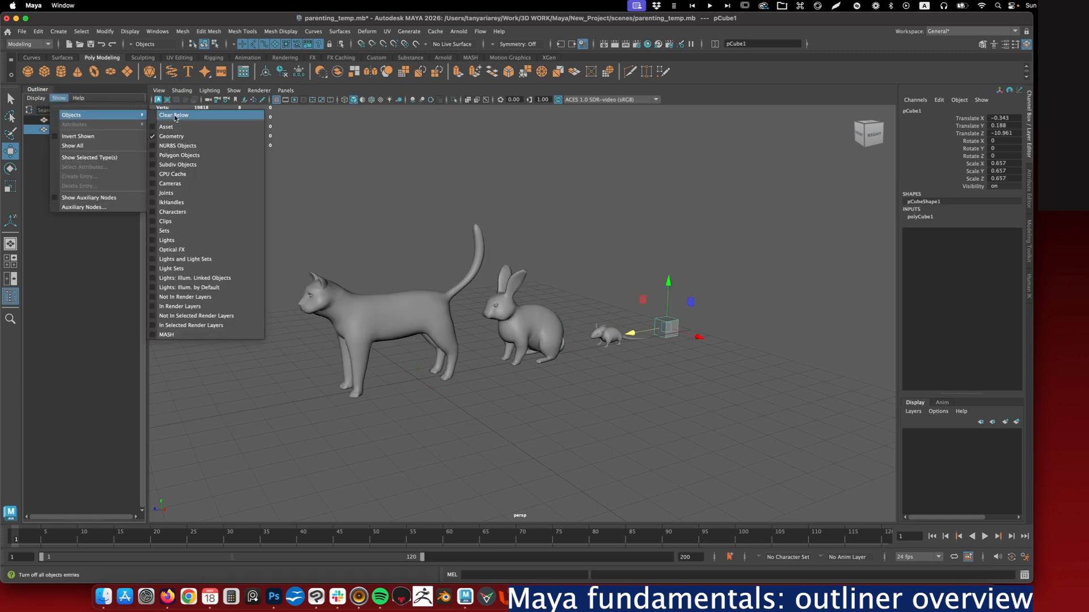
{"action": "left_click", "coordinate": [175, 117]}
{"action": "left_click", "coordinate": [60, 99]}
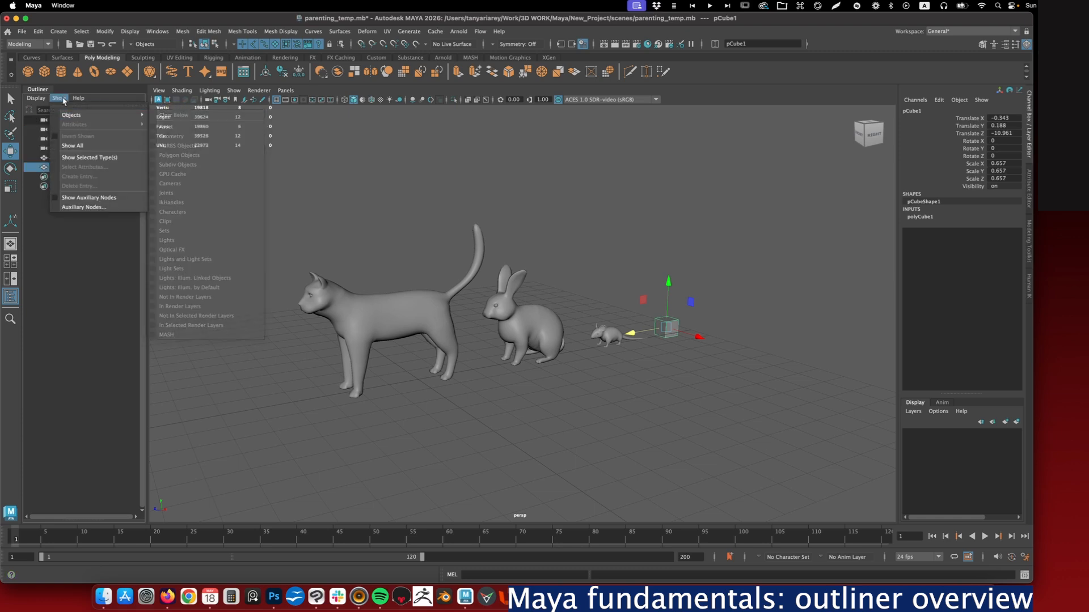
{"action": "mouse_move", "coordinate": [73, 115]}
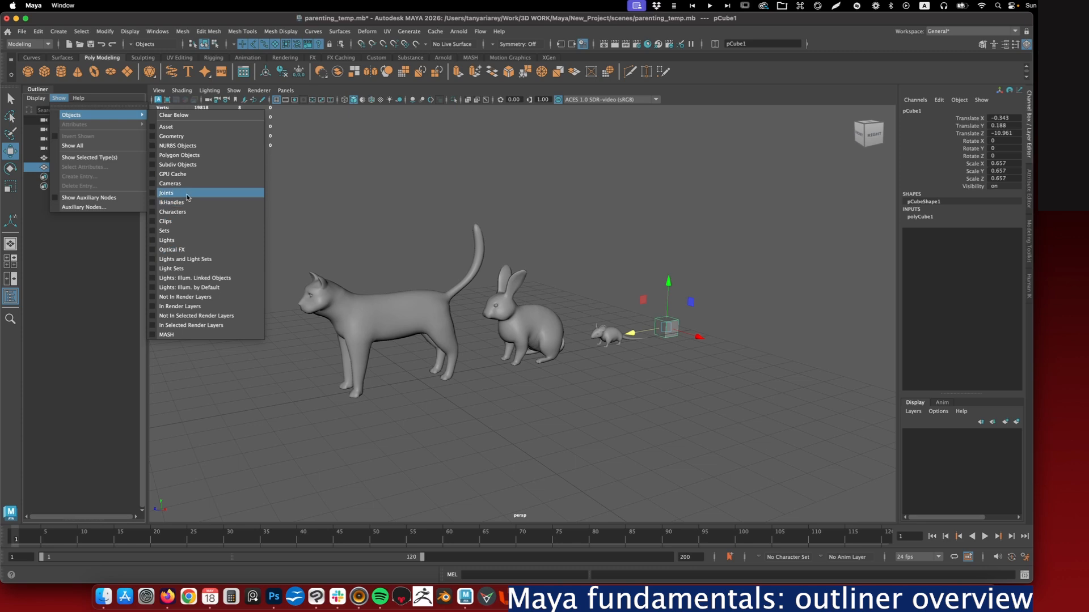
{"action": "left_click", "coordinate": [34, 98]}
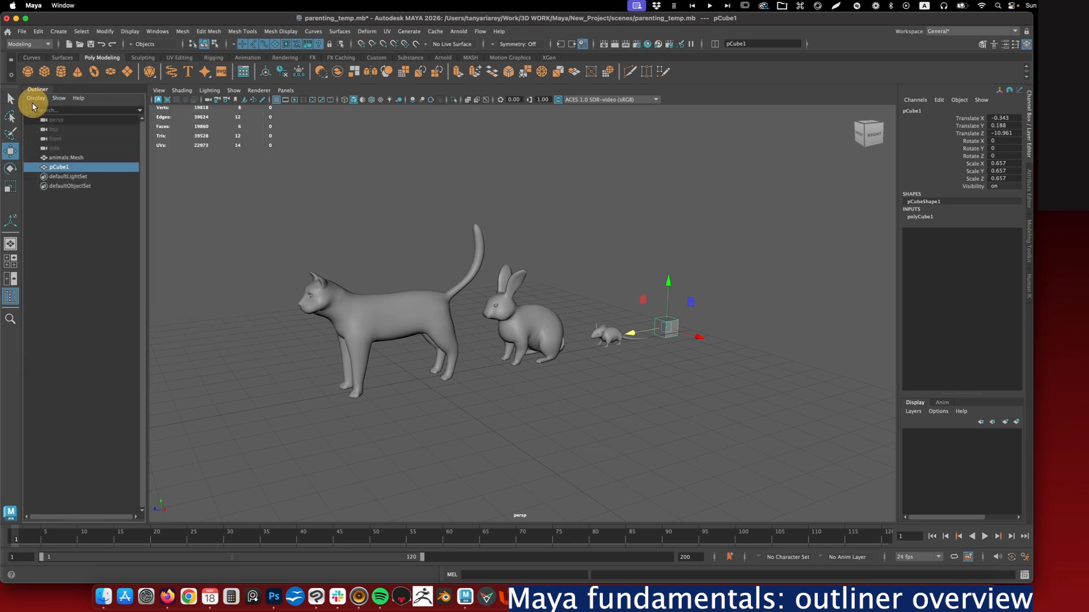
{"action": "left_click", "coordinate": [41, 99]}
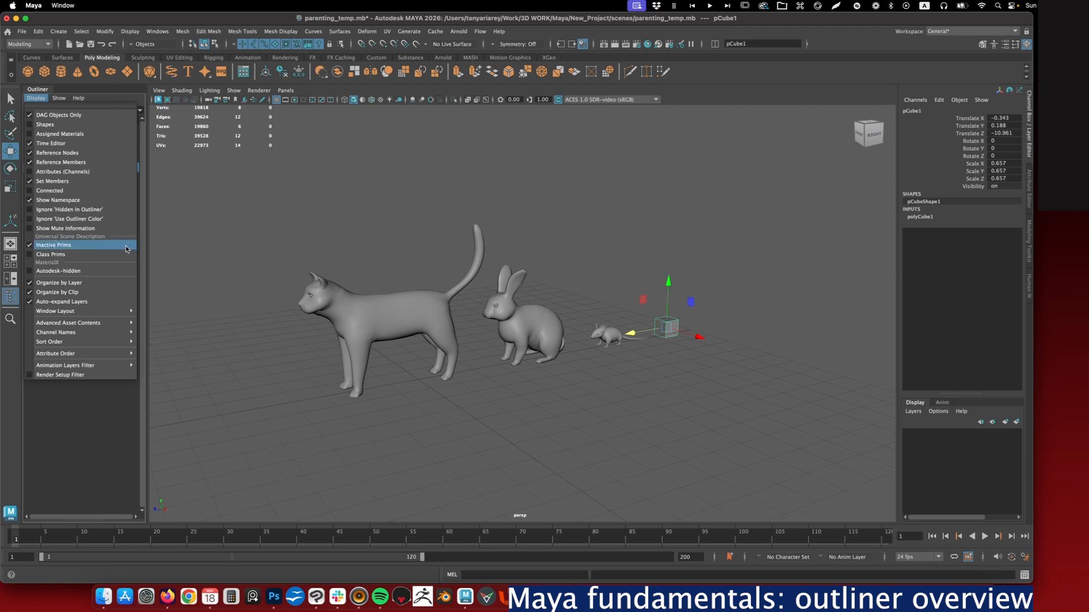
Select animals:Mesh in the Outliner, deselect it, and reselect it through the cat's body in the viewport
{"action": "left_click", "coordinate": [68, 162]}
{"action": "left_click", "coordinate": [69, 159]}
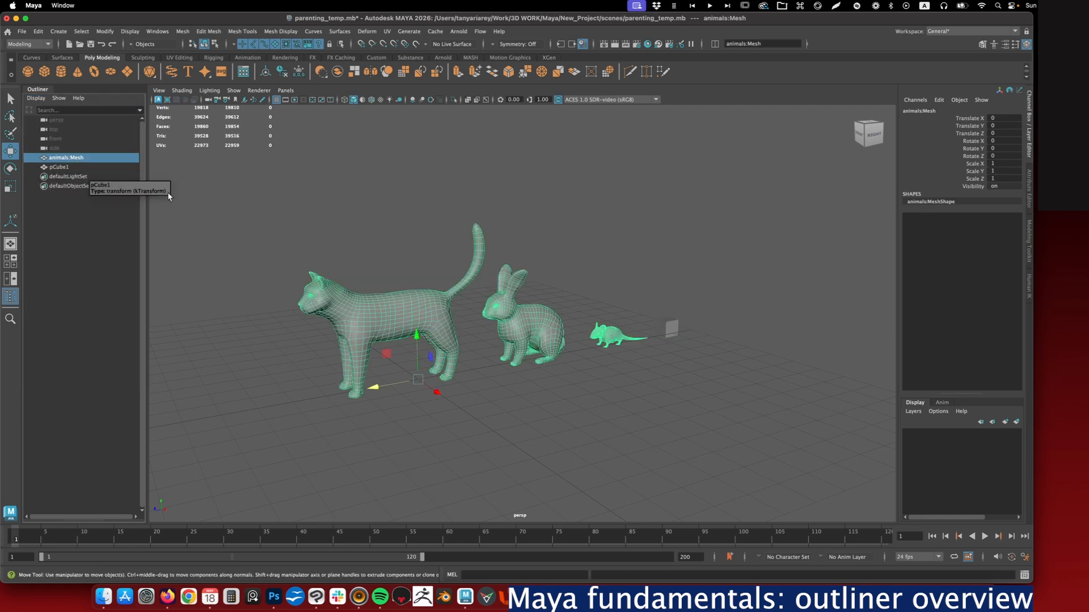
{"action": "left_click", "coordinate": [308, 252]}
{"action": "left_click", "coordinate": [370, 310]}
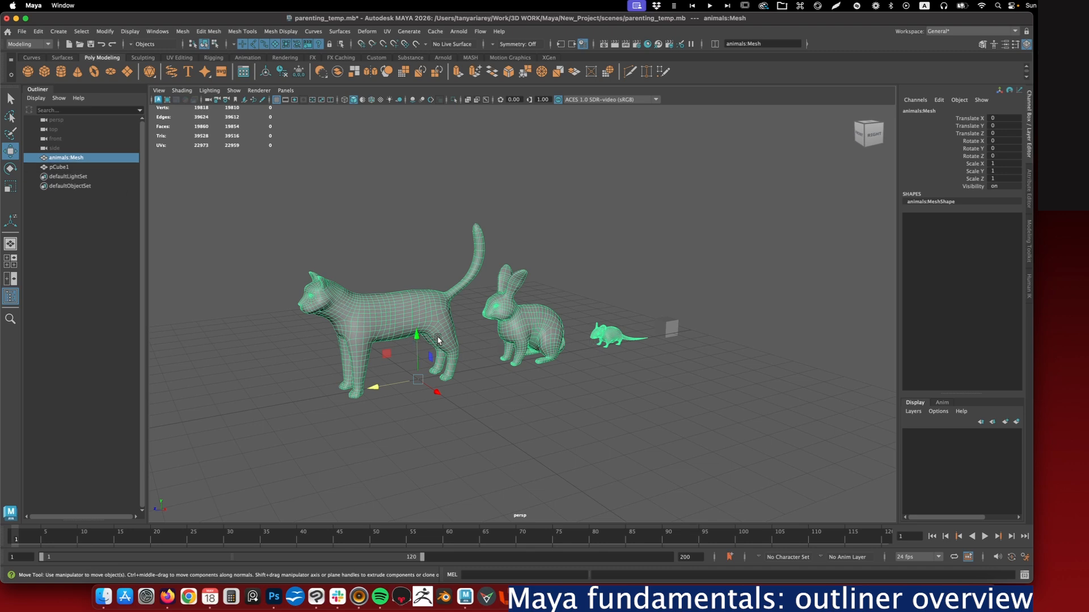
Show shape nodes in the Outliner, expand animals:Mesh, and open the attributes of animals:MeshShape
{"action": "left_click", "coordinate": [36, 99]}
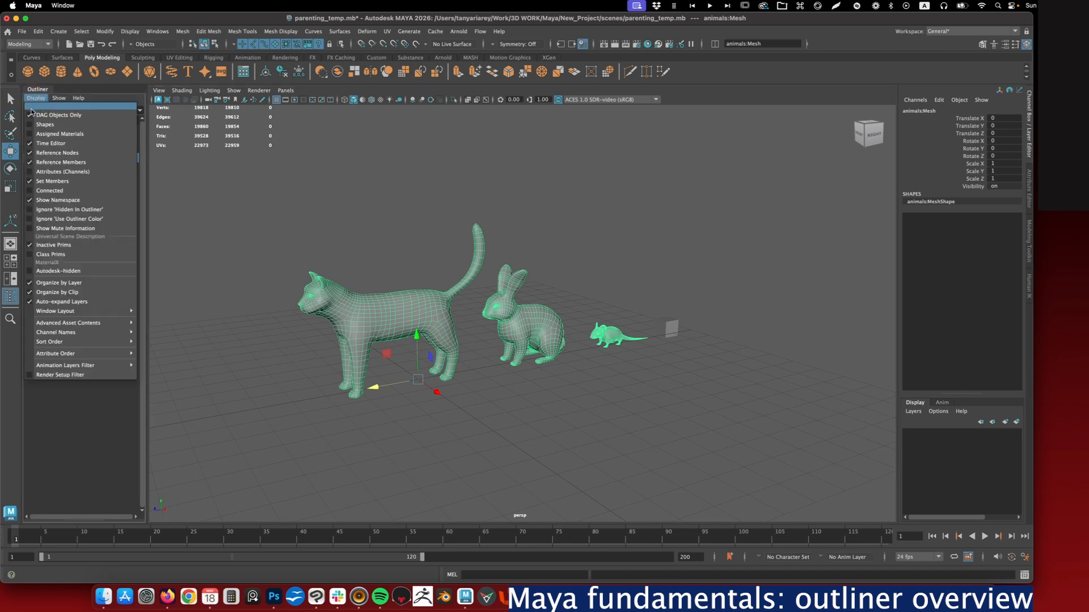
{"action": "left_click", "coordinate": [29, 124]}
{"action": "mouse_move", "coordinate": [41, 159]}
{"action": "left_mouse_down"}
{"action": "mouse_move", "coordinate": [56, 164]}
{"action": "mouse_move", "coordinate": [54, 138]}
{"action": "mouse_move", "coordinate": [57, 170]}
{"action": "left_mouse_up"}
{"action": "left_click", "coordinate": [36, 157]}
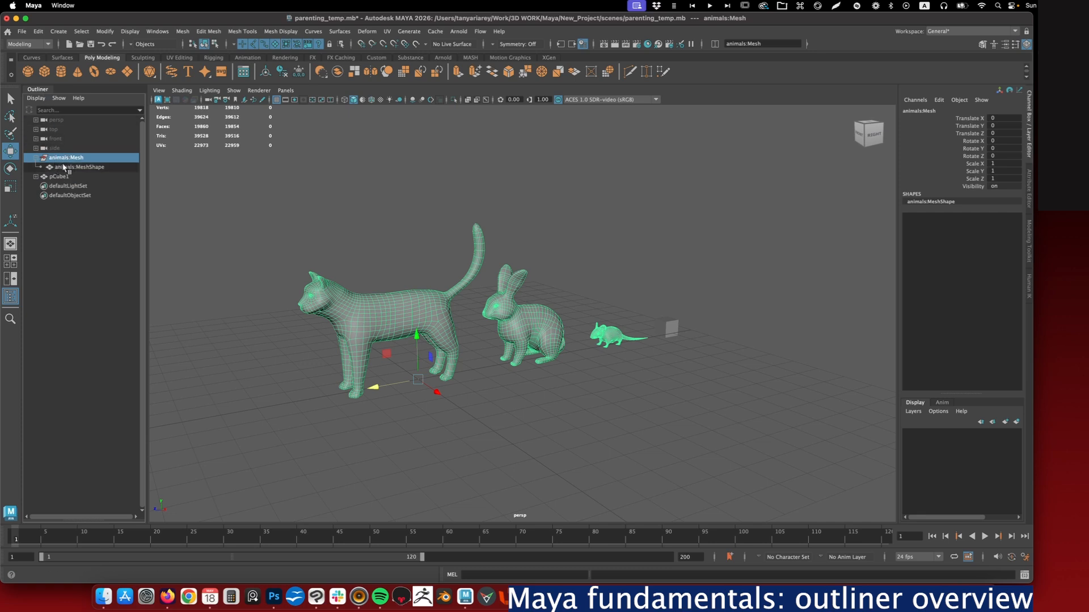
{"action": "double_click", "coordinate": [52, 169]}
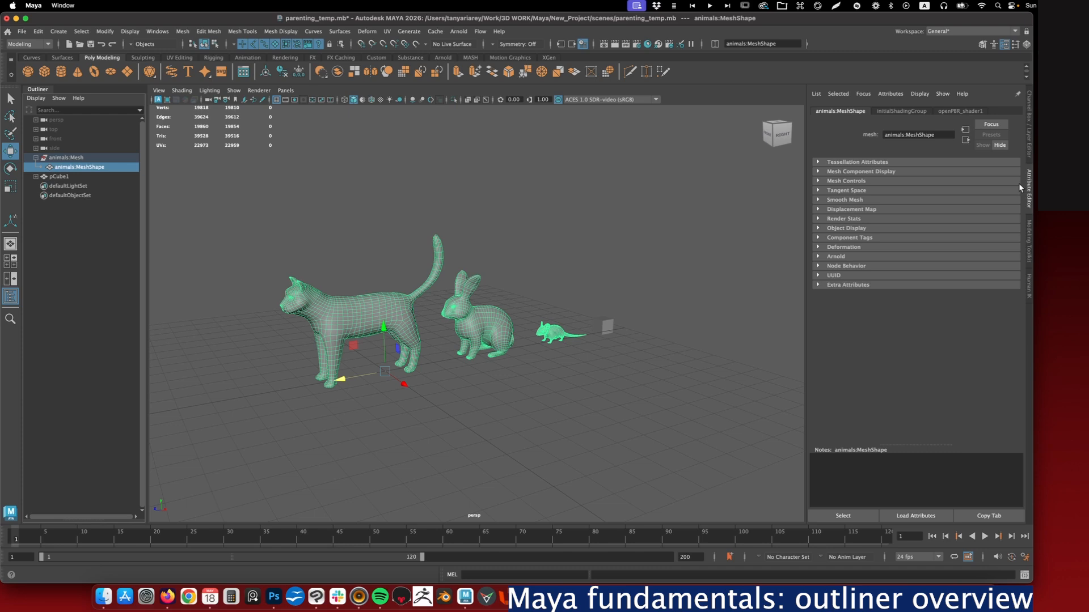
Hide shape nodes in the Outliner and select the animal mesh in the viewport
{"action": "left_click", "coordinate": [36, 98]}
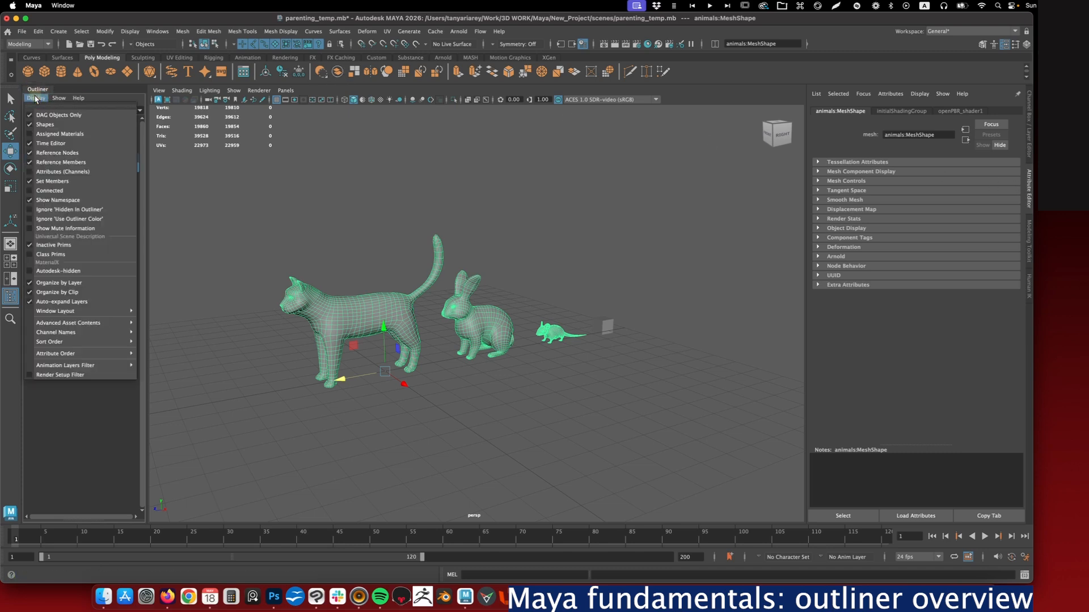
{"action": "left_click", "coordinate": [30, 127]}
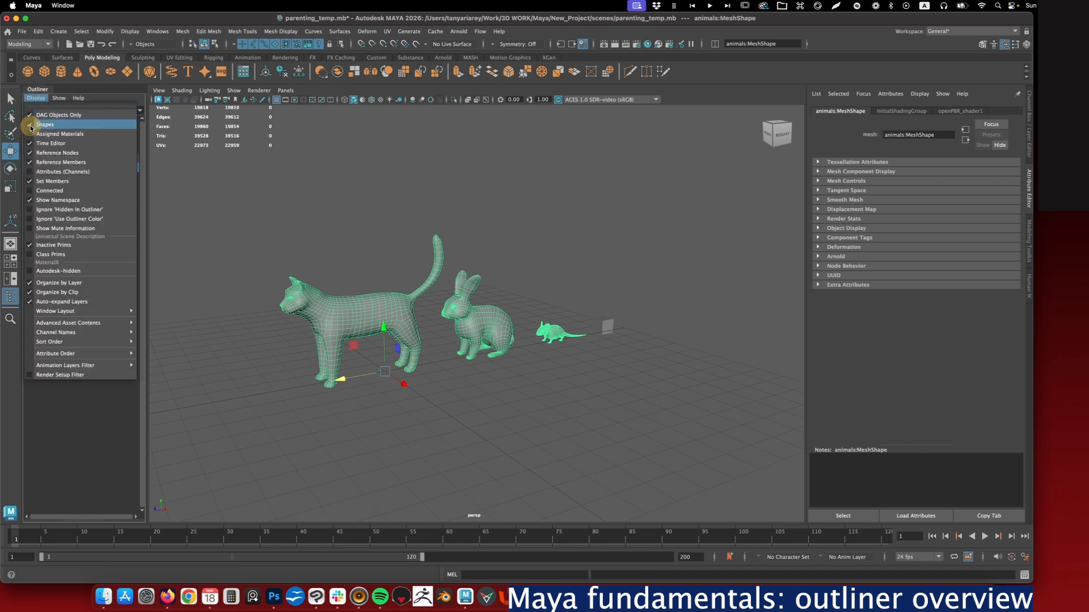
{"action": "left_click", "coordinate": [419, 339]}
{"action": "scroll", "coordinate": [420, 340], "scroll_direction": "up", "scroll_amount": 2}
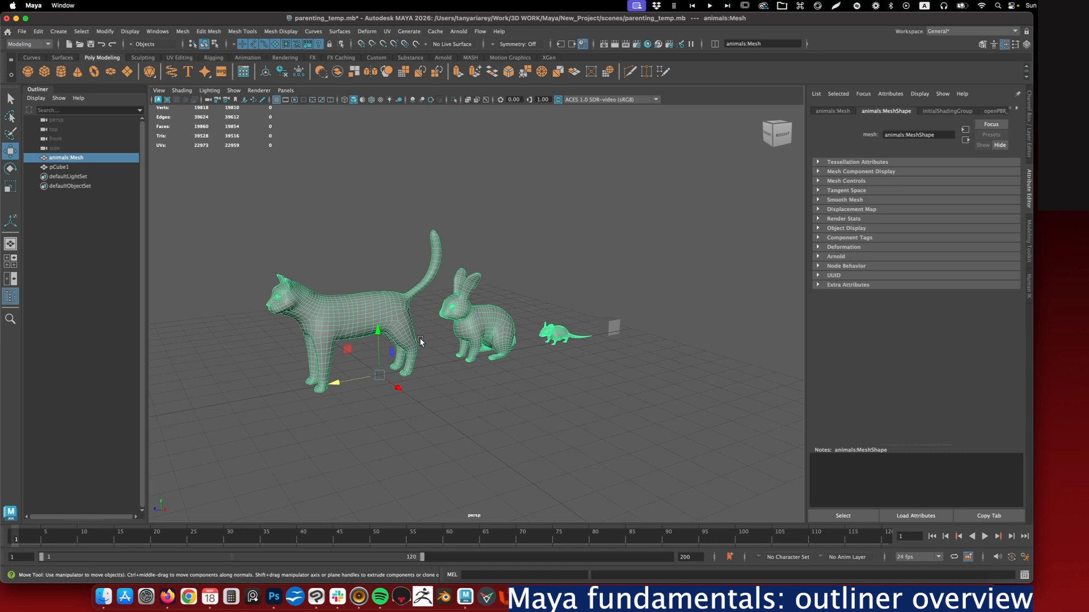
Select animals:Mesh and separate the combined animal mesh into its individual pieces
{"action": "left_click", "coordinate": [432, 344]}
{"action": "left_click", "coordinate": [401, 334]}
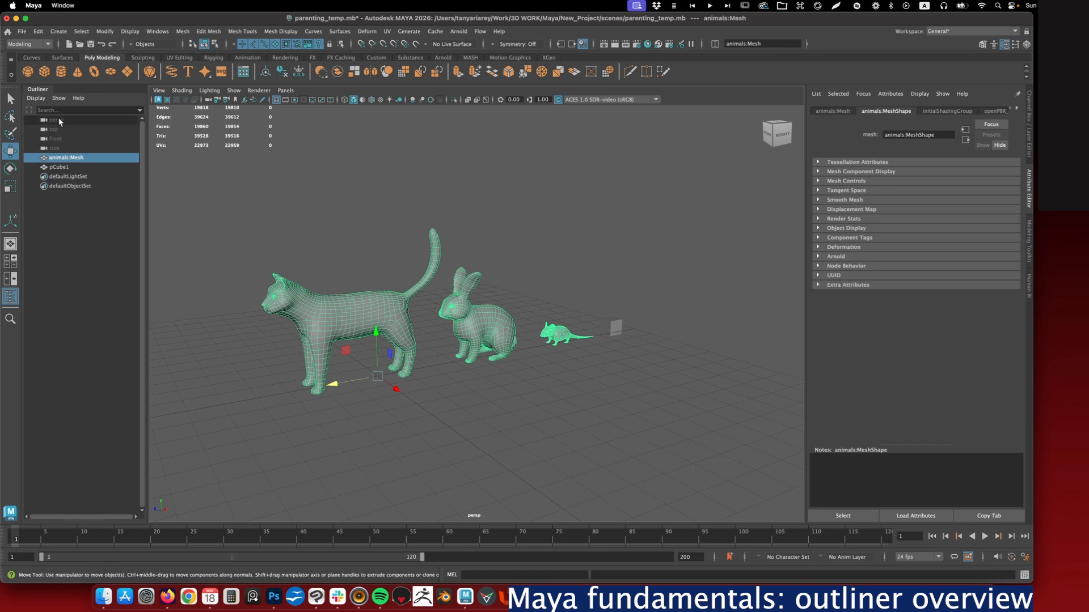
{"action": "left_click", "coordinate": [53, 159]}
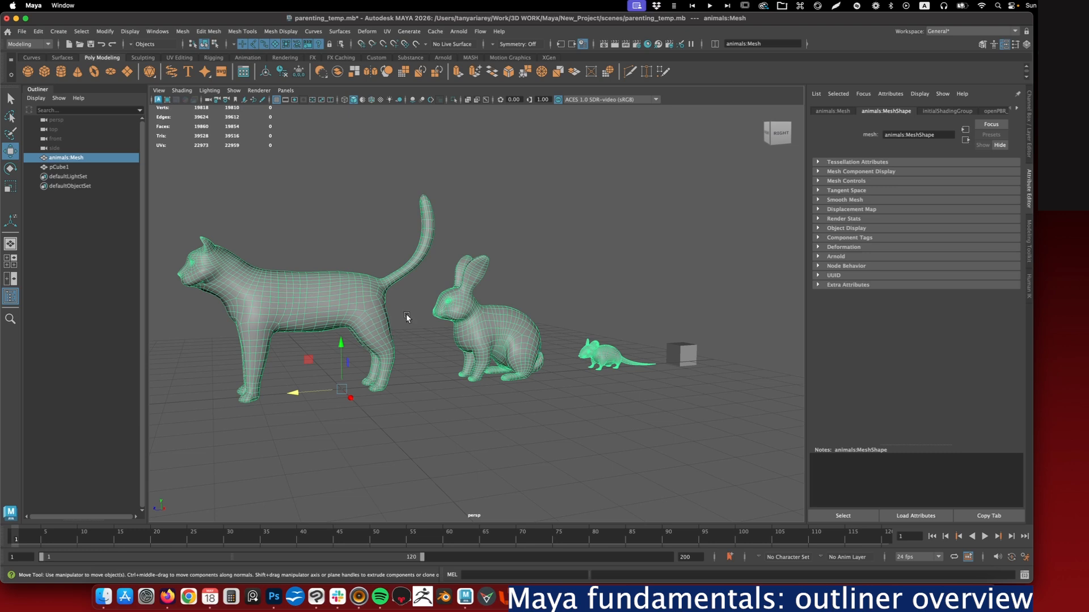
{"action": "left_click", "coordinate": [48, 158]}
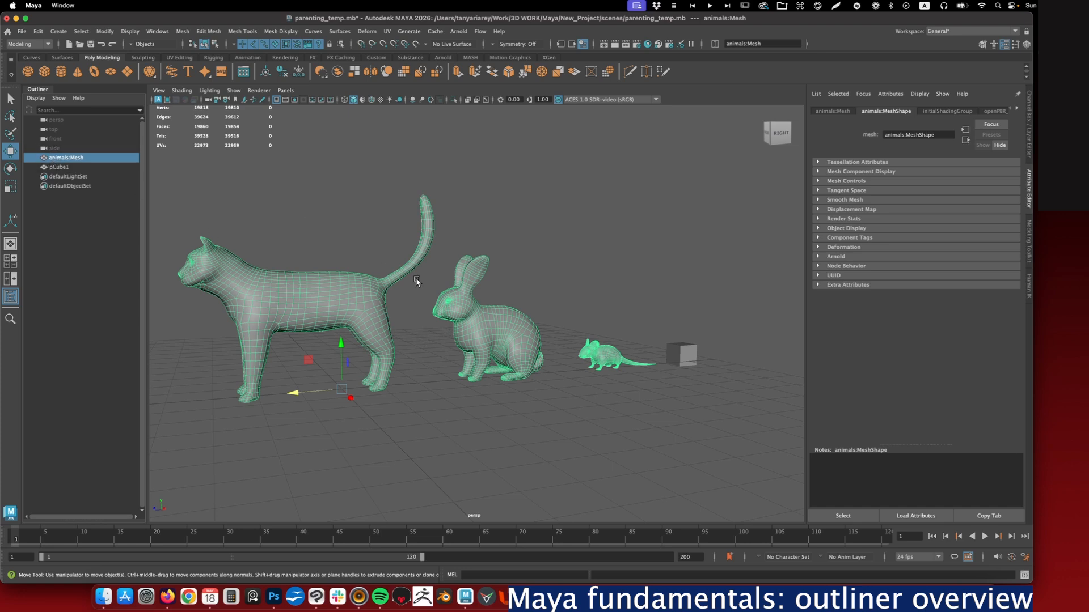
{"action": "key", "text": "shift"}
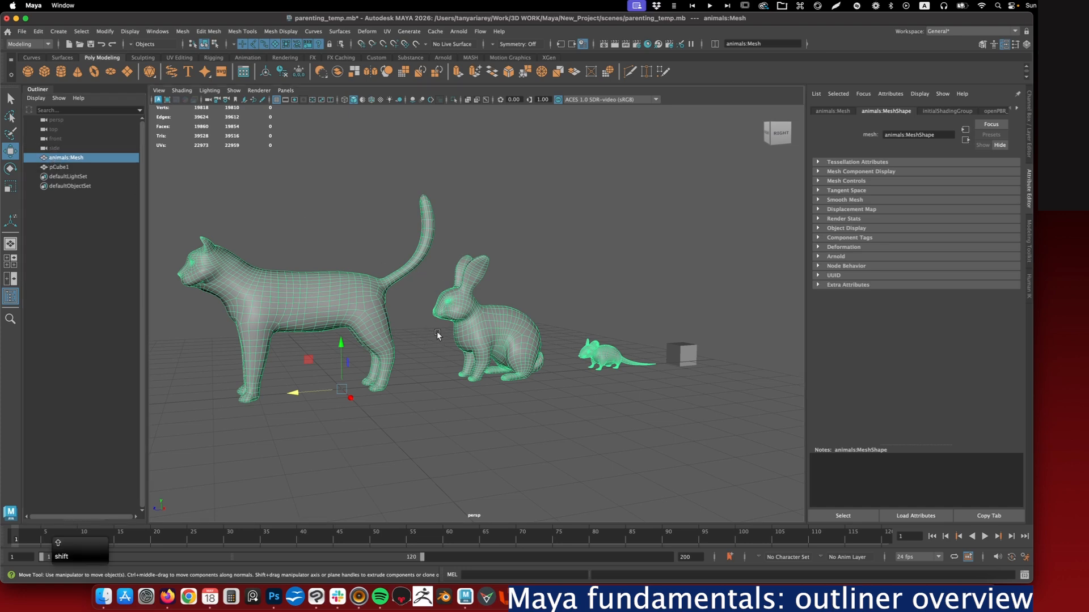
{"action": "key", "text": "z"}
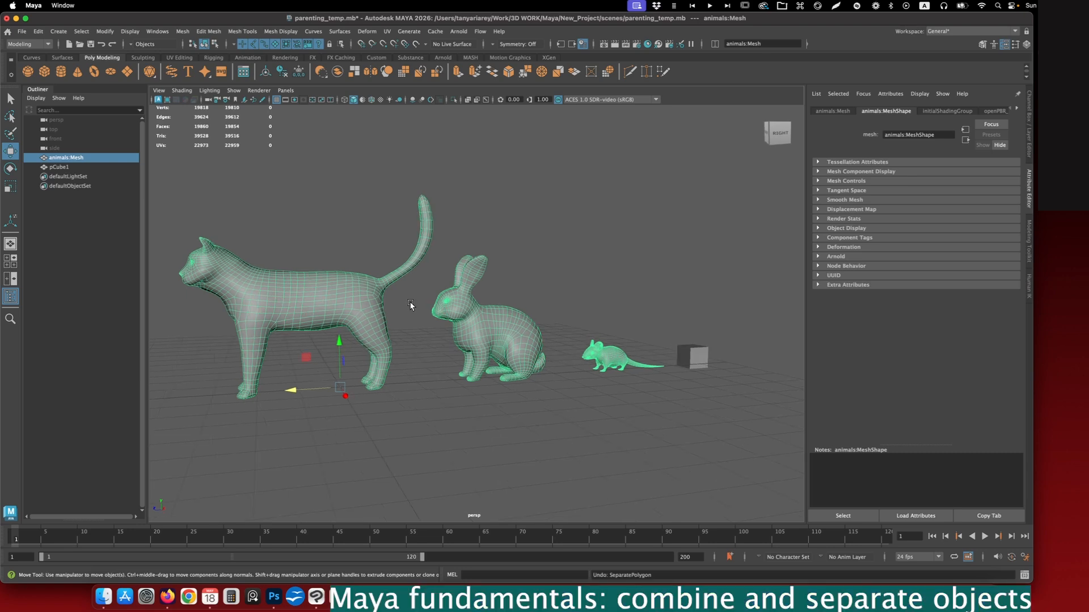
{"action": "right_click", "coordinate": [410, 304], "text": "shift"}
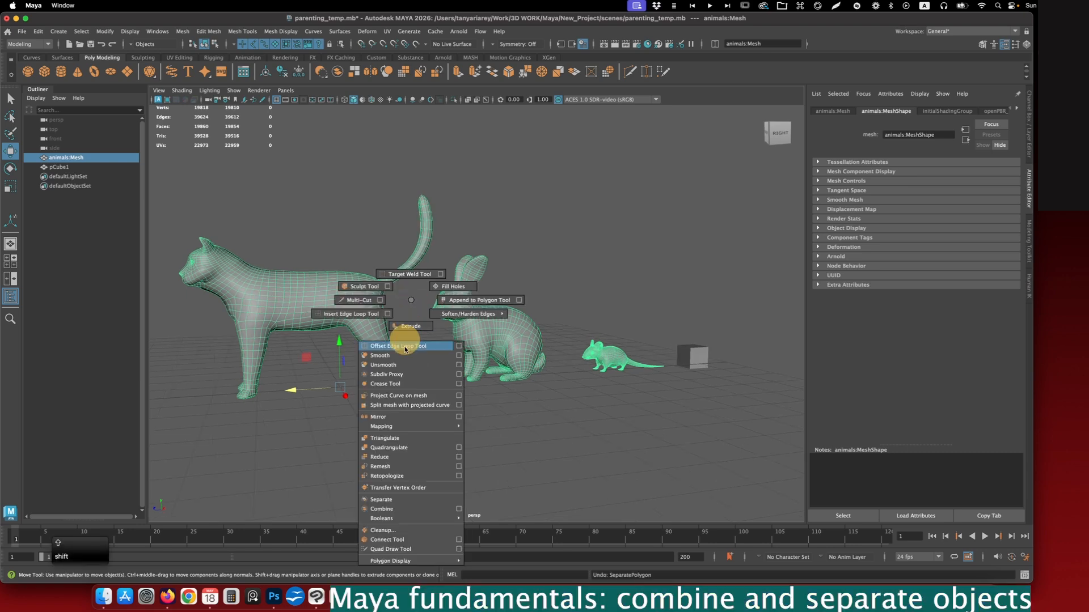
{"action": "left_click", "coordinate": [382, 502]}
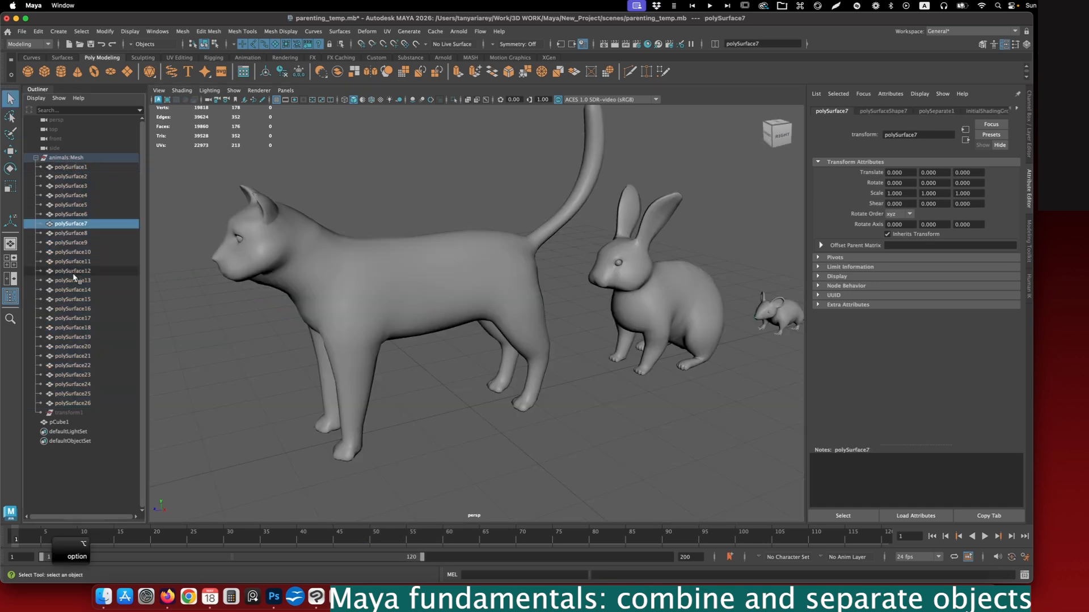
Check the separated pieces by selecting several in the Outliner and the cat's eye and body in the viewport
{"action": "left_click", "coordinate": [70, 280]}
{"action": "left_click", "coordinate": [73, 375]}
{"action": "left_click", "coordinate": [74, 395]}
{"action": "left_click", "coordinate": [68, 327]}
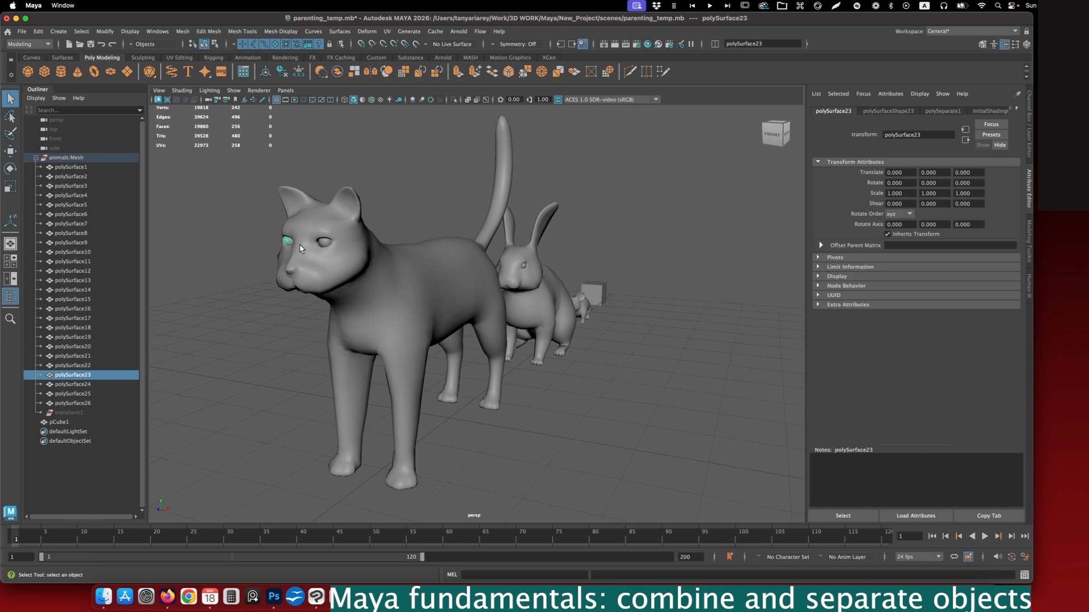
{"action": "left_click", "coordinate": [325, 245]}
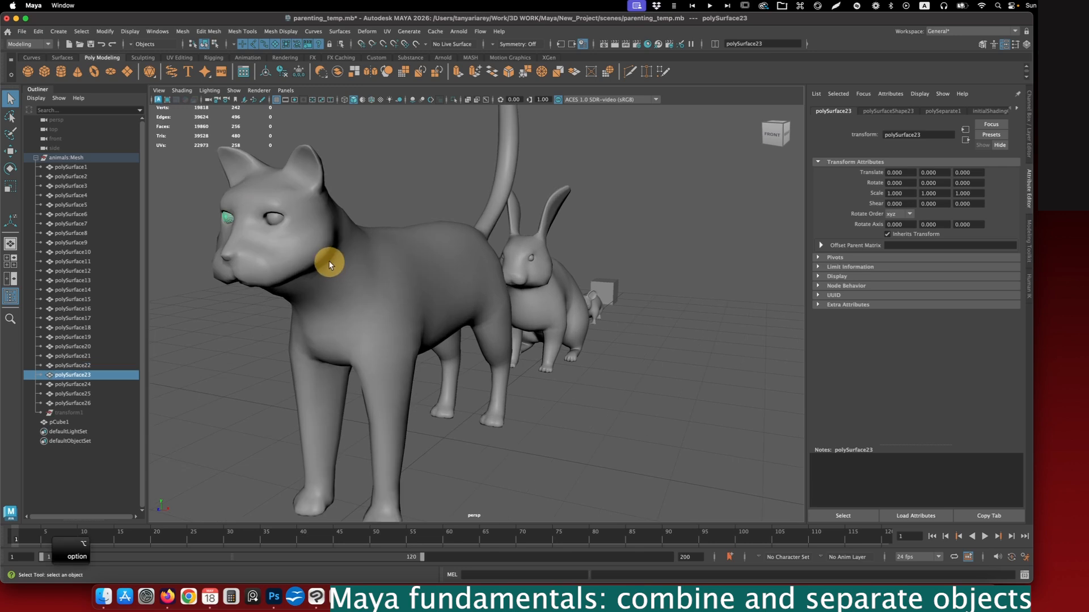
{"action": "left_click_drag", "start_coordinate": [329, 261], "coordinate": [337, 261], "text": "alt"}
{"action": "left_click", "coordinate": [286, 229]}
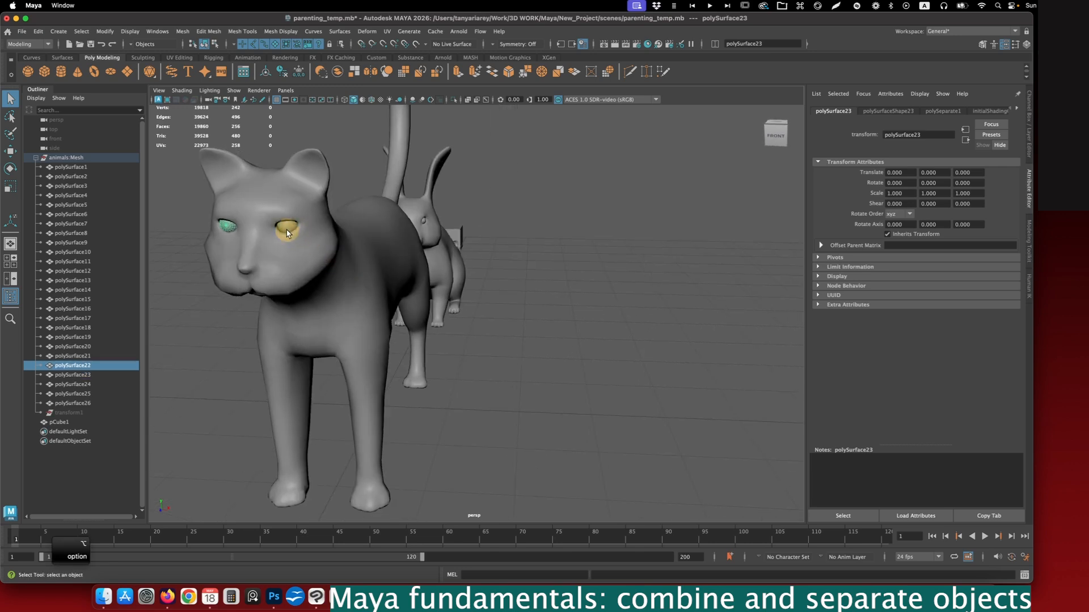
{"action": "left_click", "coordinate": [275, 262]}
Inspect the rabbit's separated parts by selecting its body and eye in the viewport
{"action": "left_click_drag", "start_coordinate": [457, 314], "coordinate": [412, 303], "text": "alt"}
{"action": "middle_click_drag", "start_coordinate": [422, 304], "coordinate": [149, 250], "text": "alt"}
{"action": "middle_click_drag", "start_coordinate": [550, 261], "coordinate": [228, 254], "text": "alt"}
{"action": "left_click", "coordinate": [415, 285]}
{"action": "left_click_drag", "start_coordinate": [353, 257], "coordinate": [403, 275], "text": "alt"}
{"action": "left_click", "coordinate": [349, 264]}
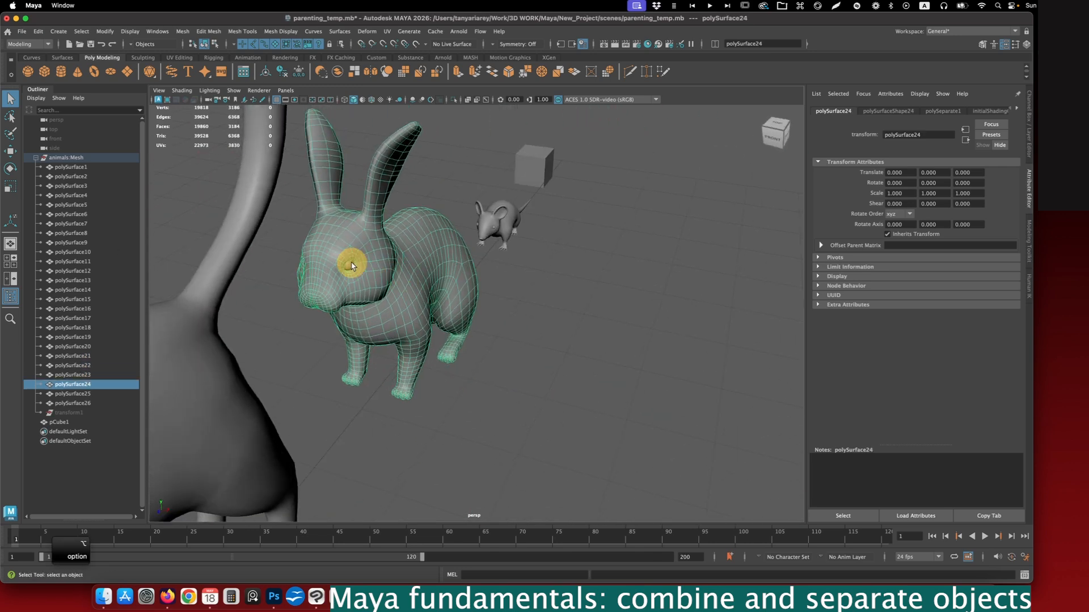
{"action": "left_click_drag", "start_coordinate": [336, 272], "coordinate": [363, 268], "text": "alt"}
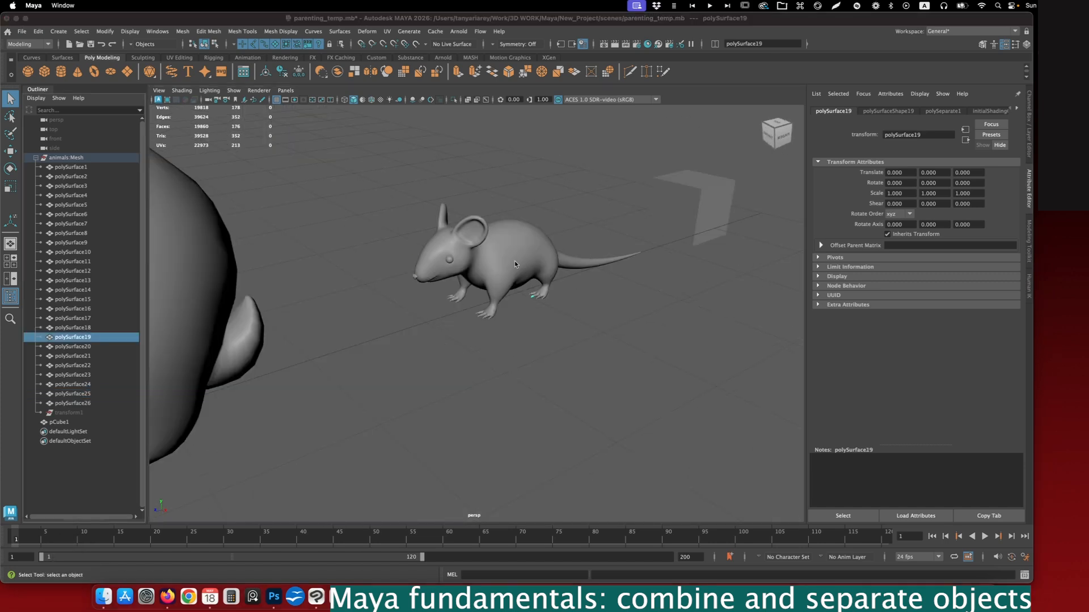
Examine the mouse up close and select individual polySurface pieces in the Outliner, ending with a cleared selection
{"action": "left_click_drag", "start_coordinate": [509, 254], "coordinate": [511, 242], "text": "alt"}
{"action": "left_click", "coordinate": [86, 328]}
{"action": "left_click", "coordinate": [80, 347]}
{"action": "left_click", "coordinate": [71, 366]}
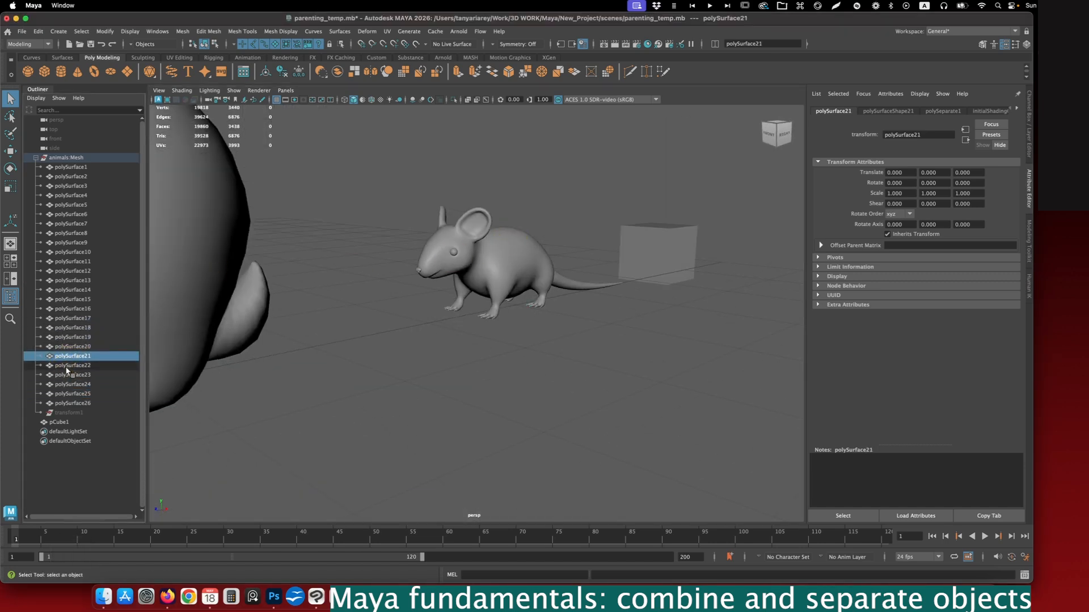
{"action": "left_click", "coordinate": [68, 375]}
{"action": "left_click", "coordinate": [338, 383]}
Box-select all pieces of the mouse, the rabbit and the cat one animal at a time
{"action": "left_click_drag", "start_coordinate": [450, 408], "coordinate": [387, 346], "text": "alt"}
{"action": "middle_click_drag", "start_coordinate": [387, 347], "coordinate": [493, 343], "text": "alt"}
{"action": "scroll", "coordinate": [493, 340], "scroll_direction": "down", "scroll_amount": 3}
{"action": "left_click_drag", "start_coordinate": [546, 251], "coordinate": [671, 348]}
{"action": "left_click_drag", "start_coordinate": [537, 197], "coordinate": [407, 341]}
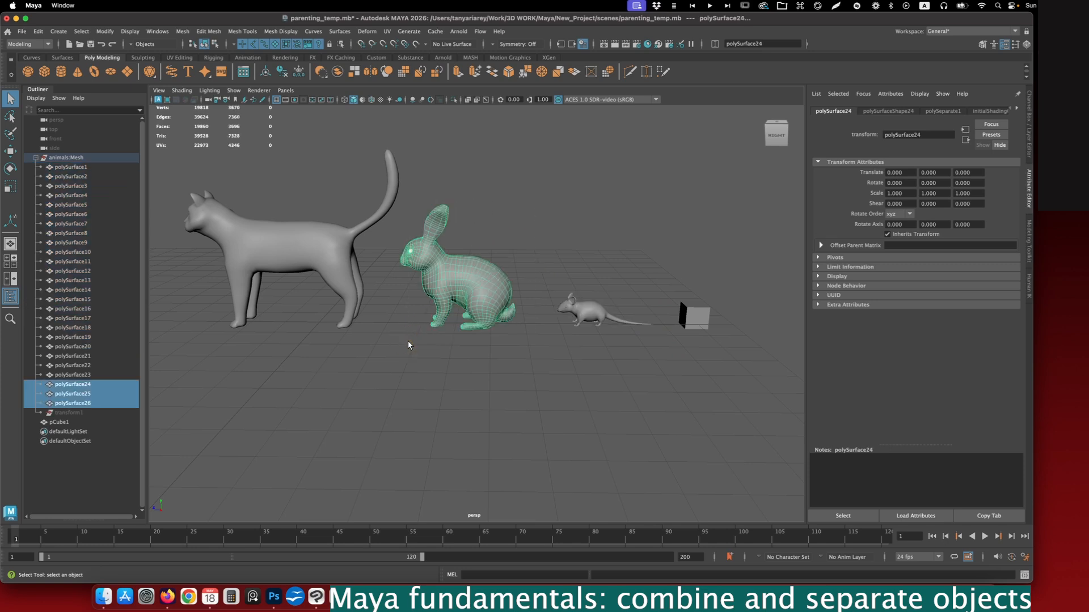
{"action": "left_click_drag", "start_coordinate": [161, 119], "coordinate": [381, 381]}
Select all of the mouse's separate pieces and combine them into one mesh
{"action": "left_click_drag", "start_coordinate": [381, 381], "coordinate": [500, 393], "text": "alt"}
{"action": "left_click", "coordinate": [449, 360]}
{"action": "left_click", "coordinate": [414, 301]}
{"action": "left_click", "coordinate": [1014, 45]}
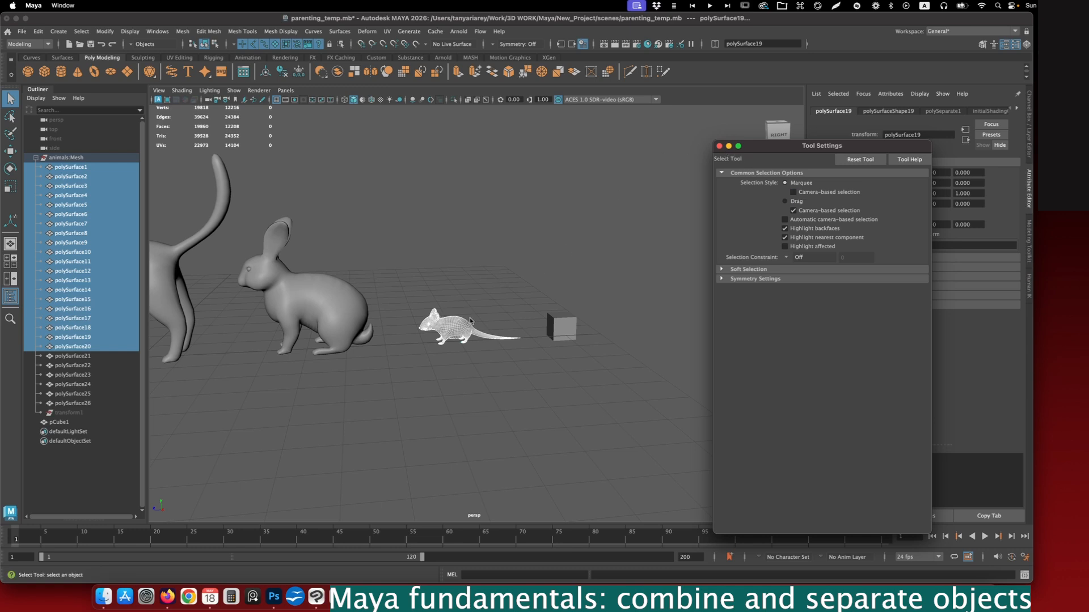
{"action": "left_click", "coordinate": [720, 145]}
{"action": "left_click_drag", "start_coordinate": [513, 317], "coordinate": [521, 316], "text": "alt"}
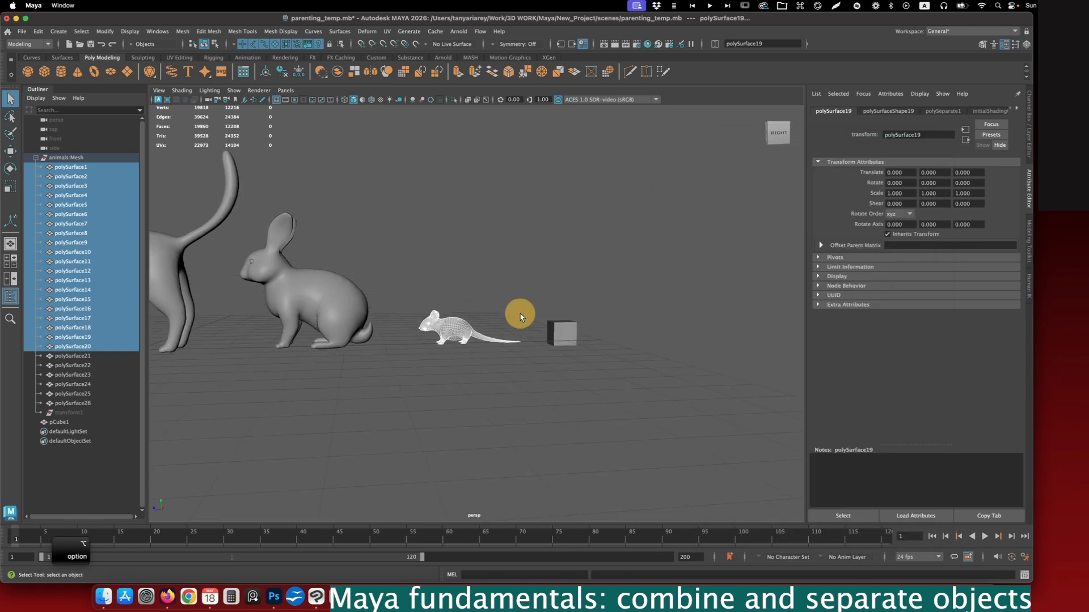
{"action": "right_click", "coordinate": [505, 285], "text": "shift"}
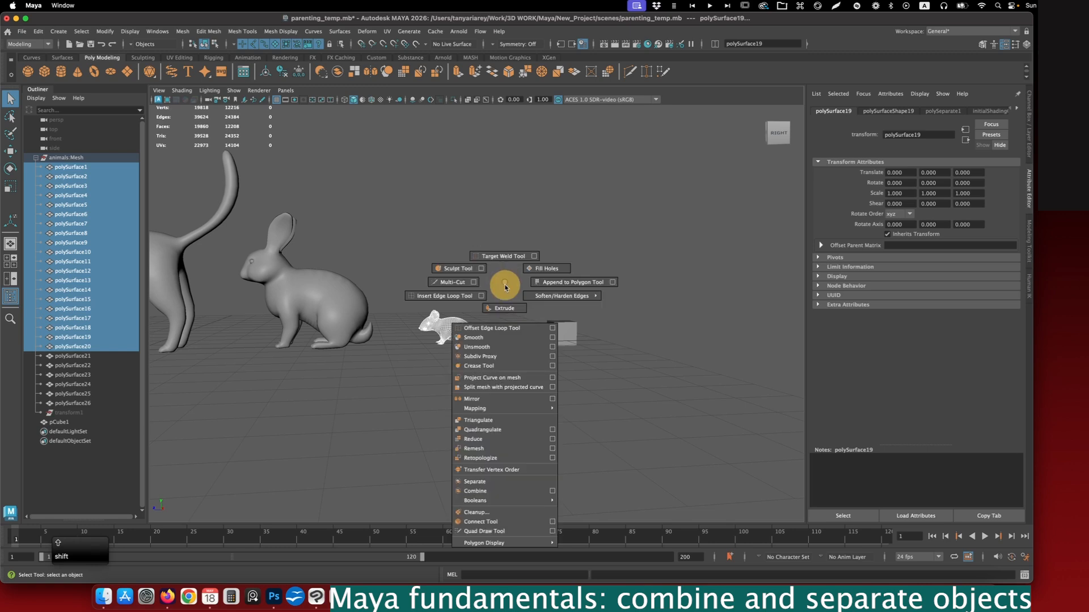
{"action": "left_click", "coordinate": [488, 490]}
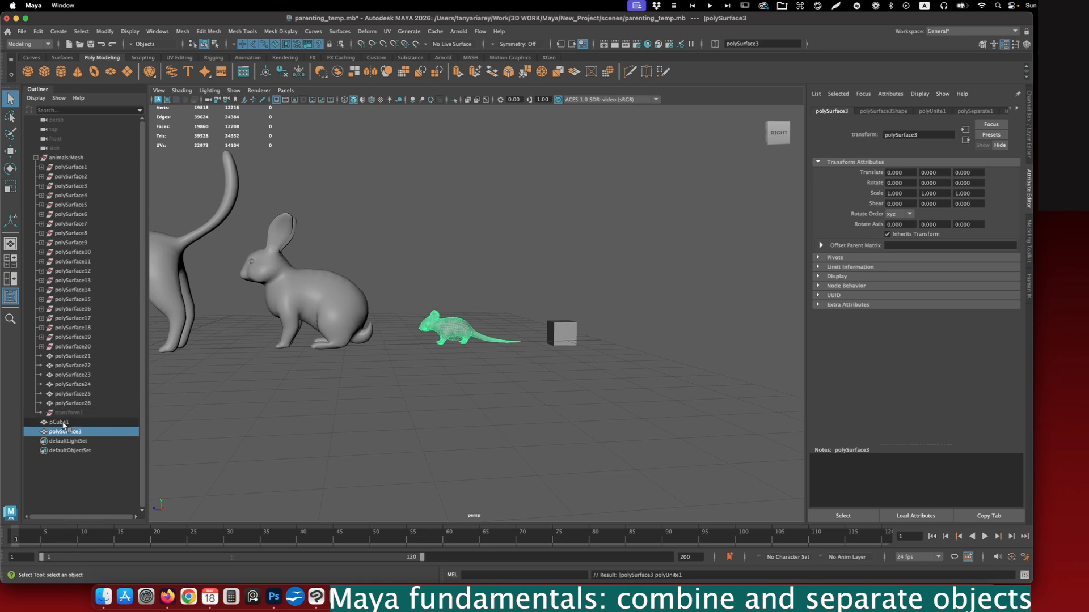
Select the combined mouse in the viewport, activate the Move tool and undo the last action
{"action": "left_click", "coordinate": [447, 347]}
{"action": "left_click", "coordinate": [501, 351]}
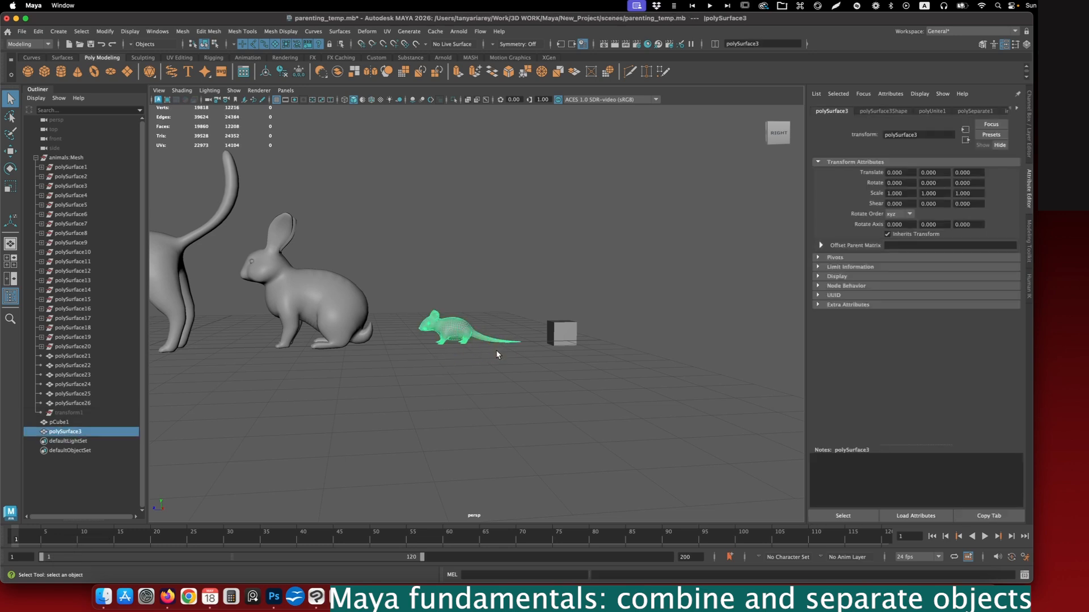
{"action": "key", "text": "w"}
{"action": "left_click_drag", "start_coordinate": [497, 354], "coordinate": [465, 366], "text": "alt"}
{"action": "key", "text": "super+z"}
Combine the rabbit's body and eye pieces into one mesh and move it along the Z axis toward the mouse
{"action": "middle_click_drag", "start_coordinate": [465, 367], "coordinate": [531, 378], "text": "alt"}
{"action": "left_click_drag", "start_coordinate": [503, 368], "coordinate": [497, 365], "text": "alt"}
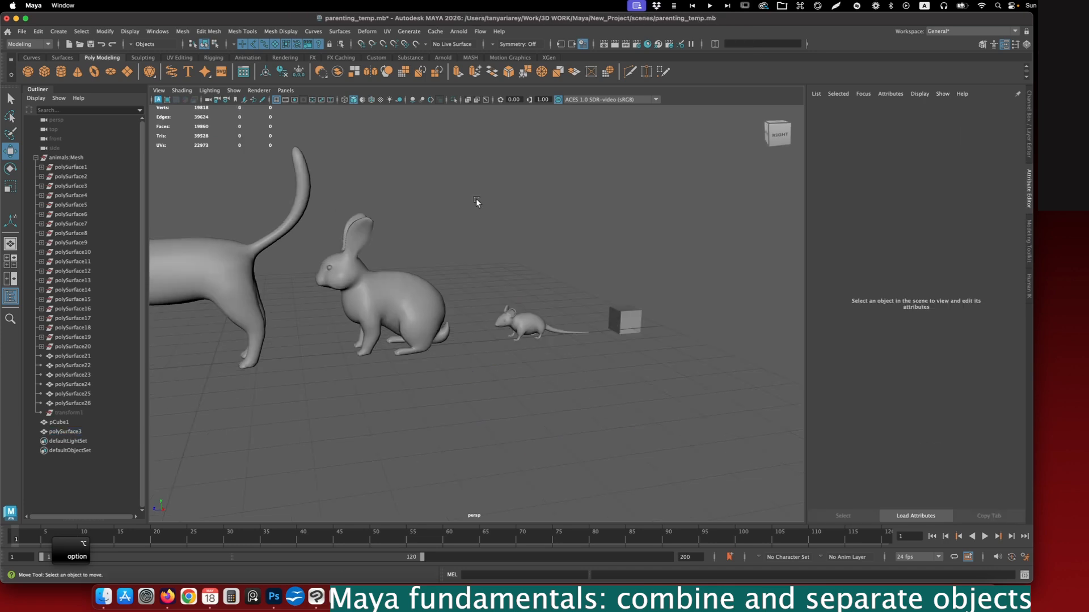
{"action": "left_click_drag", "start_coordinate": [478, 199], "coordinate": [322, 387]}
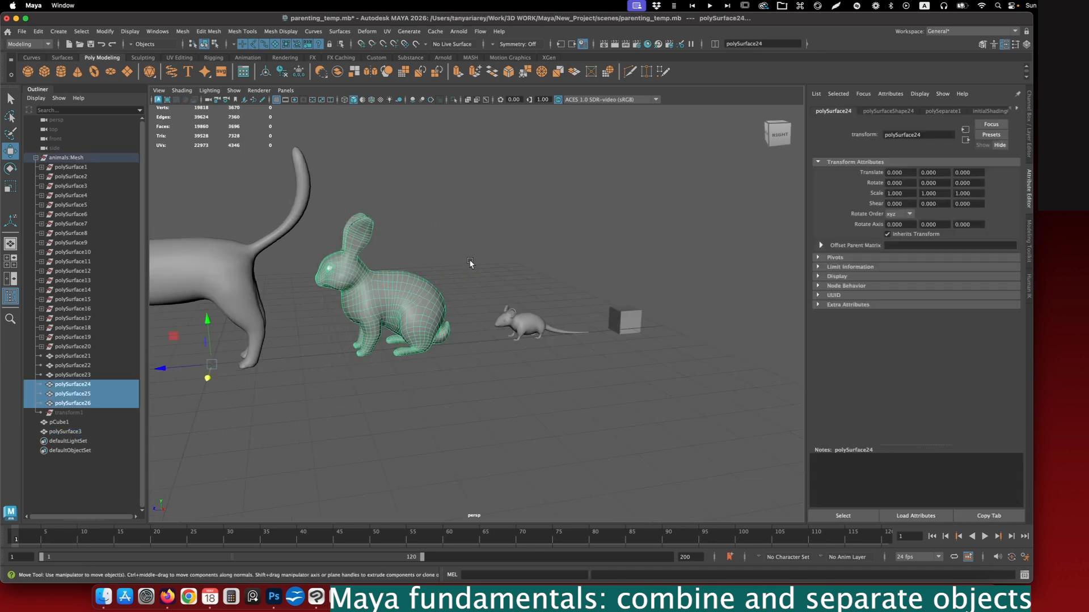
{"action": "right_click", "coordinate": [466, 213], "text": "shift"}
{"action": "right_click_drag", "start_coordinate": [466, 209], "coordinate": [440, 415], "text": "shift"}
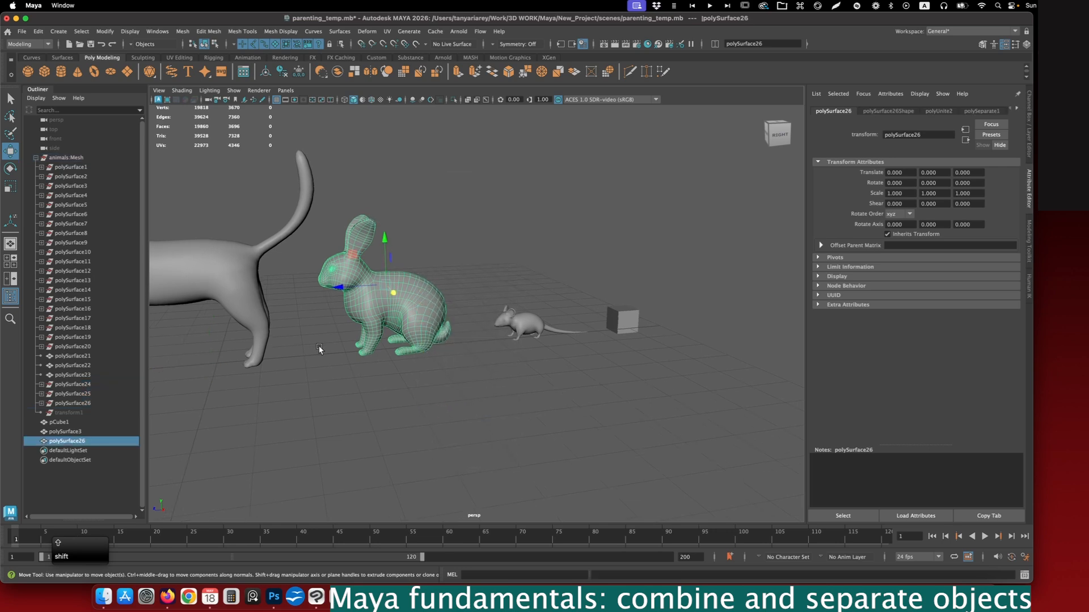
{"action": "left_click_drag", "start_coordinate": [342, 288], "coordinate": [385, 300]}
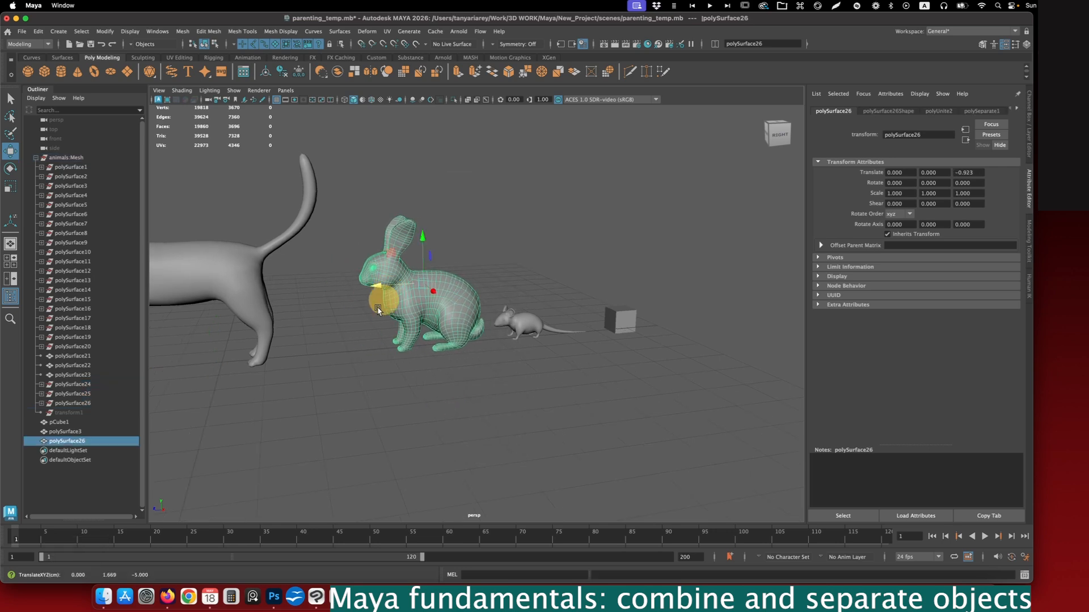
Combine the cat's body and eye pieces into one mesh and move it along Z to about 0.19
{"action": "middle_click_drag", "start_coordinate": [256, 279], "coordinate": [400, 294], "text": "alt"}
{"action": "left_click_drag", "start_coordinate": [170, 117], "coordinate": [491, 406]}
{"action": "right_click_drag", "start_coordinate": [369, 289], "coordinate": [365, 493], "text": "shift"}
{"action": "left_click_drag", "start_coordinate": [311, 284], "coordinate": [303, 285]}
Move the combined rabbit along Z to about -0.18 and shift the combined mouse slightly toward the rabbit
{"action": "left_click", "coordinate": [590, 332]}
{"action": "left_click_drag", "start_coordinate": [535, 303], "coordinate": [507, 305]}
{"action": "left_click", "coordinate": [665, 338]}
{"action": "left_click_drag", "start_coordinate": [638, 339], "coordinate": [625, 339]}
Inspect the leftover polySurface groups under animals:Mesh in the Outliner, including collapsing and re-expanding the parent group
{"action": "left_click", "coordinate": [71, 158]}
{"action": "left_click", "coordinate": [71, 169]}
{"action": "left_click", "coordinate": [71, 184]}
{"action": "left_click", "coordinate": [71, 205]}
{"action": "left_click", "coordinate": [70, 244]}
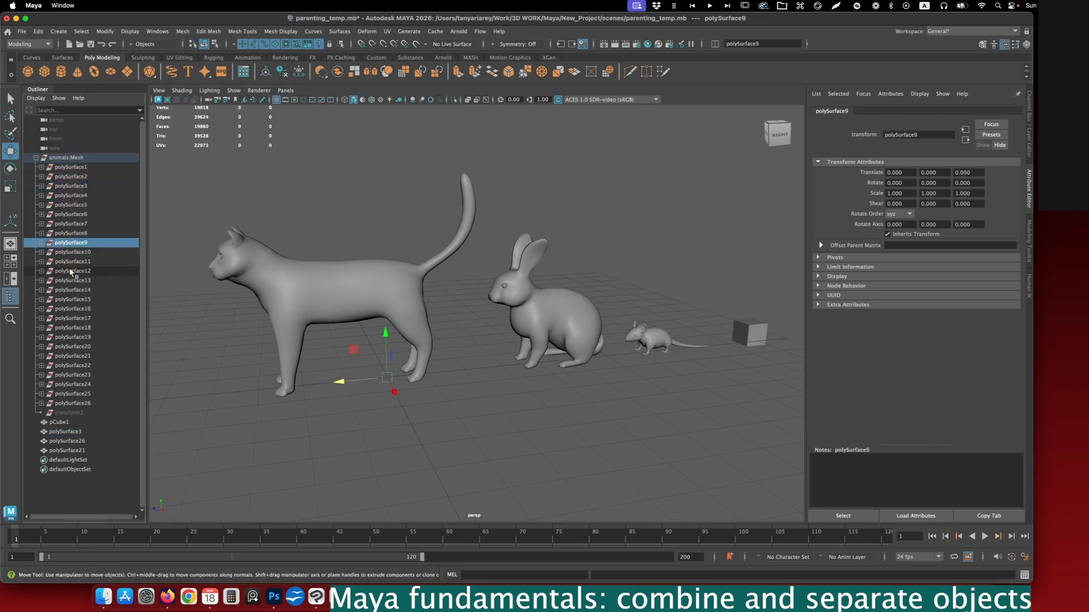
{"action": "left_click", "coordinate": [71, 271]}
{"action": "left_click", "coordinate": [71, 318]}
{"action": "left_click", "coordinate": [72, 366]}
{"action": "left_click", "coordinate": [74, 403]}
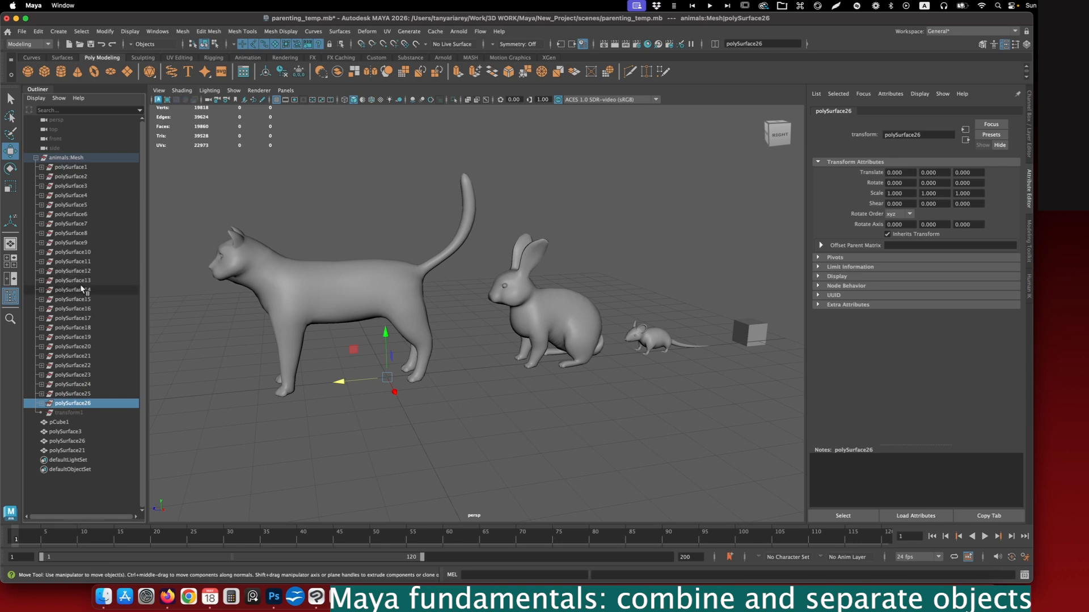
{"action": "left_click", "coordinate": [35, 157]}
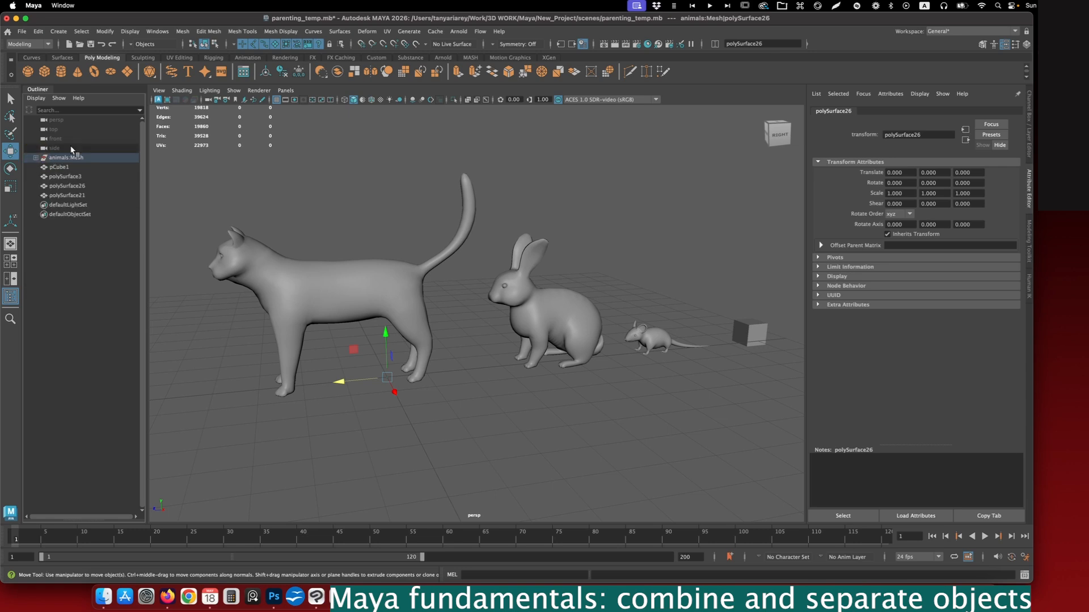
{"action": "left_click", "coordinate": [36, 157]}
Select the three combined animals and delete all construction history in the scene
{"action": "left_click_drag", "start_coordinate": [196, 151], "coordinate": [705, 413]}
{"action": "left_click", "coordinate": [37, 32]}
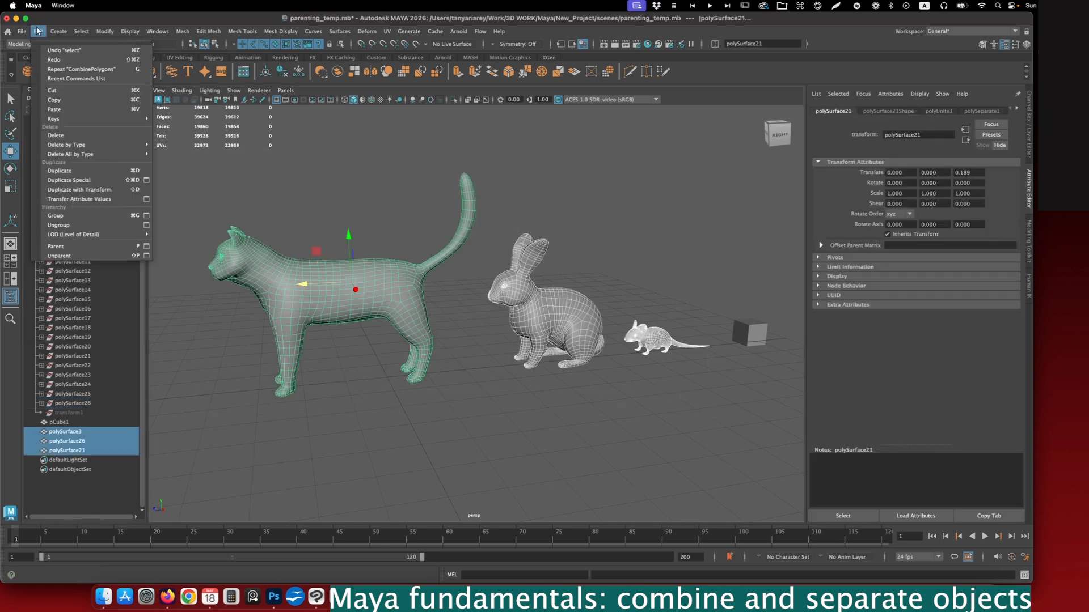
{"action": "mouse_move", "coordinate": [93, 154]}
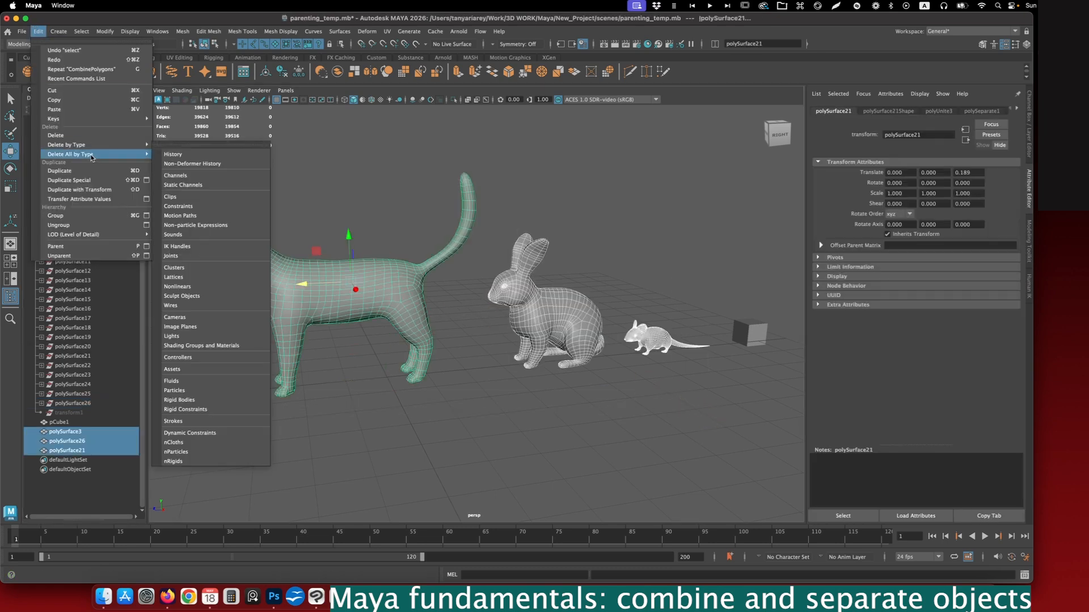
{"action": "left_click", "coordinate": [181, 156]}
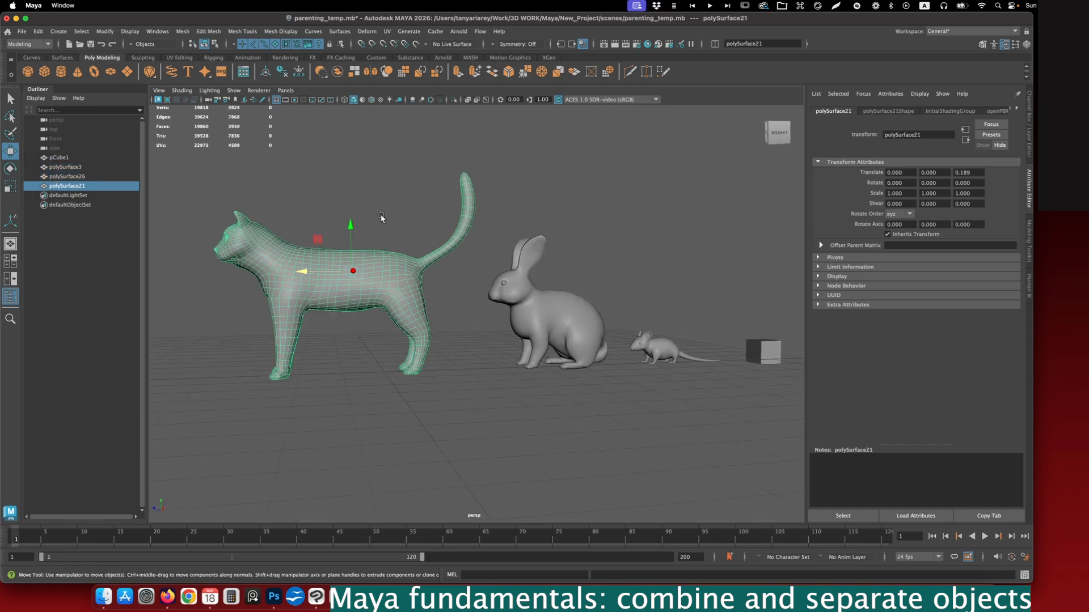
Check that the rabbit, mouse and cat are separate objects by selecting each one in the viewport
{"action": "left_click_drag", "start_coordinate": [376, 215], "coordinate": [377, 224], "text": "alt"}
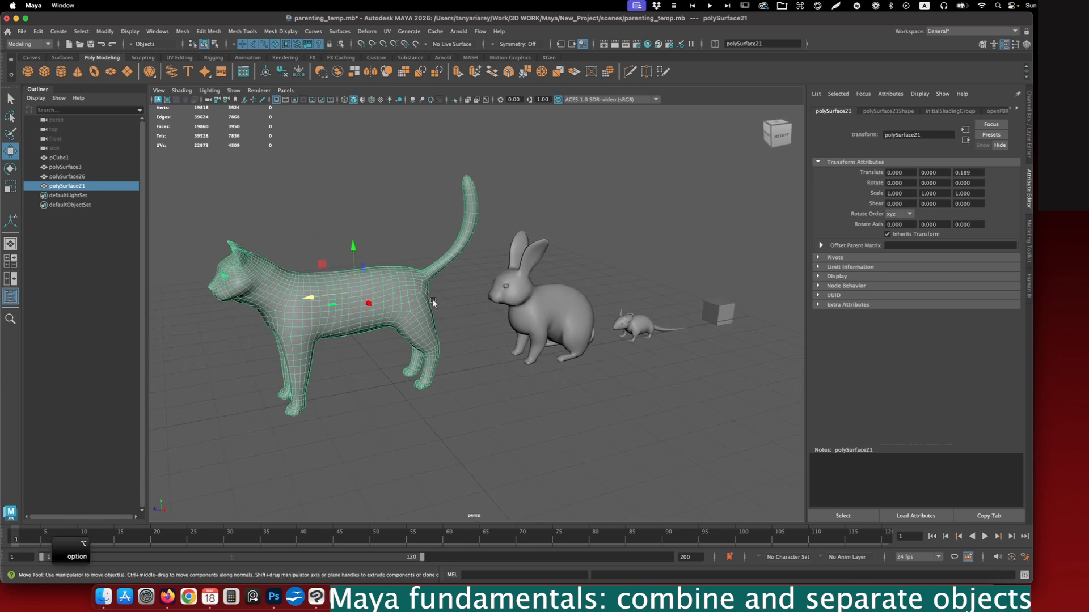
{"action": "left_click", "coordinate": [522, 309]}
{"action": "left_click", "coordinate": [625, 327]}
{"action": "left_click", "coordinate": [522, 311]}
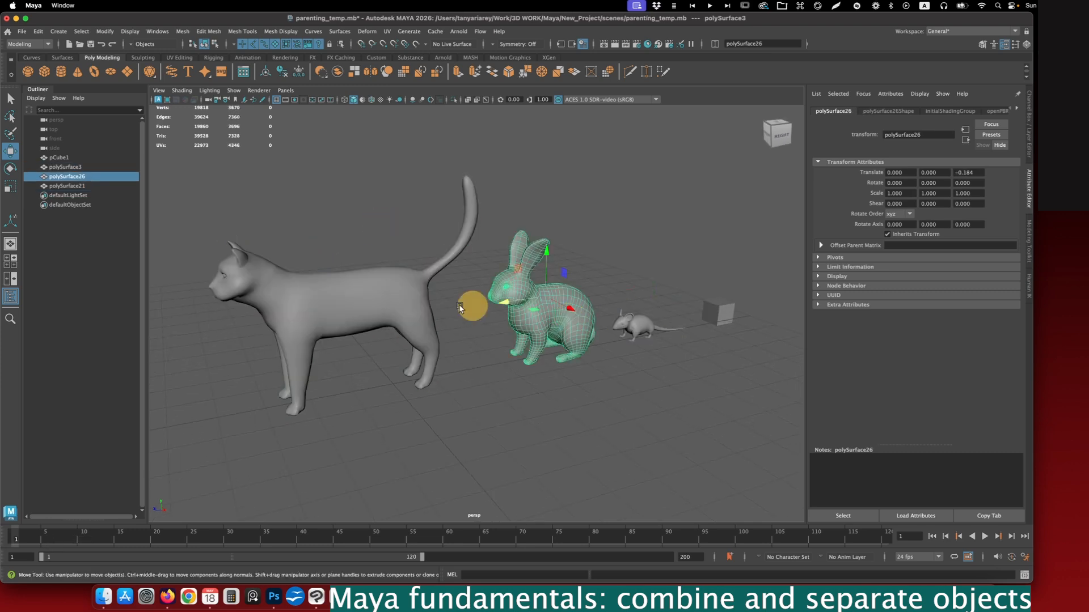
{"action": "left_click", "coordinate": [371, 300]}
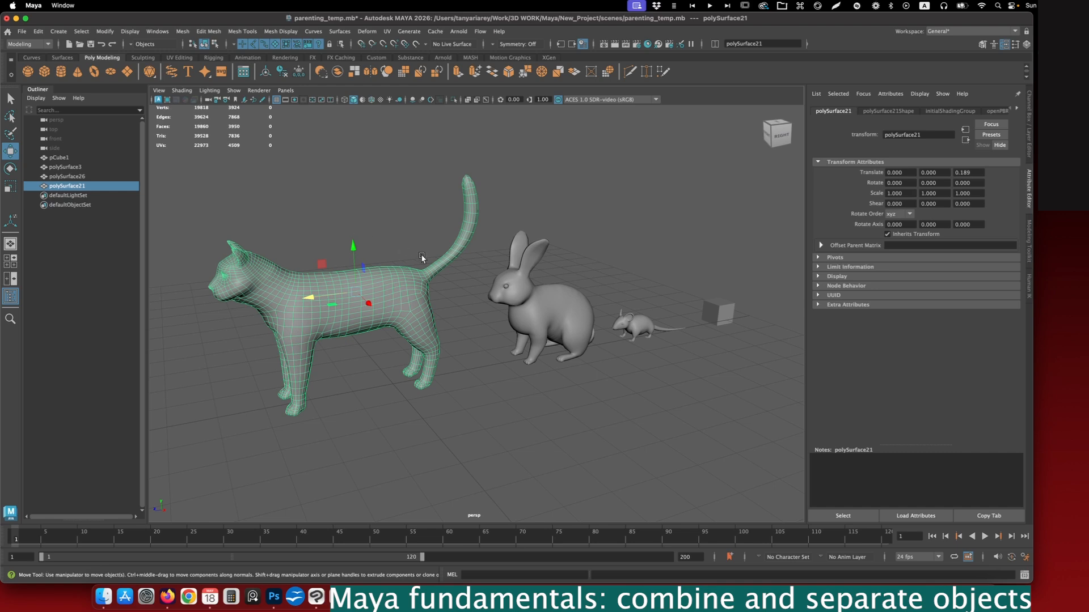
Undo the recent selections and the history deletion, and select the combined cat mesh in the viewport
{"action": "key", "text": "super+z"}
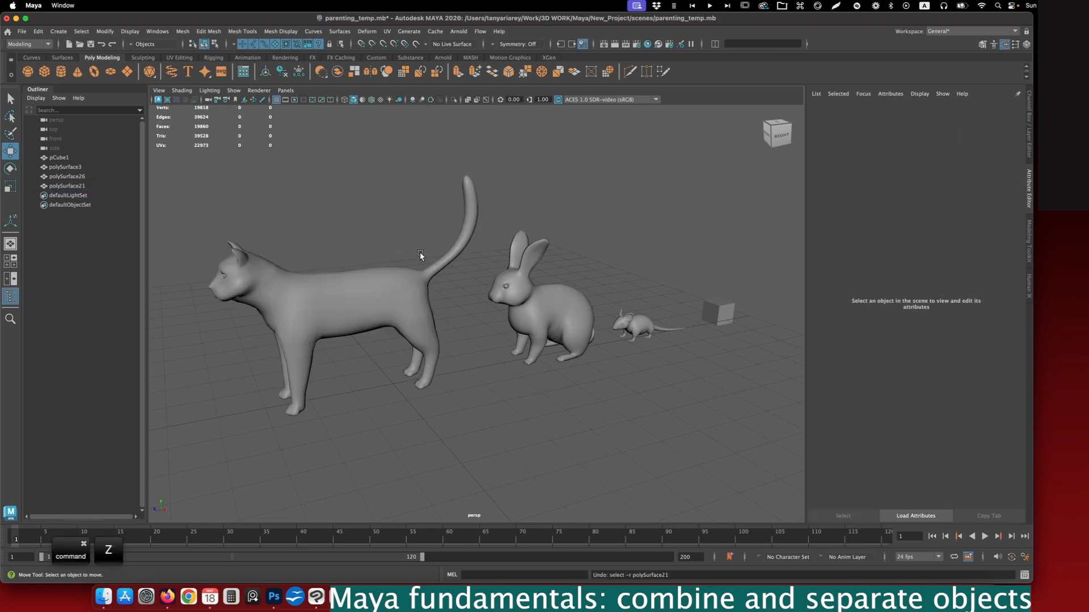
{"action": "key", "text": "super+z"}
{"action": "key", "text": "super+z"}
{"action": "key", "text": "super+z"}
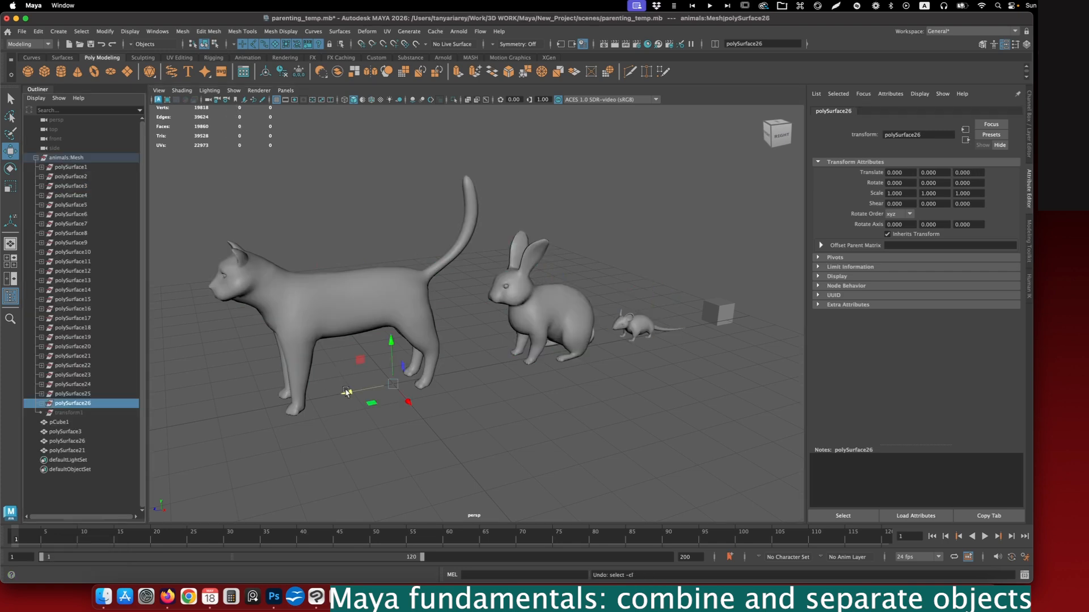
{"action": "left_click", "coordinate": [367, 314]}
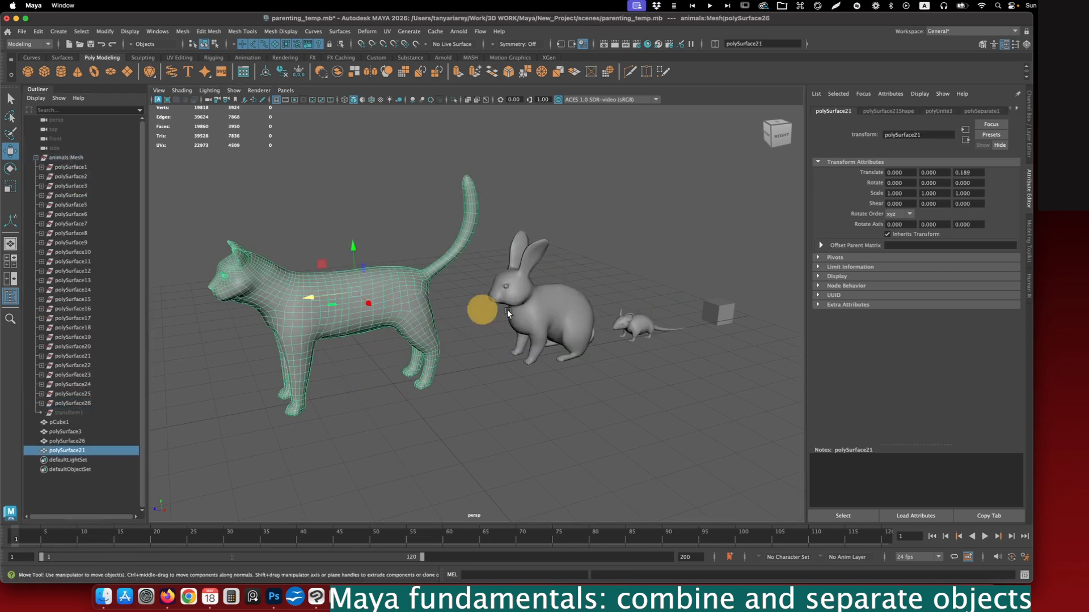
Delete the construction history of the combined cat mesh only
{"action": "left_click", "coordinate": [548, 314]}
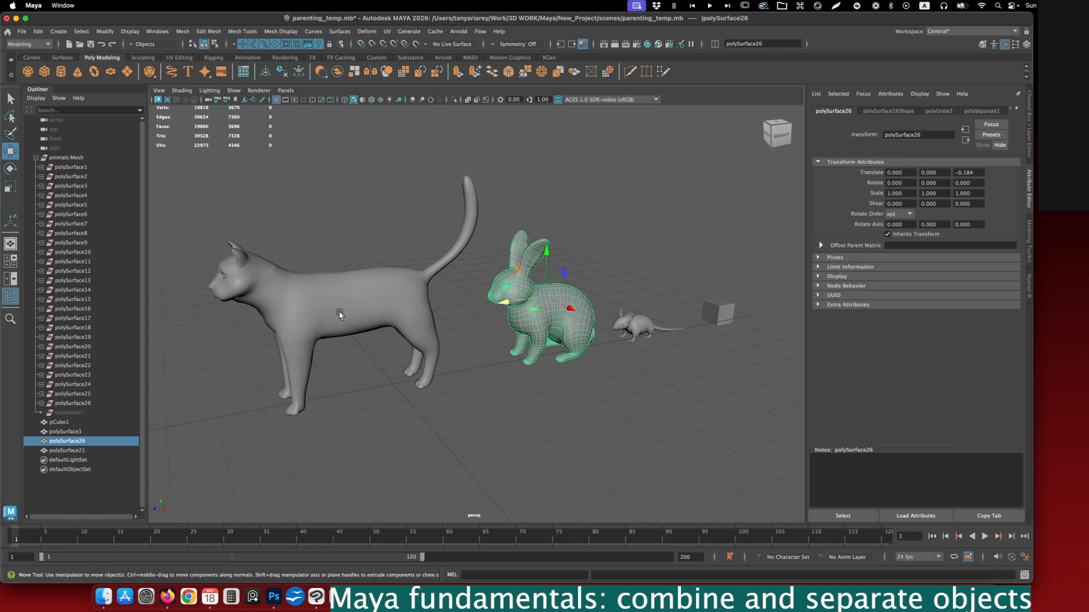
{"action": "left_click", "coordinate": [385, 327]}
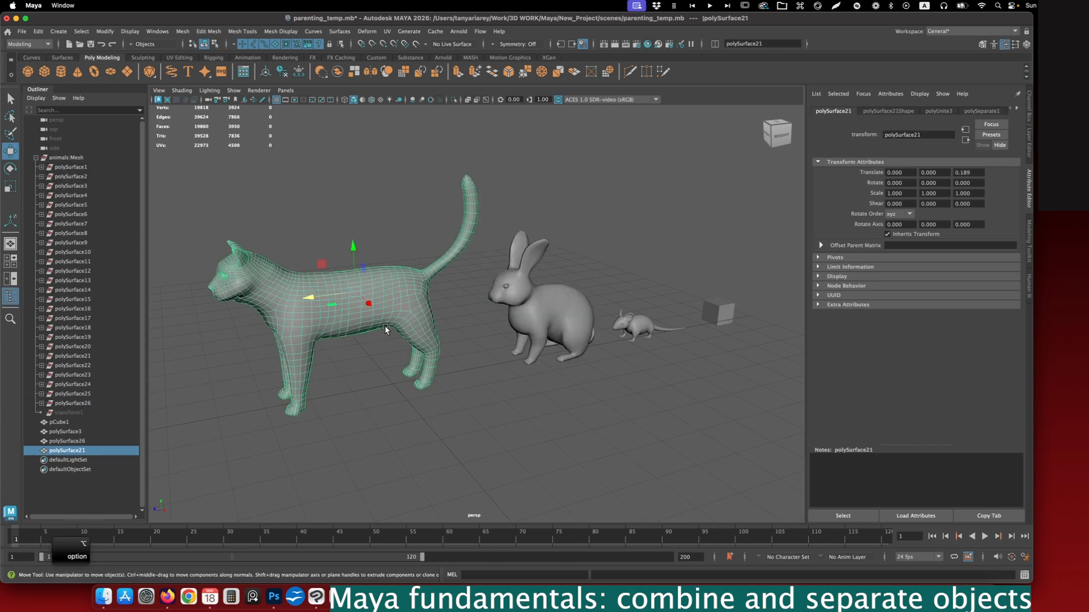
{"action": "key", "text": "alt+shift+d"}
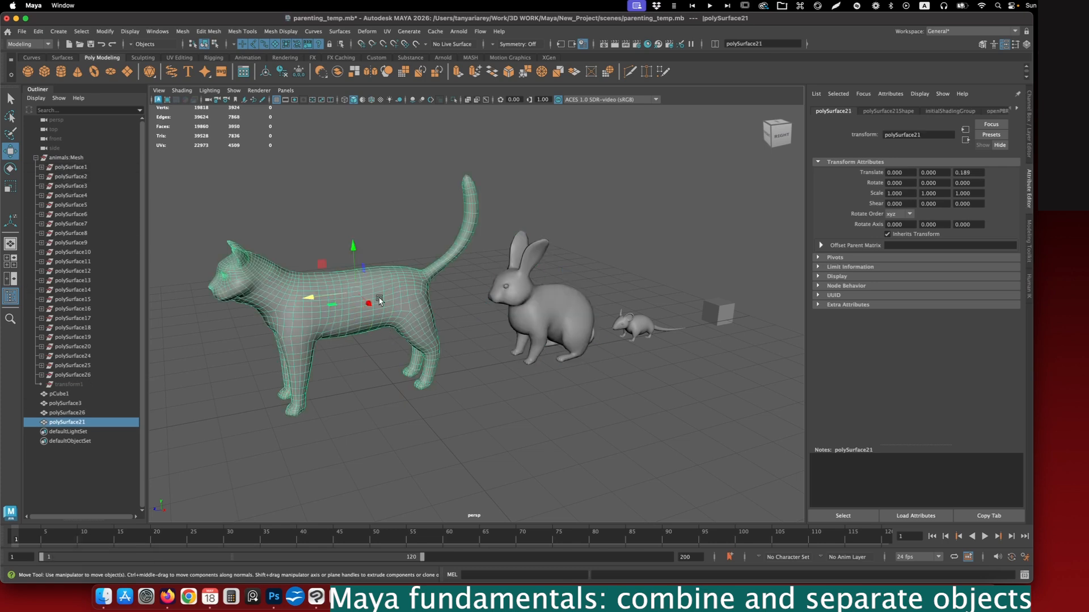
Delete the construction history of the combined rabbit mesh only
{"action": "left_click", "coordinate": [482, 304]}
{"action": "left_click", "coordinate": [558, 295]}
{"action": "left_click", "coordinate": [578, 258]}
{"action": "left_click", "coordinate": [557, 314]}
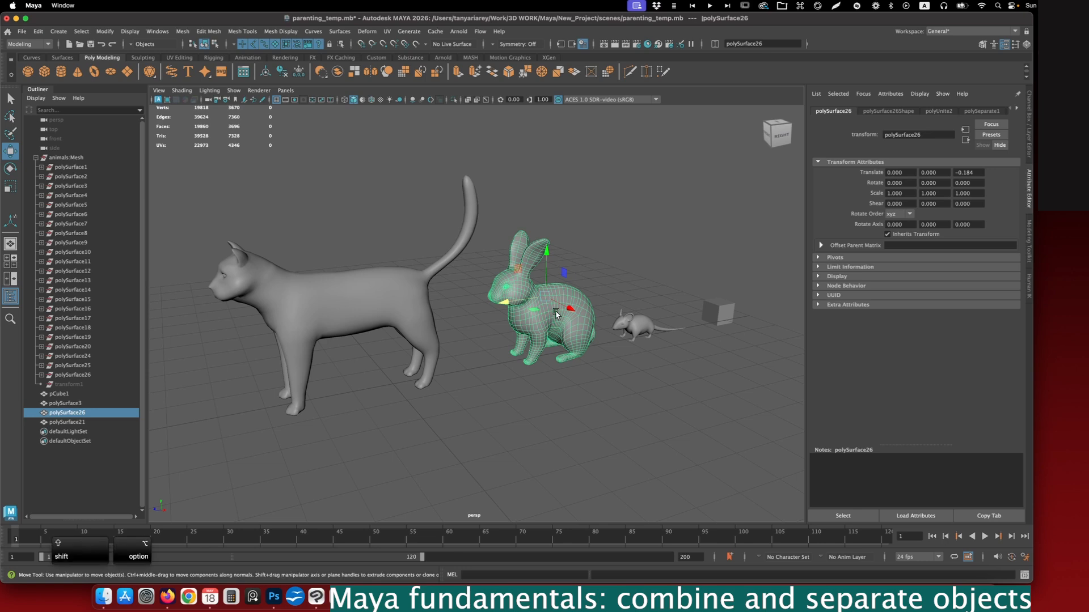
{"action": "key", "text": "alt+shift+d"}
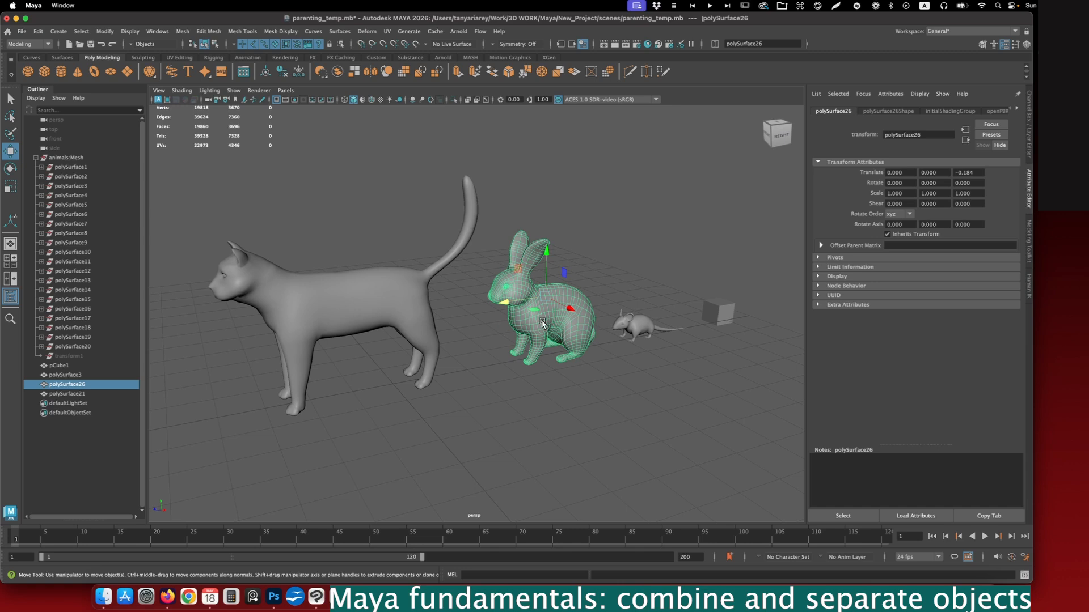
Delete the construction history of the combined mouse mesh and clear the selection
{"action": "left_click", "coordinate": [636, 331]}
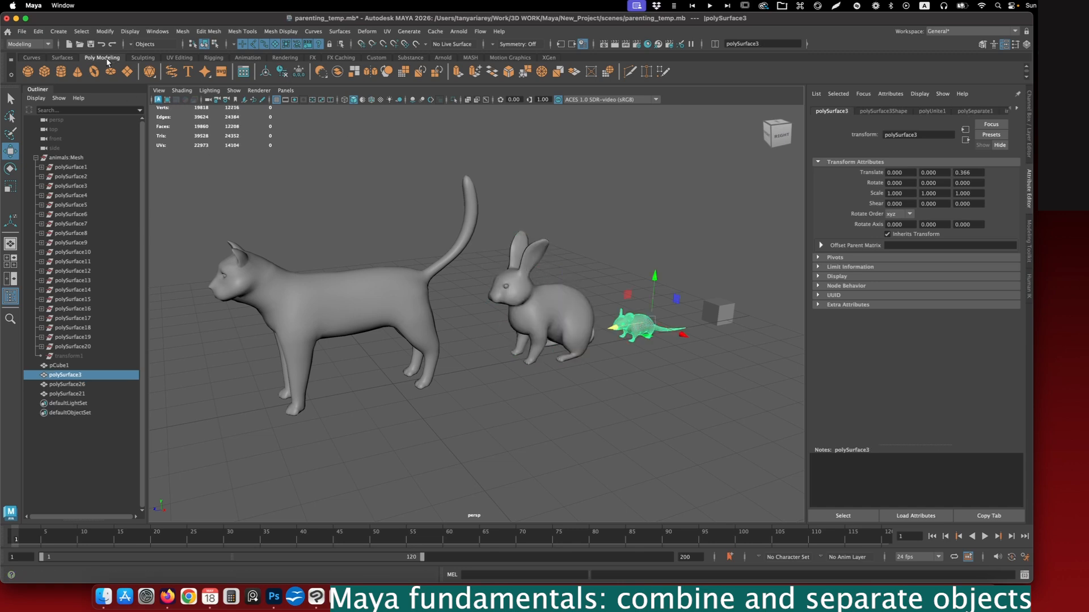
{"action": "left_click", "coordinate": [281, 73]}
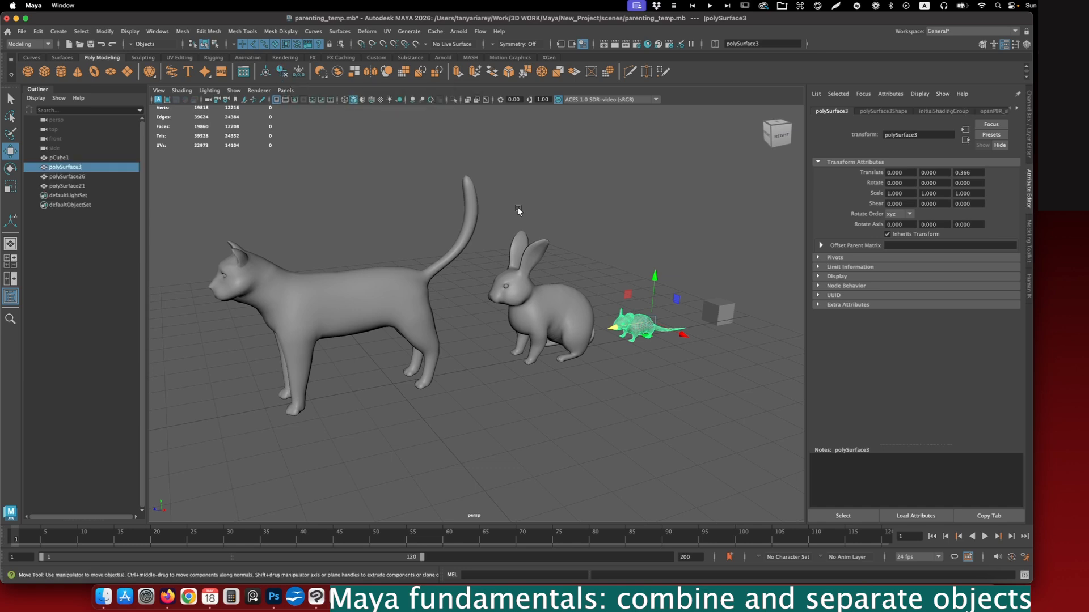
{"action": "left_click", "coordinate": [584, 226]}
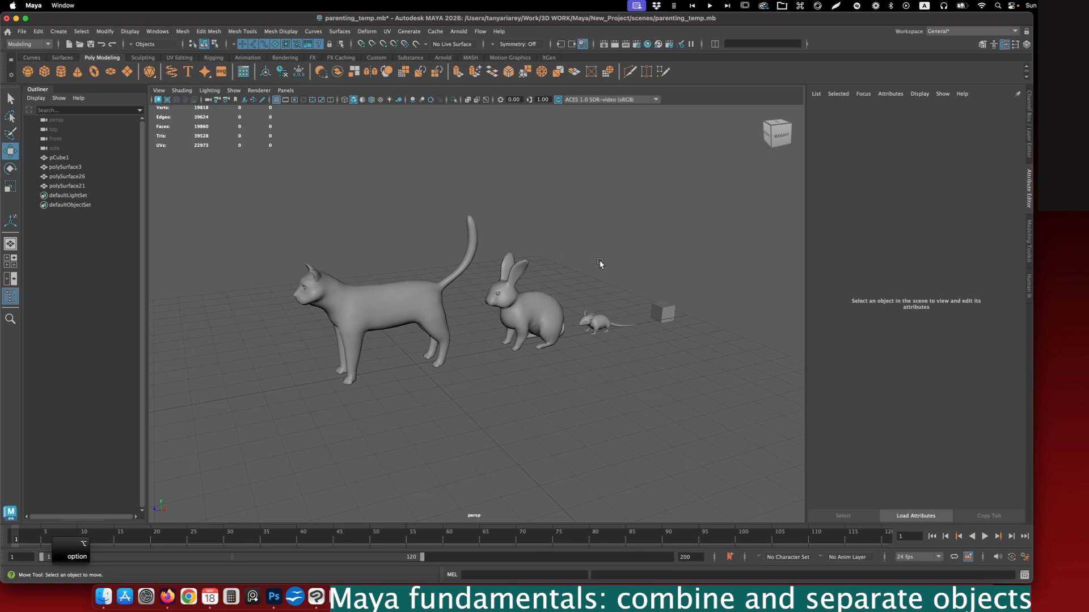
{"action": "left_click_drag", "start_coordinate": [560, 251], "coordinate": [597, 280], "text": "alt"}
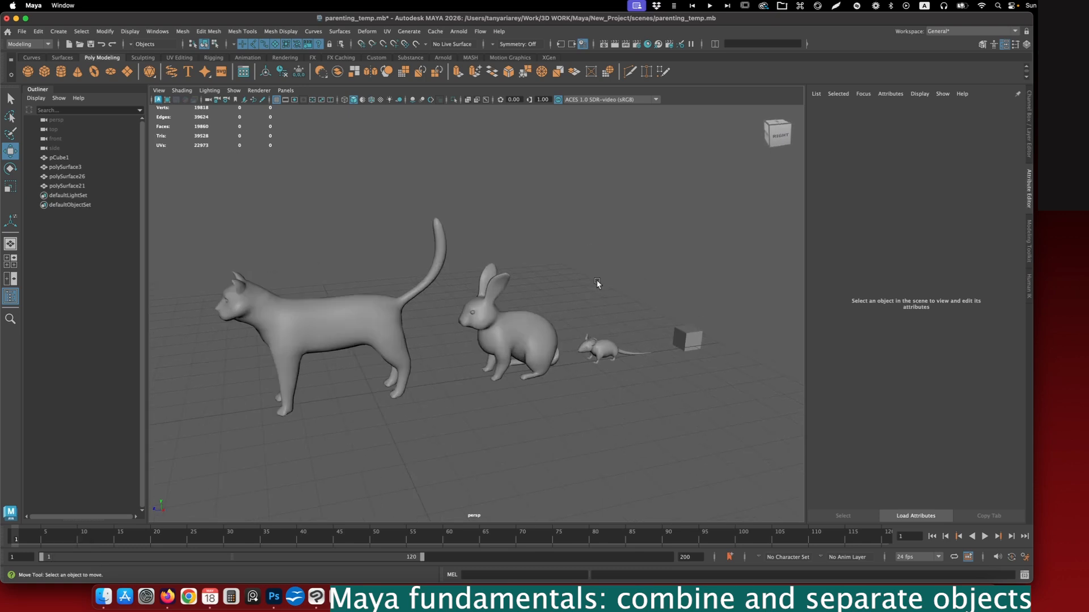
{"action": "left_click_drag", "start_coordinate": [417, 267], "coordinate": [413, 243], "text": "alt"}
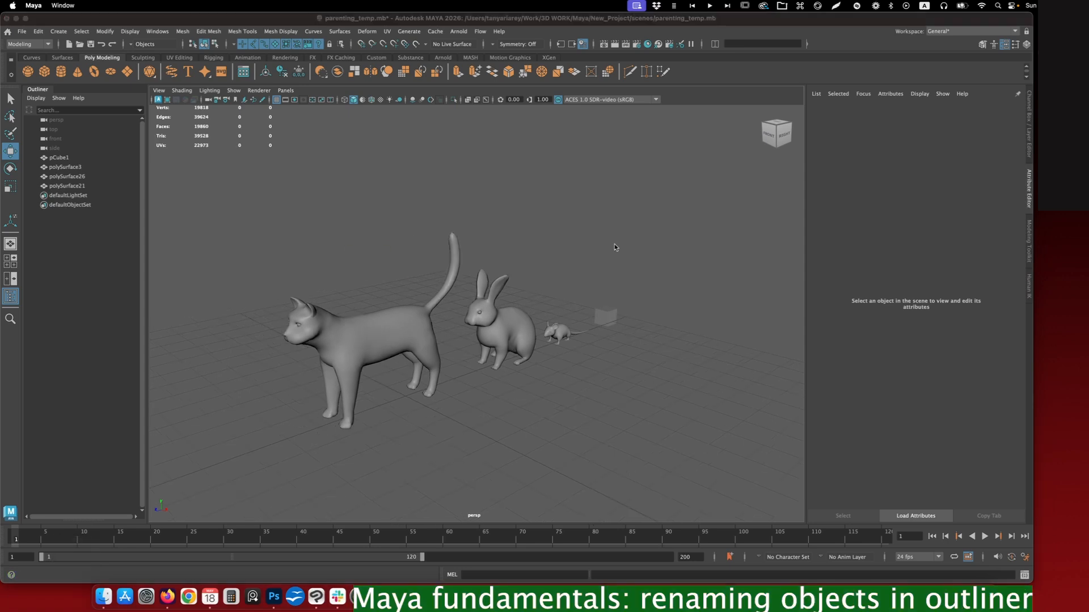
Rename the pCube1 object in the Outliner as cube
{"action": "left_click", "coordinate": [491, 346]}
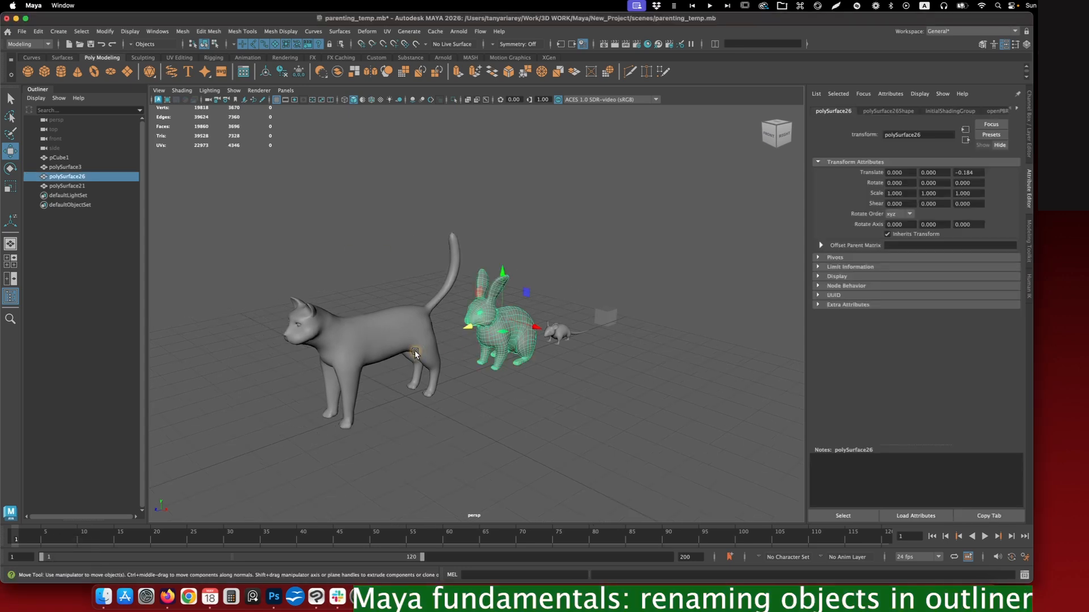
{"action": "left_click", "coordinate": [413, 340]}
{"action": "left_click", "coordinate": [62, 176]}
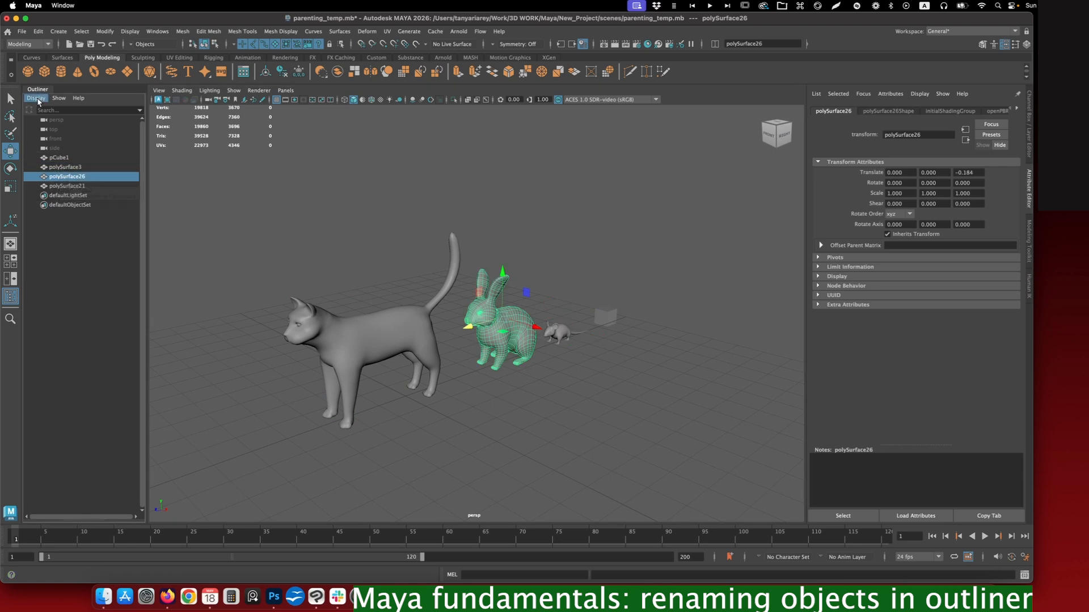
{"action": "left_click", "coordinate": [54, 160]}
{"action": "double_click", "coordinate": [60, 160]}
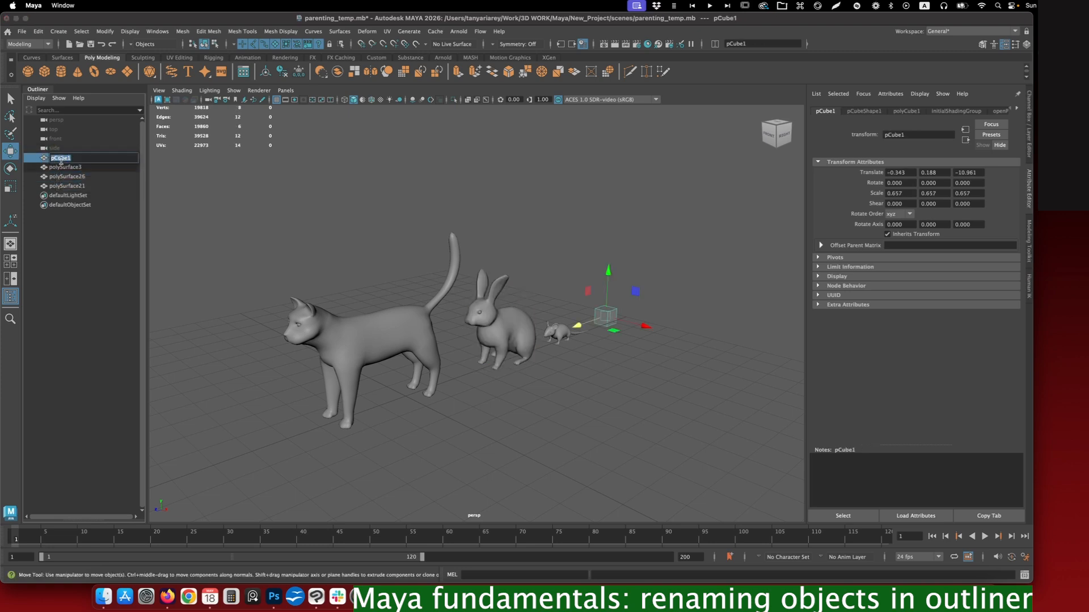
{"action": "type", "text": "cube"}
{"action": "key", "text": "Return"}
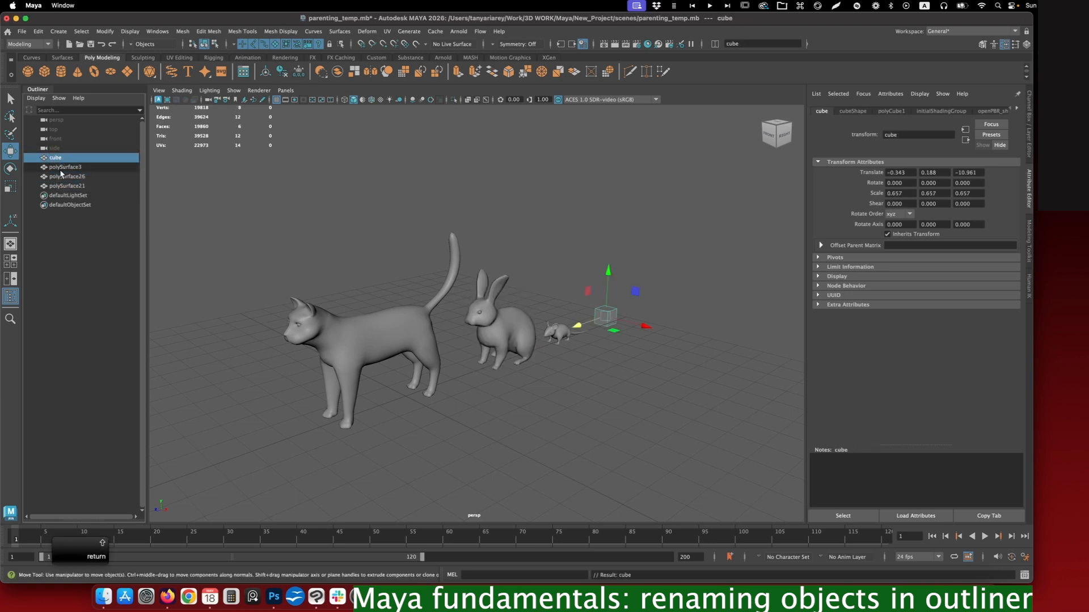
Rename the mouse mesh polySurface3 in the Outliner as mouse
{"action": "left_click", "coordinate": [62, 169]}
{"action": "double_click", "coordinate": [62, 168]}
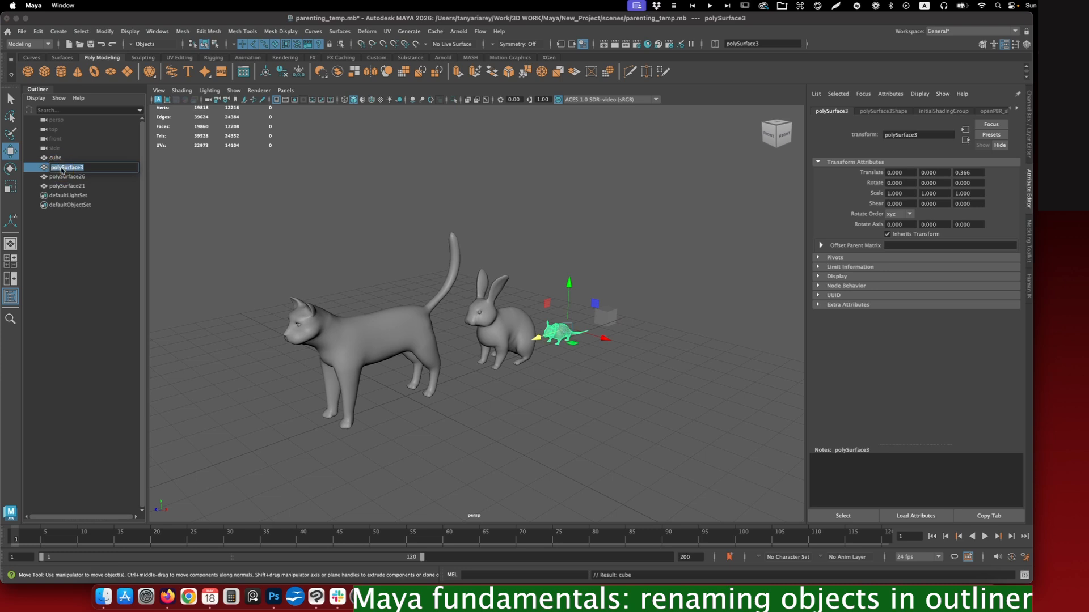
{"action": "type", "text": "mouce"}
{"action": "key", "text": "BackSpace"}
{"action": "key", "text": "BackSpace"}
{"action": "type", "text": "se"}
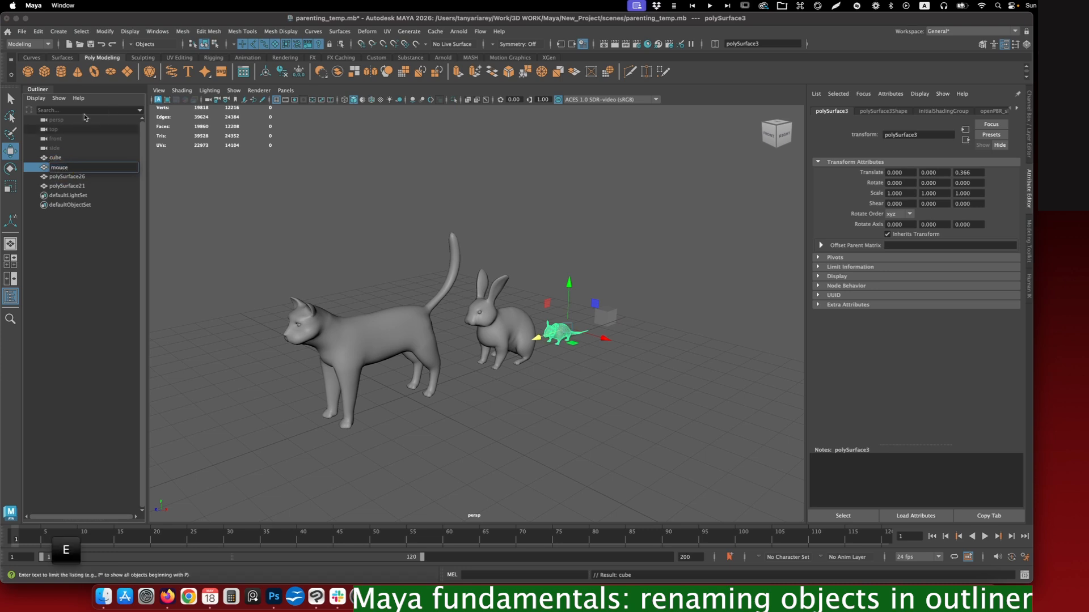
{"action": "type", "text": "s"}
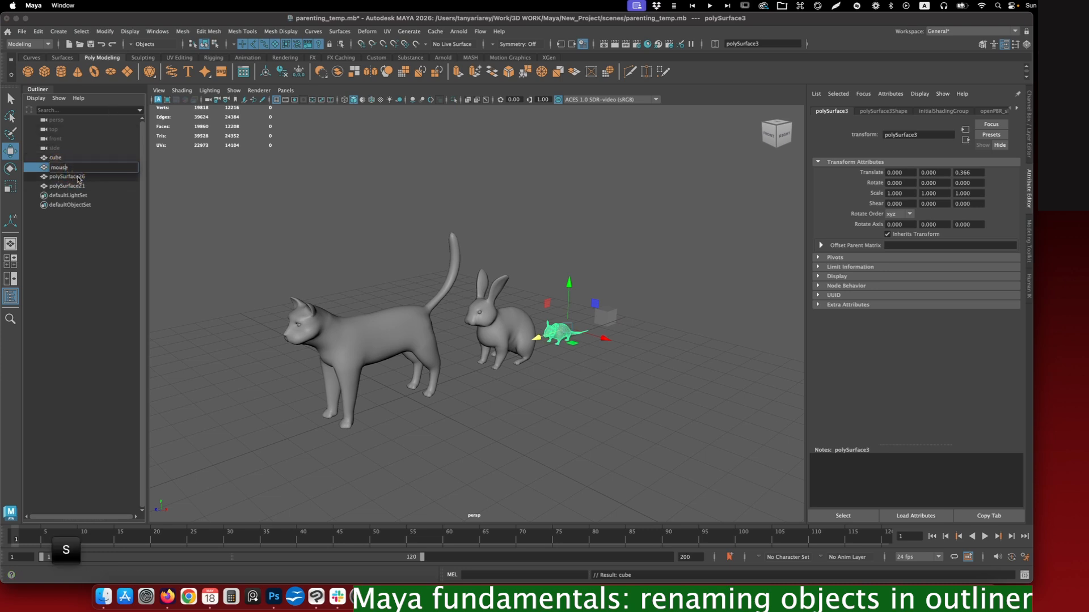
Rename polySurface26 as rabbit and polySurface21 as cat in the Outliner
{"action": "left_click", "coordinate": [67, 176]}
{"action": "double_click", "coordinate": [67, 176]}
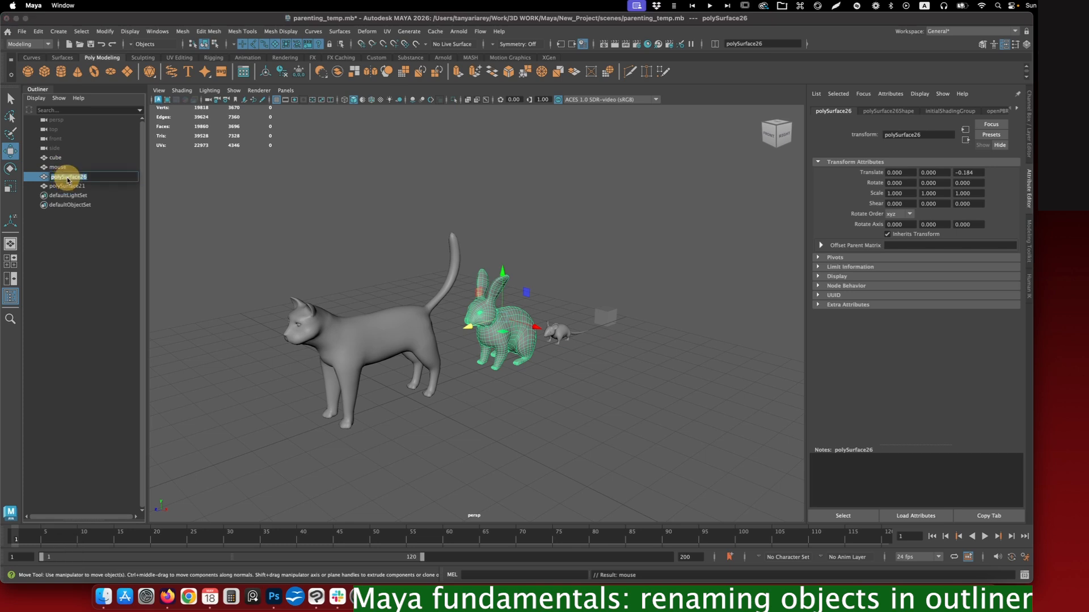
{"action": "type", "text": "rabbit"}
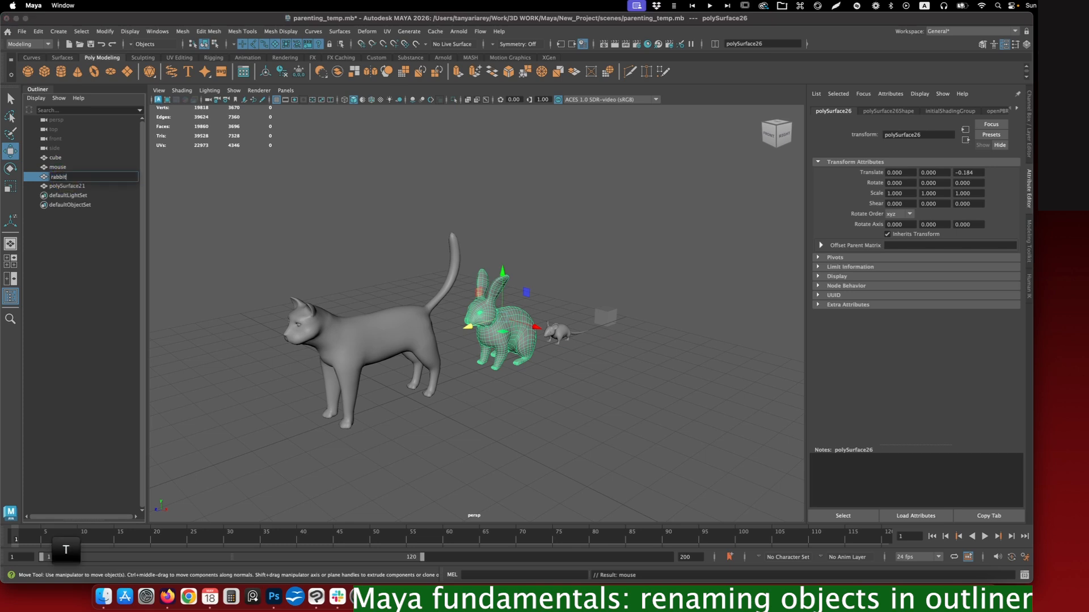
{"action": "double_click", "coordinate": [73, 187]}
{"action": "type", "text": "cat"}
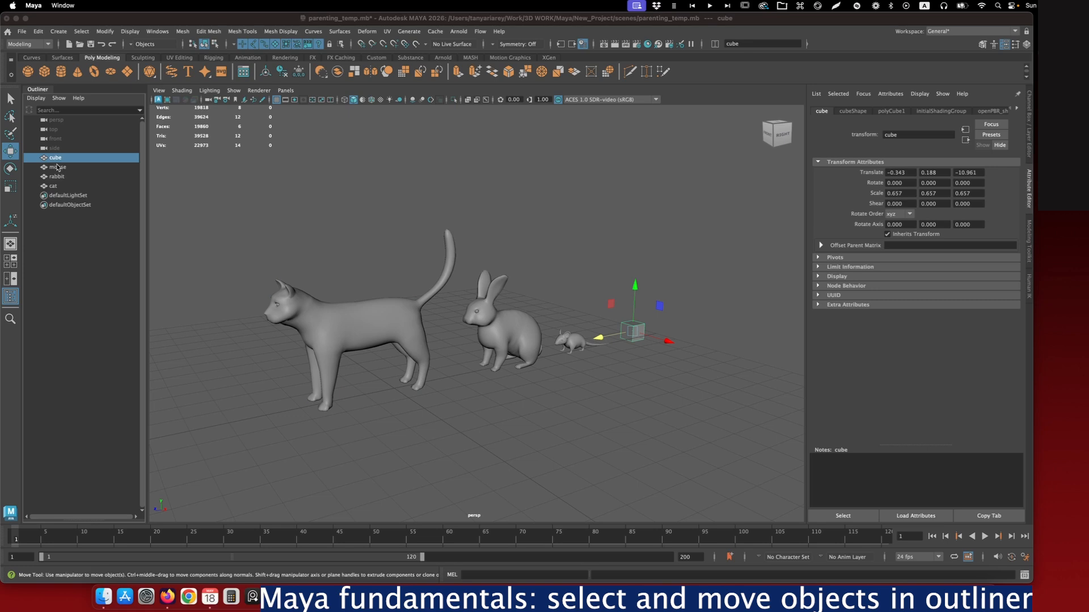
Select the range from cube to cat in the Outliner, and remove mouse, rabbit and cat from the selection one by one
{"action": "left_click", "coordinate": [55, 165]}
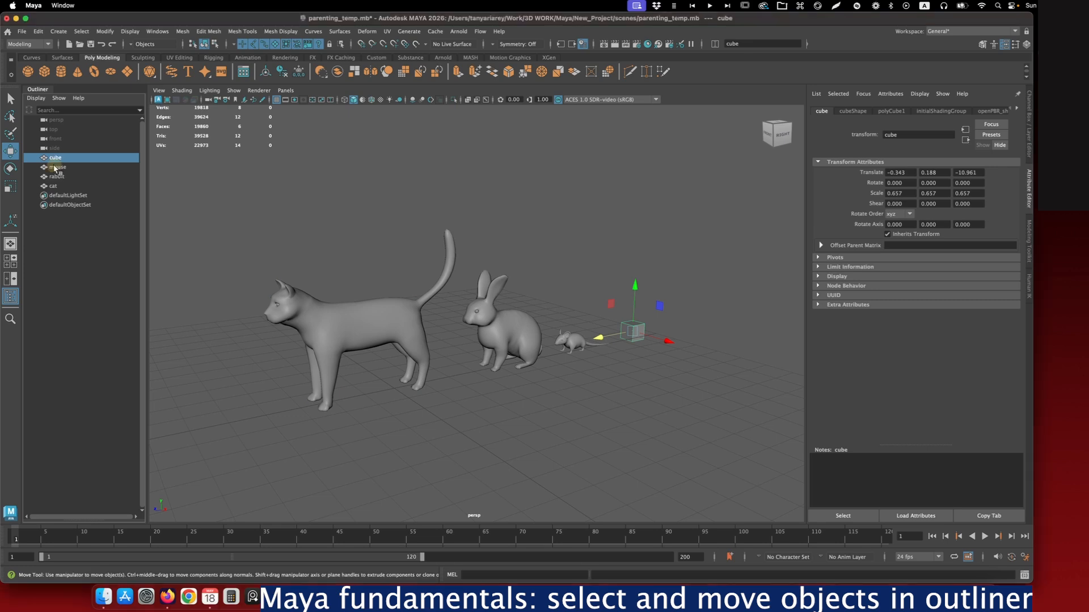
{"action": "left_click", "coordinate": [54, 157]}
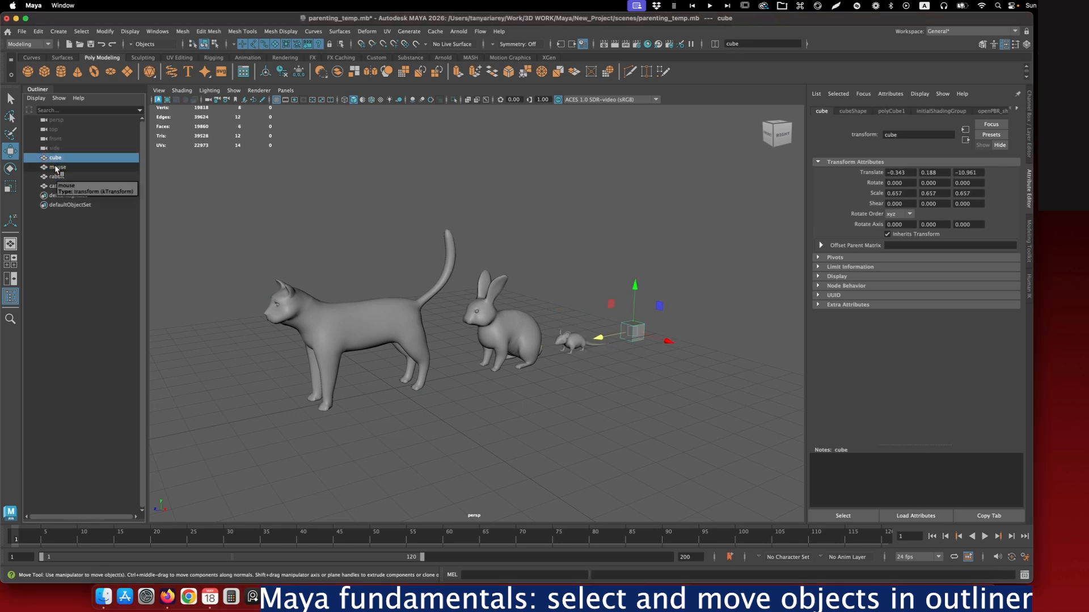
{"action": "left_click", "coordinate": [56, 167], "text": "shift"}
{"action": "left_click", "coordinate": [56, 176], "text": "shift"}
{"action": "left_click", "coordinate": [54, 186], "text": "shift"}
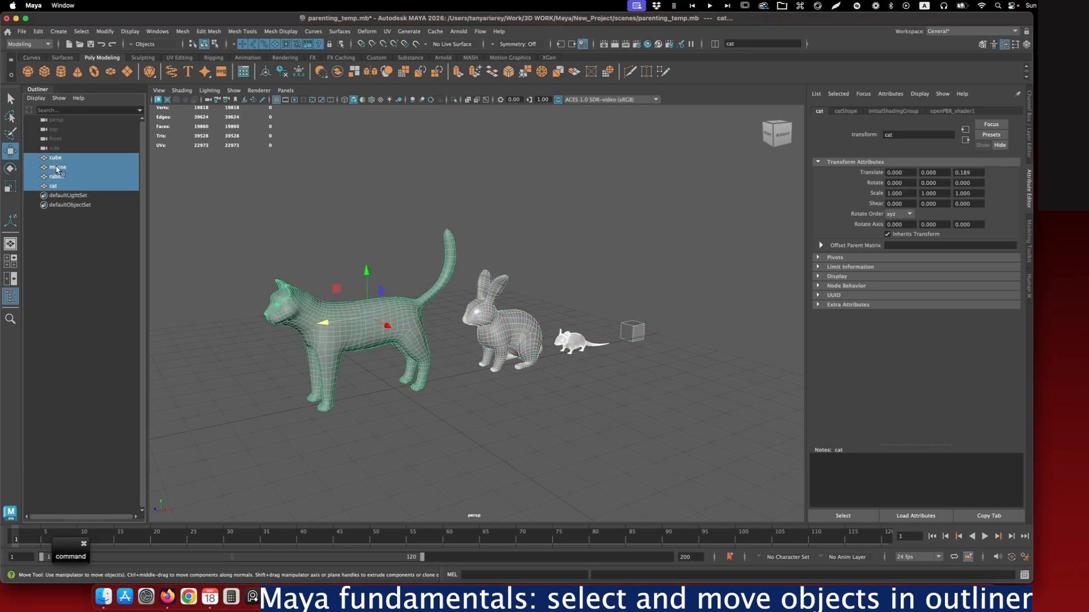
{"action": "left_click", "coordinate": [57, 167], "text": "super"}
{"action": "left_click", "coordinate": [60, 177], "text": "super"}
{"action": "left_click", "coordinate": [54, 186], "text": "super"}
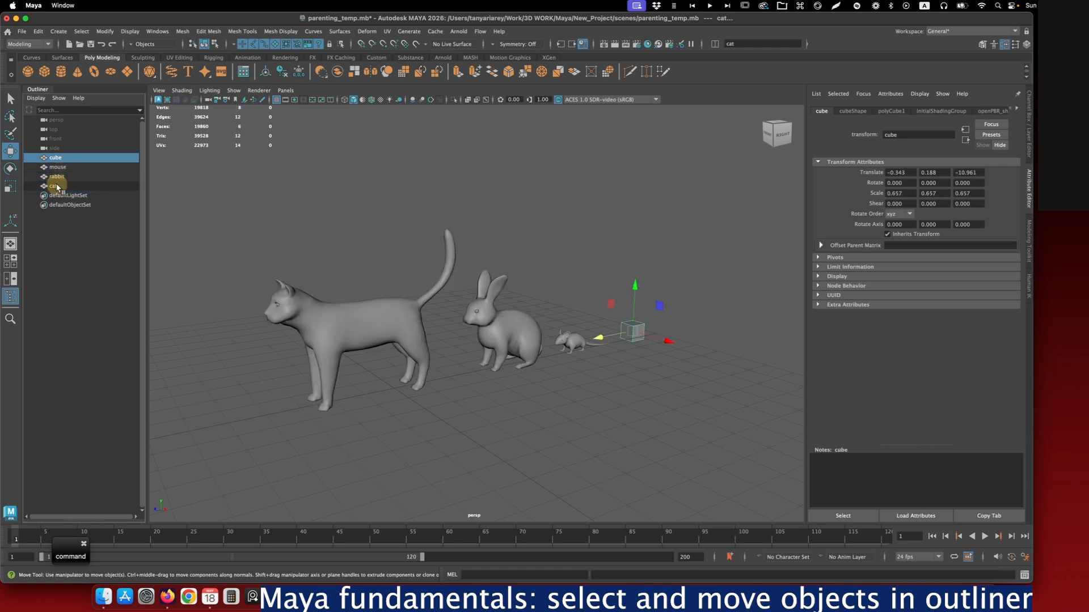
Reorder the Outliner objects as rabbit, mouse, cat, cube
{"action": "left_click", "coordinate": [57, 168]}
{"action": "left_click_drag", "start_coordinate": [57, 177], "coordinate": [52, 163]}
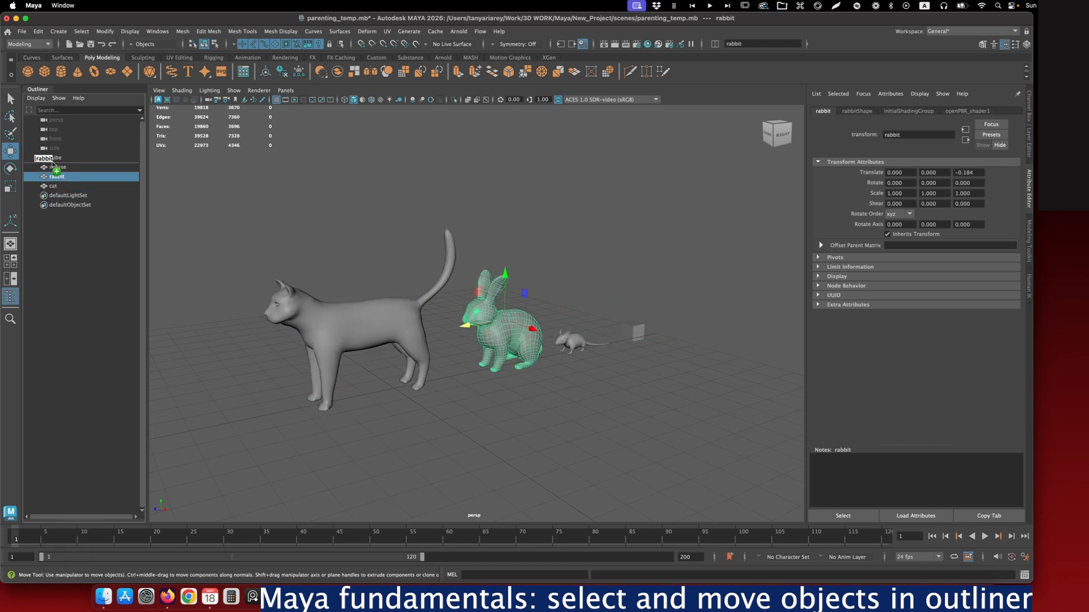
{"action": "middle_click_drag", "start_coordinate": [52, 162], "coordinate": [51, 191]}
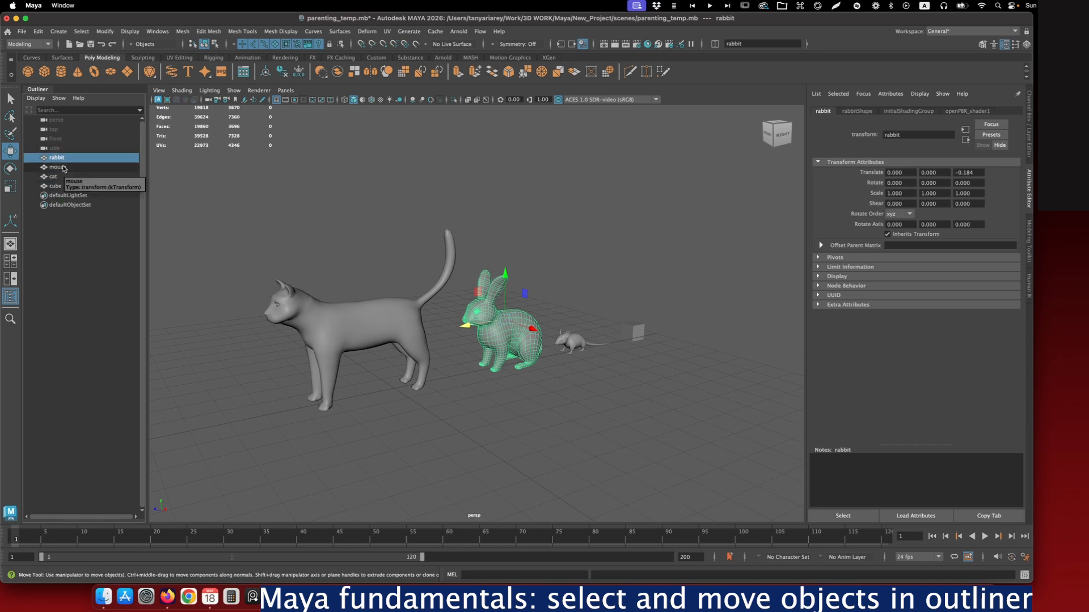
Duplicate the rabbit, mouse, cat and cube together and move the copies about -2.6 units along X
{"action": "left_click", "coordinate": [53, 177]}
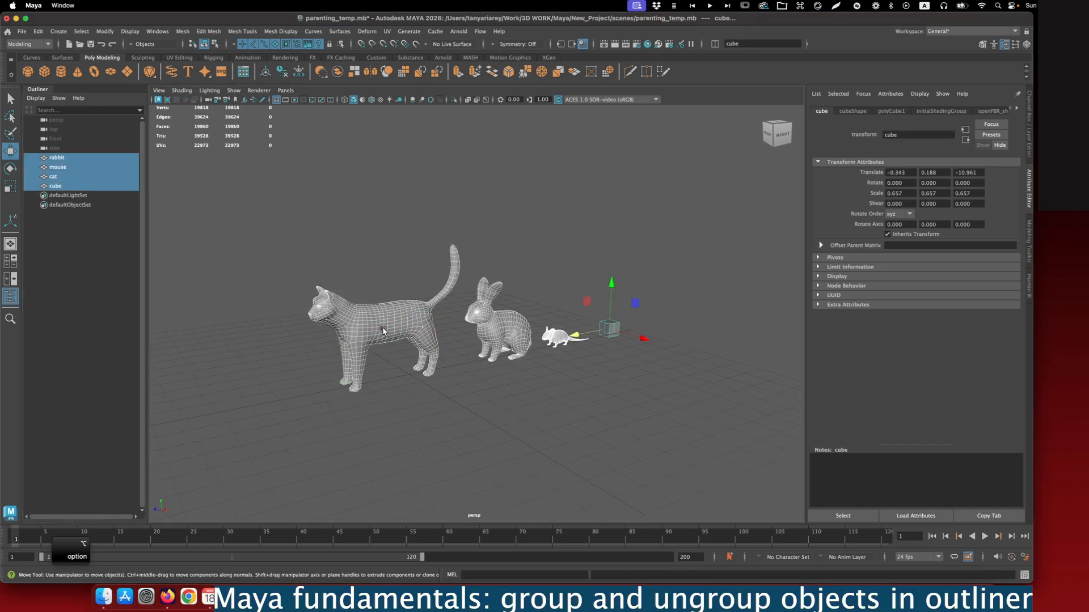
{"action": "left_click_drag", "start_coordinate": [384, 329], "coordinate": [440, 300], "text": "alt"}
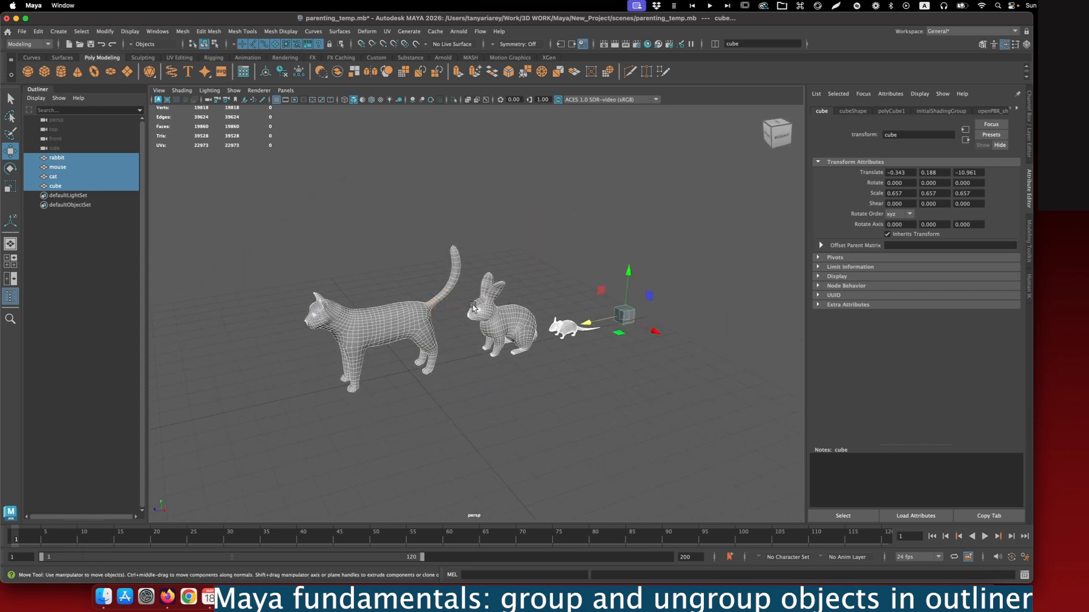
{"action": "key", "text": "super+d"}
{"action": "left_click_drag", "start_coordinate": [656, 332], "coordinate": [612, 309]}
{"action": "left_click_drag", "start_coordinate": [558, 300], "coordinate": [498, 284], "text": "alt"}
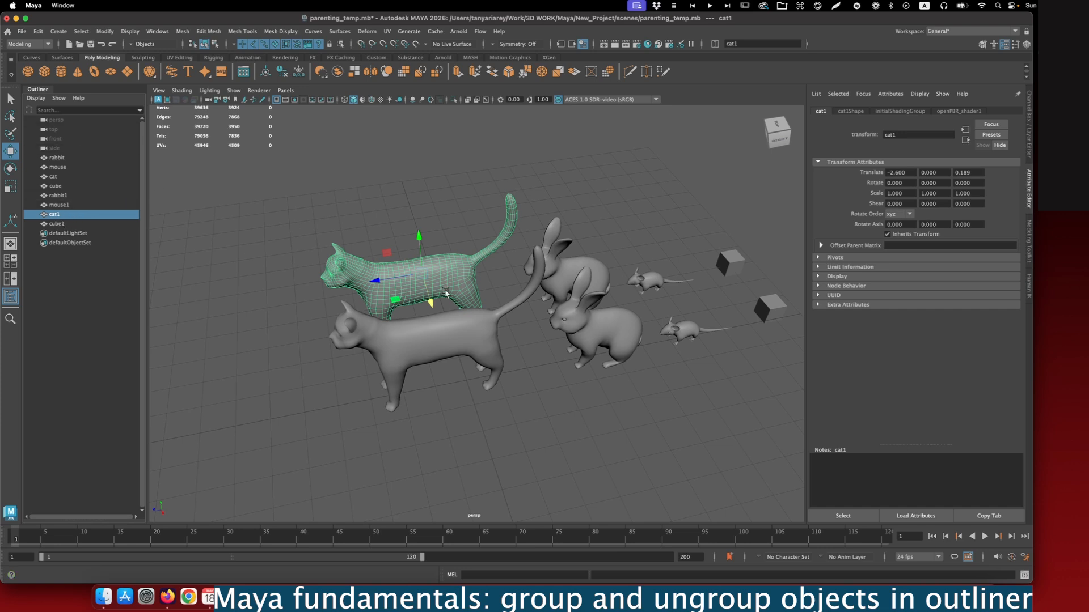
Duplicate cat1 and move the new copy behind it to about -4.65 in X
{"action": "left_click", "coordinate": [59, 222]}
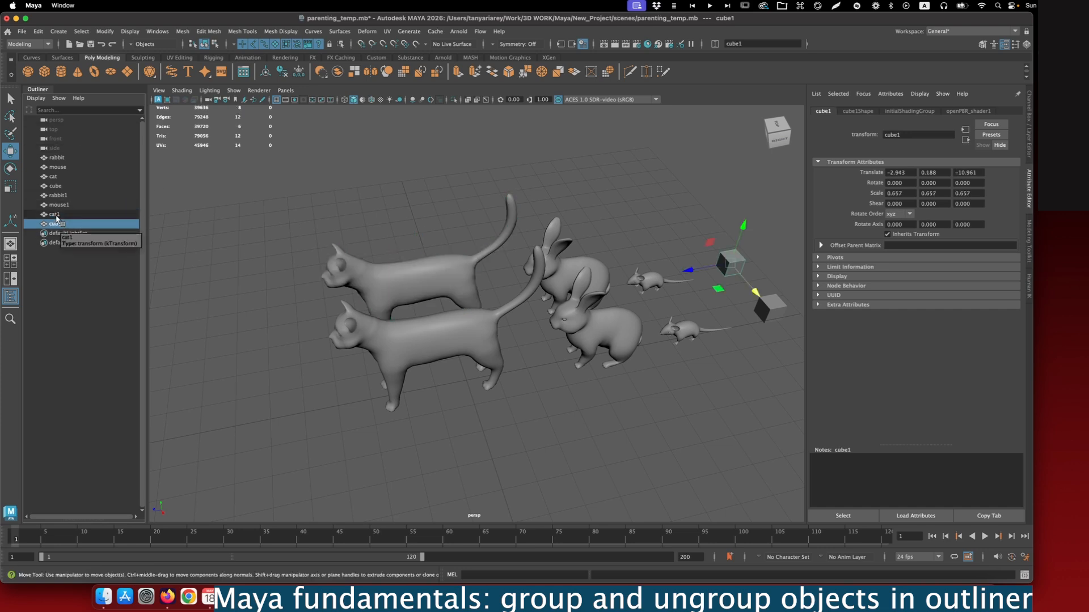
{"action": "left_click", "coordinate": [54, 215]}
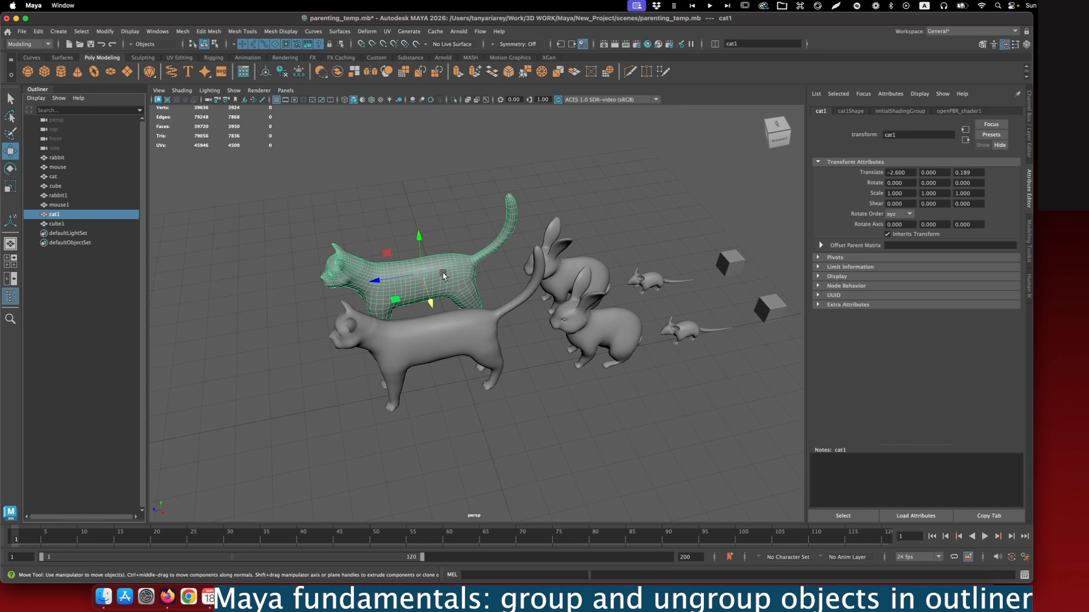
{"action": "key", "text": "super+d"}
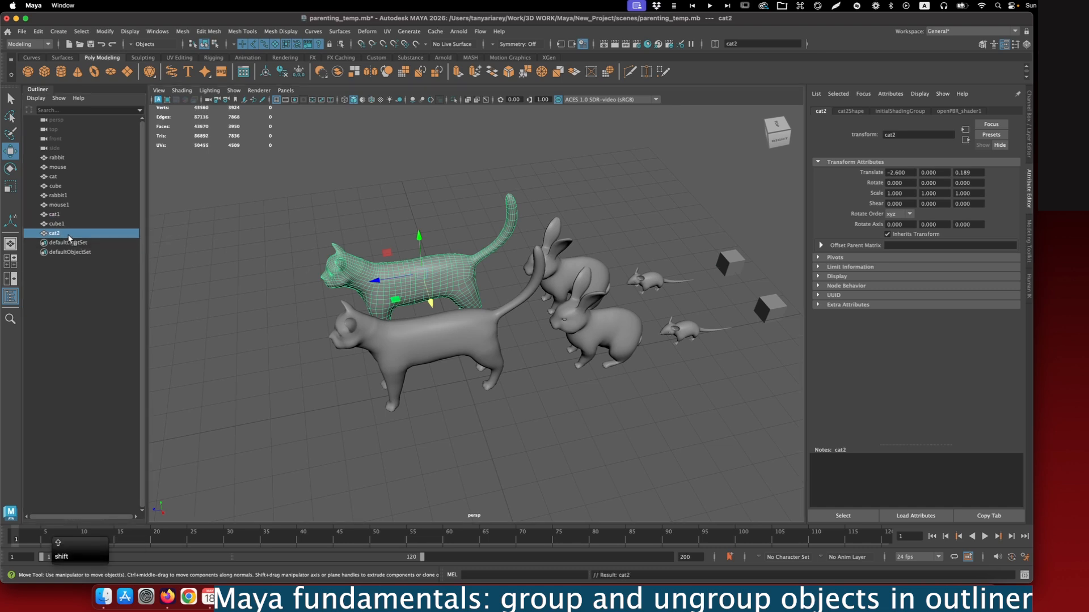
{"action": "left_click_drag", "start_coordinate": [433, 304], "coordinate": [419, 264], "text": "shift"}
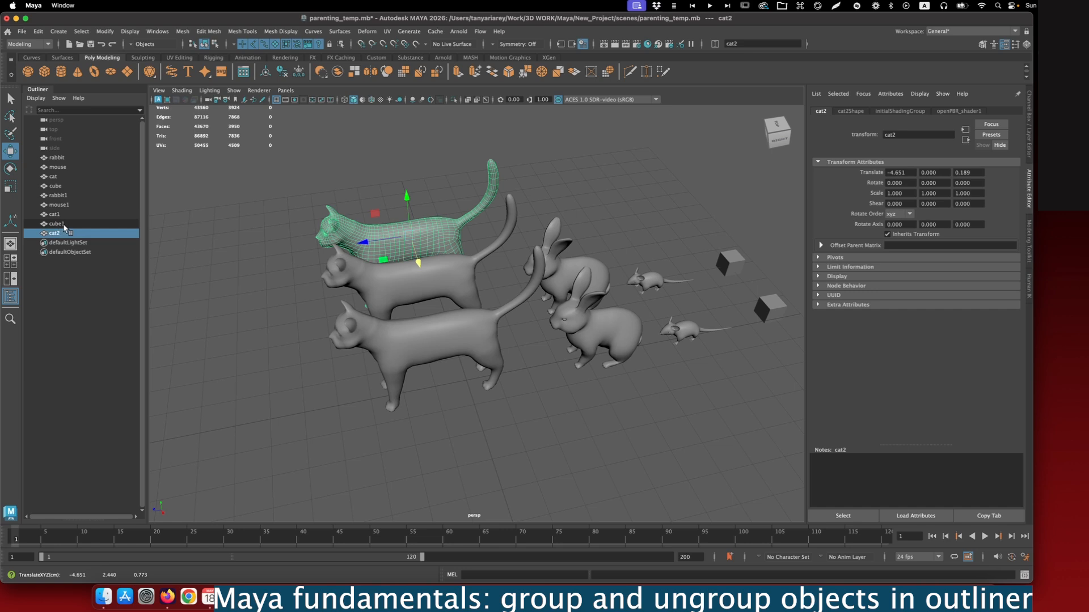
Delete cat2, and group the original rabbit, mouse, cat and cube together
{"action": "left_click_drag", "start_coordinate": [575, 235], "coordinate": [620, 267], "text": "alt"}
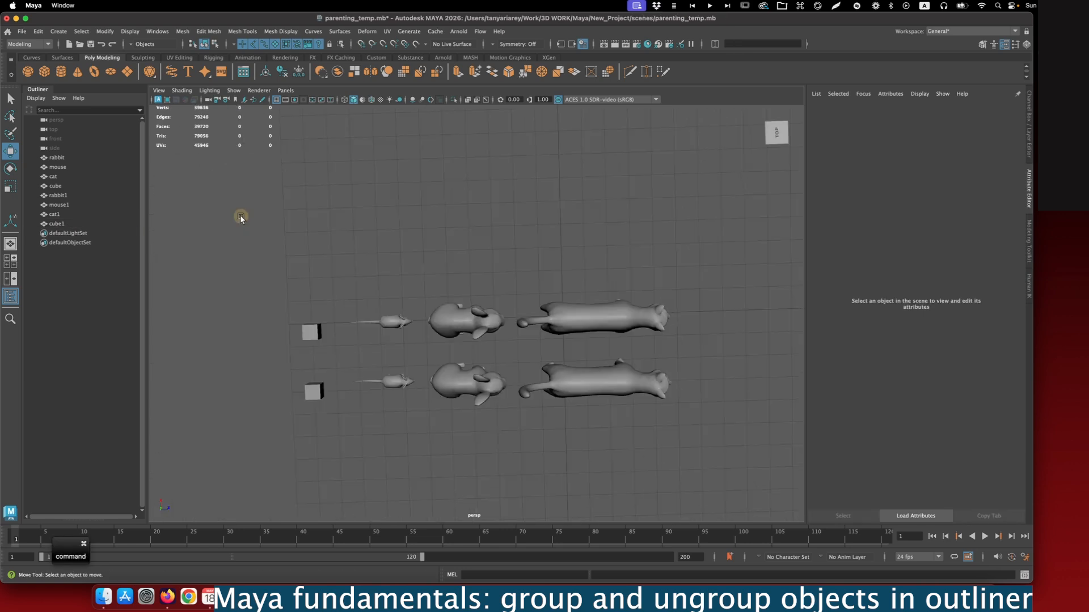
{"action": "left_click_drag", "start_coordinate": [241, 217], "coordinate": [694, 346]}
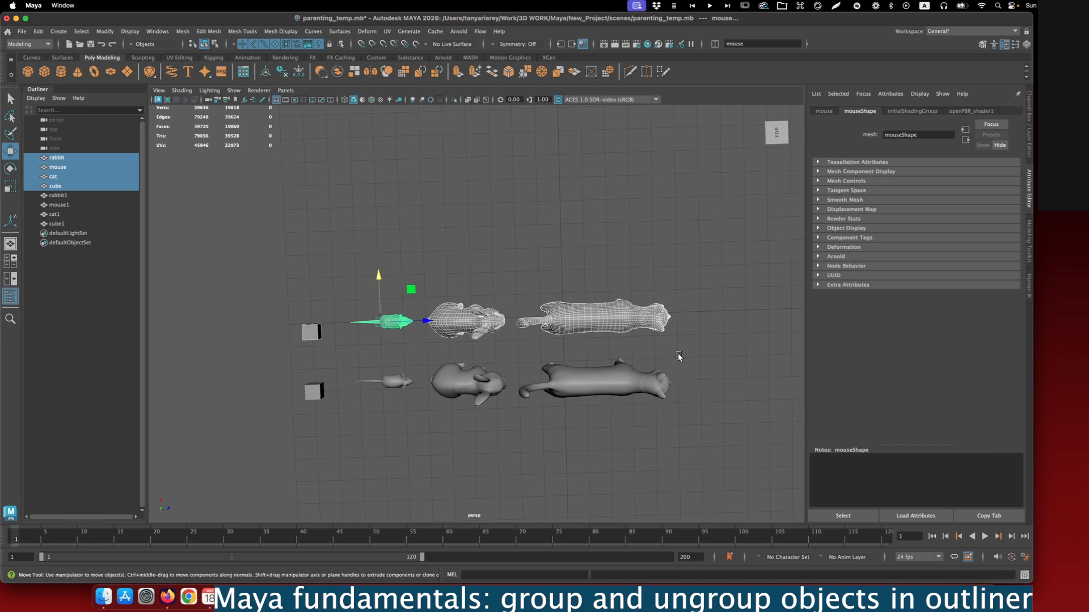
{"action": "key", "text": "super+g"}
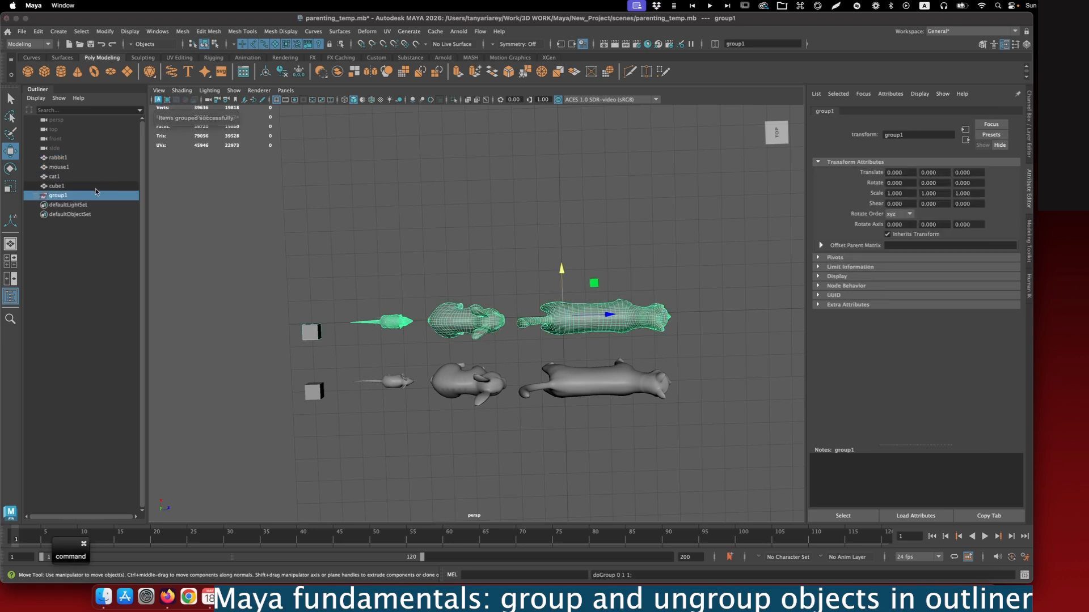
Select the grouped and ungrouped rabbits, mice, cats and cubes one by one in the viewport to compare their selection
{"action": "left_click_drag", "start_coordinate": [442, 318], "coordinate": [485, 334], "text": "alt"}
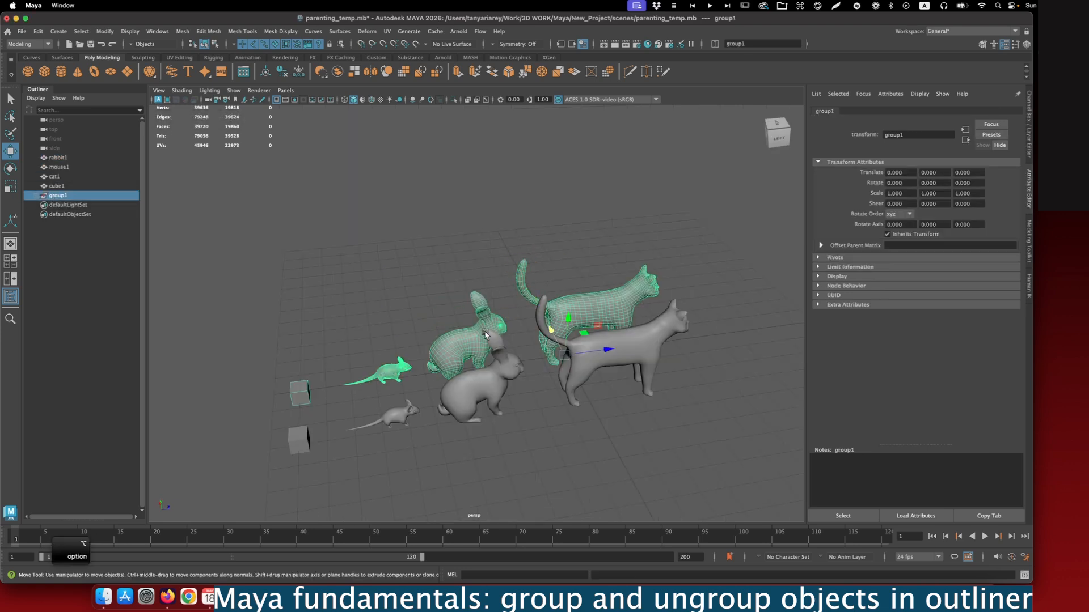
{"action": "left_click", "coordinate": [485, 335]}
{"action": "left_click", "coordinate": [385, 372]}
{"action": "left_click", "coordinate": [577, 315]}
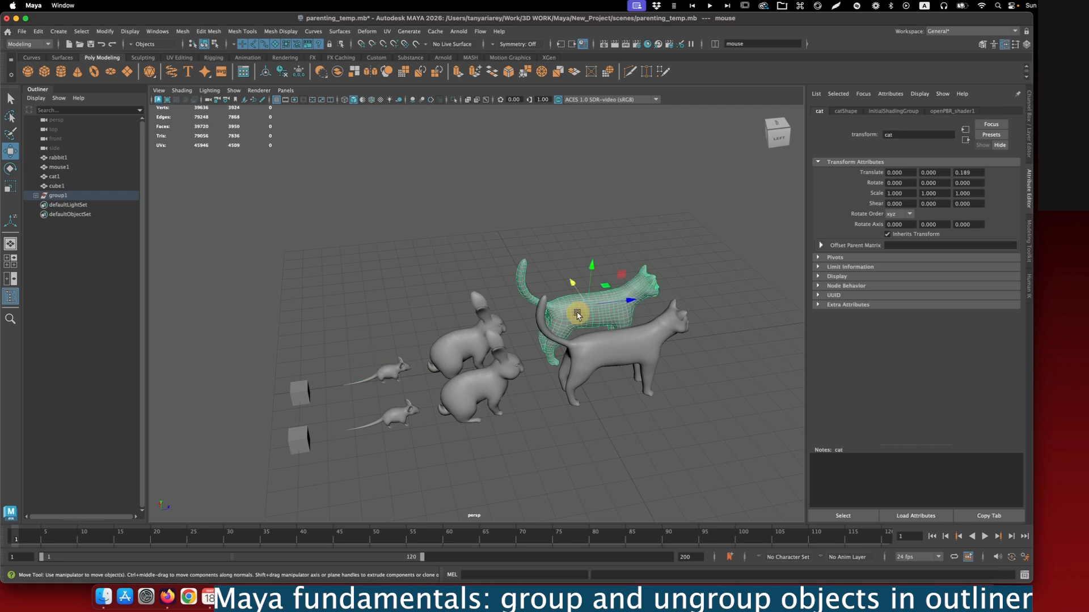
{"action": "left_click", "coordinate": [293, 391]}
{"action": "left_click", "coordinate": [405, 408]}
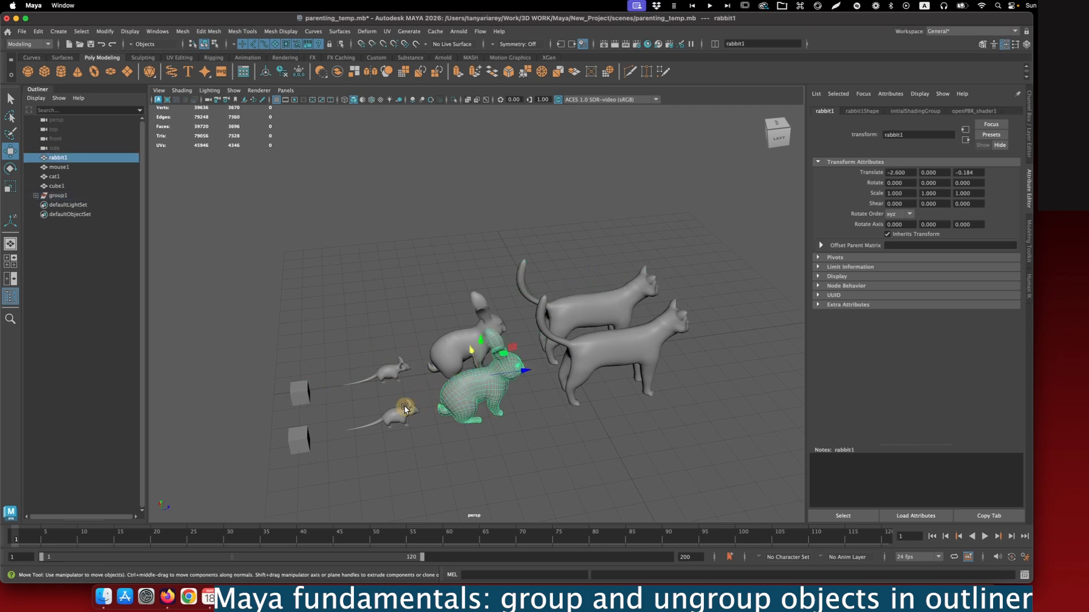
{"action": "left_click", "coordinate": [405, 408]}
{"action": "left_click", "coordinate": [300, 439]}
{"action": "left_click", "coordinate": [604, 346]}
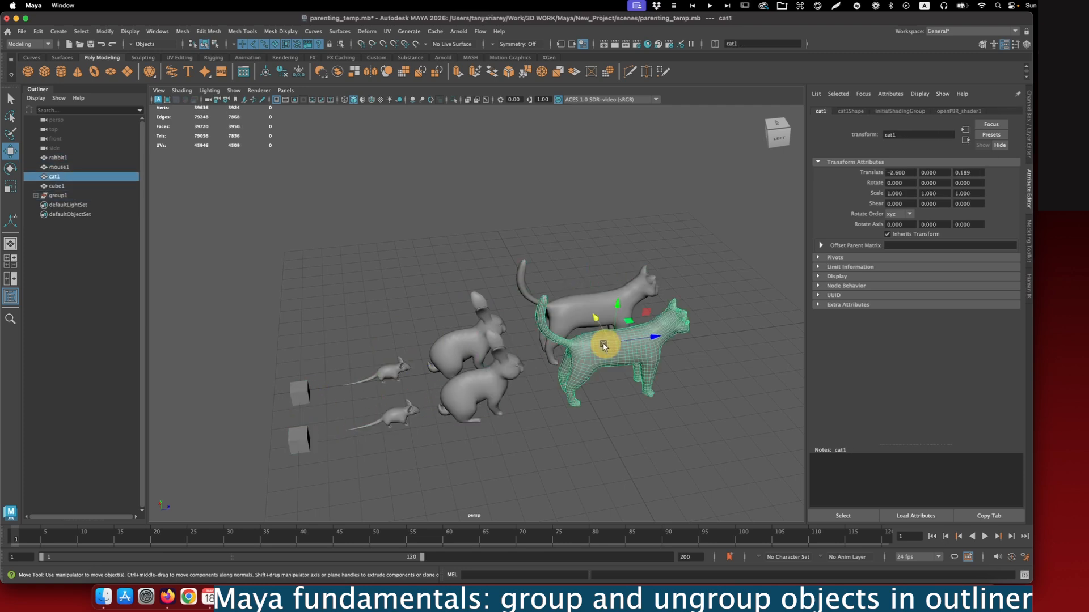
{"action": "left_click_drag", "start_coordinate": [510, 310], "coordinate": [521, 322], "text": "alt"}
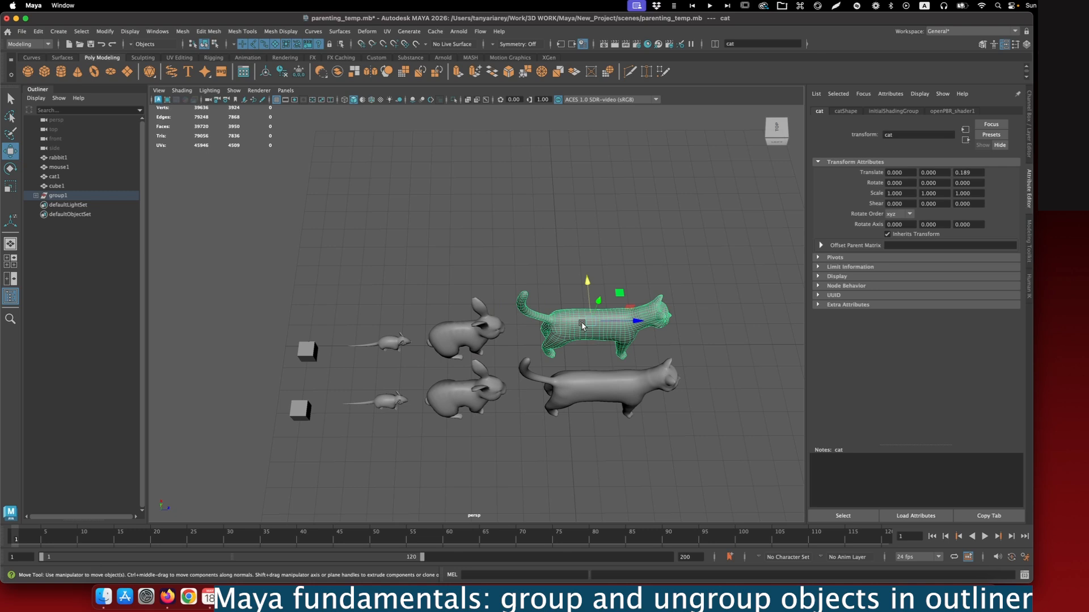
{"action": "left_click", "coordinate": [482, 333]}
{"action": "left_click", "coordinate": [395, 345]}
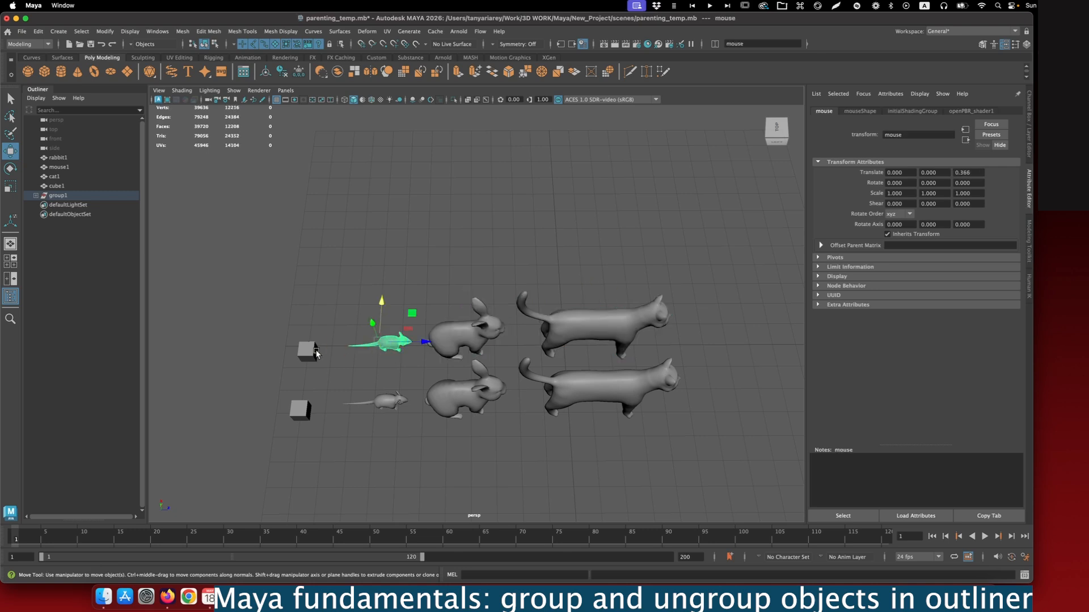
Move the grouped cat to about -0.36 in X and 0.62 in Z, and undo its trial rotation
{"action": "left_click", "coordinate": [639, 332]}
{"action": "left_click_drag", "start_coordinate": [646, 332], "coordinate": [610, 317]}
{"action": "key", "text": "e"}
{"action": "key", "text": "super+z"}
{"action": "key", "text": "super+z"}
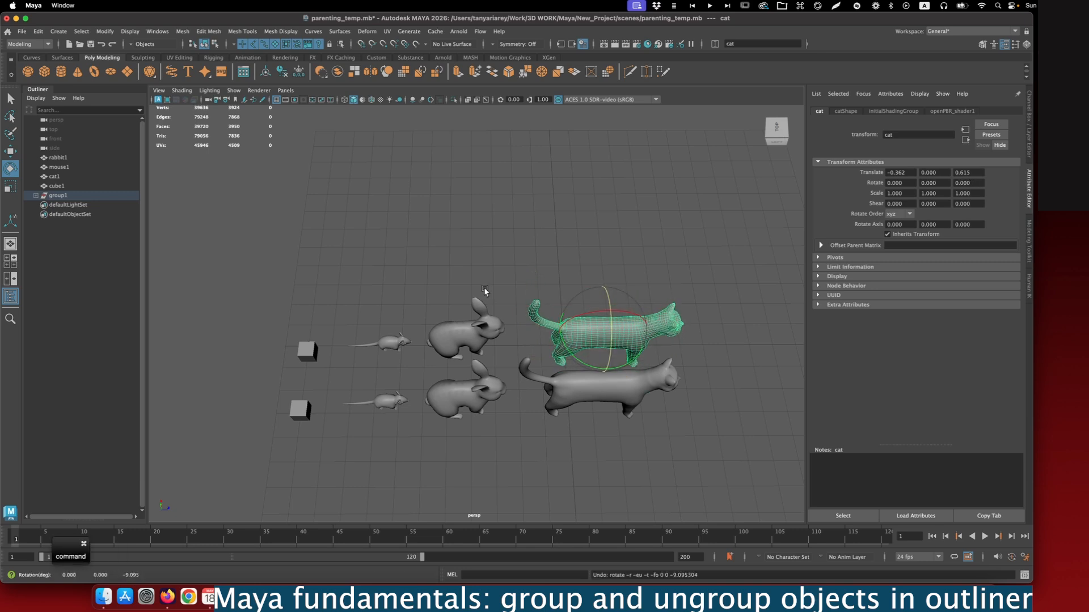
Expand group1 to view its members, collapse it, and select the grouped rabbit and then the whole group
{"action": "left_click", "coordinate": [36, 196]}
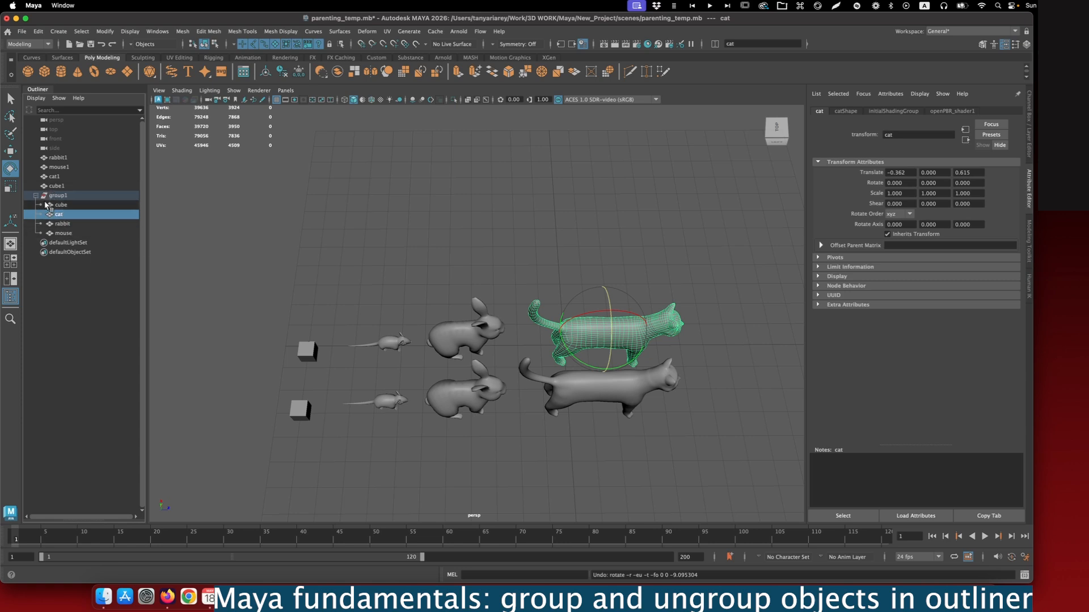
{"action": "left_click", "coordinate": [35, 195]}
{"action": "left_click", "coordinate": [516, 300]}
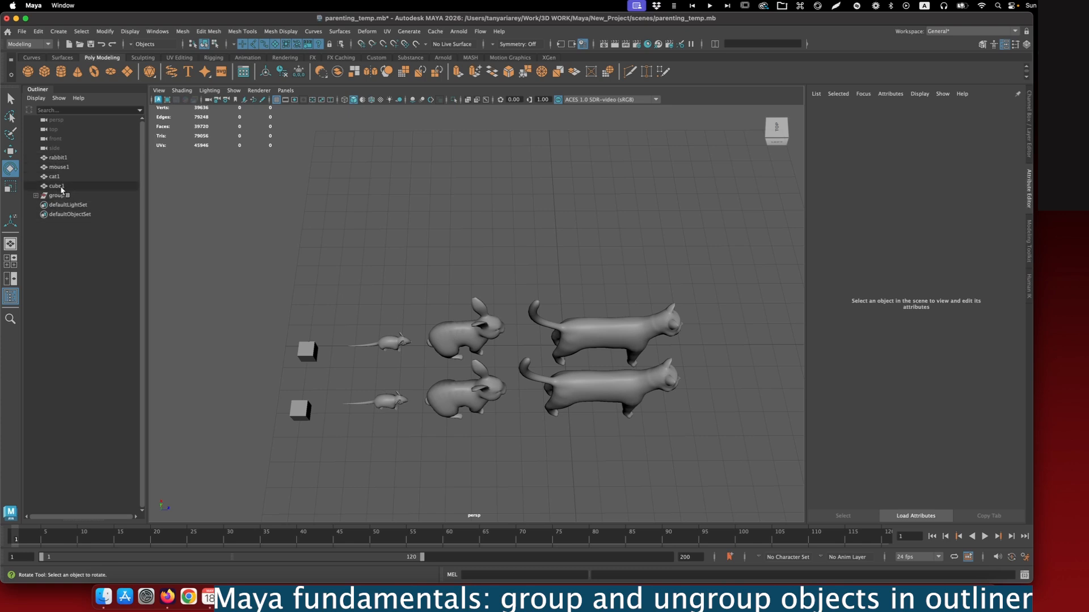
{"action": "left_click", "coordinate": [455, 334]}
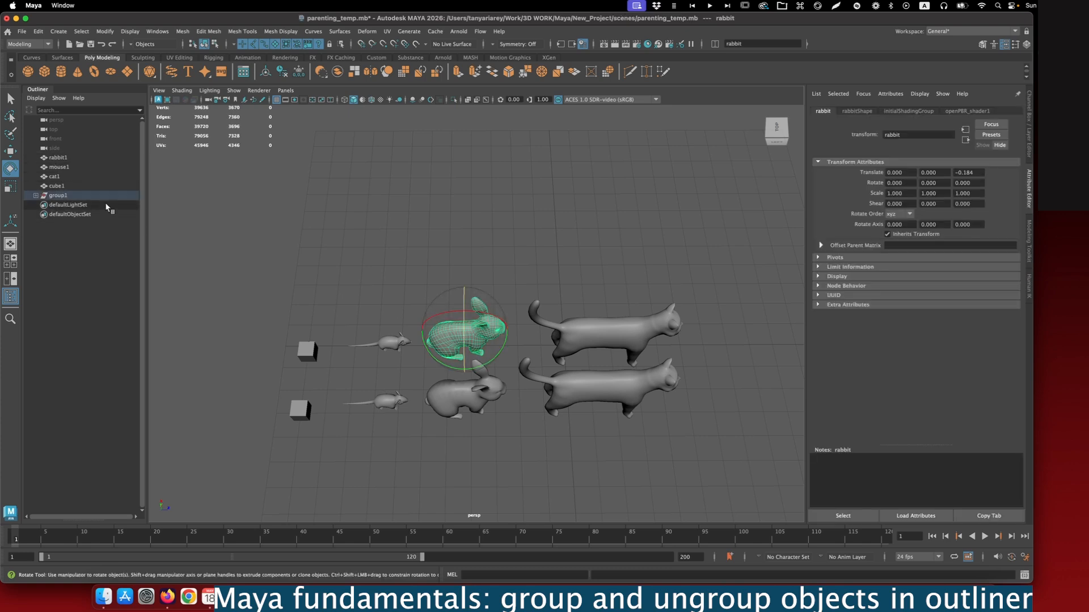
{"action": "key", "text": "f"}
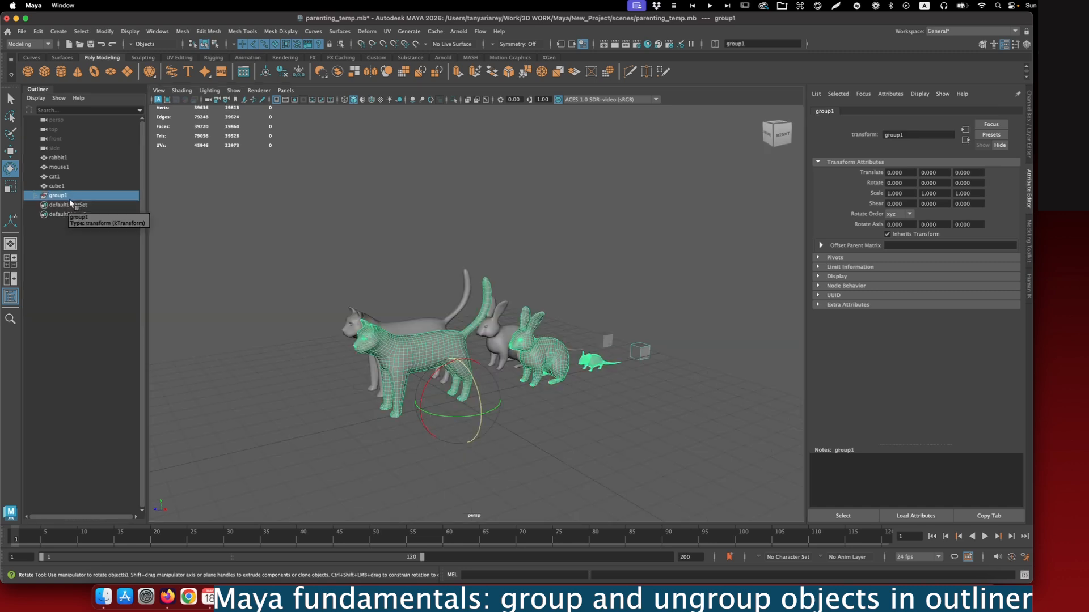
Center the pivot of group1 on its combined objects
{"action": "left_click_drag", "start_coordinate": [526, 358], "coordinate": [483, 374], "text": "alt"}
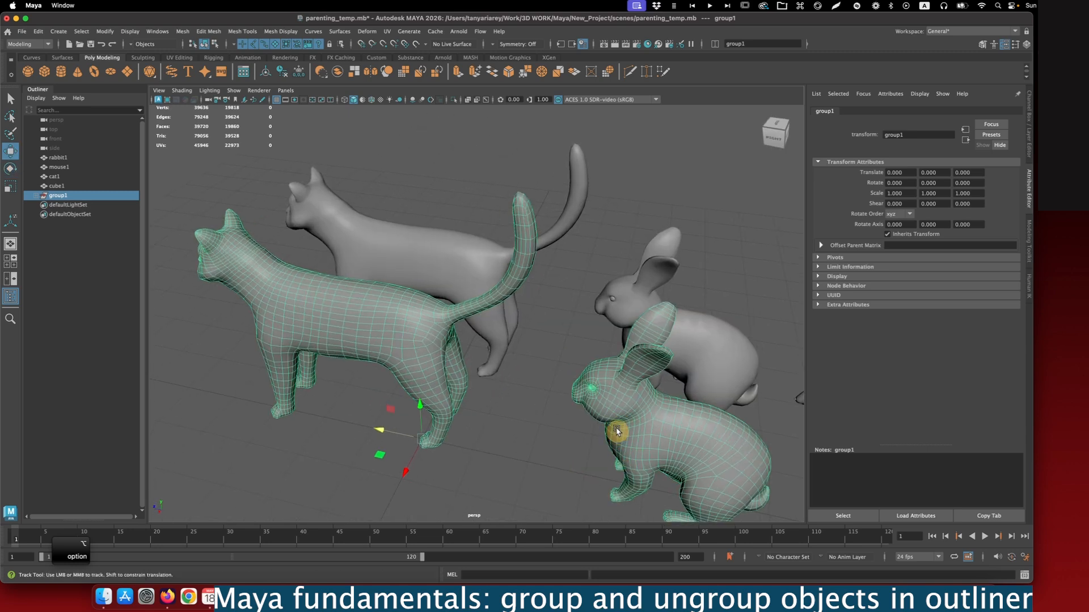
{"action": "middle_click_drag", "start_coordinate": [618, 431], "coordinate": [508, 324], "text": "alt"}
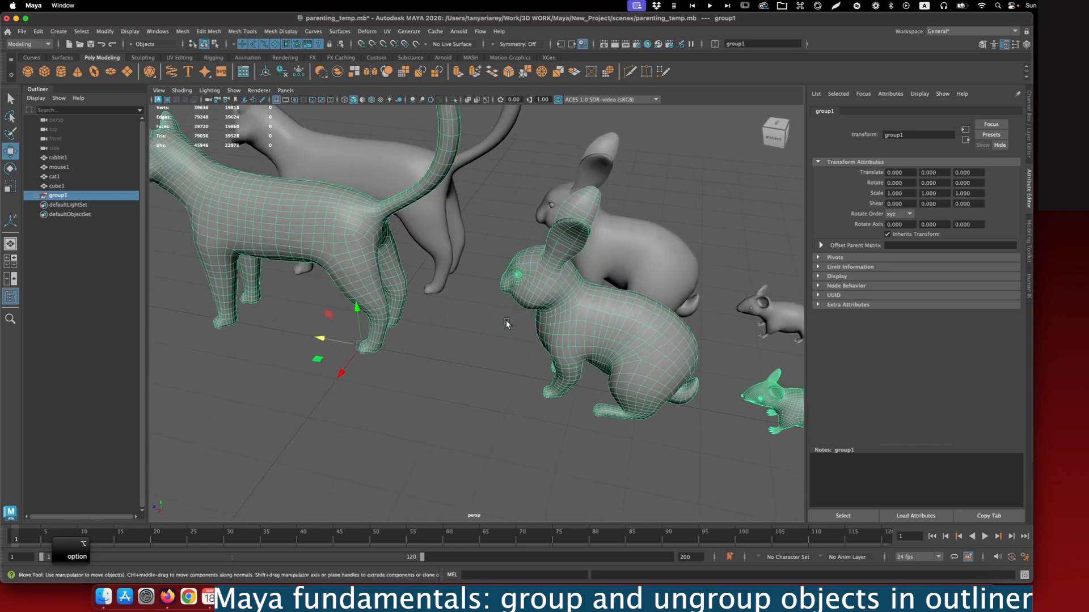
{"action": "left_click_drag", "start_coordinate": [506, 338], "coordinate": [531, 325], "text": "alt"}
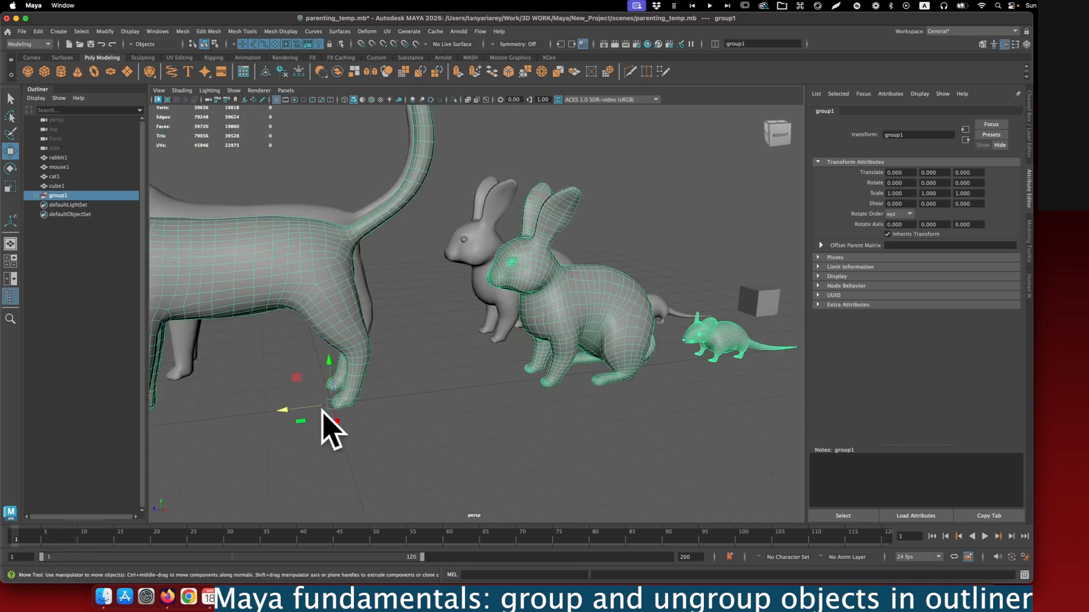
{"action": "right_click_drag", "start_coordinate": [475, 423], "coordinate": [423, 323], "text": "alt"}
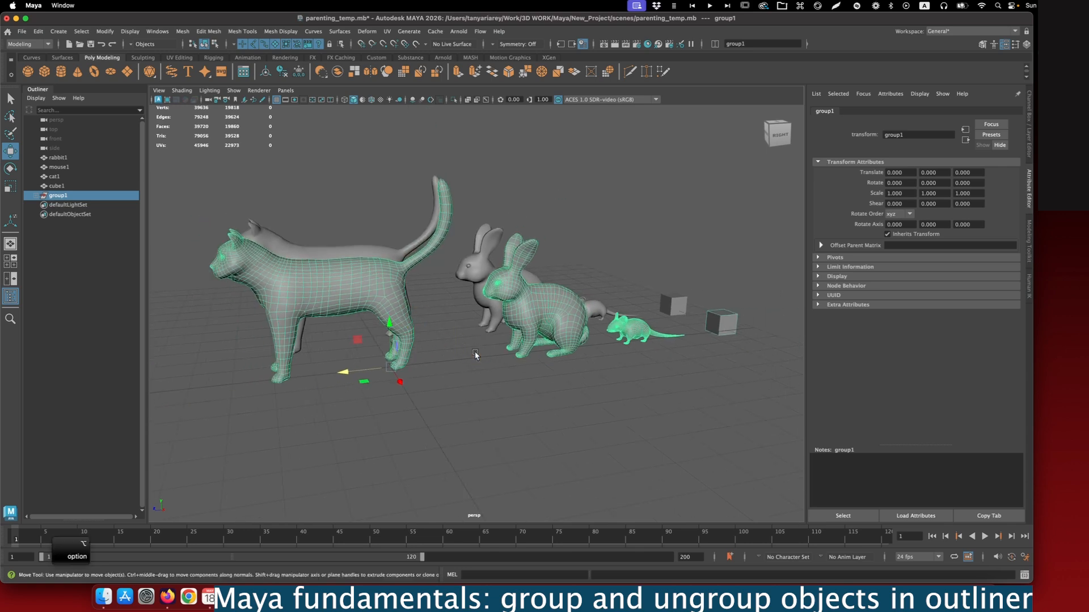
{"action": "left_click_drag", "start_coordinate": [475, 355], "coordinate": [467, 356], "text": "alt"}
{"action": "key", "text": "d"}
{"action": "right_click_drag", "start_coordinate": [483, 323], "coordinate": [486, 345]}
{"action": "right_click_drag", "start_coordinate": [522, 341], "coordinate": [513, 314], "text": "alt"}
{"action": "left_click_drag", "start_coordinate": [518, 313], "coordinate": [450, 291], "text": "alt"}
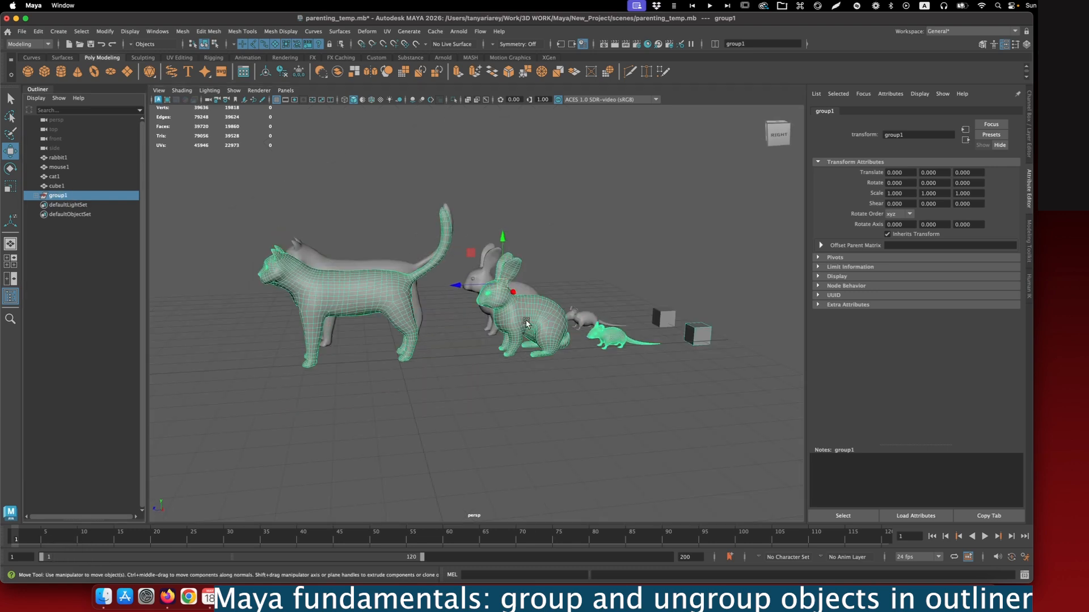
{"action": "left_click_drag", "start_coordinate": [529, 324], "coordinate": [517, 320], "text": "alt"}
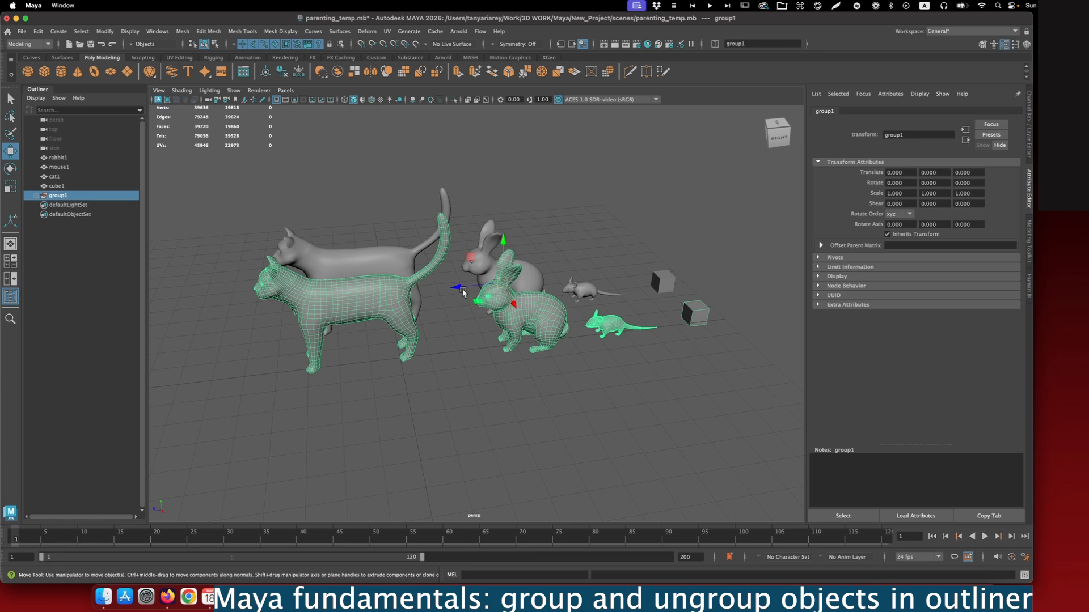
Move group1's pivot to the grouped cube, and center it on the whole group again
{"action": "key", "text": "d"}
{"action": "left_click_drag", "start_coordinate": [463, 292], "coordinate": [673, 265]}
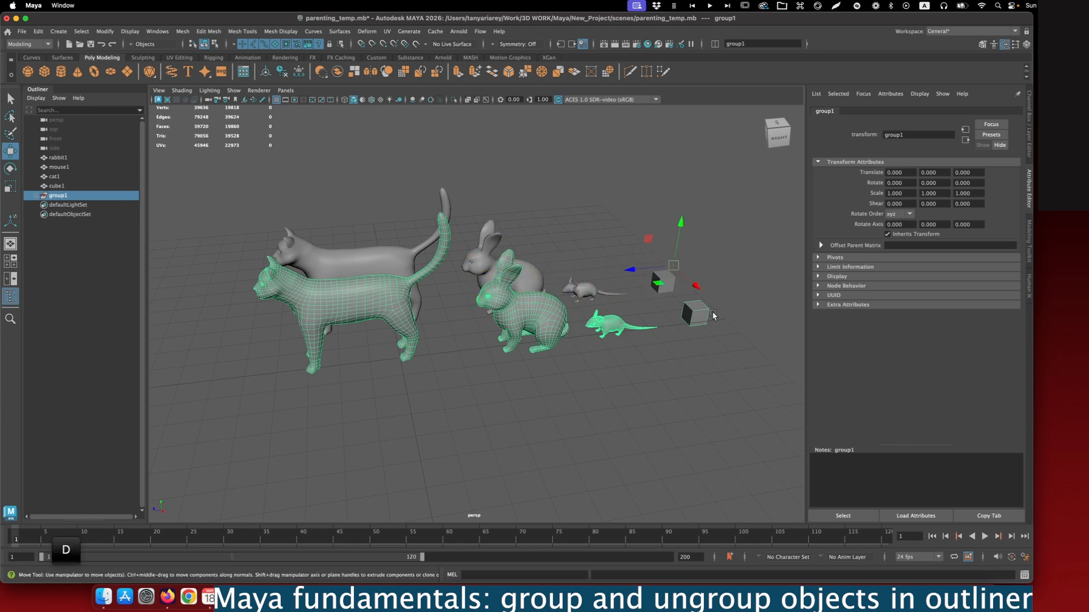
{"action": "left_click", "coordinate": [694, 310]}
{"action": "key", "text": "d"}
{"action": "right_click_drag", "start_coordinate": [460, 302], "coordinate": [463, 322]}
{"action": "left_click", "coordinate": [464, 325]}
Select the grouped rabbit, go up the hierarchy to its parent group, and go back down to a child
{"action": "left_click", "coordinate": [527, 317]}
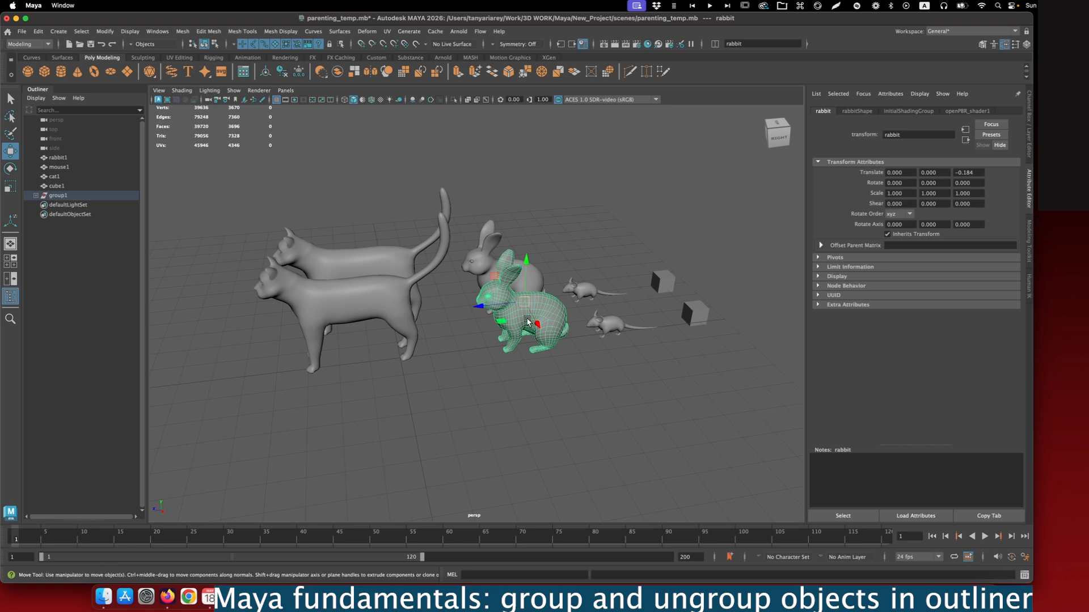
{"action": "key", "text": "Up"}
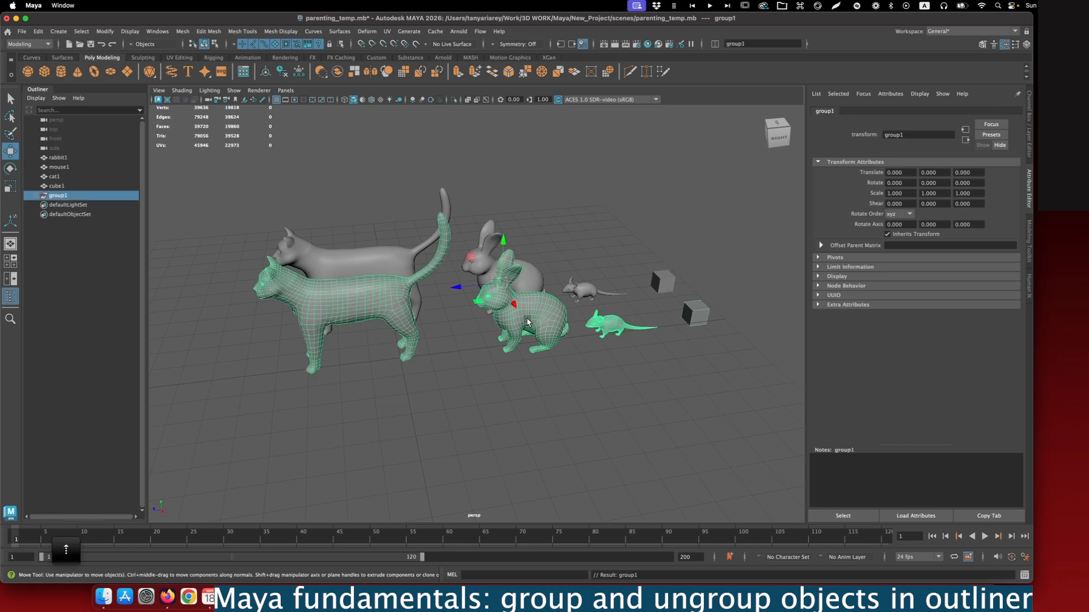
{"action": "key", "text": "Up"}
{"action": "key", "text": "Down"}
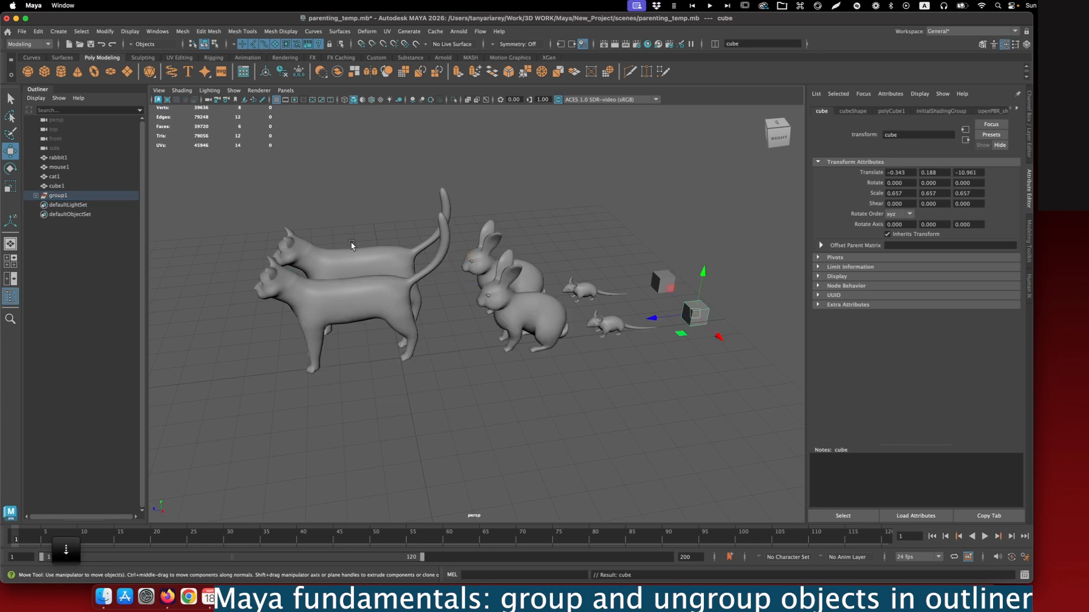
Expand group1 in the Outliner and select its rabbit, mouse and cube one after another in the viewport
{"action": "left_click", "coordinate": [35, 195]}
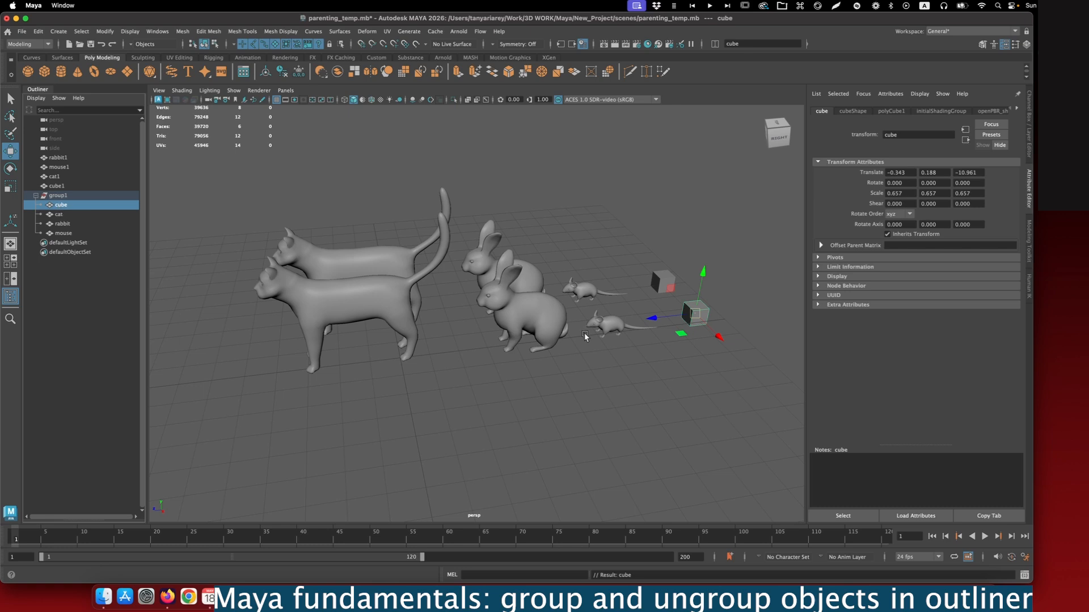
{"action": "key", "text": "Down"}
{"action": "left_click", "coordinate": [522, 315]}
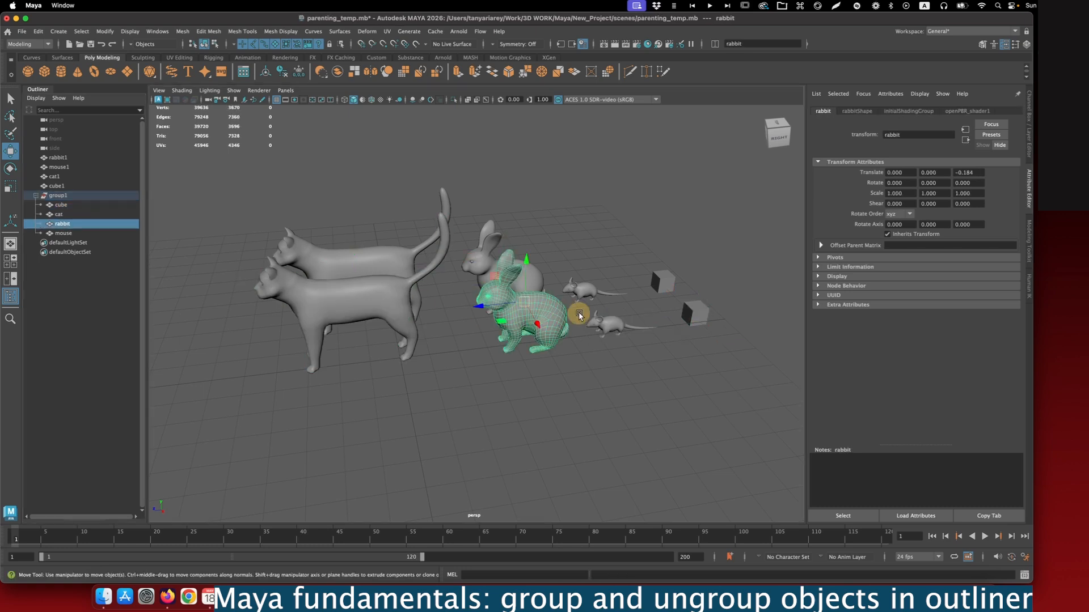
{"action": "left_click", "coordinate": [606, 319]}
{"action": "left_click", "coordinate": [691, 313]}
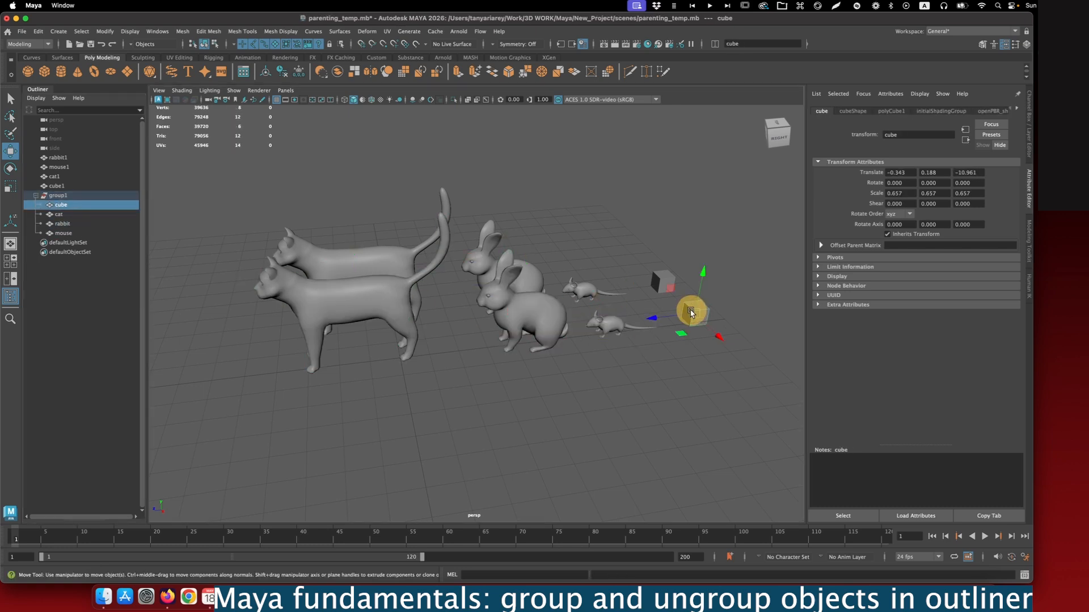
Move the mouse out of group1 to between cat1 and cube1 in the Outliner, and reselect the group to check its members
{"action": "left_click", "coordinate": [617, 324]}
{"action": "middle_click_drag", "start_coordinate": [61, 235], "coordinate": [50, 183]}
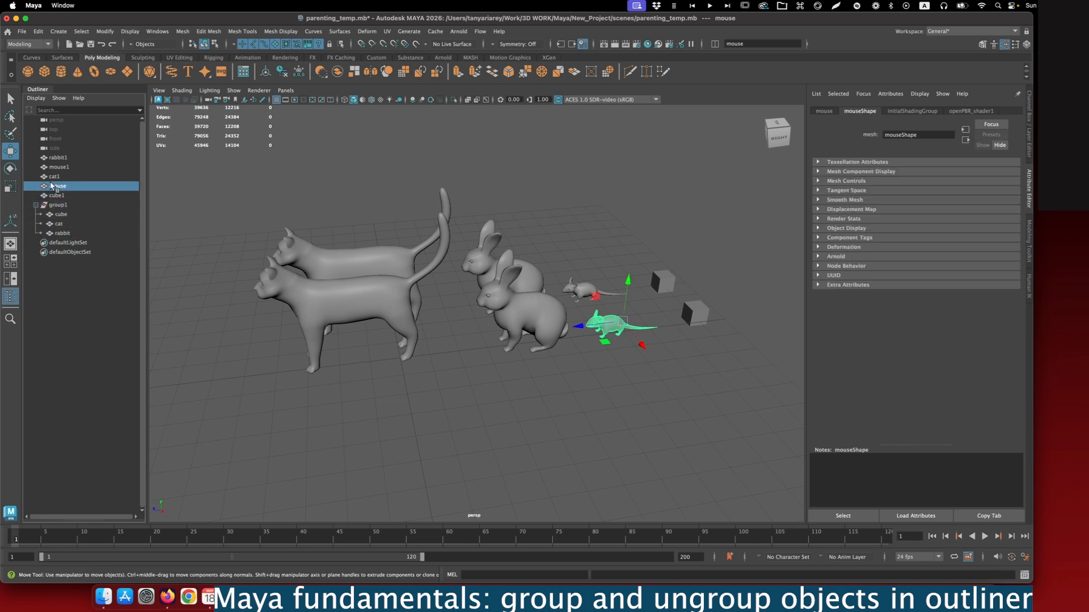
{"action": "left_click", "coordinate": [57, 205]}
{"action": "left_click", "coordinate": [606, 327]}
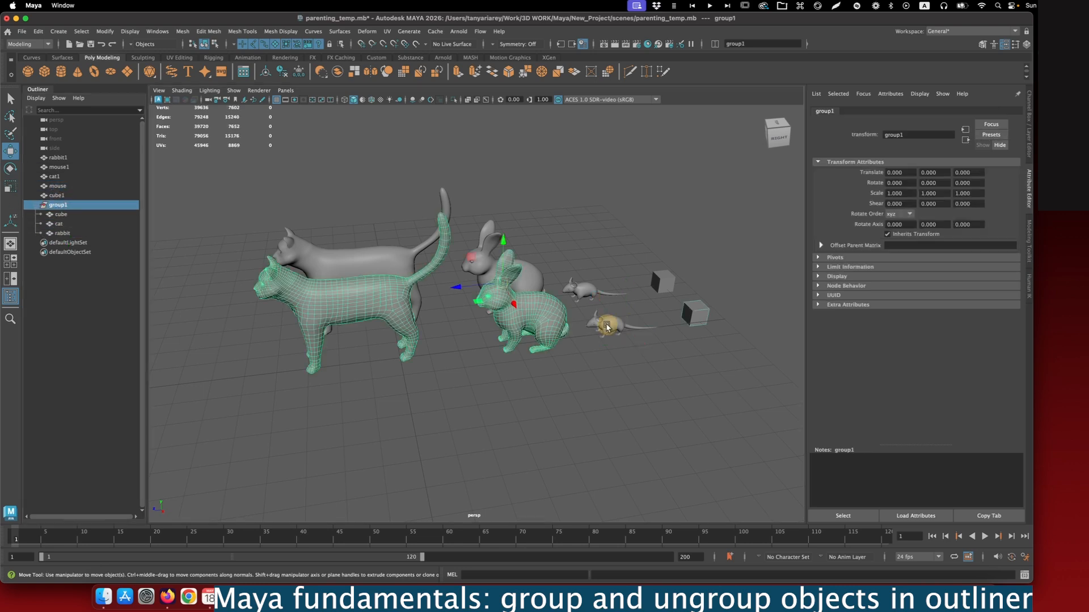
{"action": "left_click", "coordinate": [62, 205]}
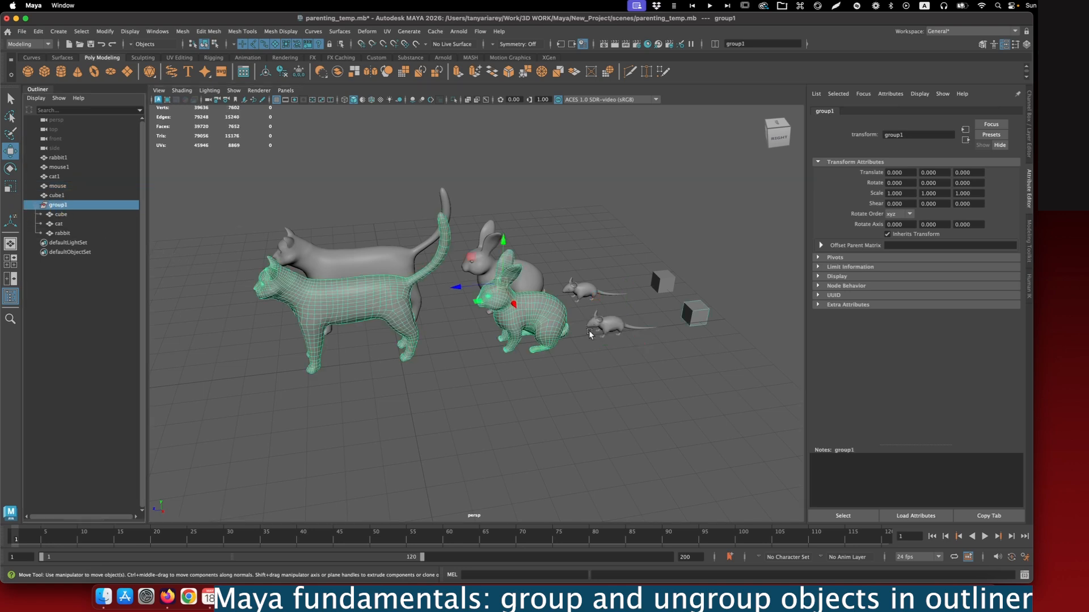
Unparent the rabbit from group1, and select the group to check its remaining members
{"action": "left_click", "coordinate": [553, 307]}
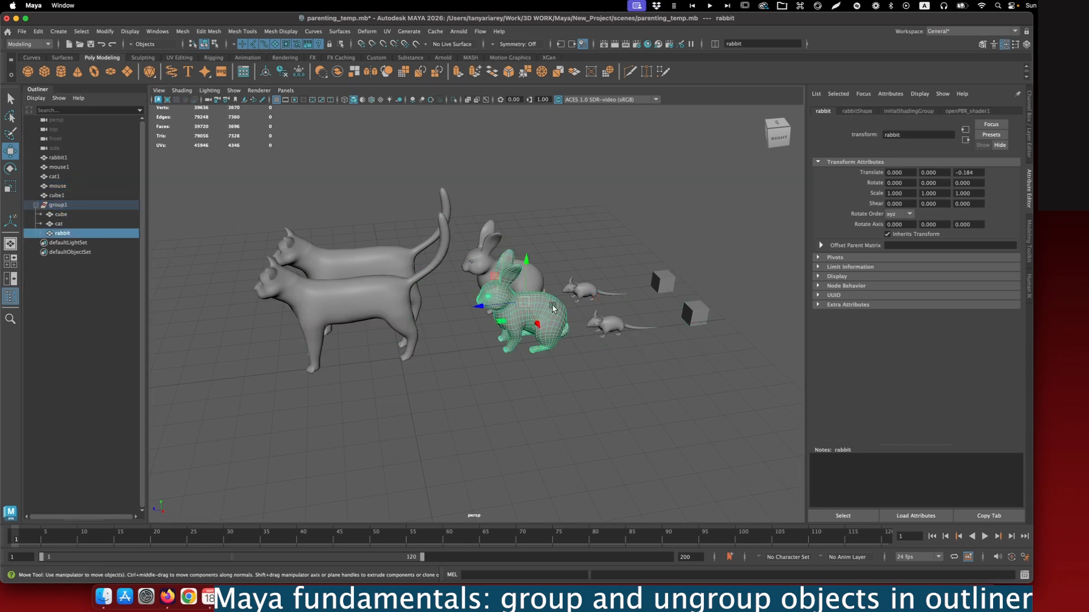
{"action": "key", "text": "shift"}
{"action": "left_click", "coordinate": [545, 315]}
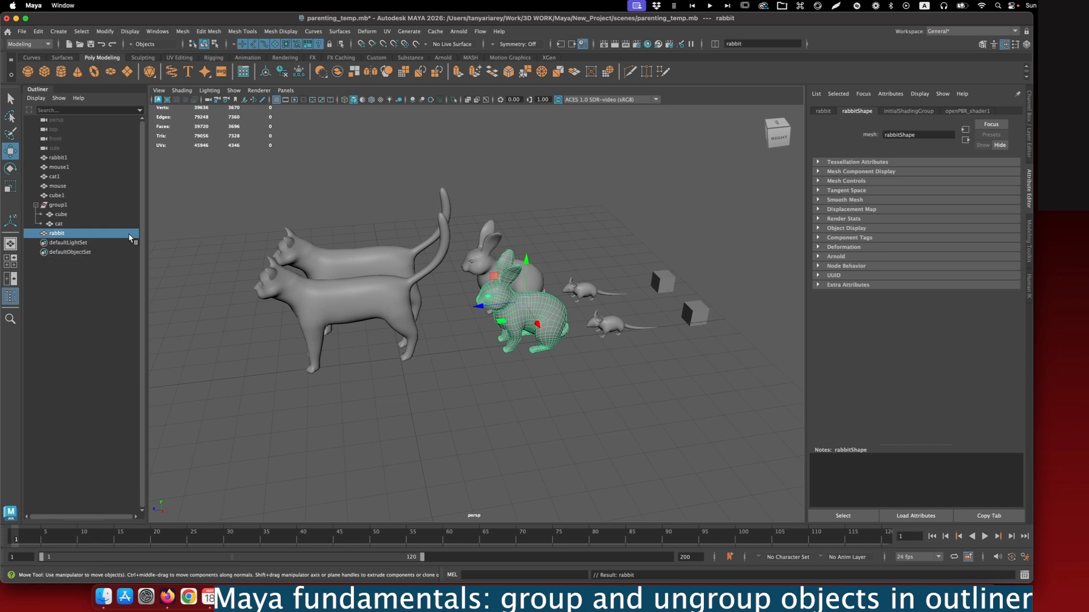
{"action": "left_click", "coordinate": [57, 206]}
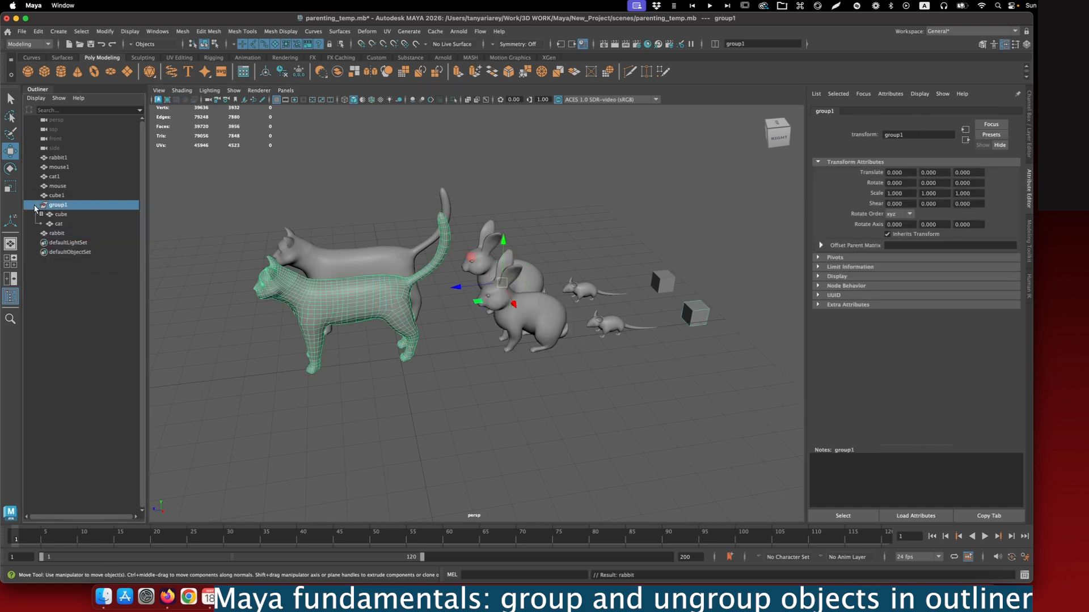
{"action": "left_click", "coordinate": [36, 205]}
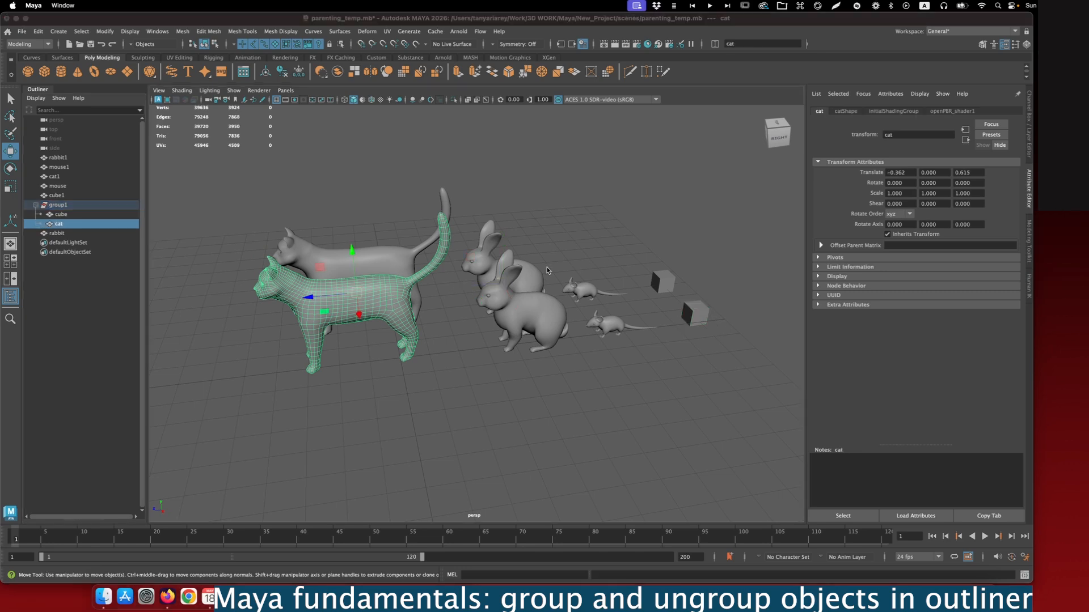
Select the ungrouped rabbit and mouse in turn in the viewport
{"action": "left_click", "coordinate": [534, 305]}
{"action": "left_click", "coordinate": [535, 305]}
{"action": "left_click", "coordinate": [609, 327]}
{"action": "left_click", "coordinate": [547, 320]}
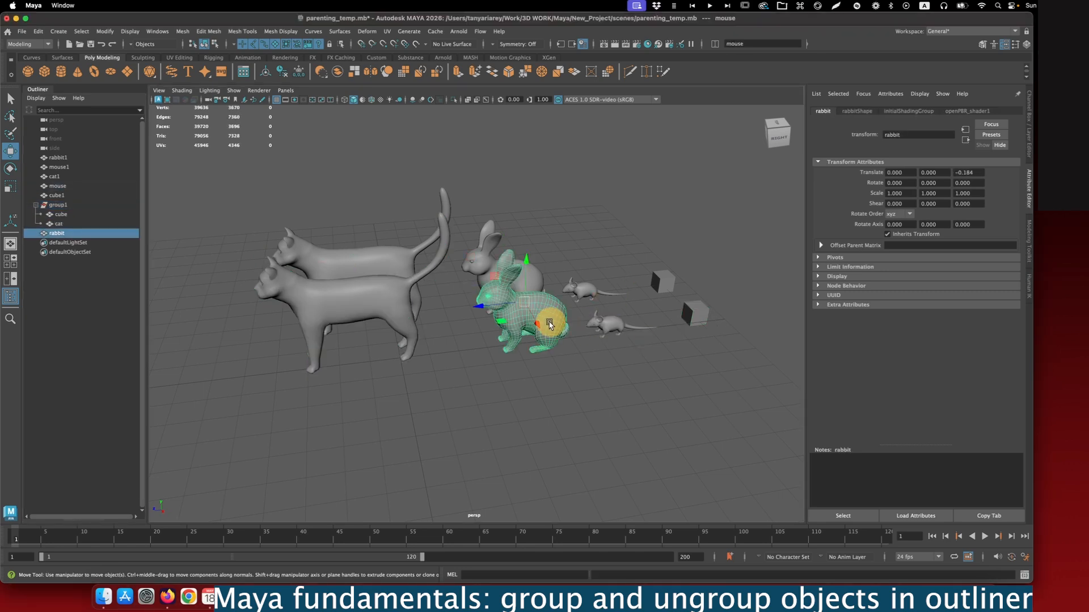
Select the front cat, then select group1 and ungroup it to release its remaining cube and cat
{"action": "left_click", "coordinate": [398, 303]}
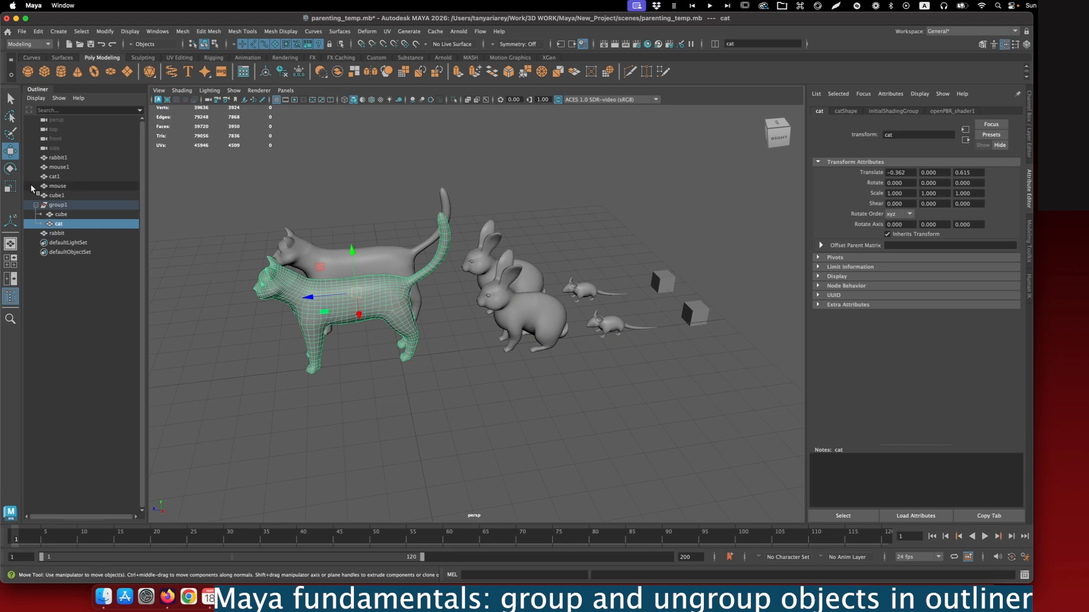
{"action": "left_click", "coordinate": [52, 205]}
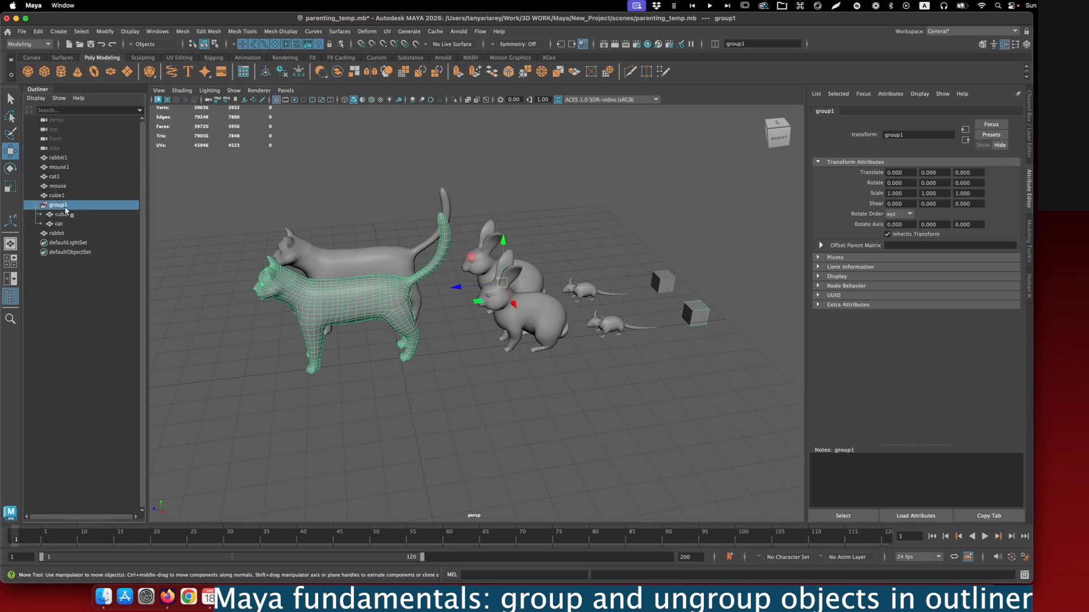
{"action": "left_click", "coordinate": [38, 33]}
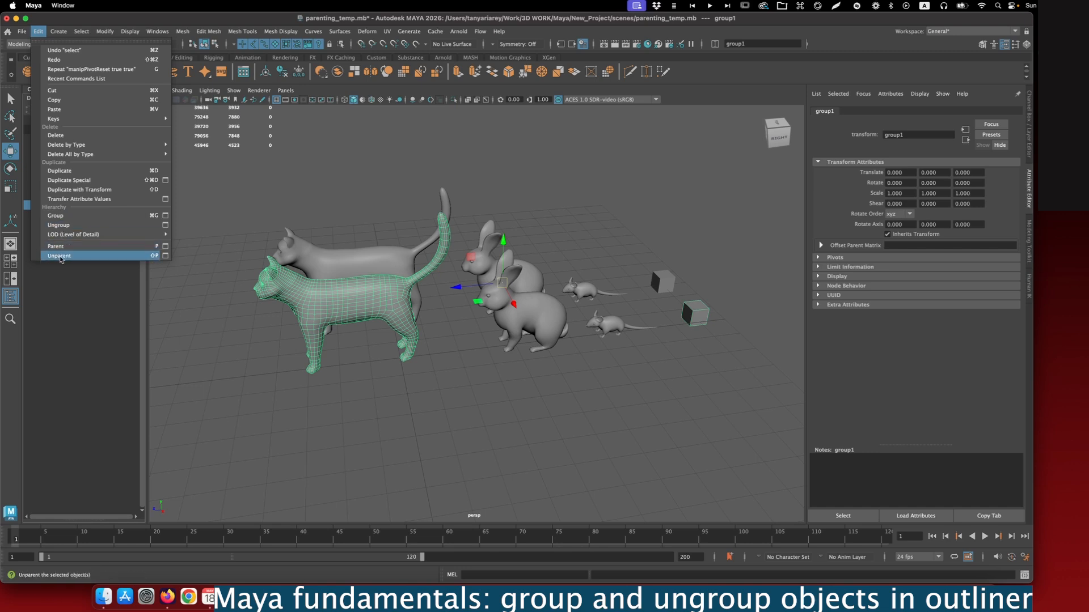
{"action": "left_click", "coordinate": [57, 226]}
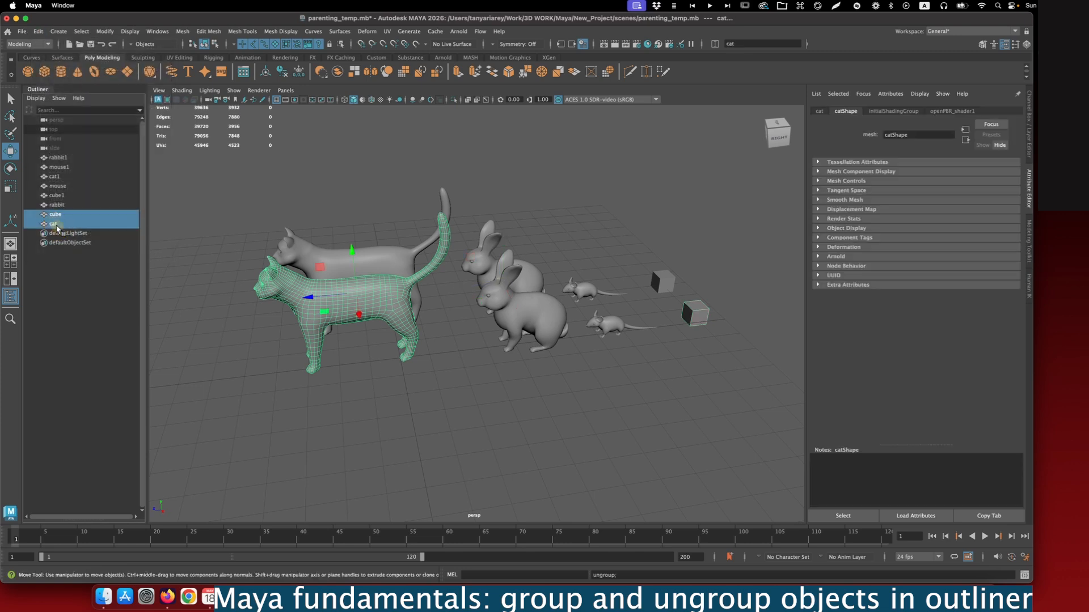
Select the ungrouped cube, cat, mouse and rabbit in turn to check that each is independent
{"action": "left_click", "coordinate": [51, 216]}
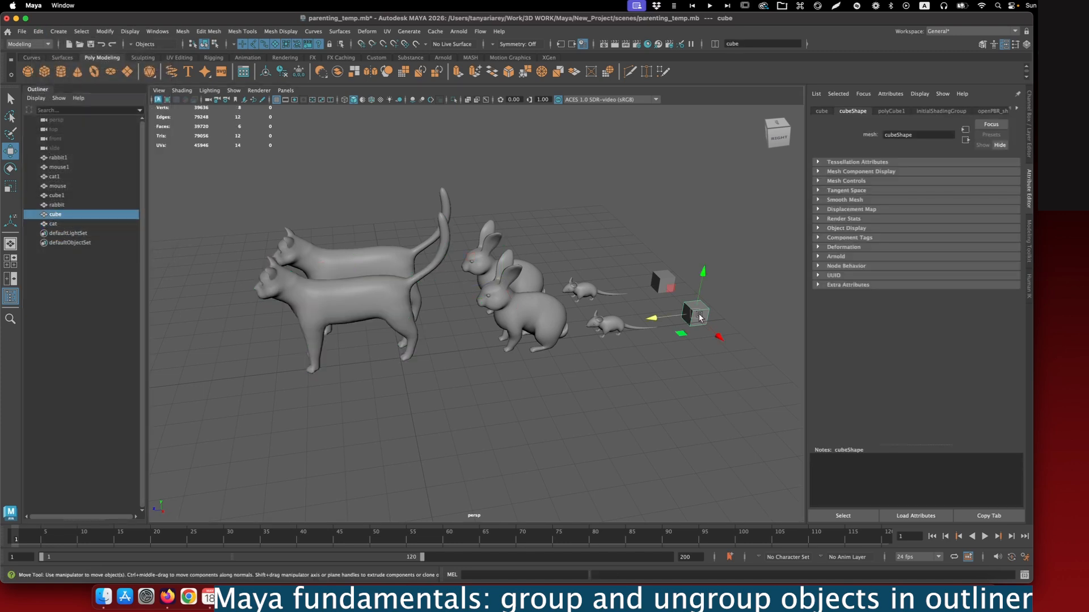
{"action": "left_click", "coordinate": [379, 304]}
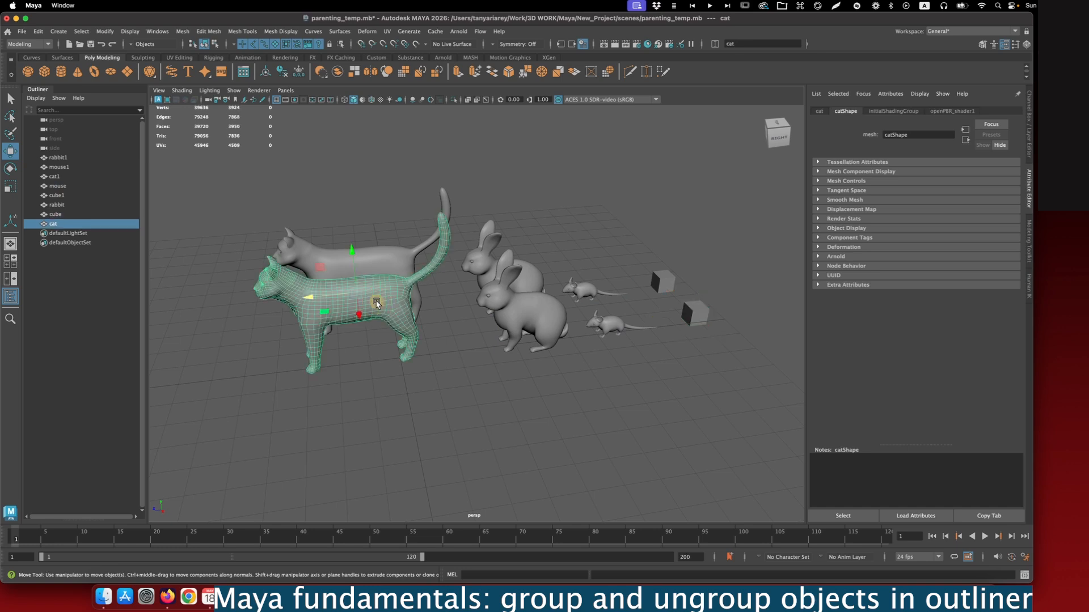
{"action": "left_click", "coordinate": [603, 324]}
{"action": "left_click", "coordinate": [525, 321]}
{"action": "left_click", "coordinate": [704, 315]}
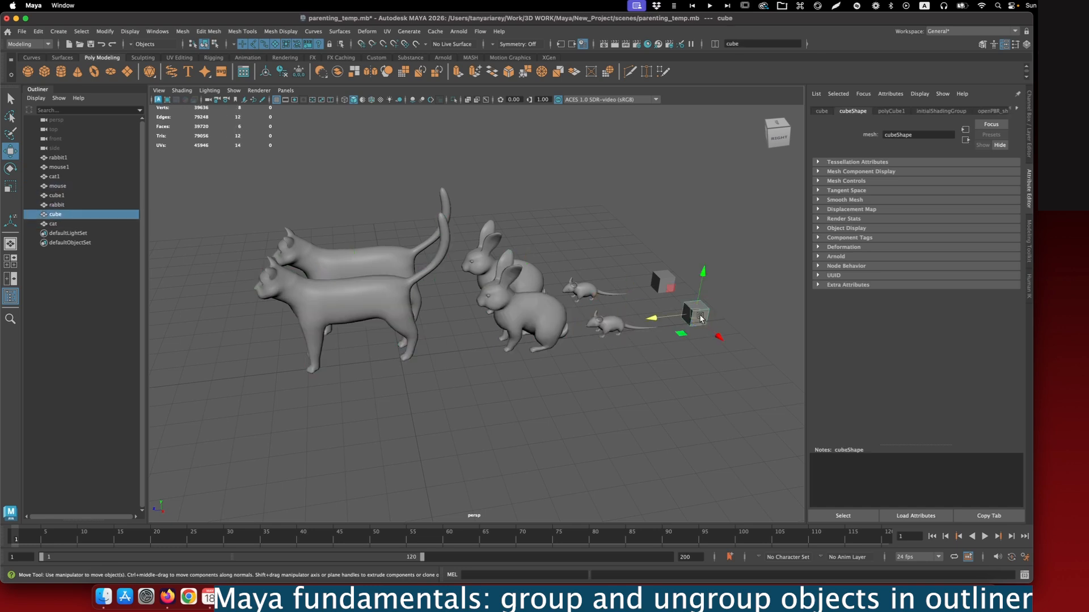
Group the front rabbit and the front cat together
{"action": "left_click", "coordinate": [513, 323]}
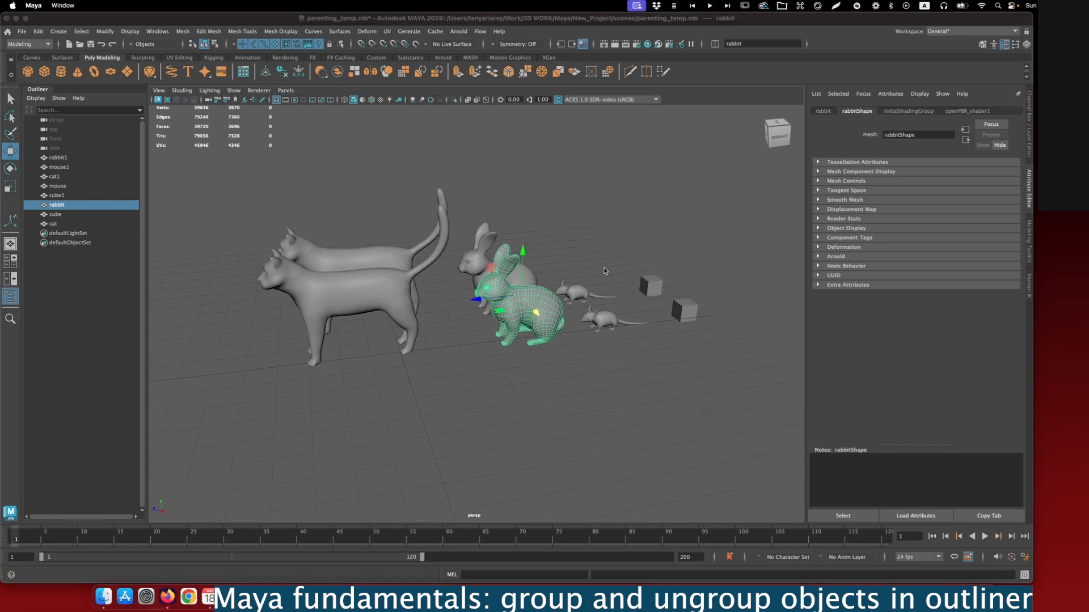
{"action": "left_click", "coordinate": [472, 339]}
{"action": "left_click", "coordinate": [505, 313]}
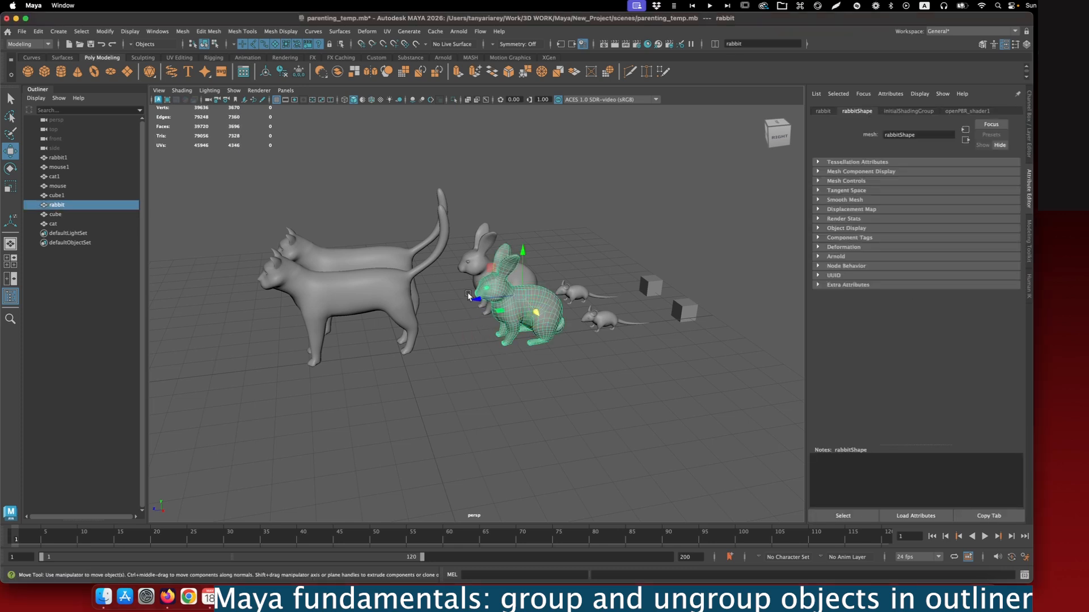
{"action": "left_click", "coordinate": [386, 293], "text": "shift"}
{"action": "left_click_drag", "start_coordinate": [386, 292], "coordinate": [462, 310], "text": "alt"}
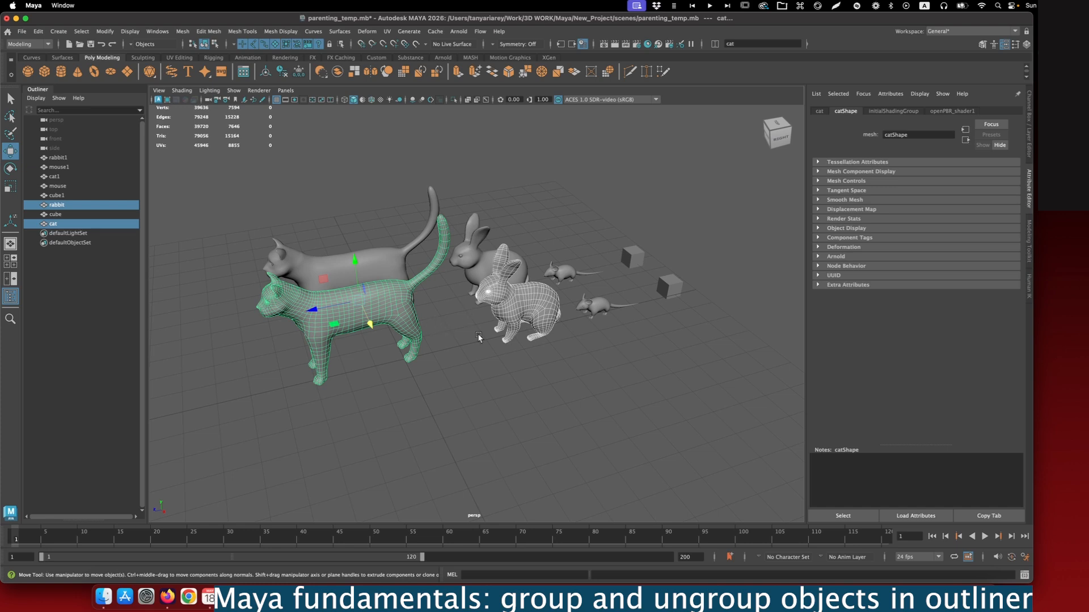
{"action": "key", "text": "super+g"}
Unparent both the rabbit and the cat from group1, and select the group to check its contents
{"action": "key", "text": "Down"}
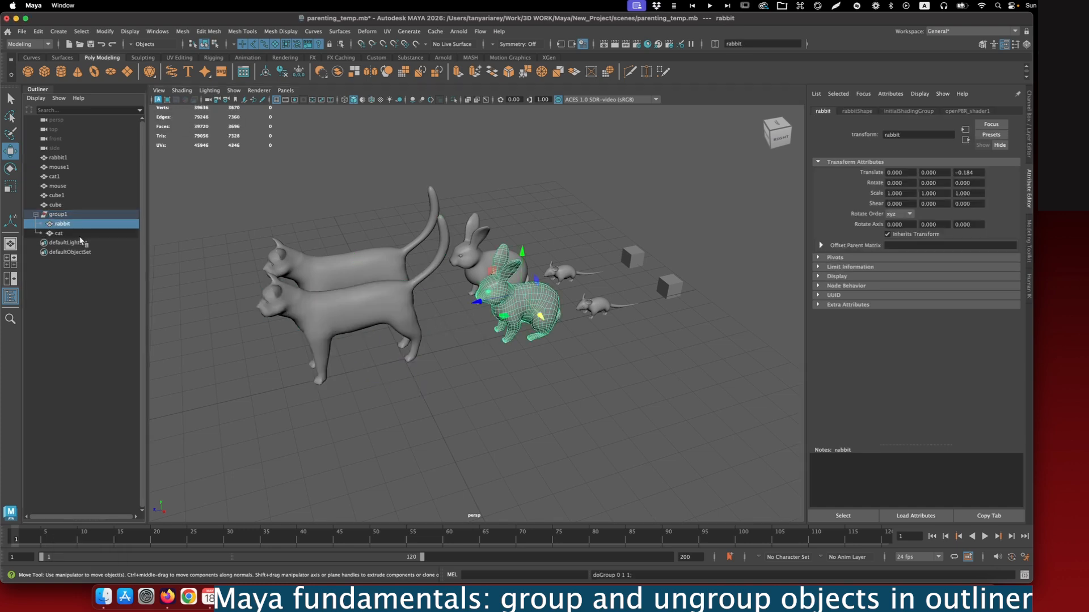
{"action": "left_click", "coordinate": [385, 324], "text": "shift"}
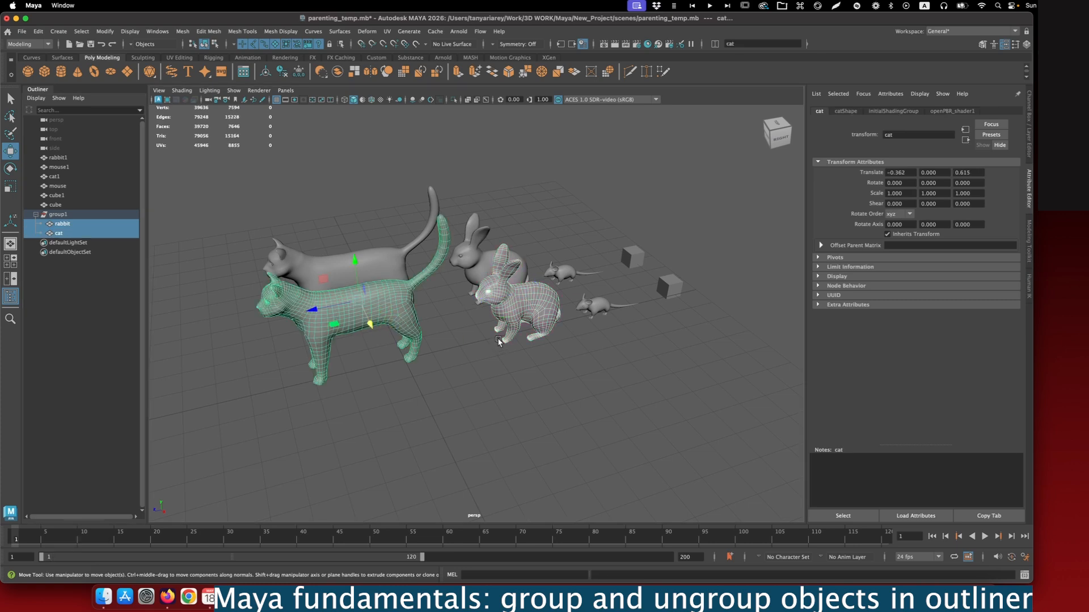
{"action": "key", "text": "shift+p"}
{"action": "left_click", "coordinate": [53, 216]}
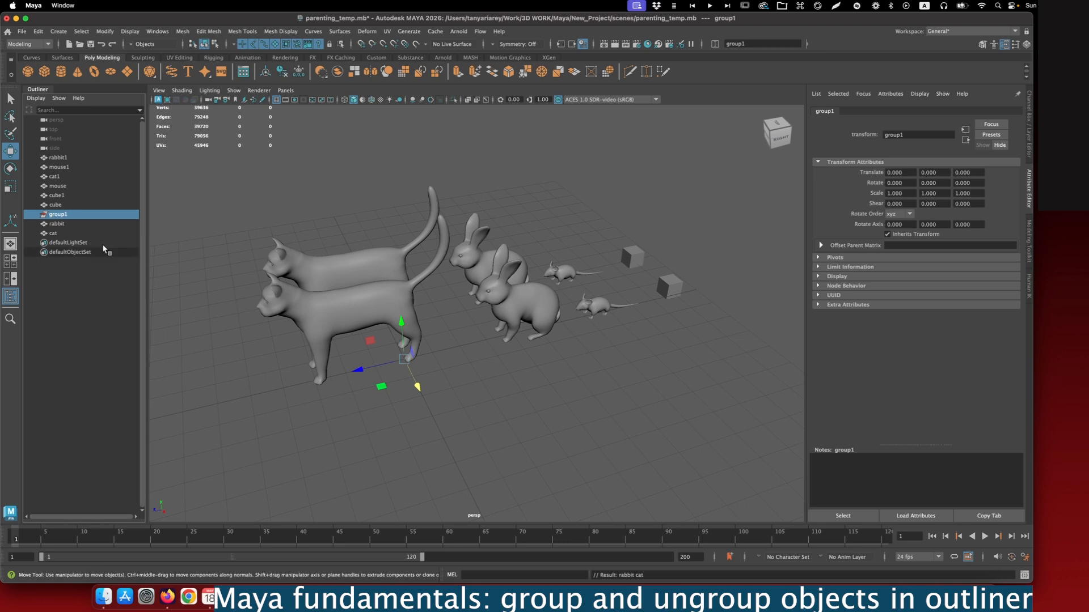
{"action": "left_click", "coordinate": [60, 217]}
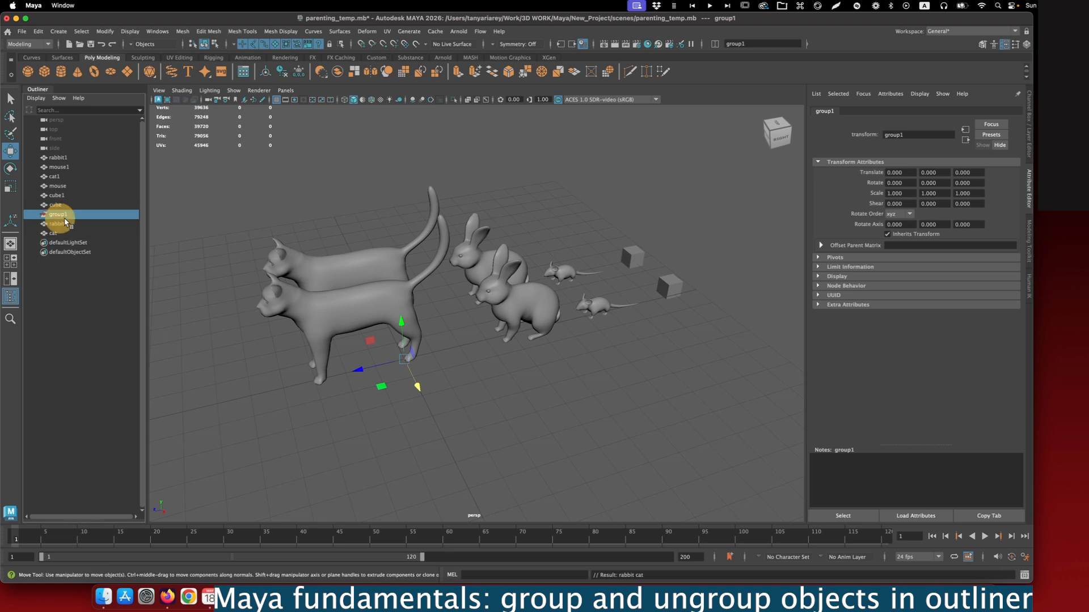
Select the front mouse and front cube and move them into group1 in the Outliner
{"action": "left_click", "coordinate": [602, 311]}
{"action": "left_click", "coordinate": [665, 288], "text": "shift"}
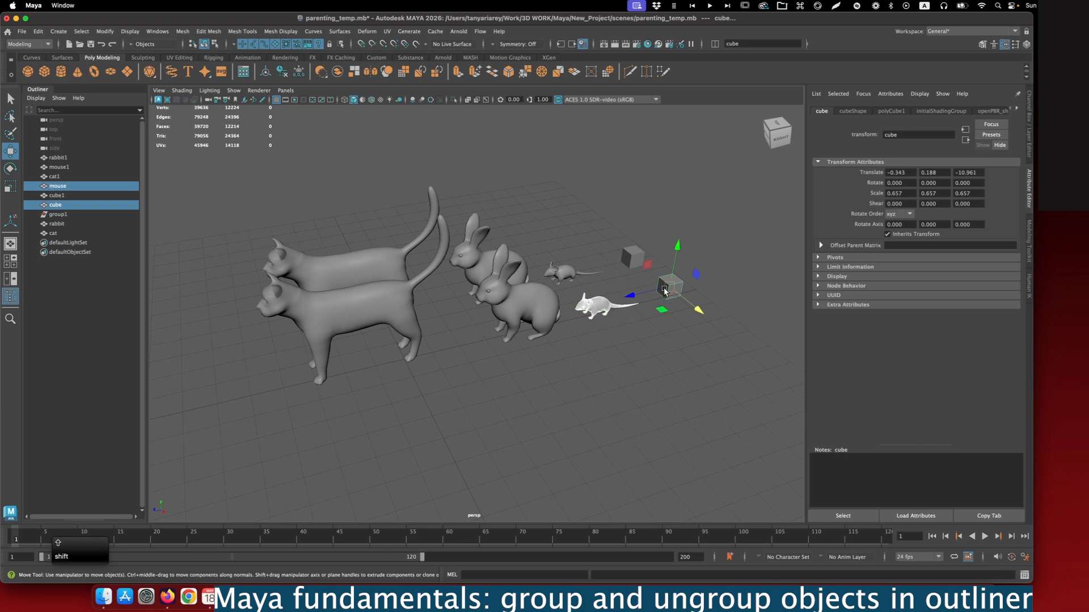
{"action": "left_click_drag", "start_coordinate": [52, 205], "coordinate": [53, 218]}
{"action": "left_click", "coordinate": [54, 195]}
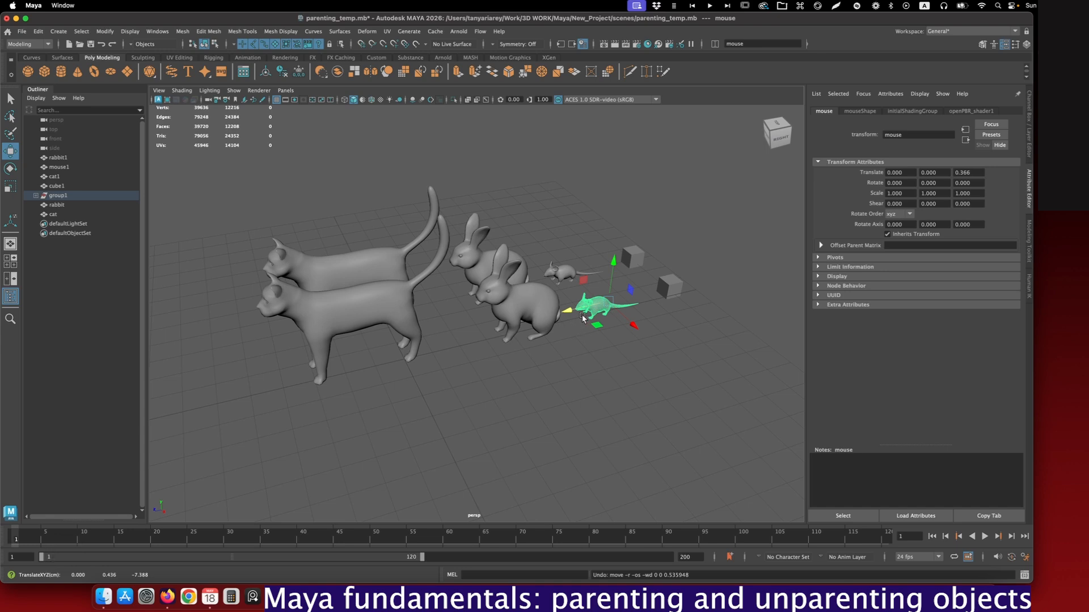
Try moving the mouse and the cube inside group1 individually along the Z axis
{"action": "mouse_move", "coordinate": [570, 310]}
{"action": "left_mouse_down"}
{"action": "mouse_move", "coordinate": [593, 321]}
{"action": "mouse_move", "coordinate": [564, 325]}
{"action": "left_mouse_up"}
{"action": "left_click", "coordinate": [673, 290]}
{"action": "left_click_drag", "start_coordinate": [631, 296], "coordinate": [619, 301]}
{"action": "left_click_drag", "start_coordinate": [620, 301], "coordinate": [613, 303]}
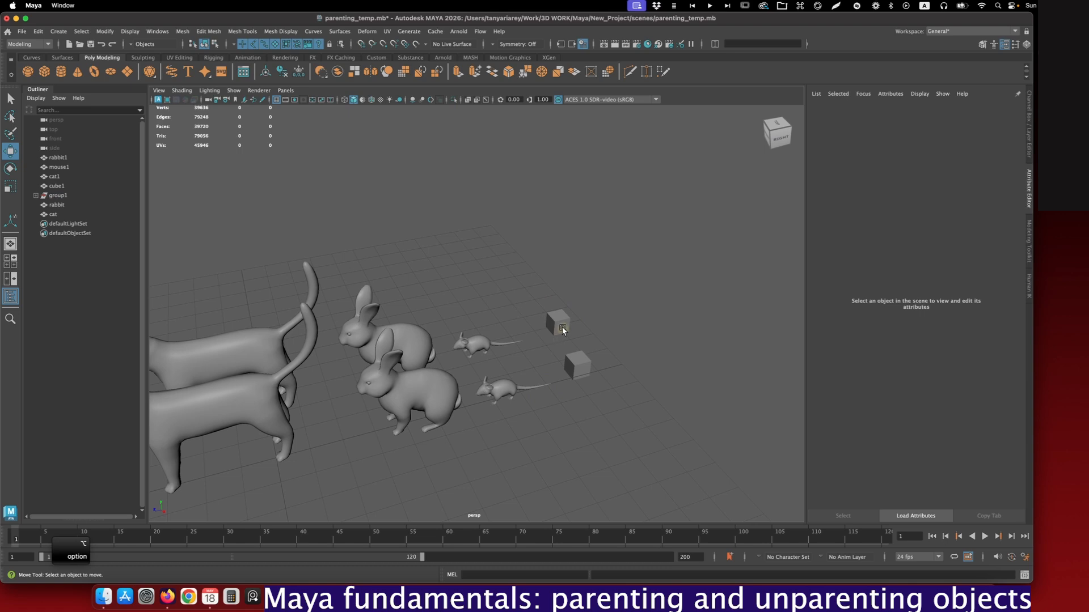
Select cube1 and mouse1, and parent cube1 to mouse1
{"action": "left_click", "coordinate": [561, 326]}
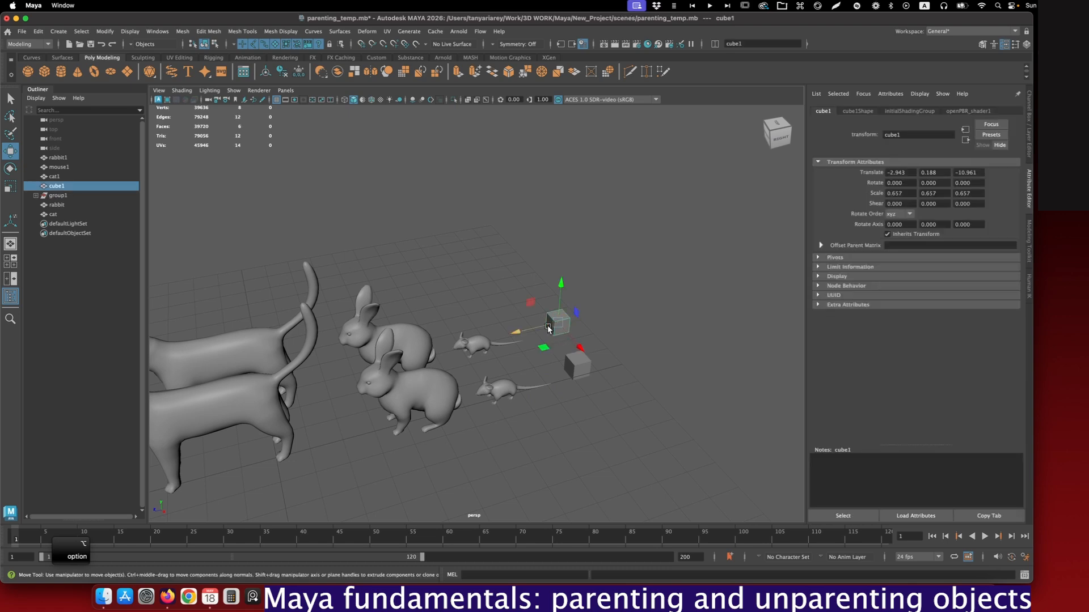
{"action": "left_click", "coordinate": [490, 342], "text": "shift"}
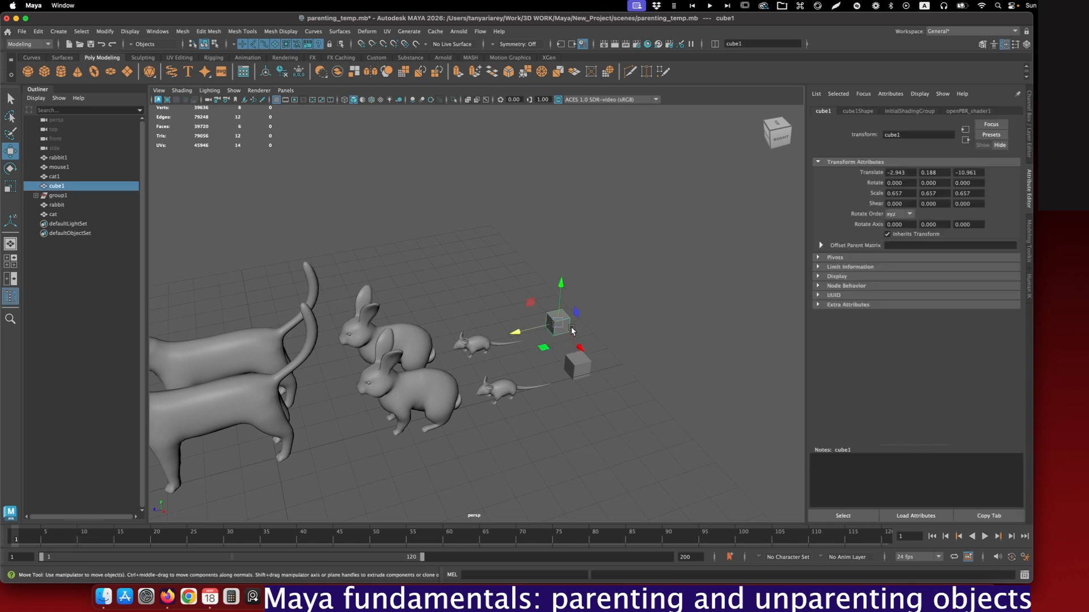
{"action": "left_click", "coordinate": [574, 325]}
{"action": "left_click", "coordinate": [557, 326]}
{"action": "left_click", "coordinate": [479, 345], "text": "shift"}
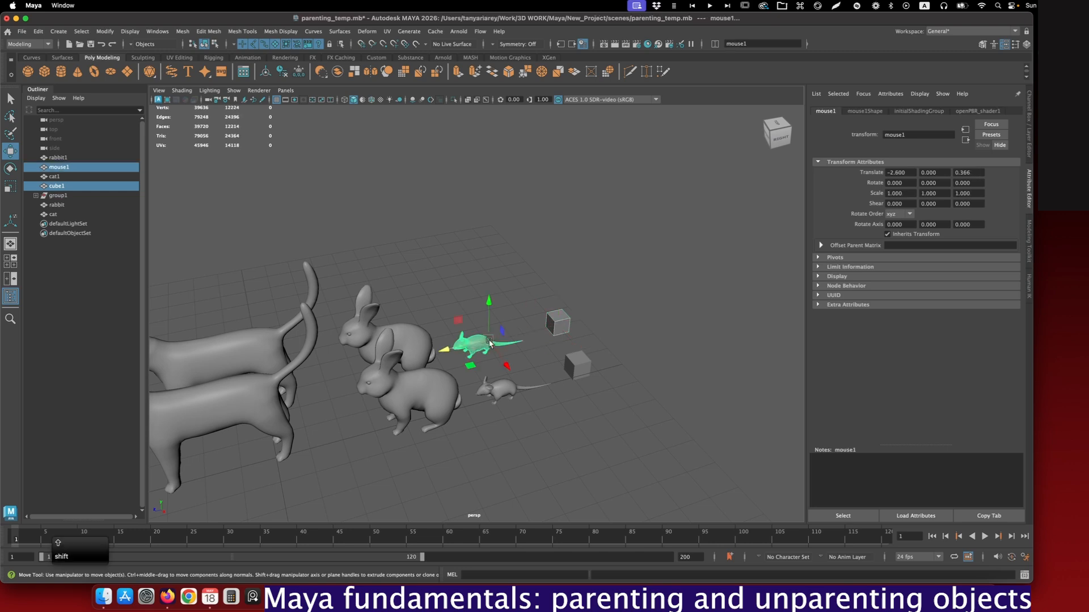
{"action": "key", "text": "p"}
Expand mouse1 in the Outliner and select the child cube1 and its parent in turn
{"action": "left_click", "coordinate": [564, 324]}
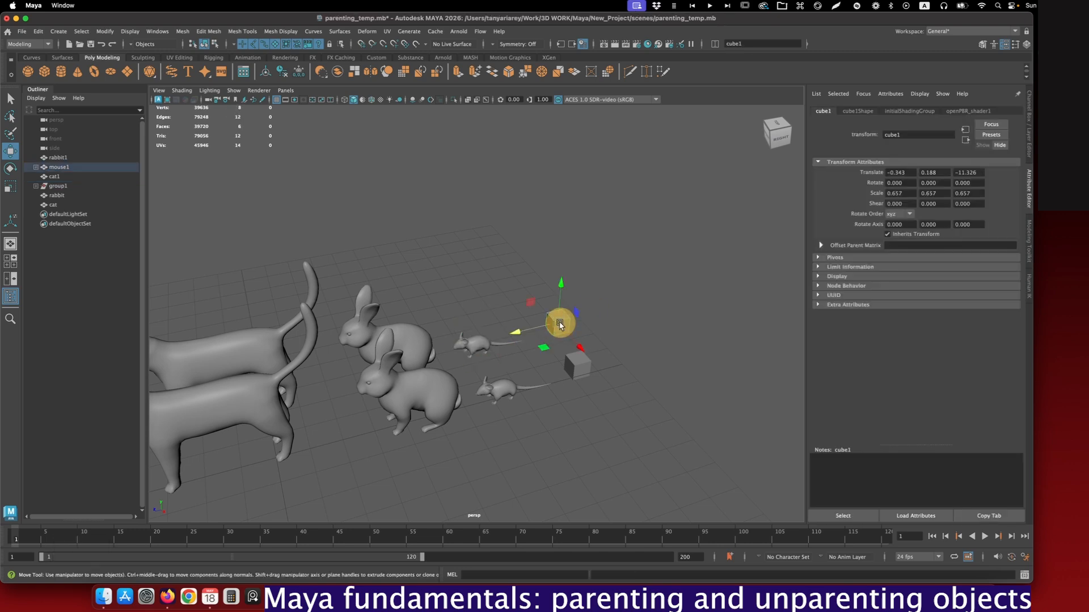
{"action": "left_click", "coordinate": [138, 167]}
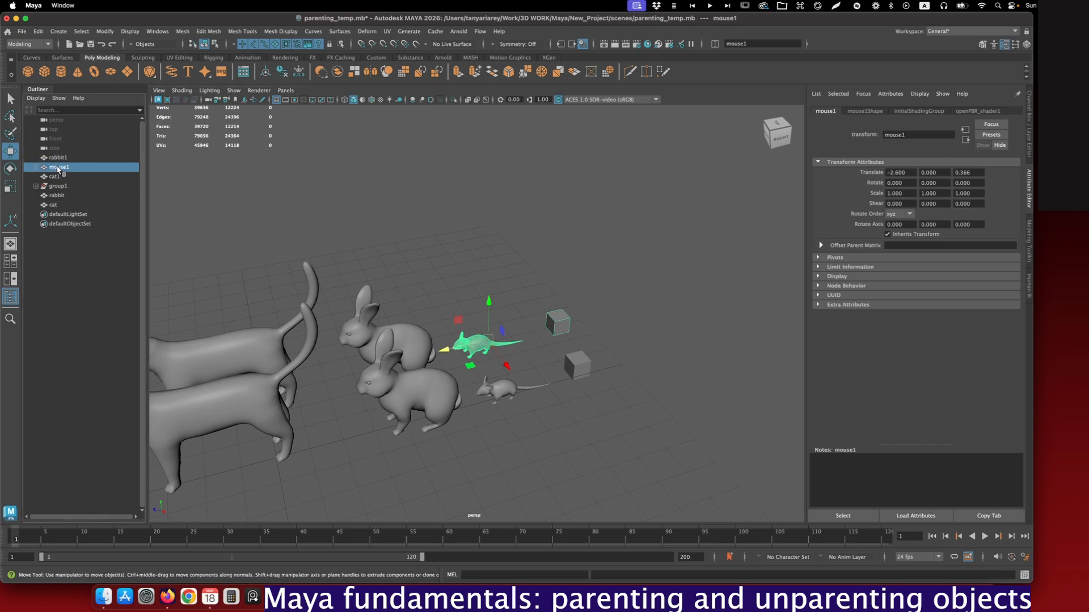
{"action": "left_click", "coordinate": [36, 168]}
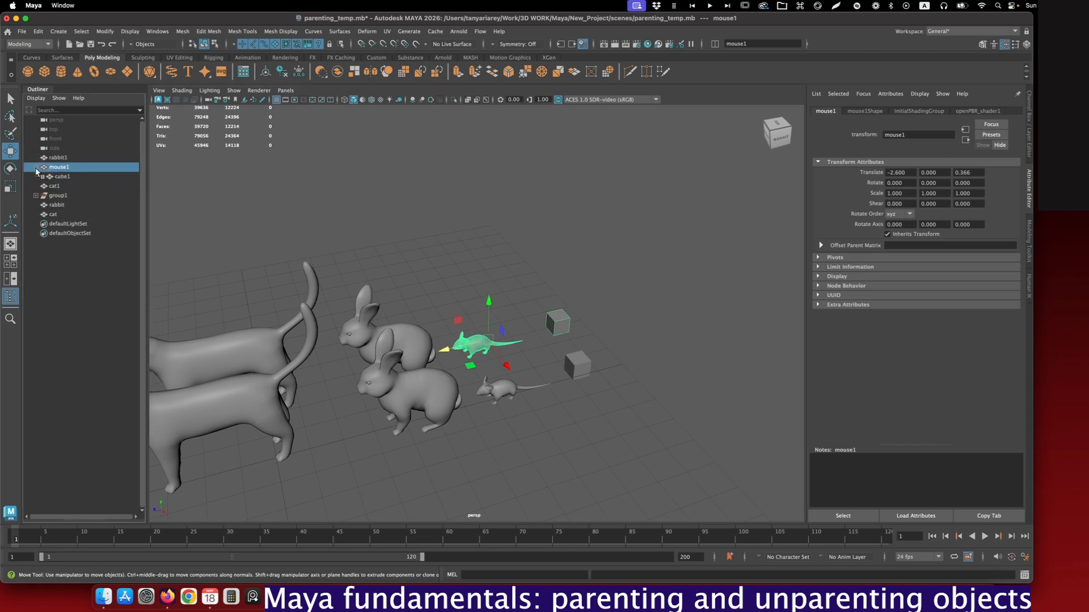
{"action": "left_click", "coordinate": [60, 178]}
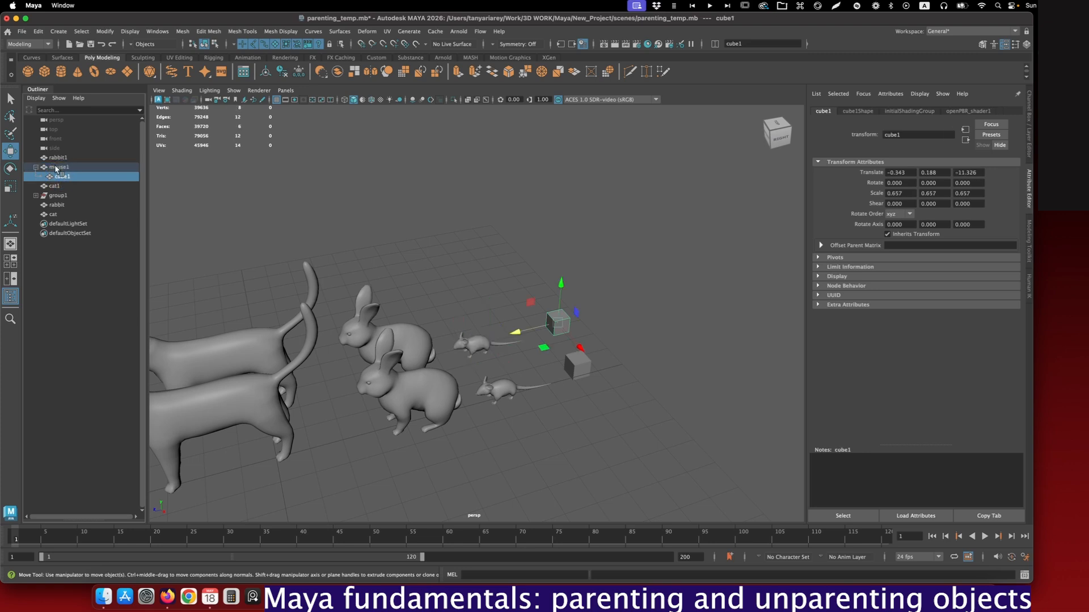
{"action": "left_click", "coordinate": [53, 170]}
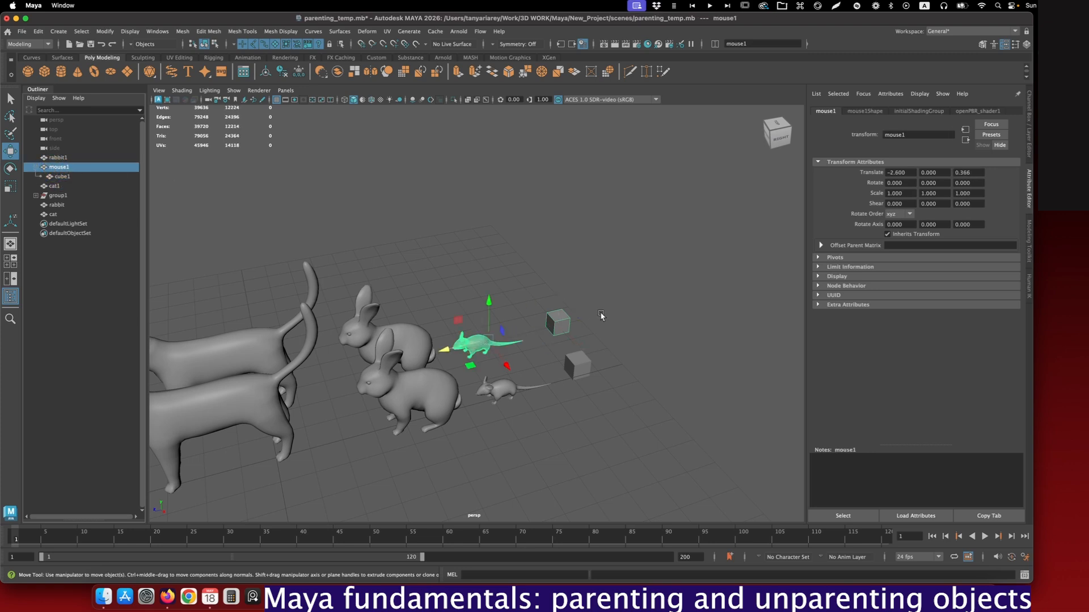
Try rotating mouse1 with its child cube about -77 degrees around Y, and undo the test changes
{"action": "key", "text": "super+z"}
{"action": "left_click_drag", "start_coordinate": [459, 355], "coordinate": [263, 313]}
{"action": "key", "text": "super+z"}
{"action": "key", "text": "super+z"}
{"action": "key", "text": "super+z"}
{"action": "key", "text": "super+z"}
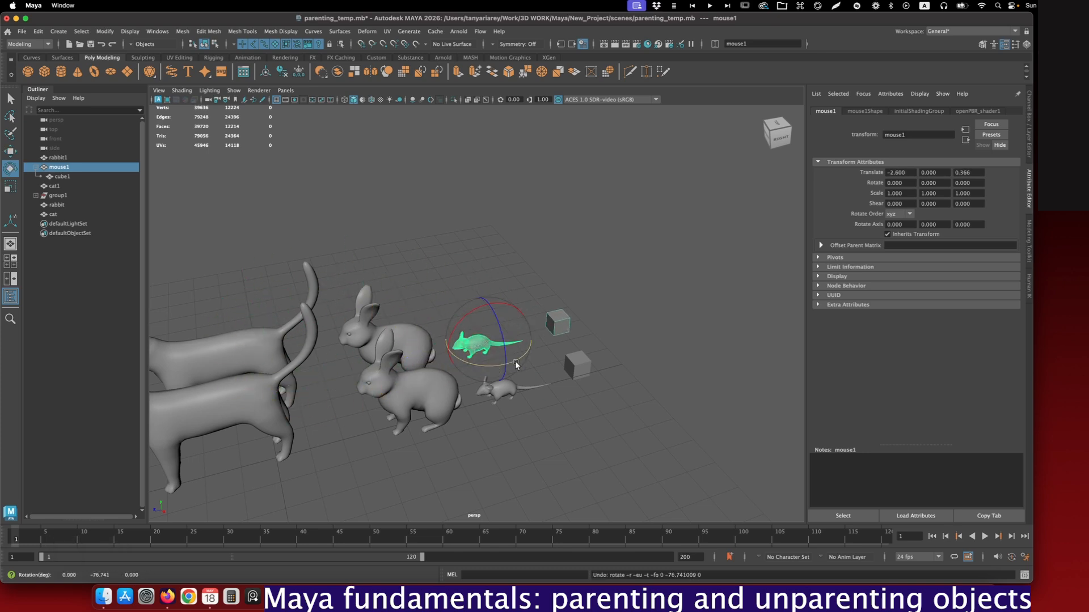
Rotate mouse1 together with its child cube about 365 degrees around Y
{"action": "left_click_drag", "start_coordinate": [515, 361], "coordinate": [702, 302]}
{"action": "key", "text": "r"}
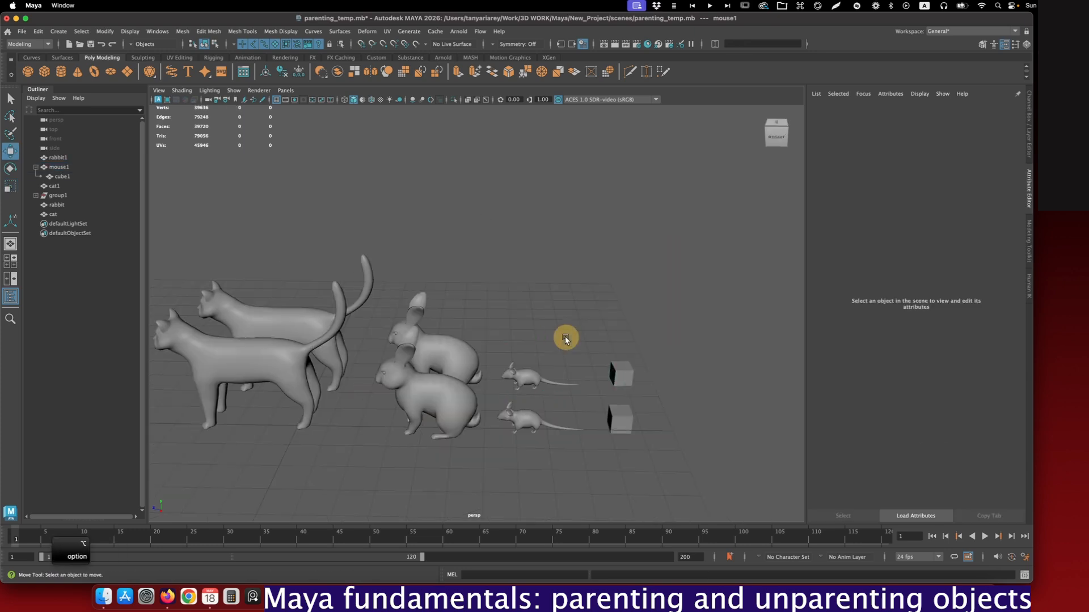
{"action": "left_click_drag", "start_coordinate": [567, 338], "coordinate": [556, 345], "text": "alt"}
Parent mouse1 to rabbit1, and expand the hierarchy in the Outliner down to cube1
{"action": "left_click", "coordinate": [459, 325]}
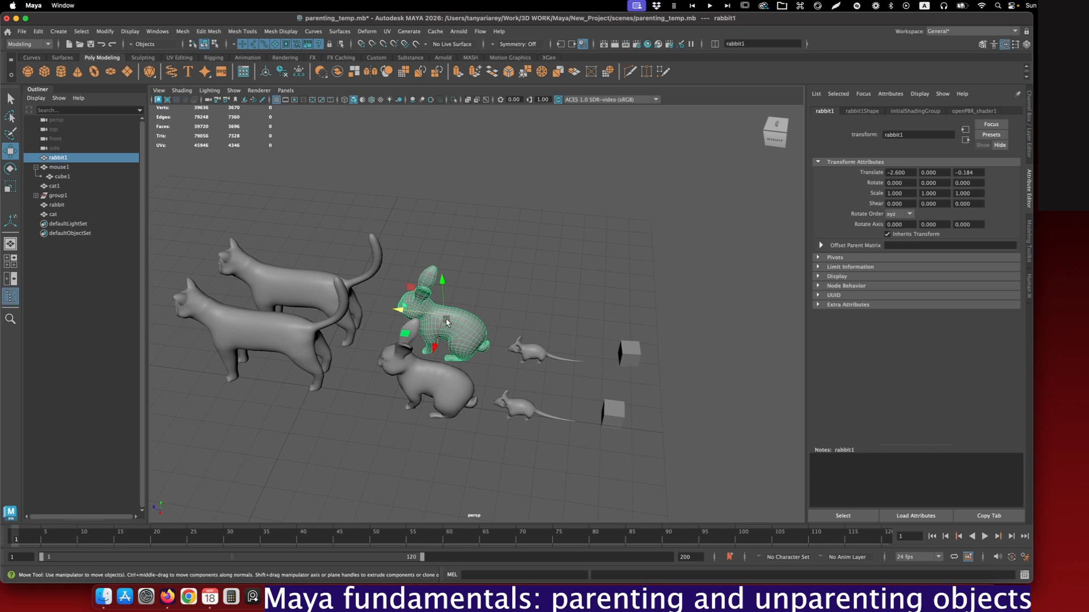
{"action": "left_click", "coordinate": [541, 356]}
{"action": "left_click", "coordinate": [545, 316]}
{"action": "left_click", "coordinate": [536, 352]}
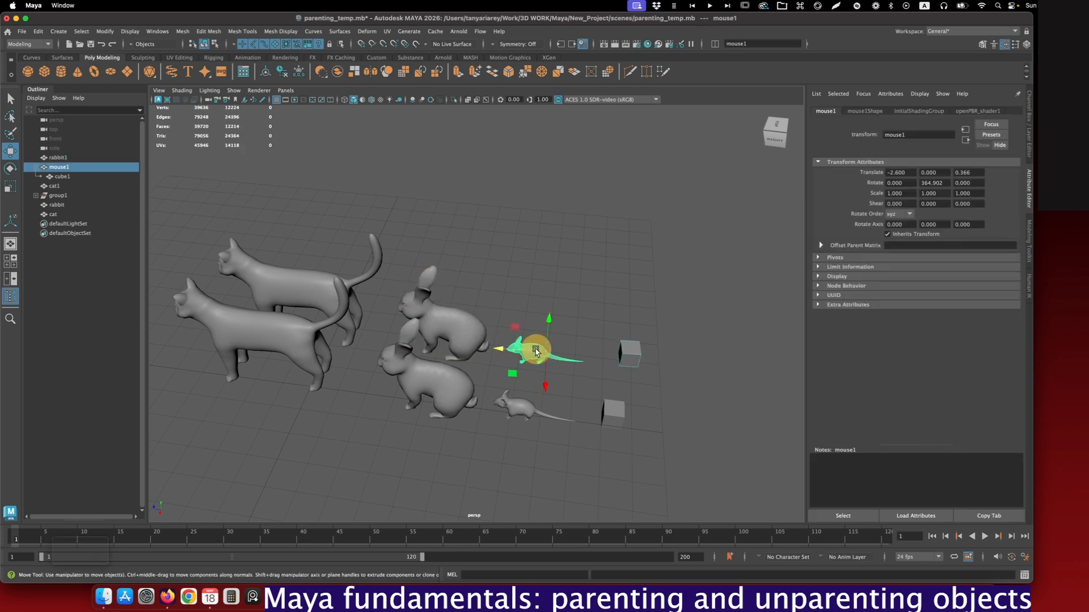
{"action": "left_click", "coordinate": [469, 333], "text": "shift"}
{"action": "key", "text": "p"}
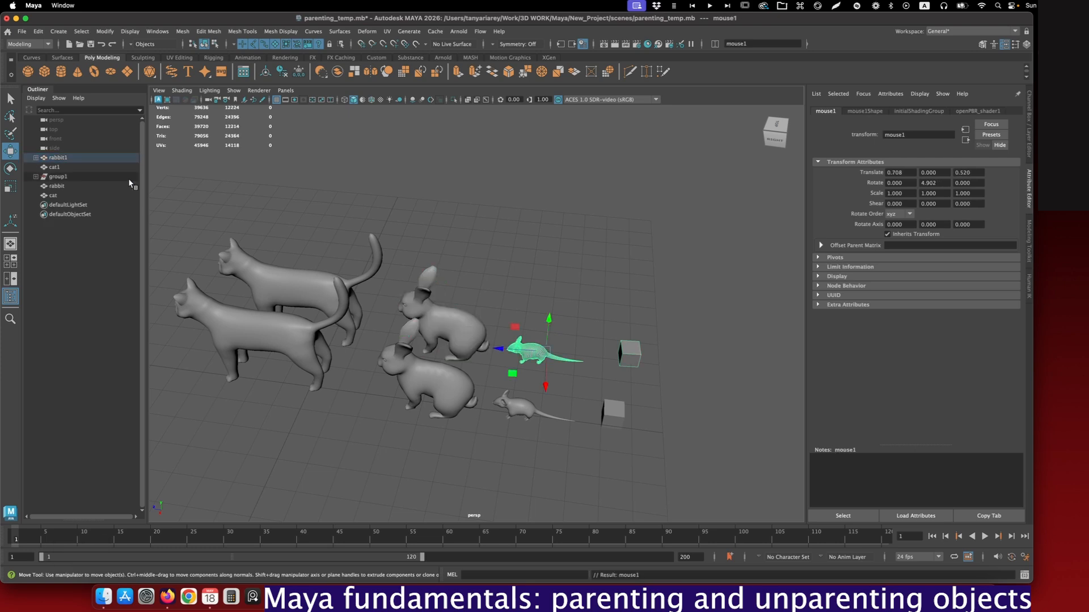
{"action": "left_click", "coordinate": [36, 157]}
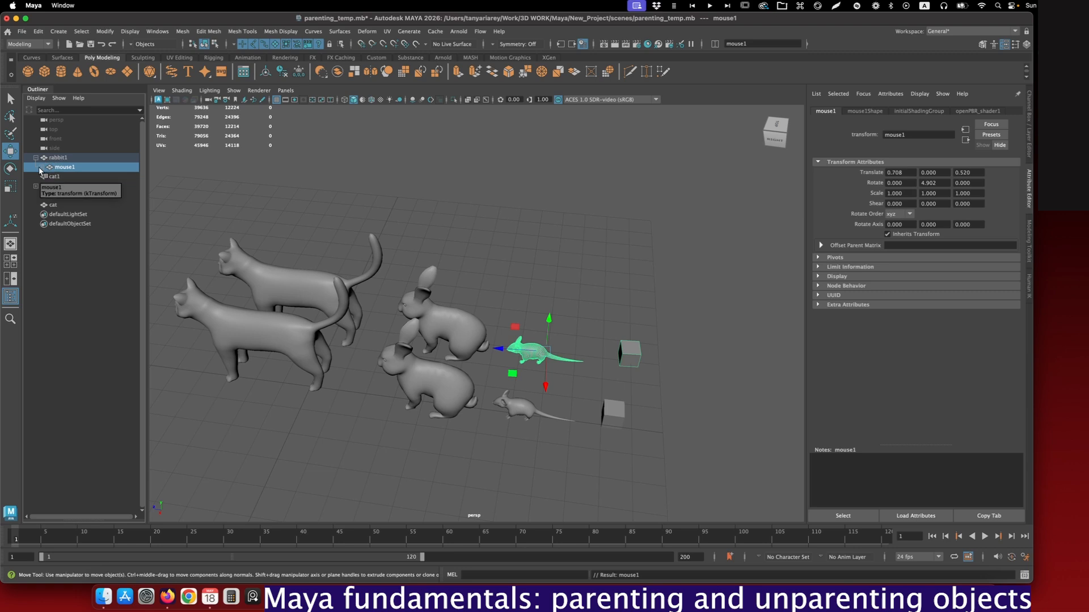
{"action": "left_click", "coordinate": [43, 167]}
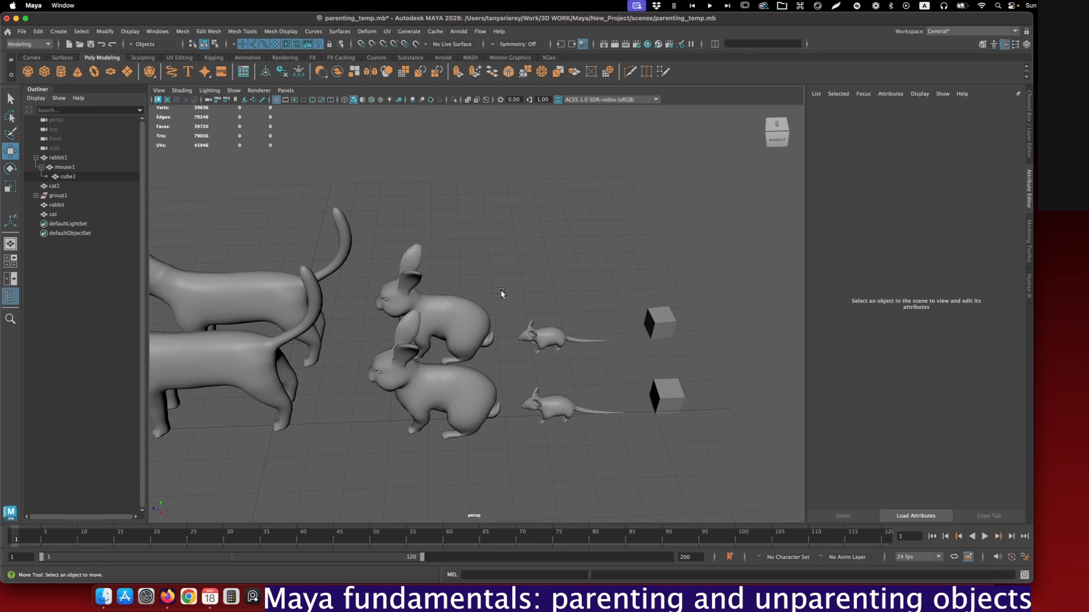
Move rabbit1 with its children behind the cats to about X -7.5, Z 4.8, and select mouse1
{"action": "left_click", "coordinate": [458, 328]}
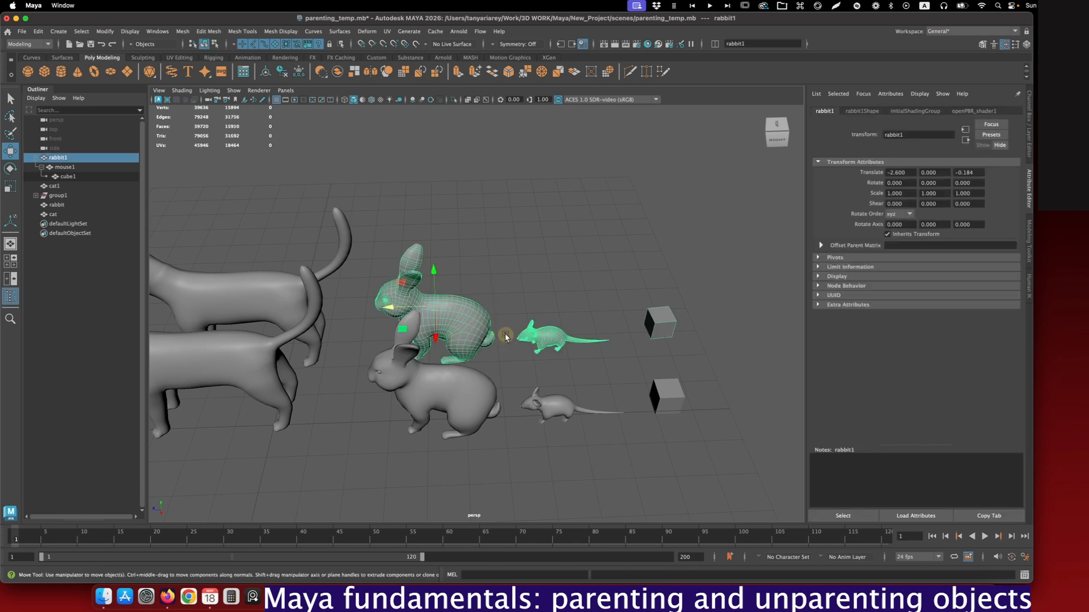
{"action": "key", "text": "z"}
{"action": "right_click_drag", "start_coordinate": [487, 352], "coordinate": [466, 297], "text": "alt"}
{"action": "left_click_drag", "start_coordinate": [469, 294], "coordinate": [284, 220], "text": "alt"}
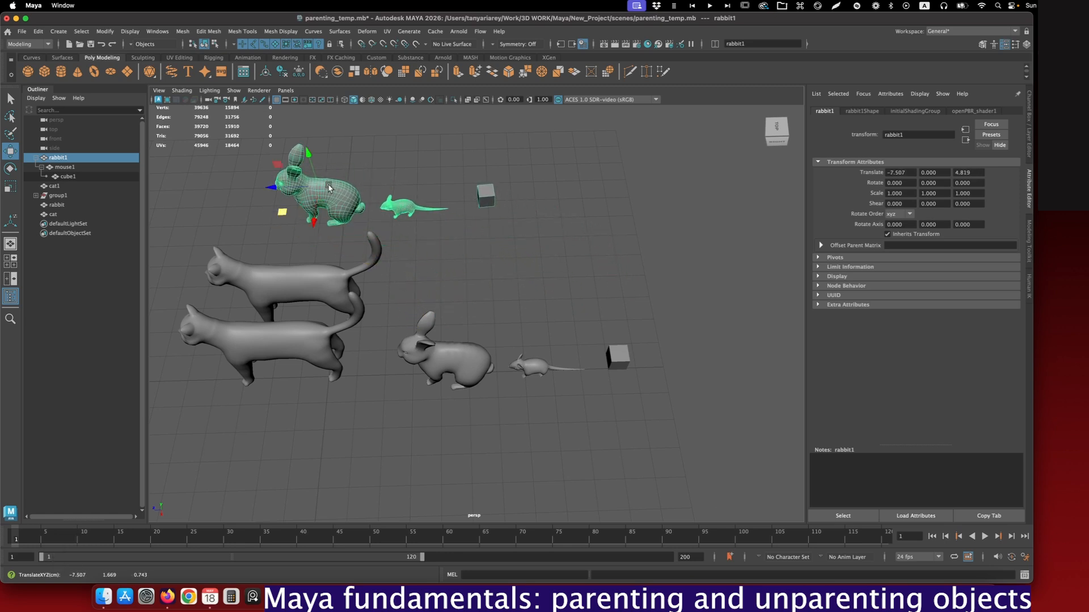
{"action": "left_click", "coordinate": [414, 231]}
{"action": "left_click", "coordinate": [400, 209]}
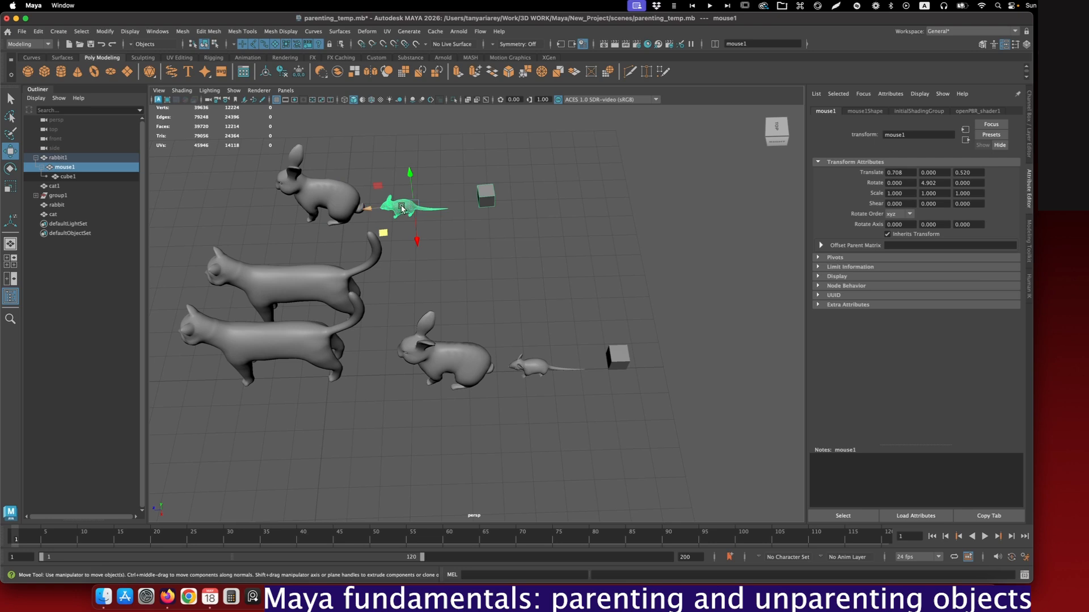
Move mouse1 closer behind rabbit1, and move rabbit1 with its children to about X -7, Z -0.6
{"action": "left_click_drag", "start_coordinate": [401, 209], "coordinate": [395, 183]}
{"action": "left_click", "coordinate": [480, 164]}
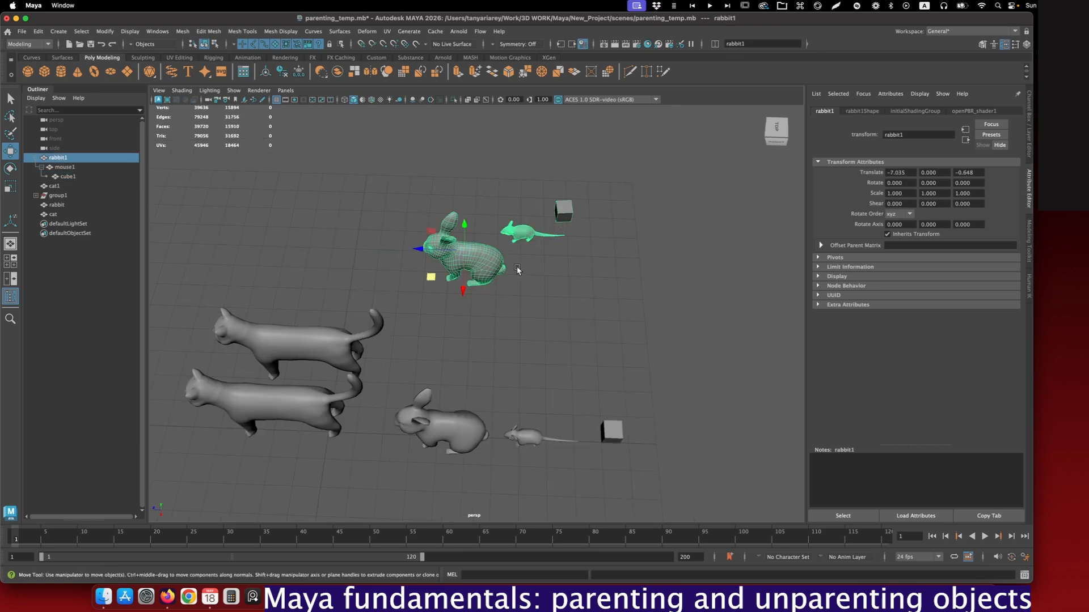
{"action": "left_click_drag", "start_coordinate": [487, 221], "coordinate": [466, 252], "text": "alt"}
{"action": "left_click_drag", "start_coordinate": [540, 242], "coordinate": [546, 239], "text": "alt"}
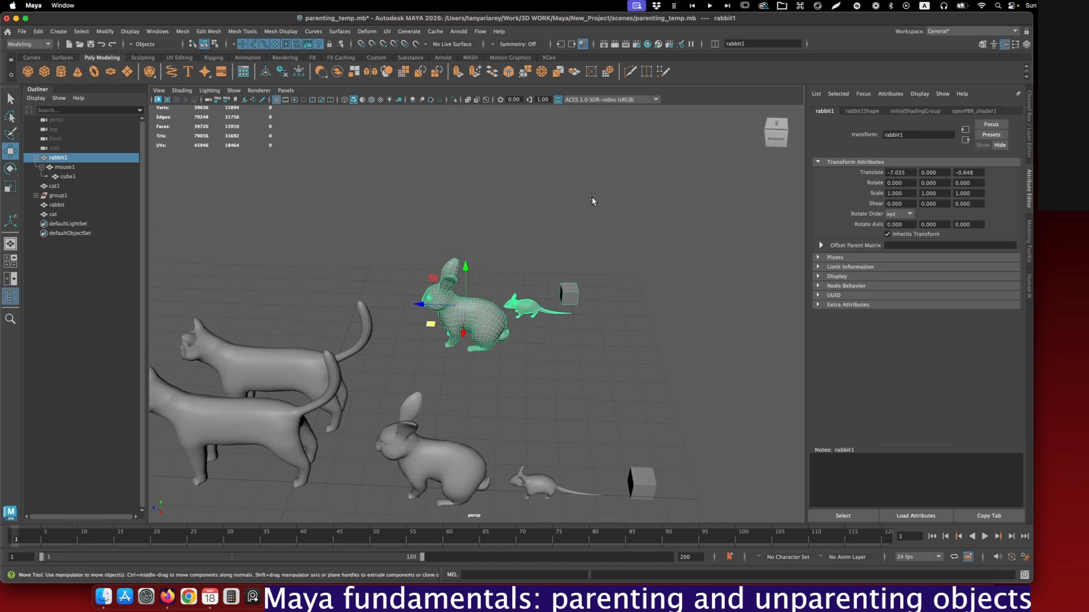
Enable Preserve Children in the Move Tool settings, and move rabbit1 without its children to about X -8.4, Z 6.4
{"action": "left_click", "coordinate": [1016, 43]}
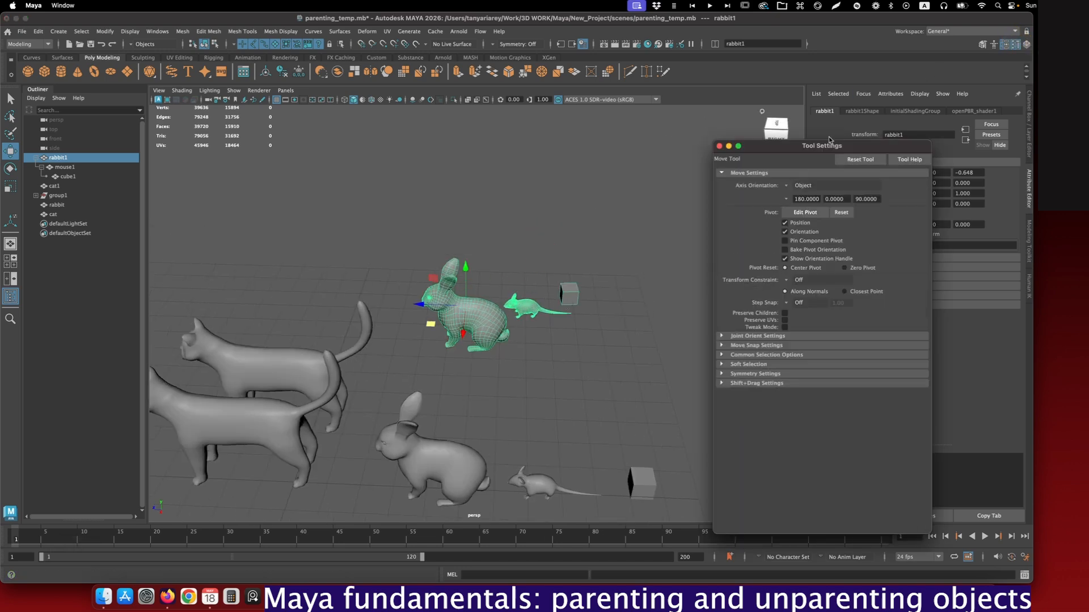
{"action": "left_click_drag", "start_coordinate": [843, 151], "coordinate": [786, 92]}
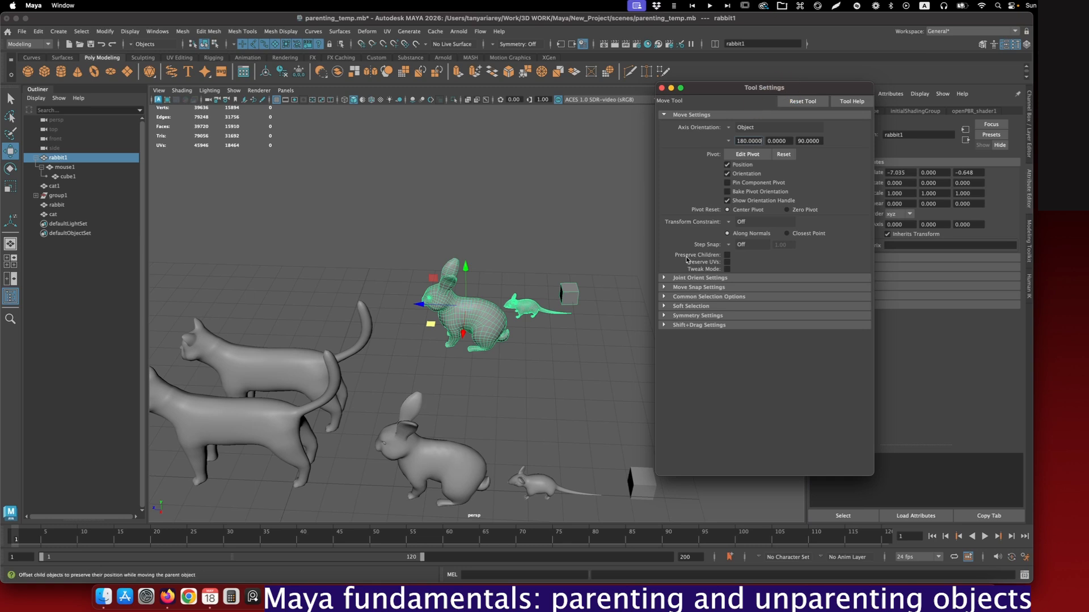
{"action": "left_click", "coordinate": [727, 255]}
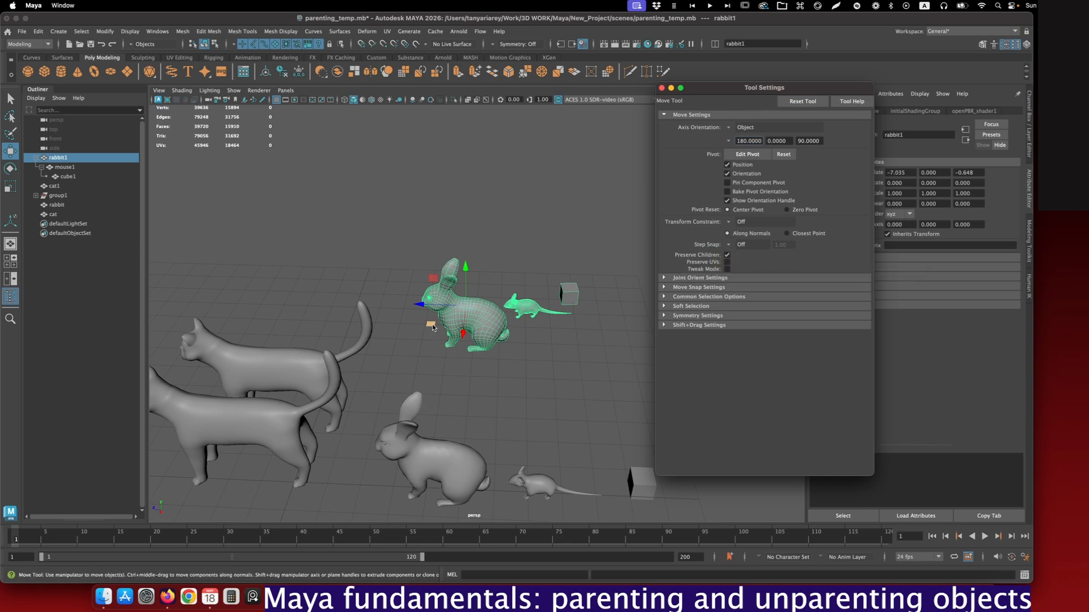
{"action": "left_click_drag", "start_coordinate": [431, 326], "coordinate": [216, 285]}
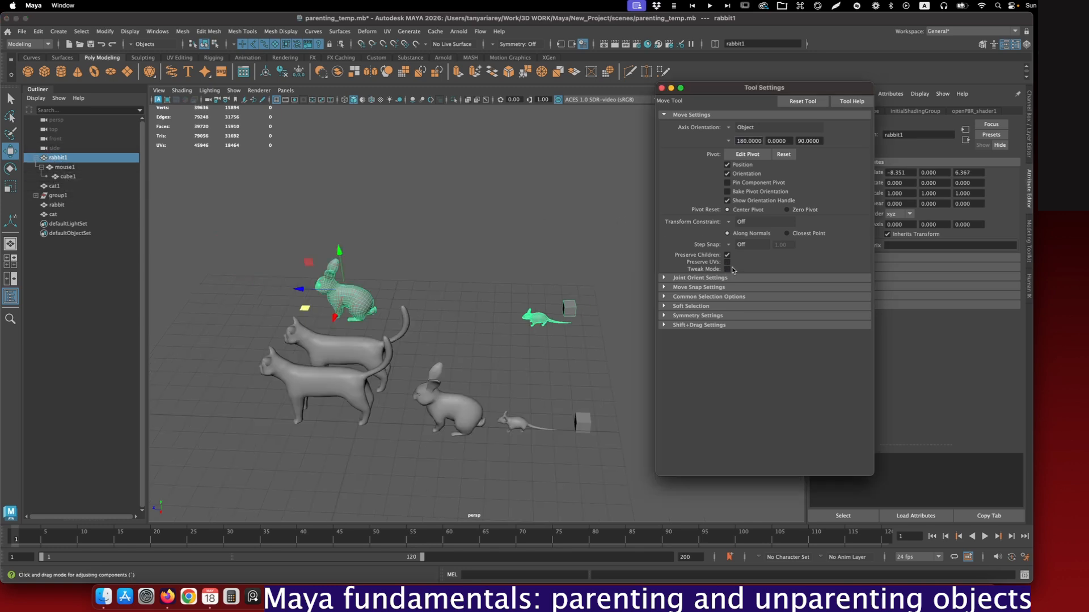
Turn off Preserve Children, and move rabbit1 together with its children to about X -9.1, Z 9.7
{"action": "left_click", "coordinate": [727, 255]}
{"action": "left_click_drag", "start_coordinate": [305, 310], "coordinate": [198, 303]}
{"action": "key", "text": "super+z"}
{"action": "key", "text": "super+z"}
{"action": "left_click", "coordinate": [293, 314]}
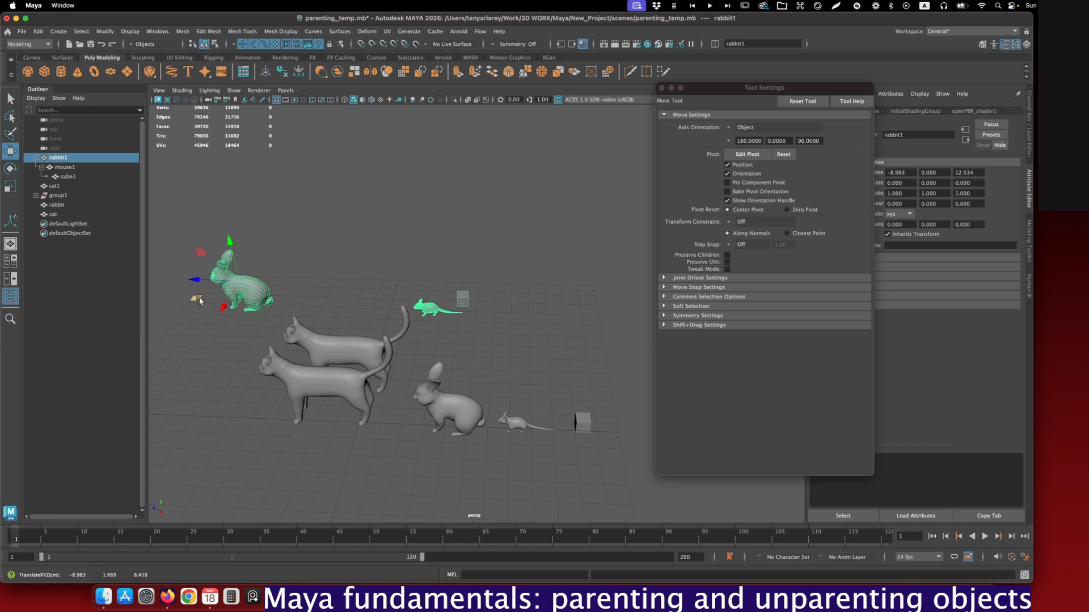
{"action": "left_click_drag", "start_coordinate": [196, 299], "coordinate": [168, 299]}
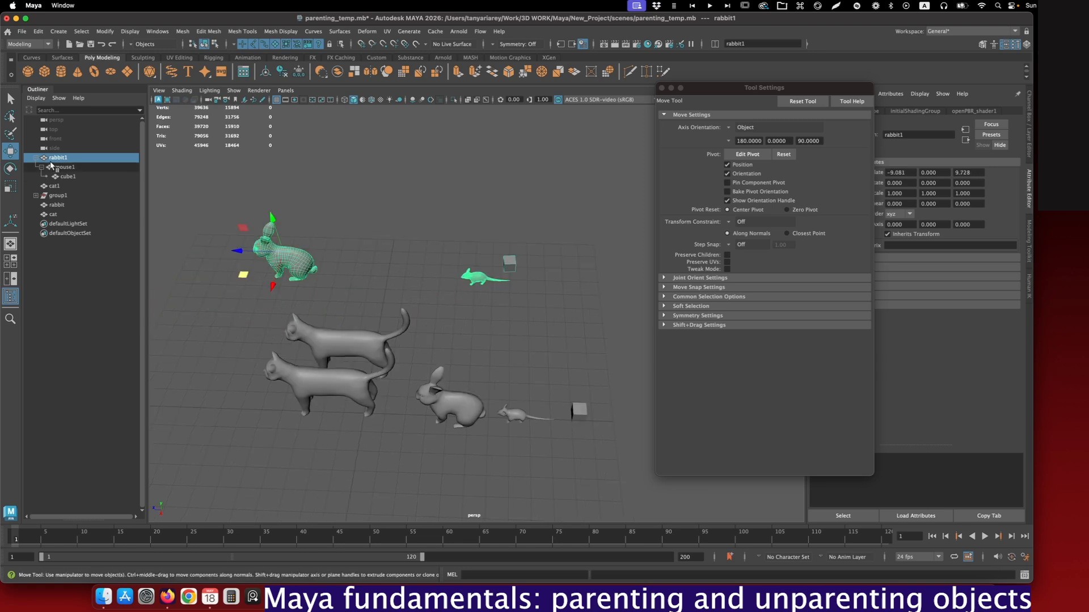
Collapse rabbit1 and expand group1 in the Outliner, and move cat1 slightly forward beside the other cat
{"action": "left_click", "coordinate": [36, 158]}
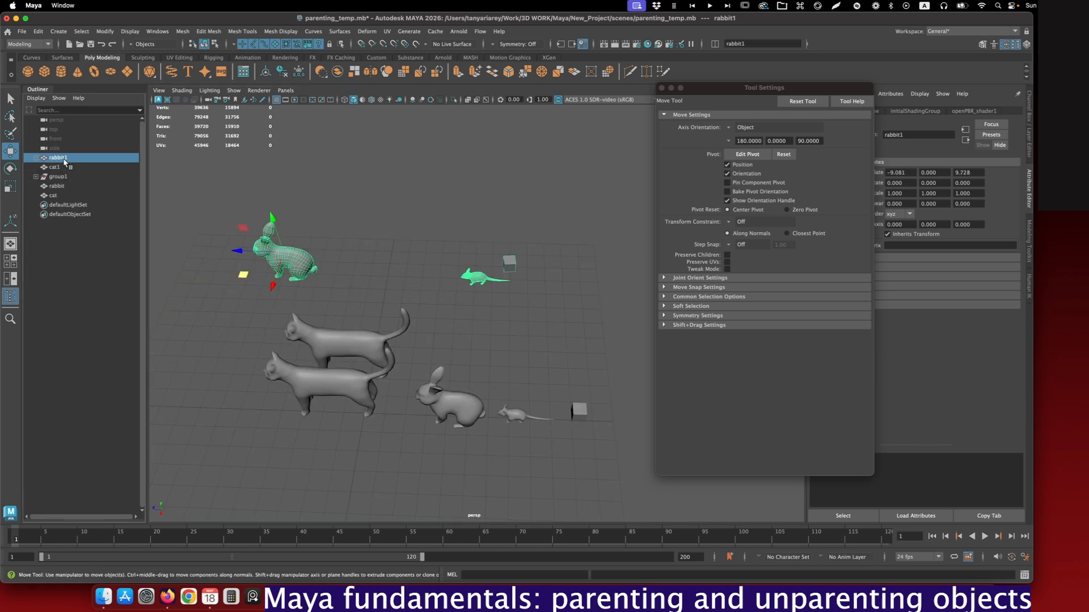
{"action": "left_click", "coordinate": [36, 176]}
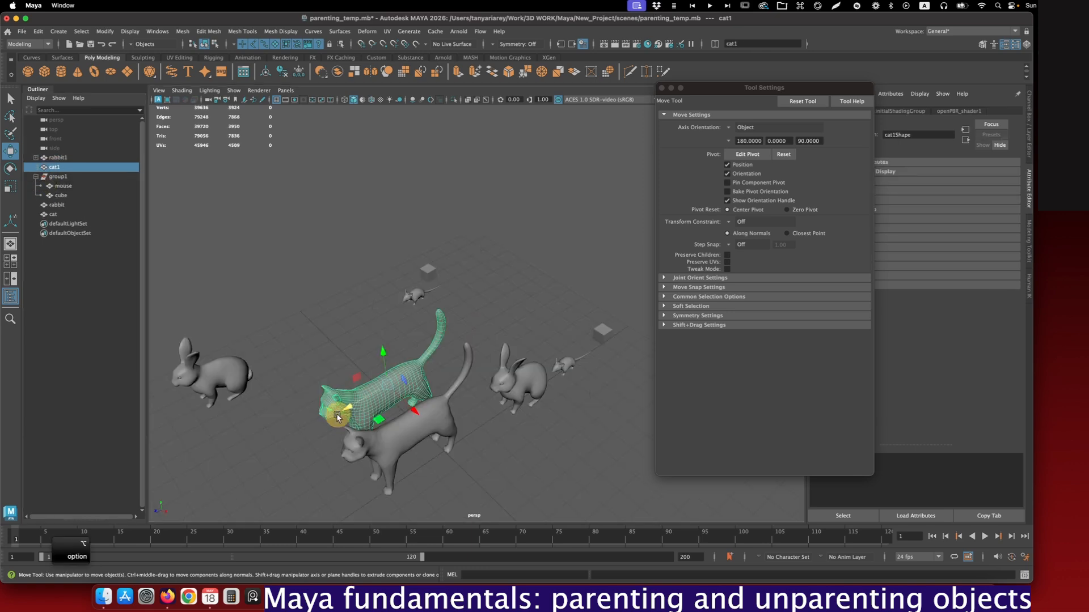
{"action": "left_click_drag", "start_coordinate": [325, 403], "coordinate": [338, 416]}
Group cat1 and cat, and rename the group to cat_group
{"action": "left_click", "coordinate": [52, 215], "text": "super"}
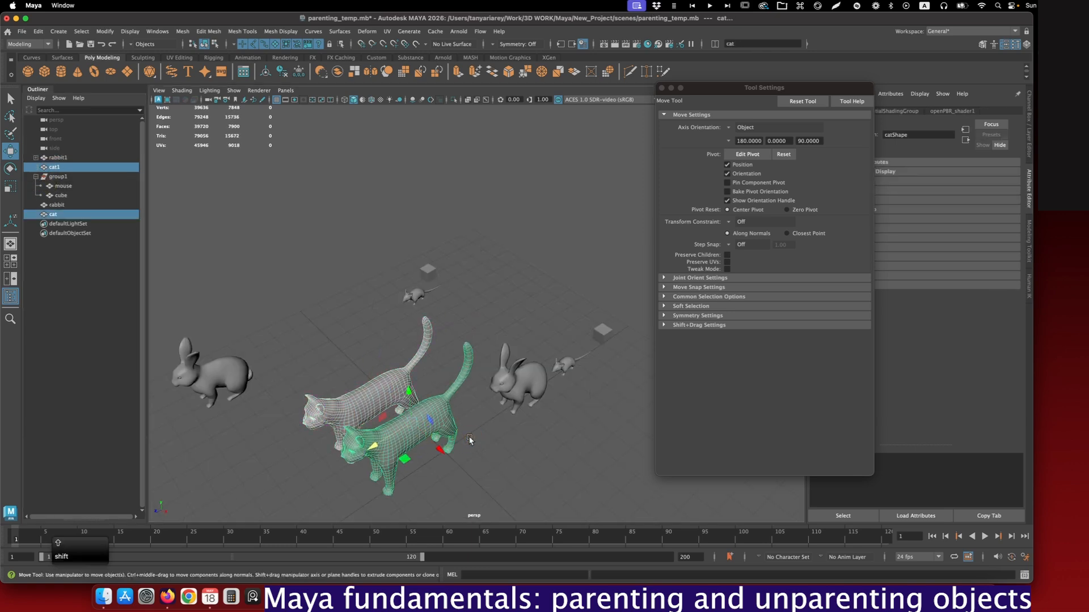
{"action": "key", "text": "super+g"}
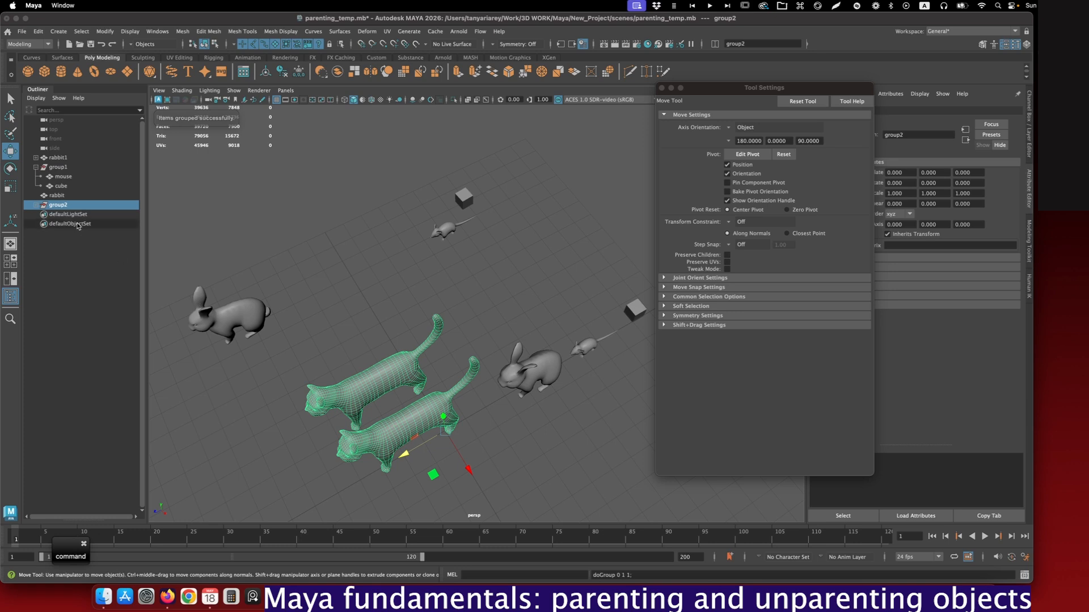
{"action": "double_click", "coordinate": [58, 204]}
{"action": "type", "text": "cat gro"}
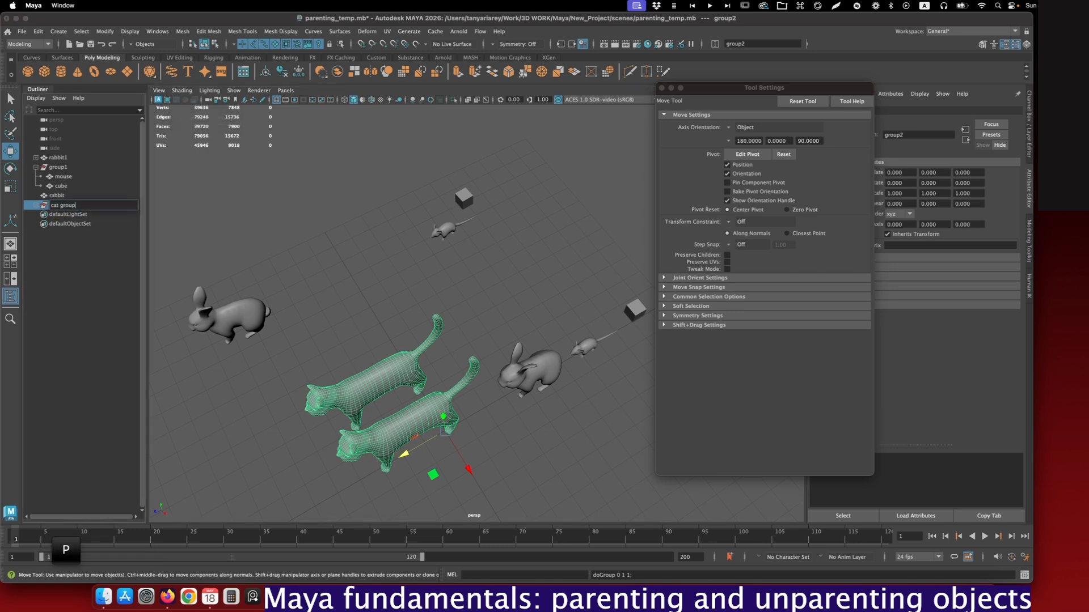
{"action": "type", "text": "up"}
{"action": "key", "text": "Return"}
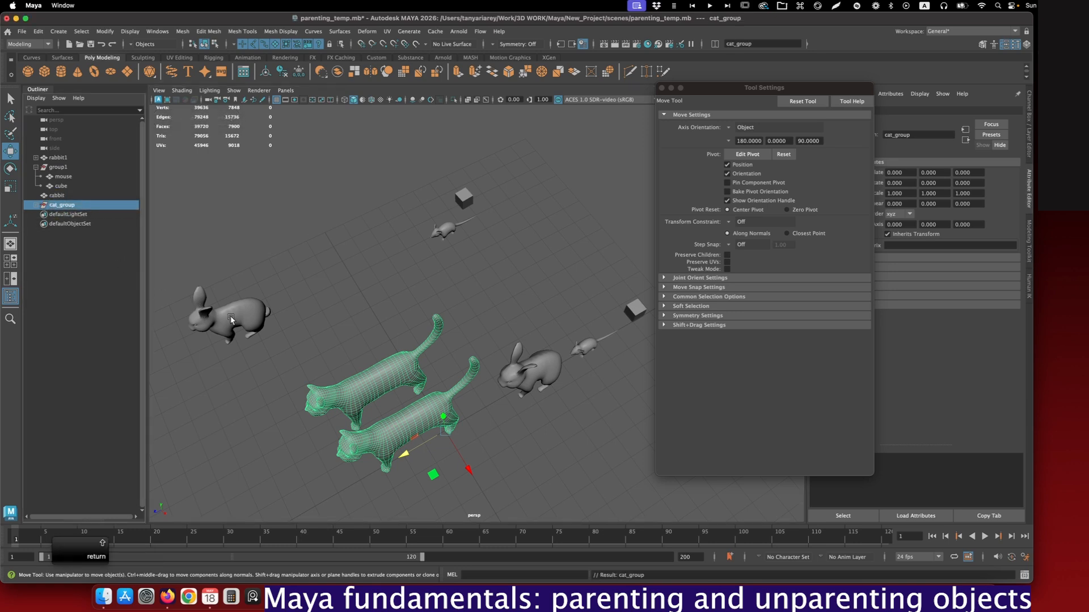
Parent rabbit1 with its children under cat_group in the Outliner
{"action": "left_click", "coordinate": [272, 316]}
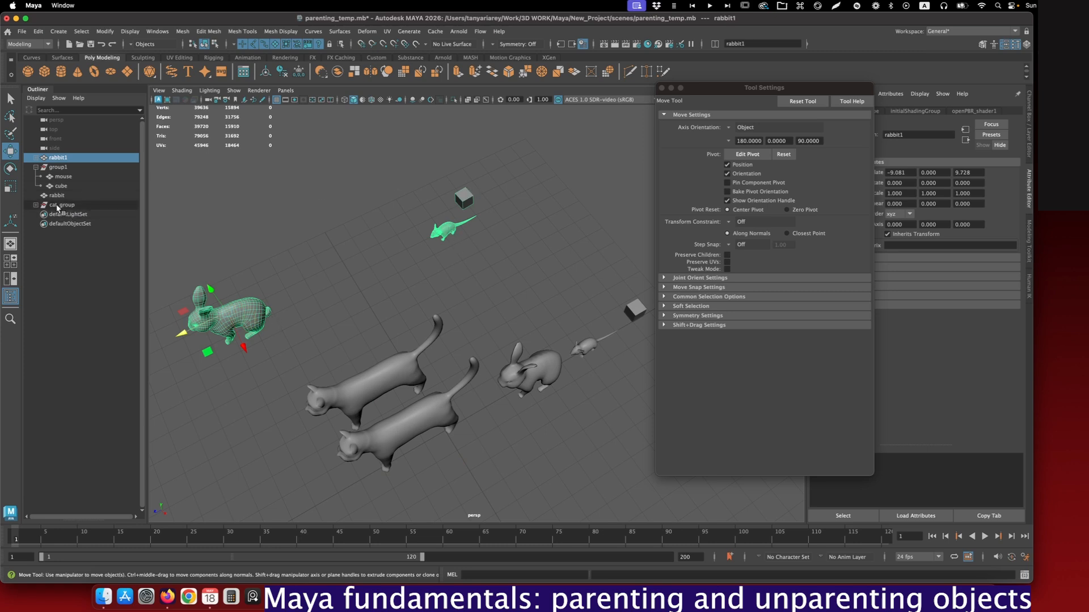
{"action": "left_click", "coordinate": [36, 204]}
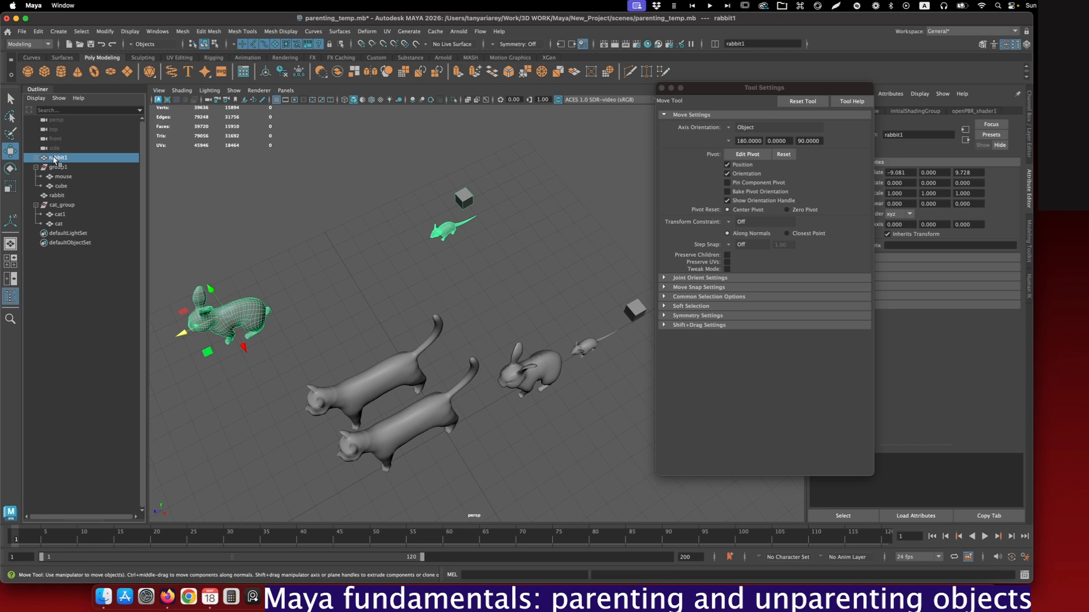
{"action": "left_click_drag", "start_coordinate": [55, 160], "coordinate": [56, 211]}
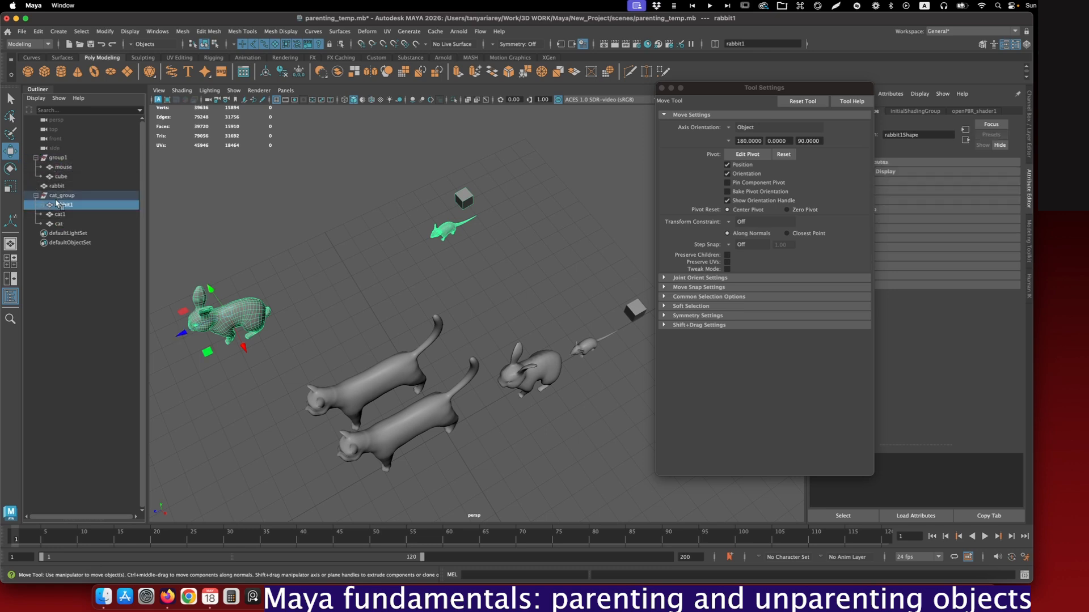
Move cat_group with the cats and the rabbit1 hierarchy to about X -2.1, Z 1.5
{"action": "left_click", "coordinate": [52, 196]}
{"action": "left_click_drag", "start_coordinate": [470, 472], "coordinate": [331, 427]}
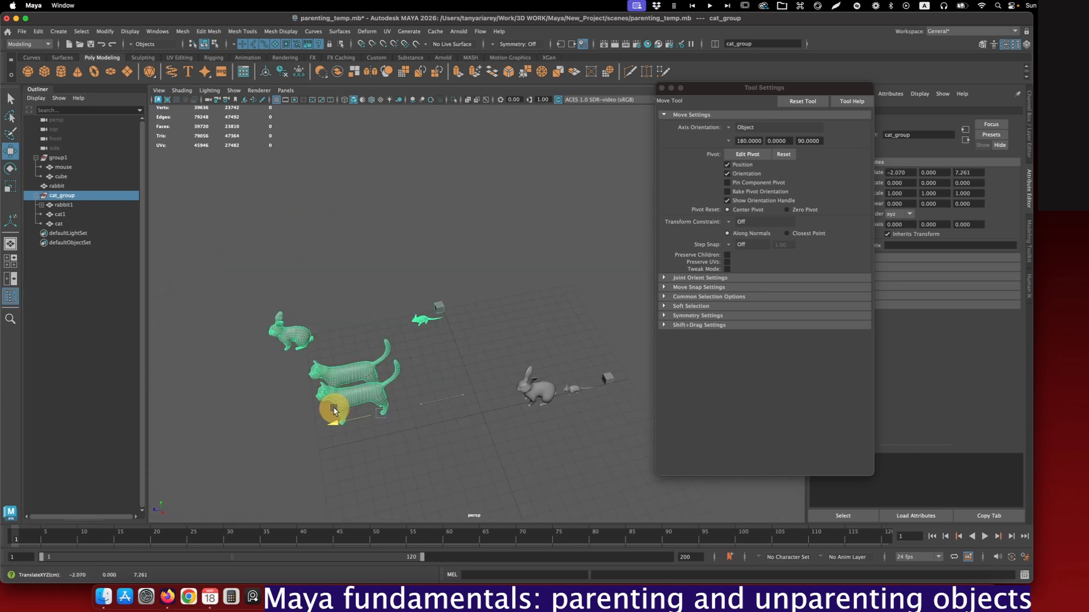
{"action": "left_click_drag", "start_coordinate": [334, 413], "coordinate": [286, 400]}
Move cat, cat1 and rabbit1 individually within cat_group, placing rabbit1 at about X -9.1, Z 13.8
{"action": "left_click", "coordinate": [447, 372]}
{"action": "left_click", "coordinate": [426, 365]}
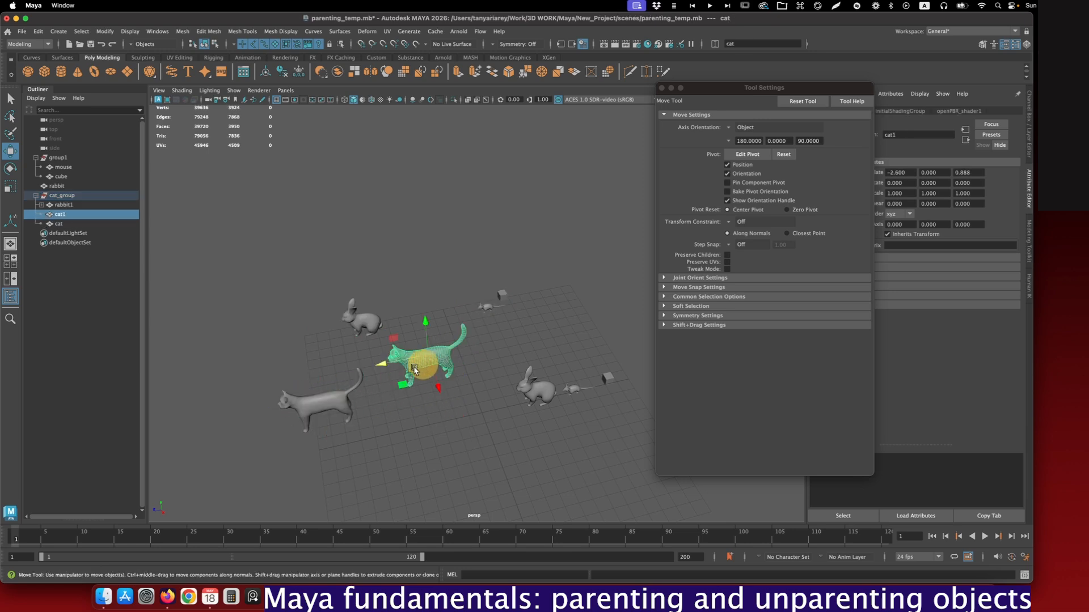
{"action": "left_click_drag", "start_coordinate": [383, 369], "coordinate": [258, 376]}
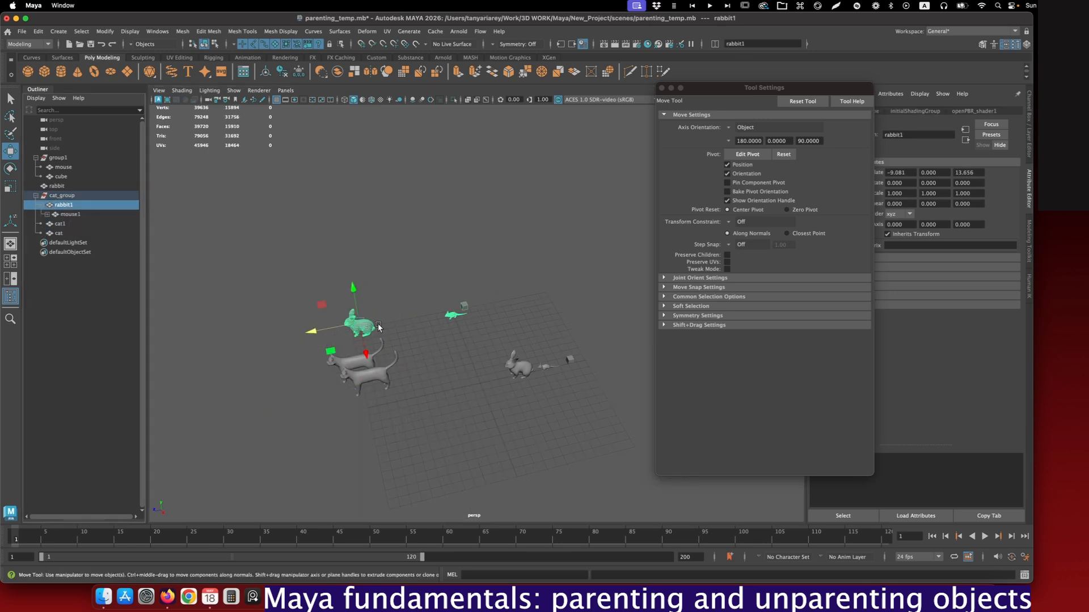
{"action": "left_click", "coordinate": [379, 324]}
{"action": "left_click", "coordinate": [369, 328]}
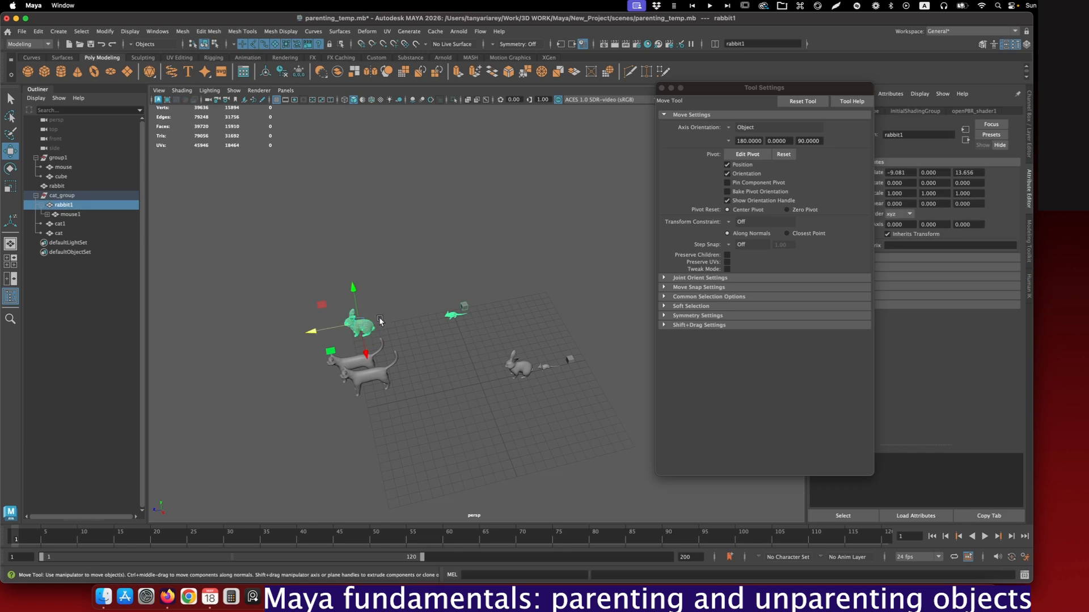
{"action": "mouse_move", "coordinate": [320, 333]}
{"action": "left_mouse_down"}
{"action": "mouse_move", "coordinate": [260, 333]}
{"action": "mouse_move", "coordinate": [316, 329]}
{"action": "left_mouse_up"}
{"action": "left_click", "coordinate": [316, 329]}
Examine the nested hierarchy by selecting cat_group, rabbit1, mouse1 and cube1 one after another
{"action": "left_click", "coordinate": [55, 195]}
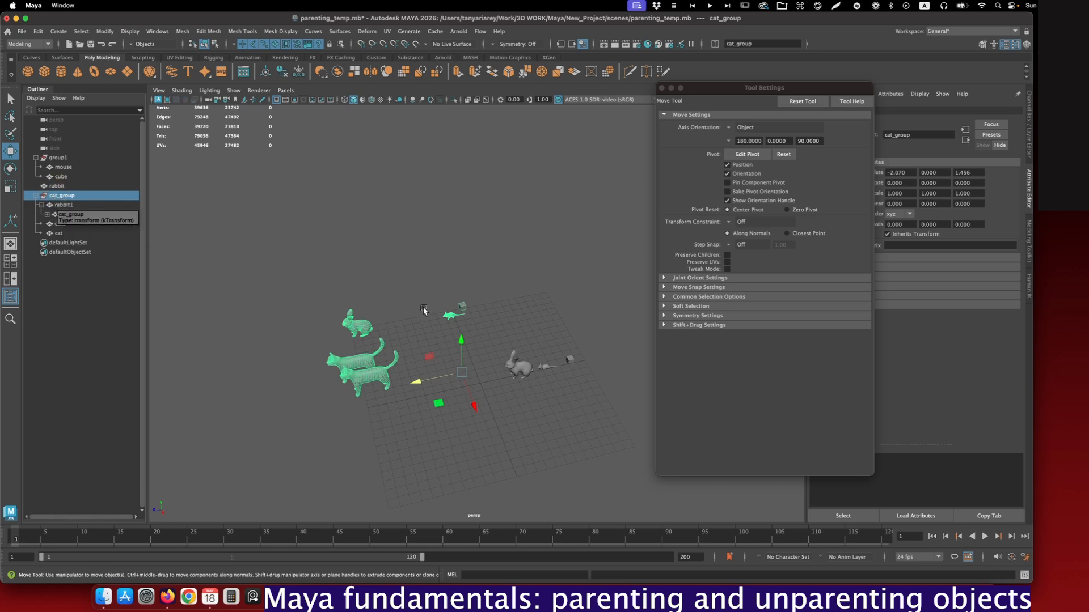
{"action": "left_click", "coordinate": [374, 340]}
{"action": "right_click_drag", "start_coordinate": [334, 281], "coordinate": [396, 379], "text": "alt"}
{"action": "middle_click_drag", "start_coordinate": [396, 380], "coordinate": [431, 302], "text": "alt"}
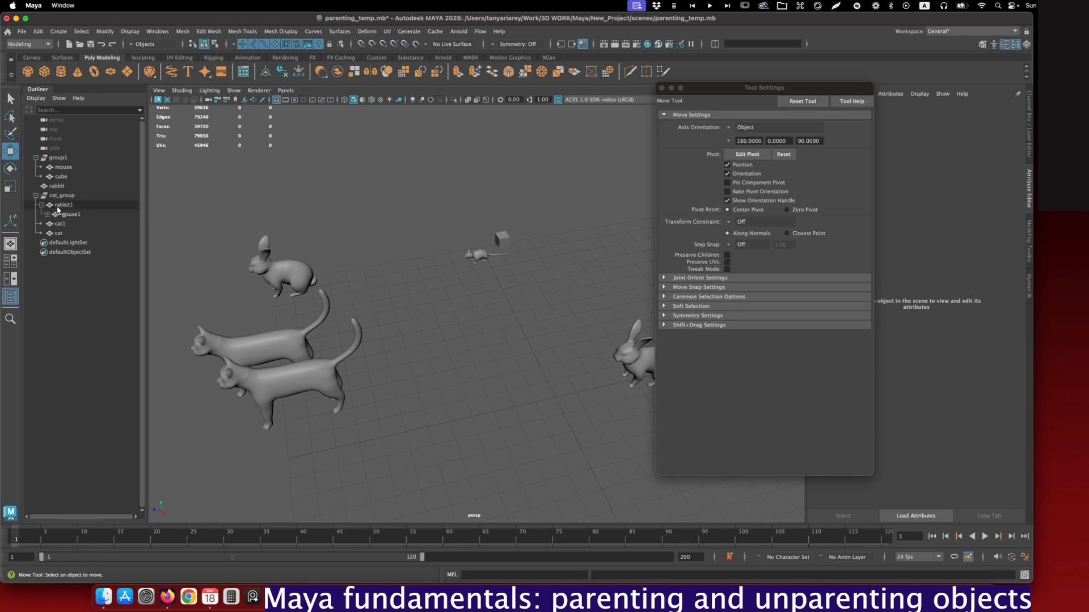
{"action": "left_click", "coordinate": [59, 205]}
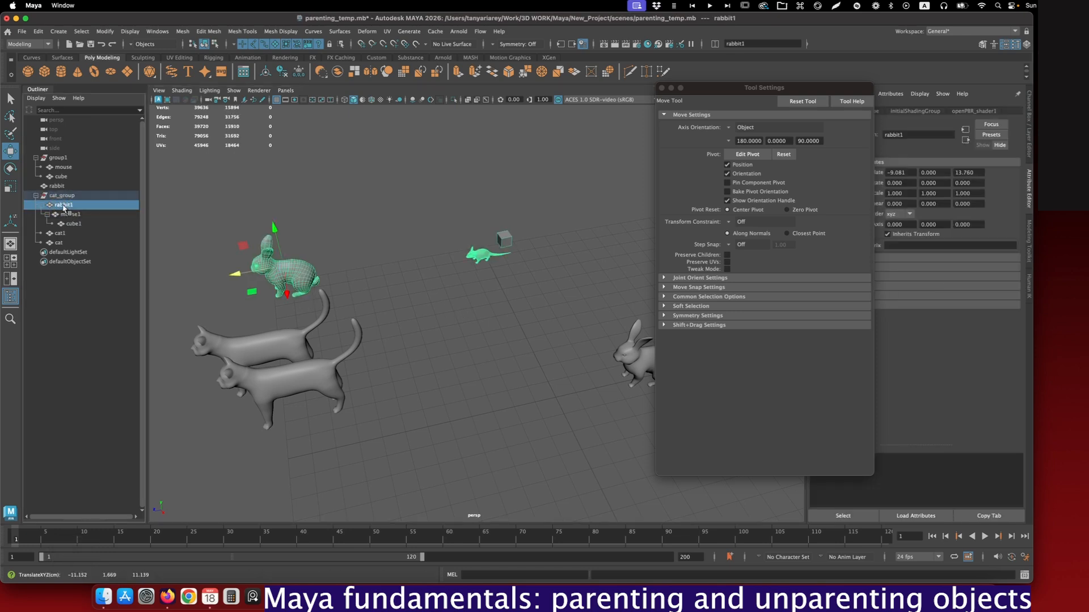
{"action": "left_click", "coordinate": [69, 215]}
{"action": "left_click_drag", "start_coordinate": [69, 216], "coordinate": [71, 225]}
{"action": "left_click", "coordinate": [70, 225]}
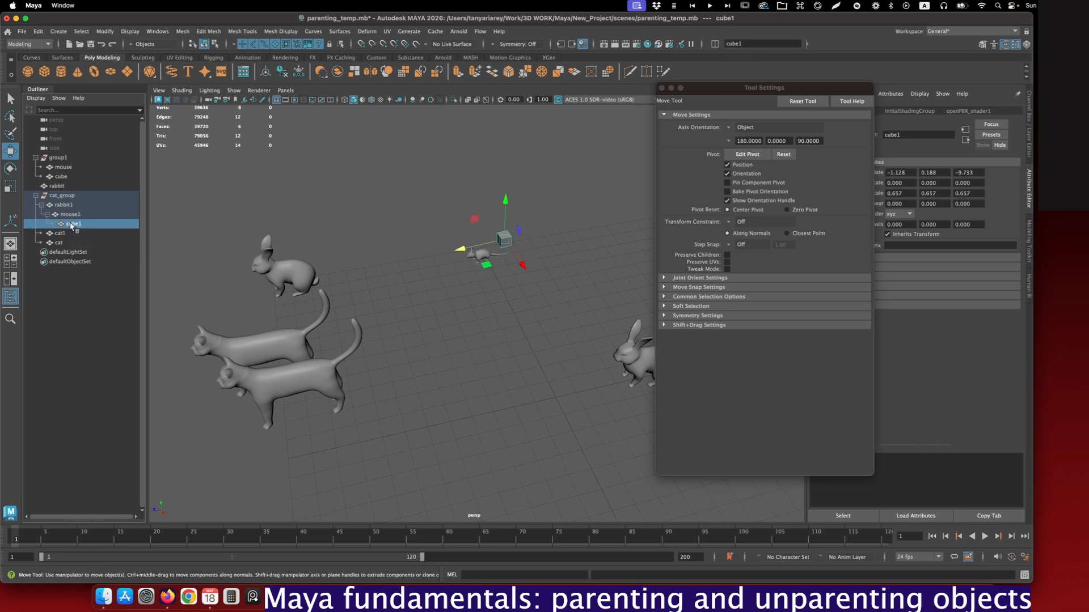
Take cube out of group1, place it behind mouse1, and duplicate it three times in a row
{"action": "left_click", "coordinate": [62, 167]}
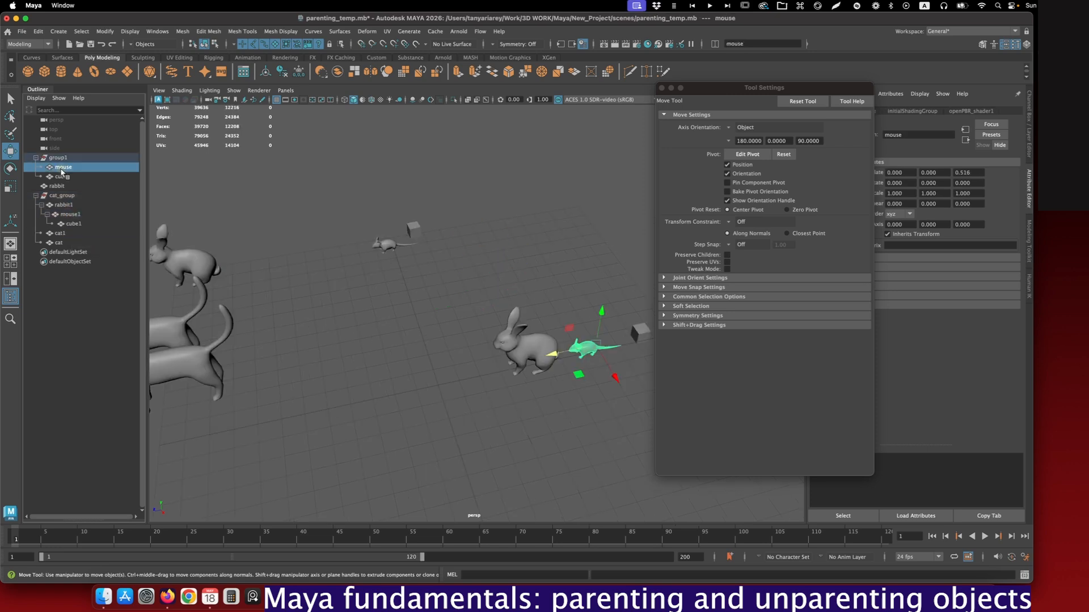
{"action": "left_click", "coordinate": [401, 247]}
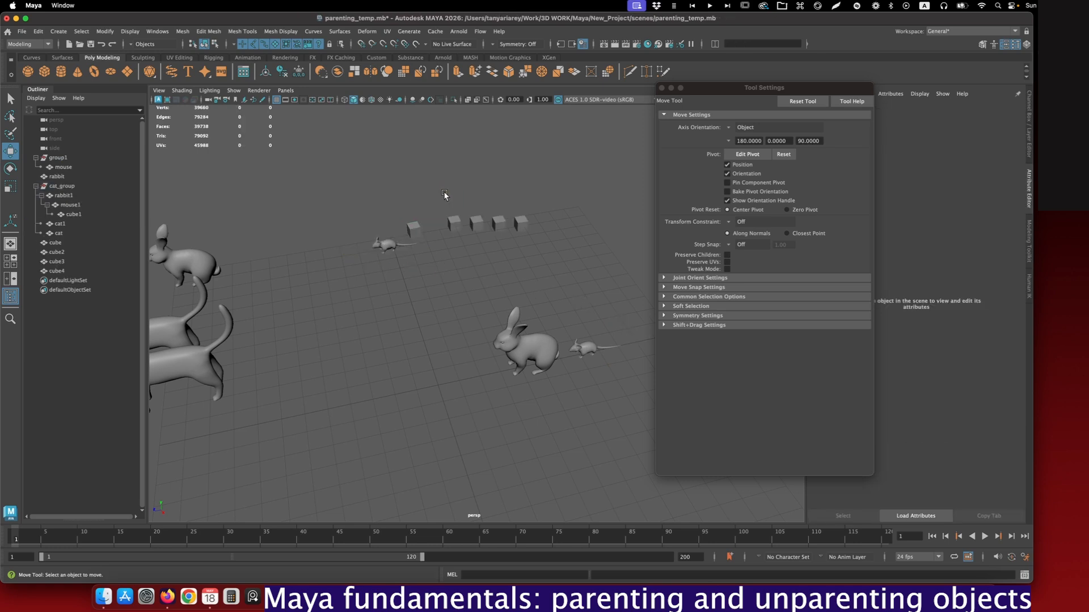
Parent cube, cube2, cube3 and cube4 to mouse1 in the Outliner
{"action": "left_click_drag", "start_coordinate": [446, 198], "coordinate": [561, 245]}
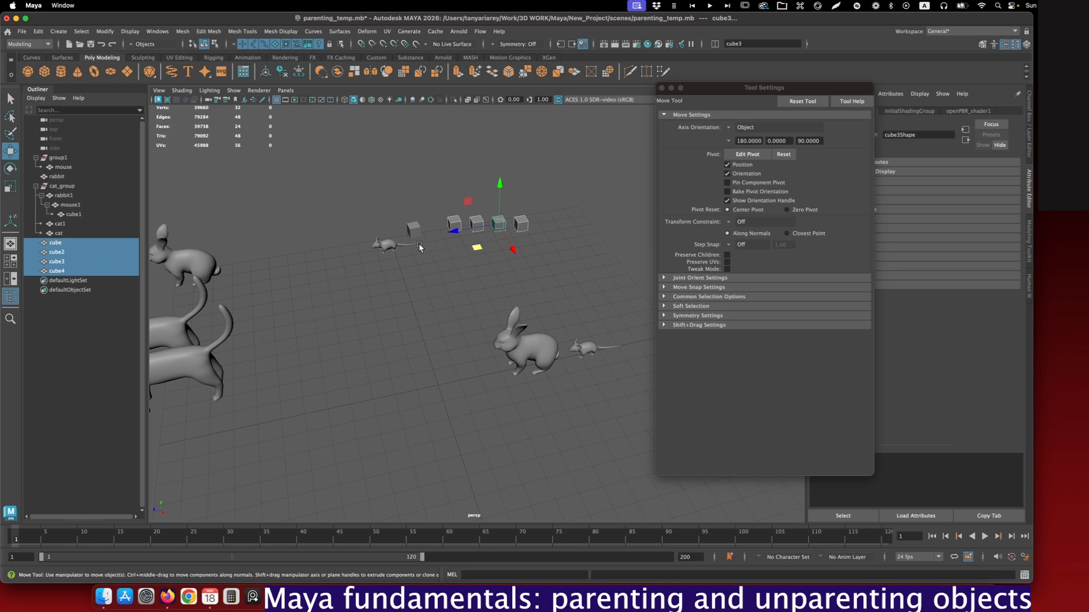
{"action": "left_click", "coordinate": [392, 245]}
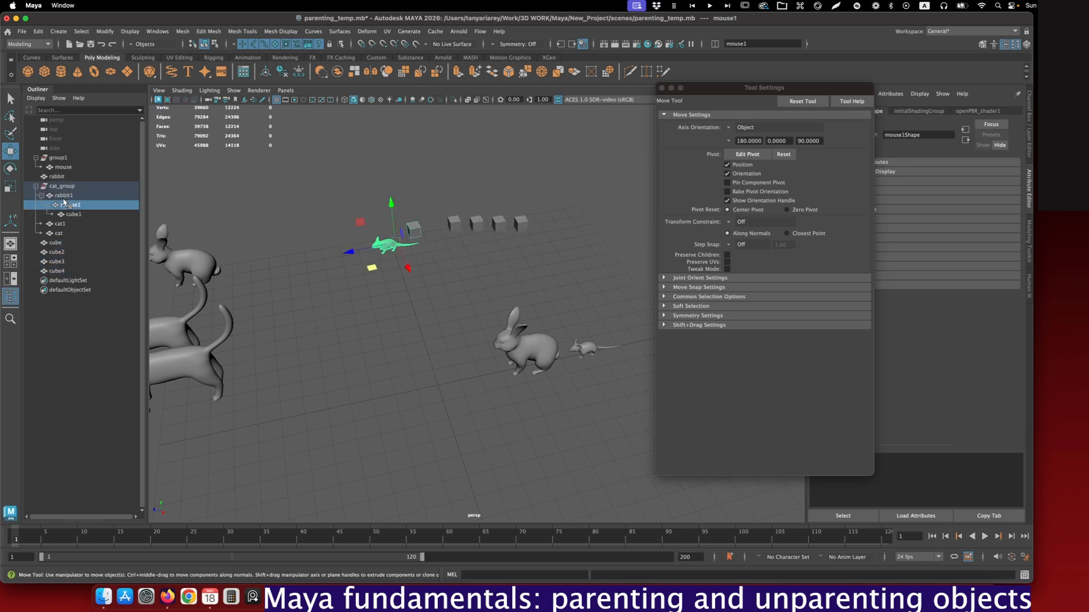
{"action": "left_click_drag", "start_coordinate": [437, 190], "coordinate": [538, 239]}
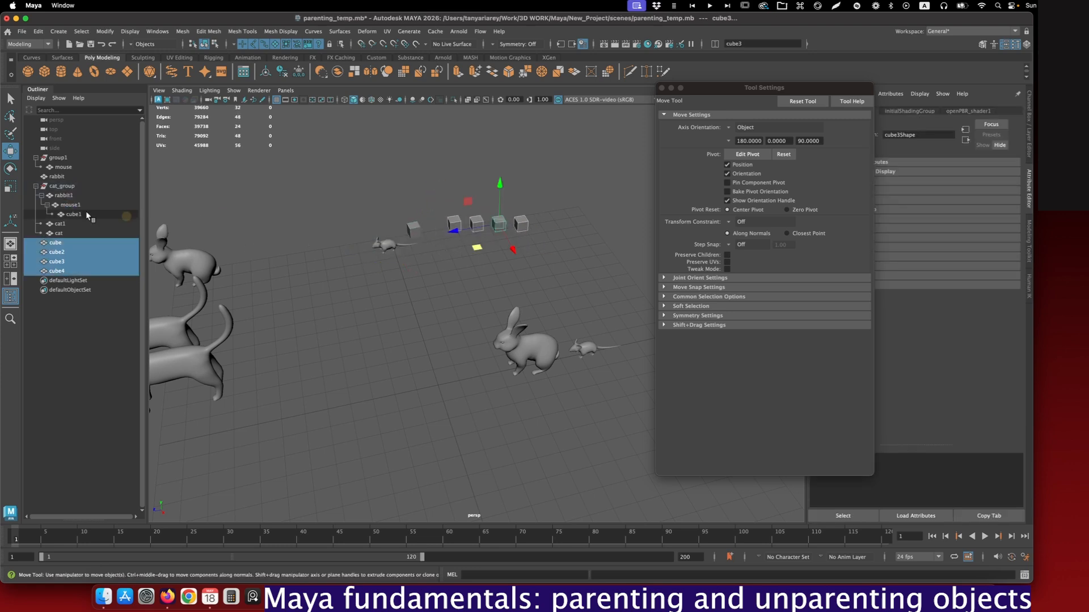
{"action": "middle_click_drag", "start_coordinate": [46, 247], "coordinate": [65, 212]}
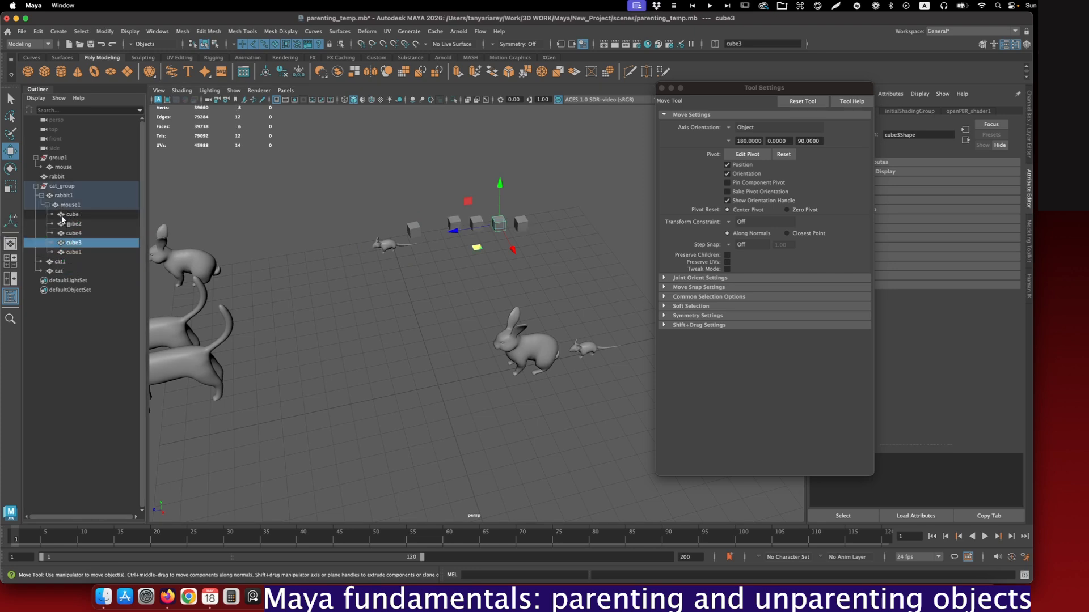
Move mouse1 with its five cubes closer to rabbit1, and reposition rabbit1 away from the cats
{"action": "left_click", "coordinate": [68, 205]}
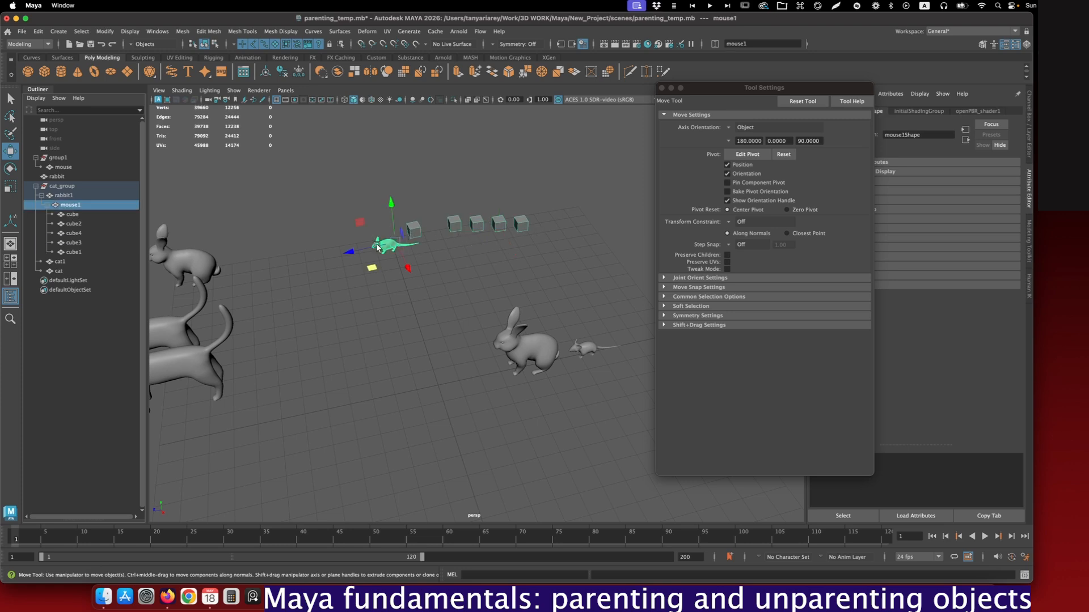
{"action": "left_click_drag", "start_coordinate": [347, 251], "coordinate": [321, 260]}
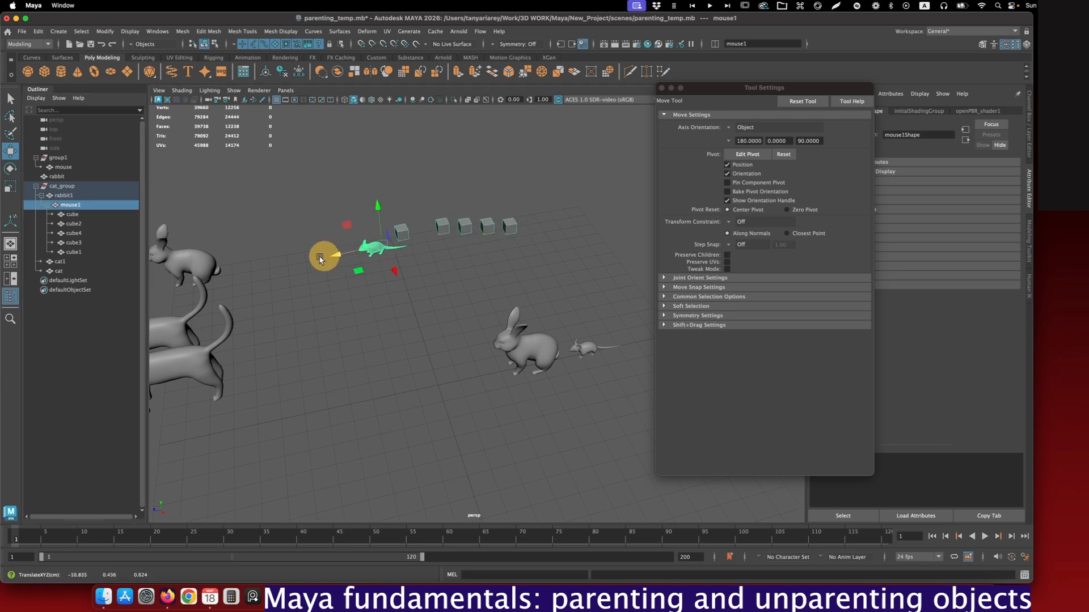
{"action": "left_click", "coordinate": [240, 264]}
{"action": "left_click", "coordinate": [193, 259]}
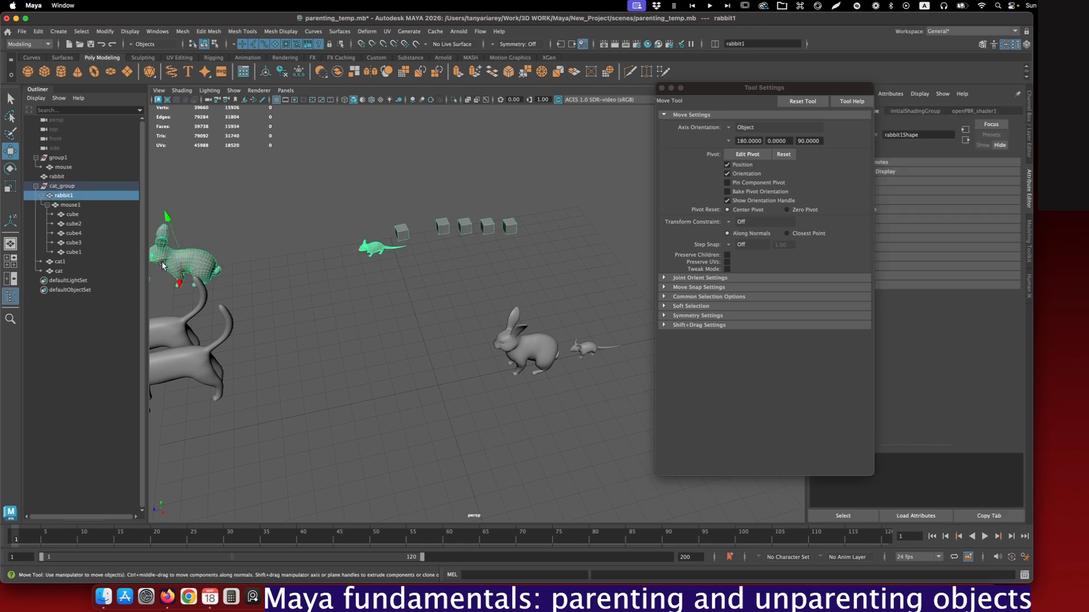
{"action": "middle_click_drag", "start_coordinate": [253, 258], "coordinate": [385, 268]}
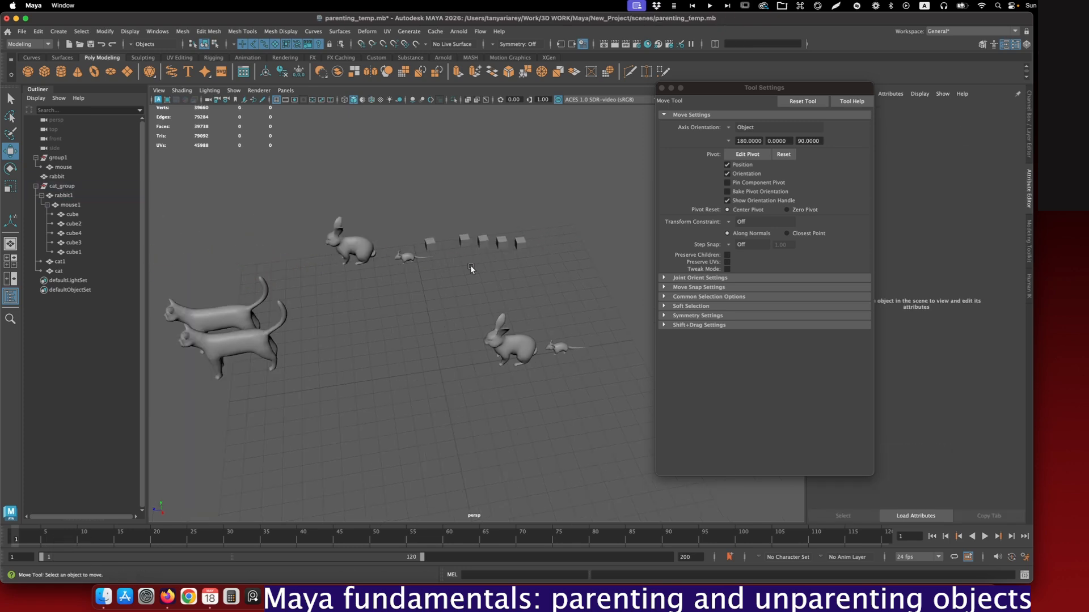
Nudge mouse1 with its five cubes slightly beside rabbit1, and go from mouse1 up the hierarchy to its parent
{"action": "left_click", "coordinate": [401, 252]}
{"action": "mouse_move", "coordinate": [369, 266]}
{"action": "middle_mouse_down"}
{"action": "mouse_move", "coordinate": [357, 260]}
{"action": "mouse_move", "coordinate": [371, 269]}
{"action": "middle_mouse_up"}
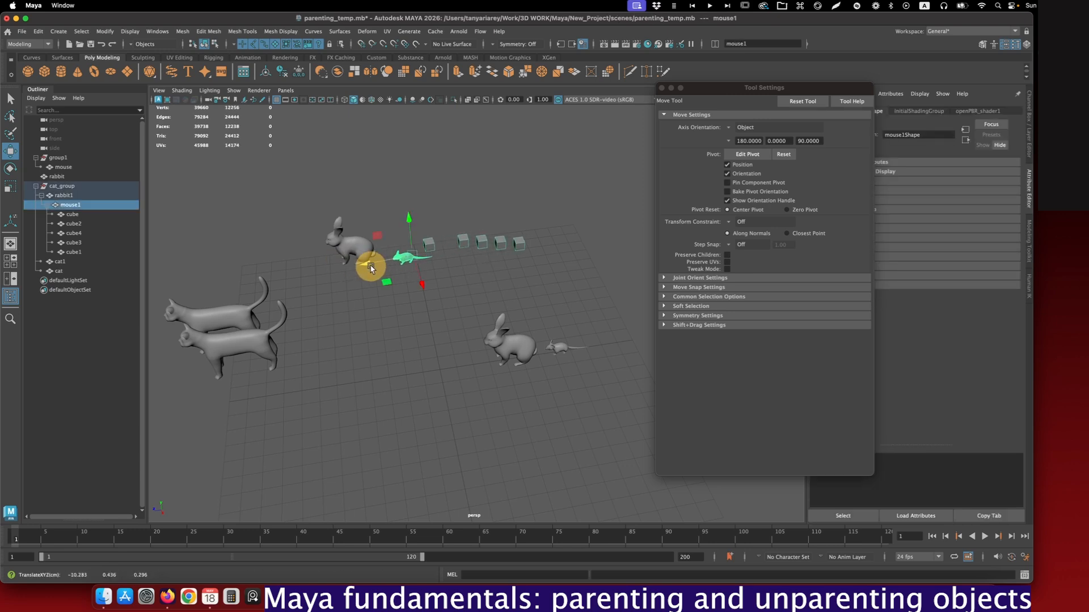
{"action": "left_click", "coordinate": [426, 273]}
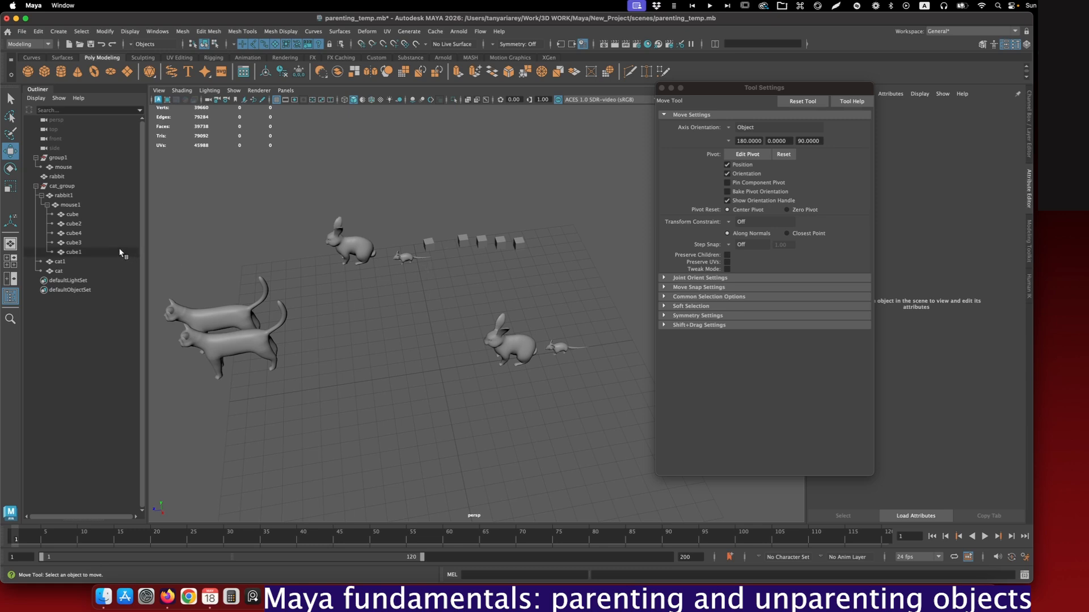
{"action": "left_click", "coordinate": [404, 258]}
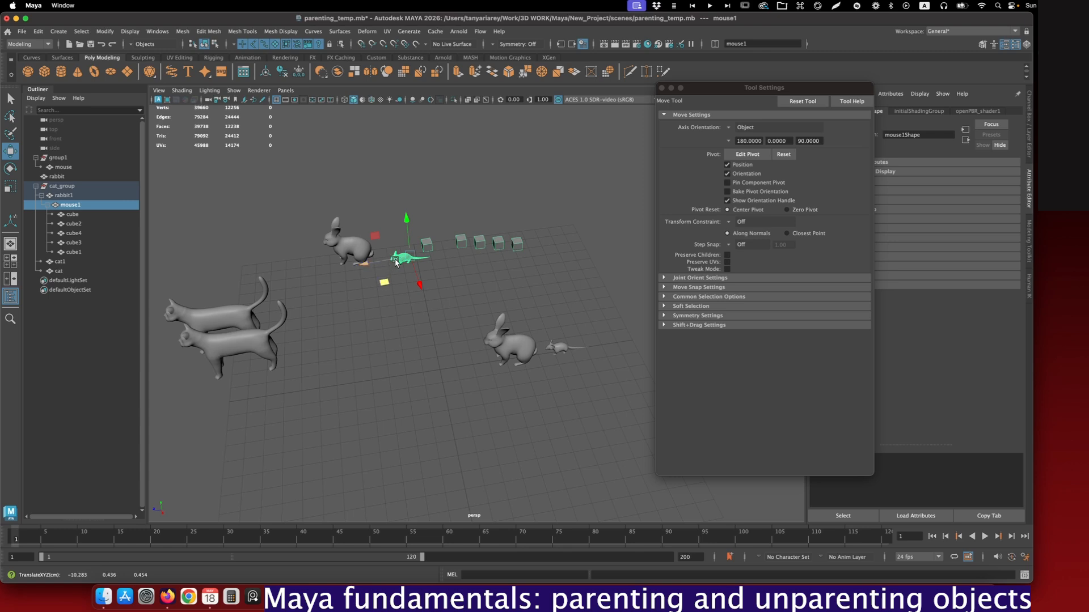
{"action": "key", "text": "Up"}
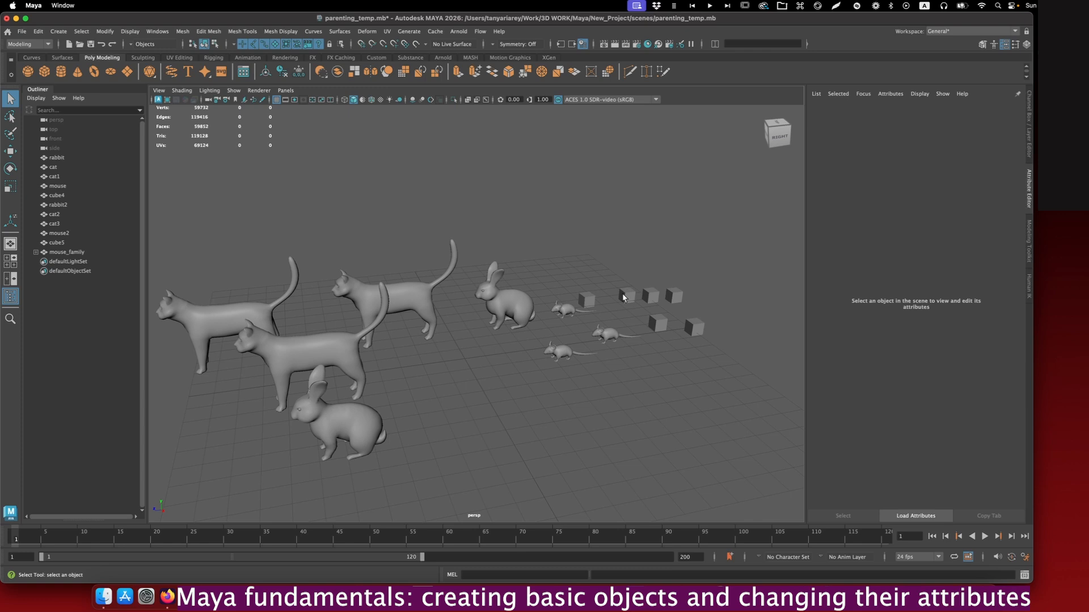
Create a polygon cube and set its height to 6.6, depth to 6 and width, height and depth subdivisions to 3, 4 and 4
{"action": "left_click", "coordinate": [493, 354]}
{"action": "right_click", "coordinate": [467, 346], "text": "shift"}
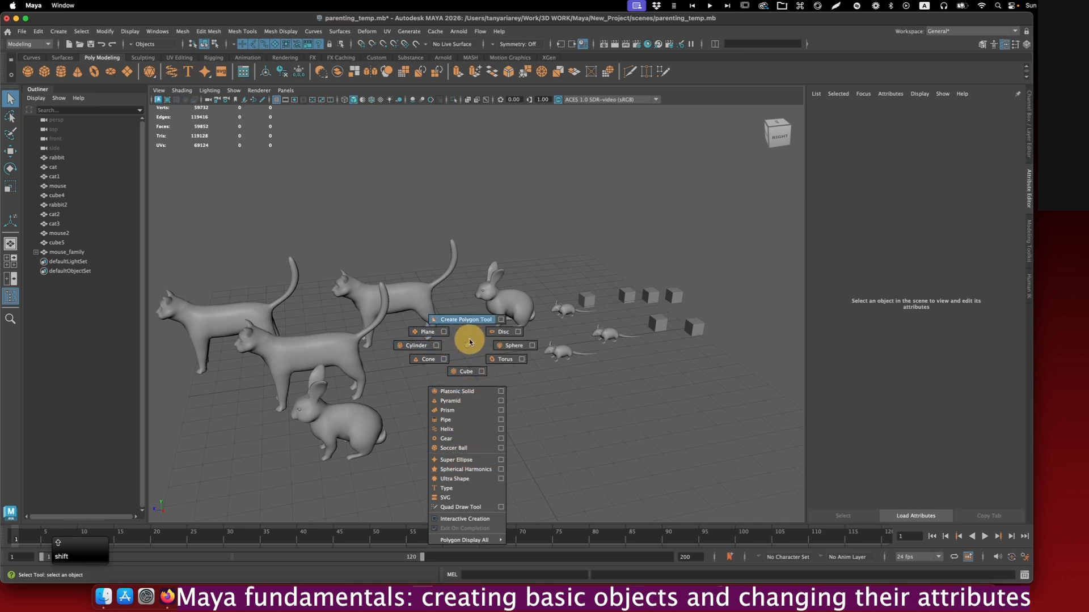
{"action": "left_click", "coordinate": [464, 373]}
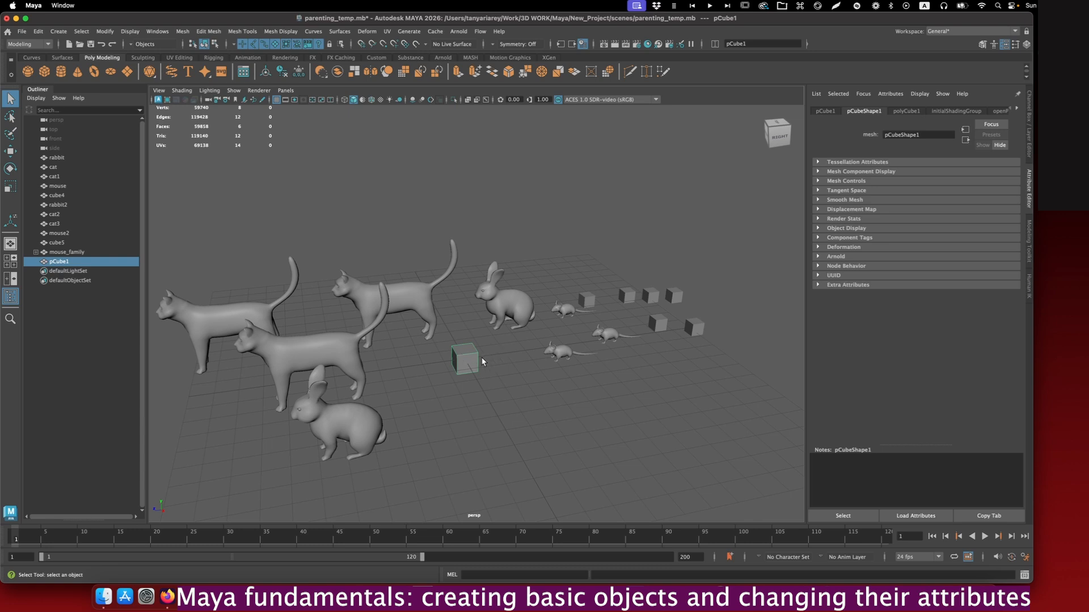
{"action": "left_click", "coordinate": [465, 358]}
{"action": "key", "text": "t"}
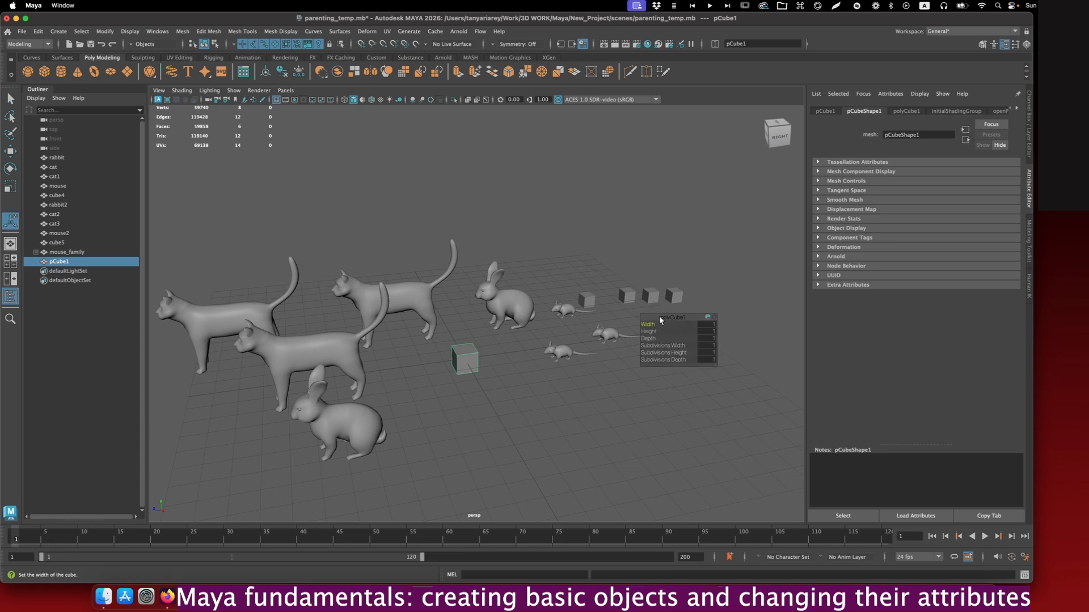
{"action": "left_click_drag", "start_coordinate": [648, 325], "coordinate": [675, 360]}
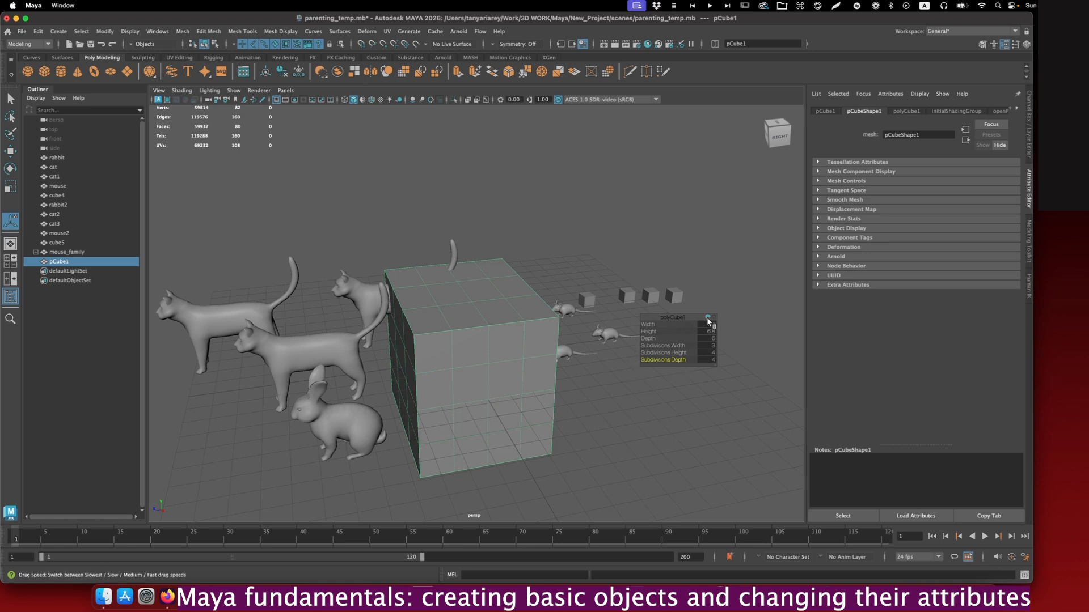
Set the new cube's width to 13.54 and height to 7.79 with the in-view manipulator, switching between its value drag speeds
{"action": "left_click_drag", "start_coordinate": [708, 323], "coordinate": [750, 318]}
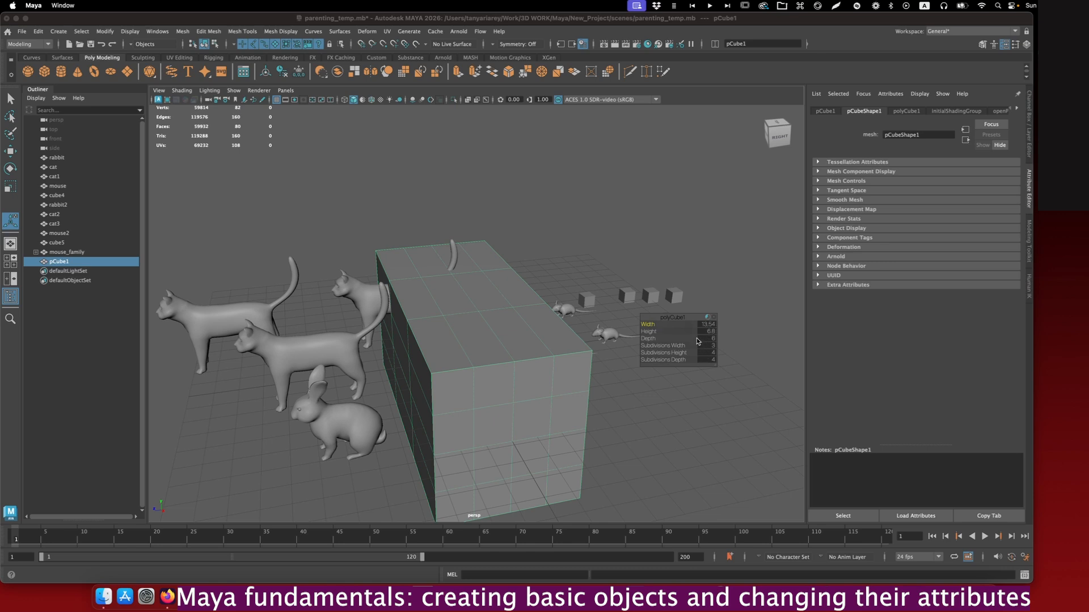
{"action": "left_click", "coordinate": [650, 327]}
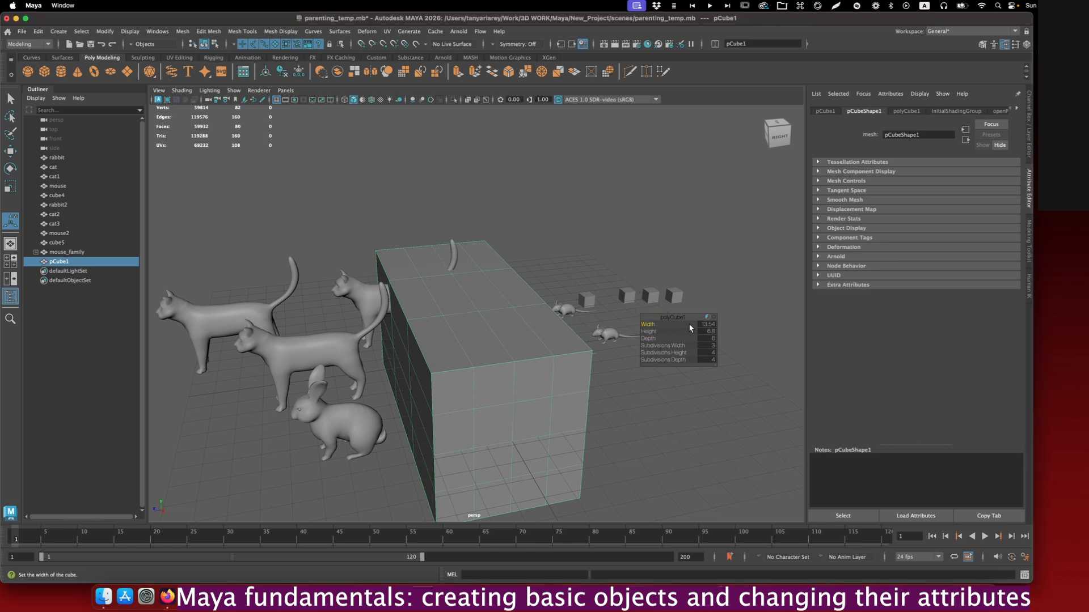
{"action": "left_click", "coordinate": [709, 320]}
{"action": "left_click", "coordinate": [708, 320]}
{"action": "left_click_drag", "start_coordinate": [650, 332], "coordinate": [885, 330]}
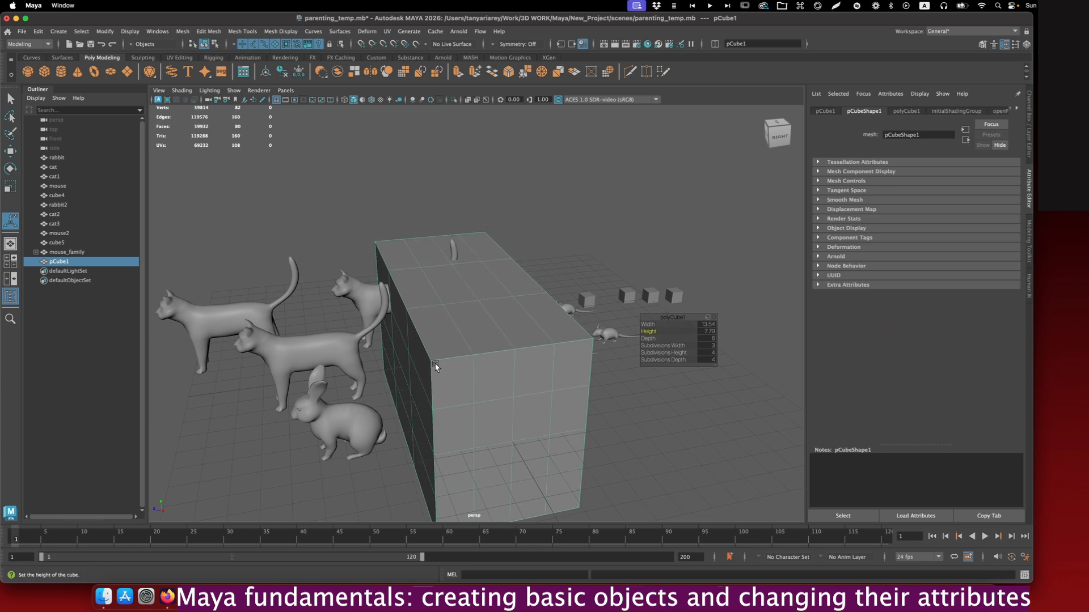
Switch the in-view manipulator to fast drag speed and raise the cube's height to 100
{"action": "left_click", "coordinate": [708, 318]}
{"action": "left_click", "coordinate": [709, 319]}
{"action": "left_click", "coordinate": [708, 319]}
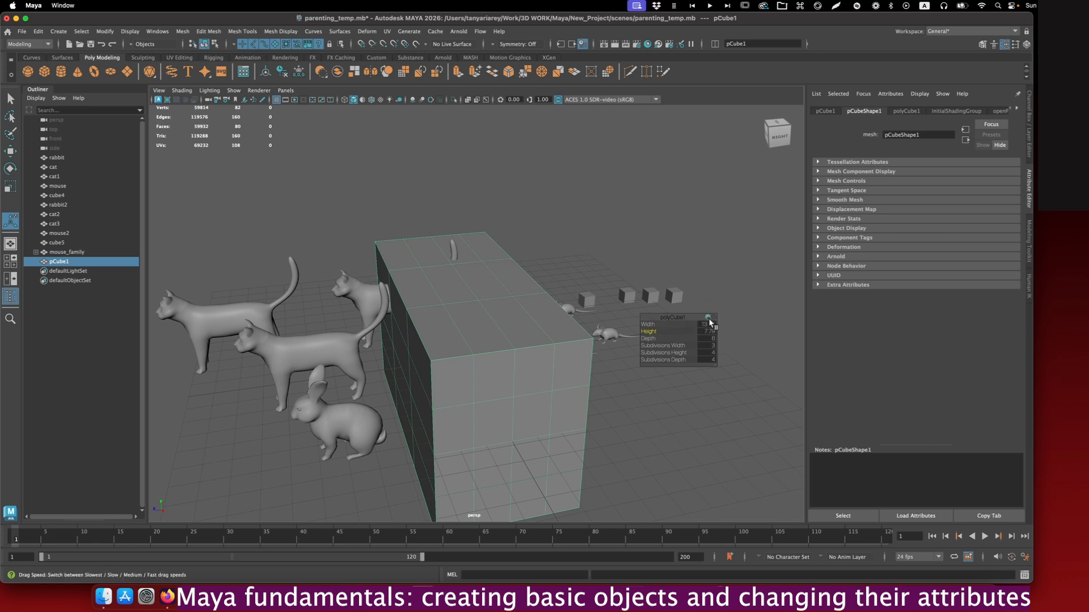
{"action": "left_click_drag", "start_coordinate": [649, 332], "coordinate": [741, 331]}
{"action": "scroll", "coordinate": [453, 340], "scroll_direction": "down", "scroll_amount": 5}
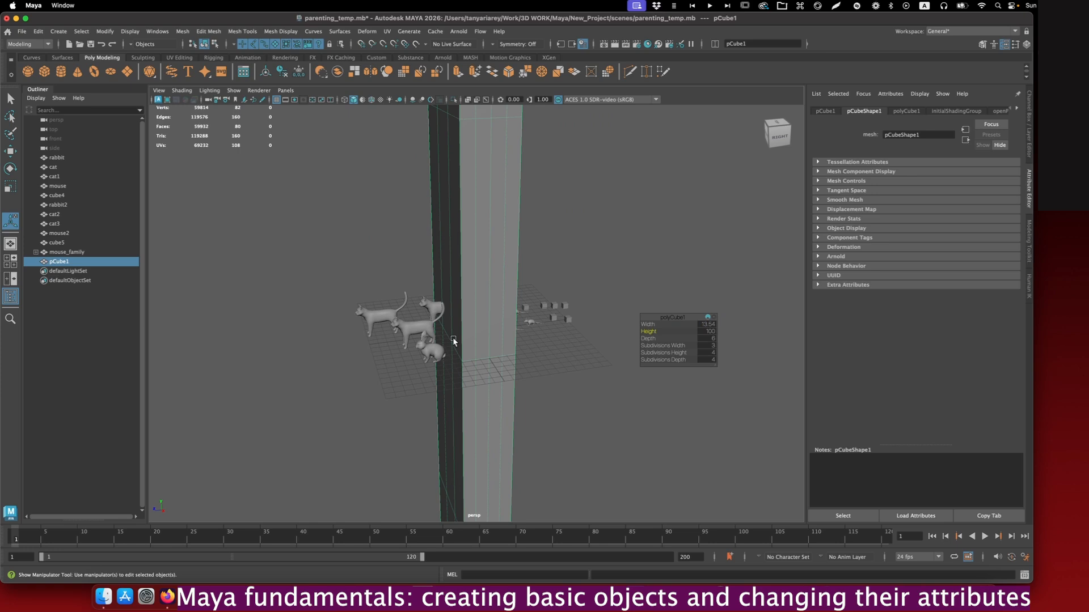
{"action": "scroll", "coordinate": [452, 338], "scroll_direction": "down", "scroll_amount": 6}
{"action": "scroll", "coordinate": [457, 358], "scroll_direction": "up", "scroll_amount": 2}
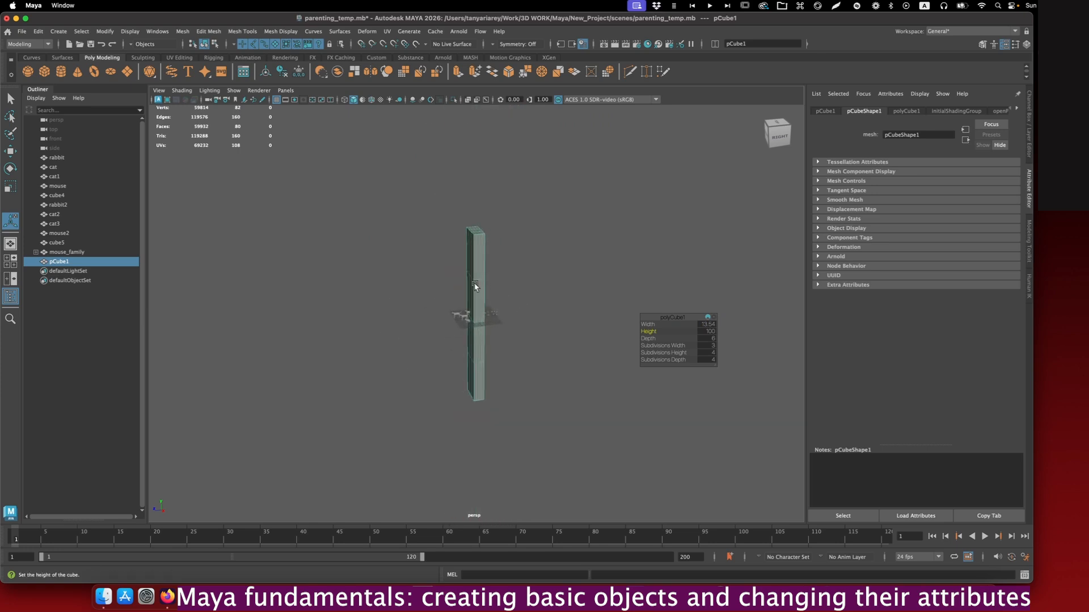
{"action": "scroll", "coordinate": [458, 338], "scroll_direction": "up", "scroll_amount": 5}
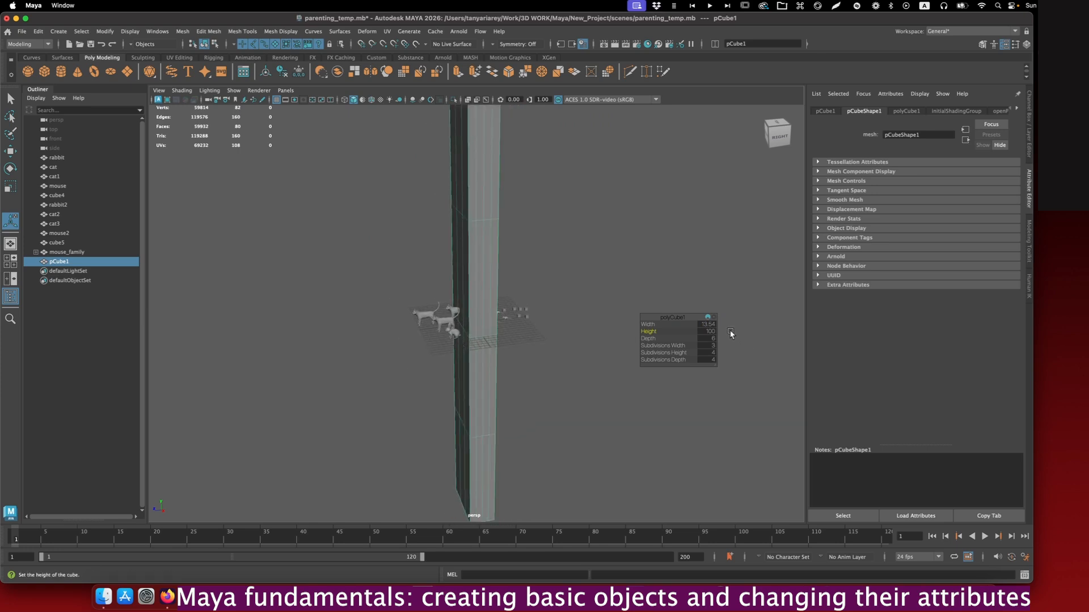
Set the cube's width to 57.54 and height to about 36, and activate the Move tool
{"action": "left_click_drag", "start_coordinate": [653, 331], "coordinate": [638, 331]}
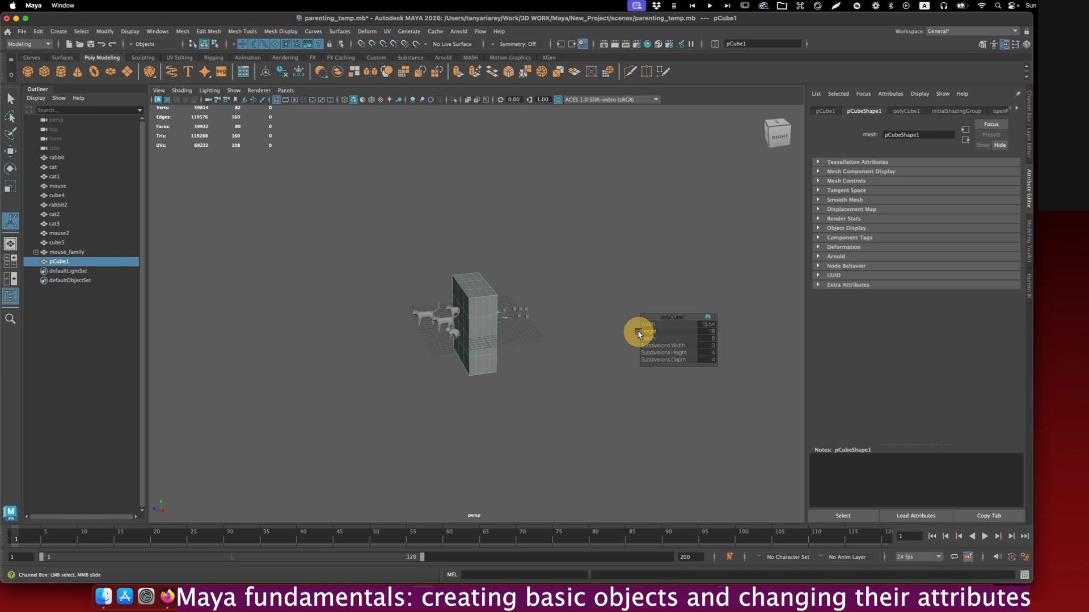
{"action": "key", "text": "w"}
{"action": "scroll", "coordinate": [640, 328], "scroll_direction": "up", "scroll_amount": 5}
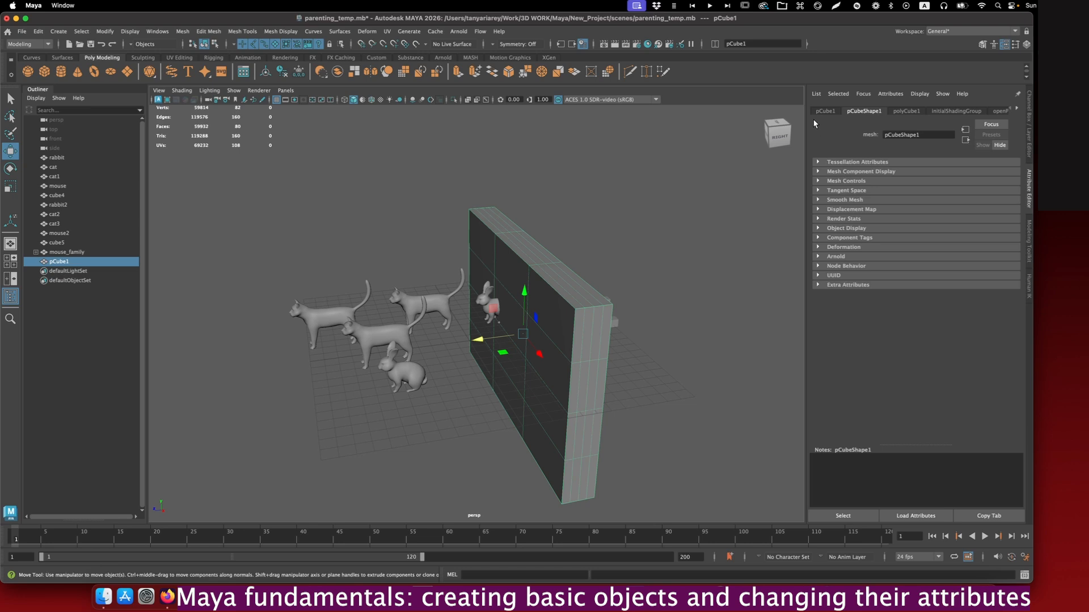
Set the cube's construction attributes to width 42.863, height 24.638 and depth 24.146, and delete the cube
{"action": "left_click", "coordinate": [895, 112]}
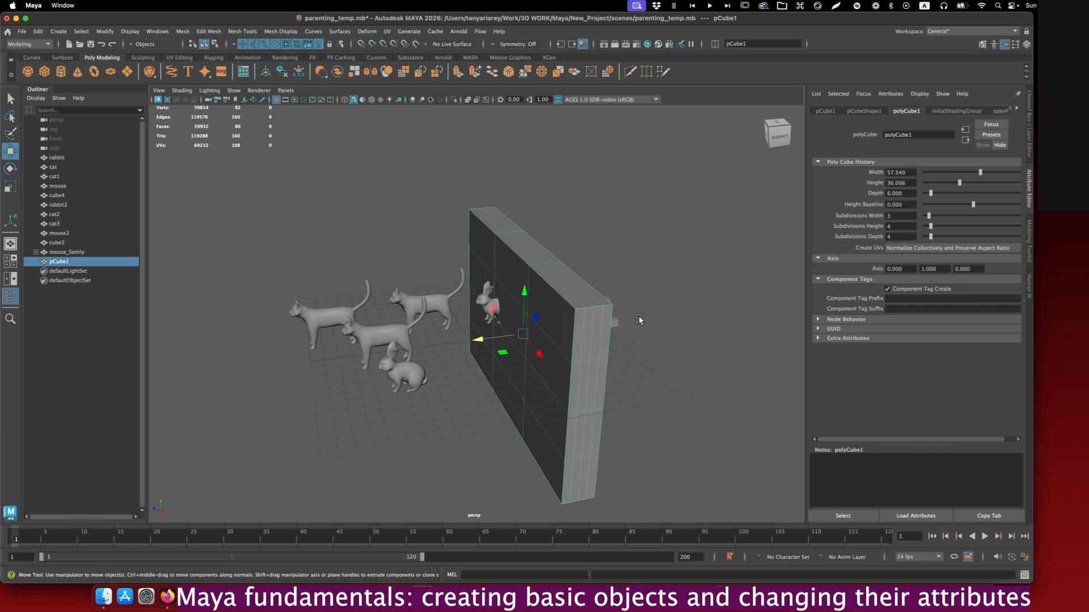
{"action": "left_click_drag", "start_coordinate": [982, 175], "coordinate": [949, 193]}
{"action": "left_click", "coordinate": [579, 310]}
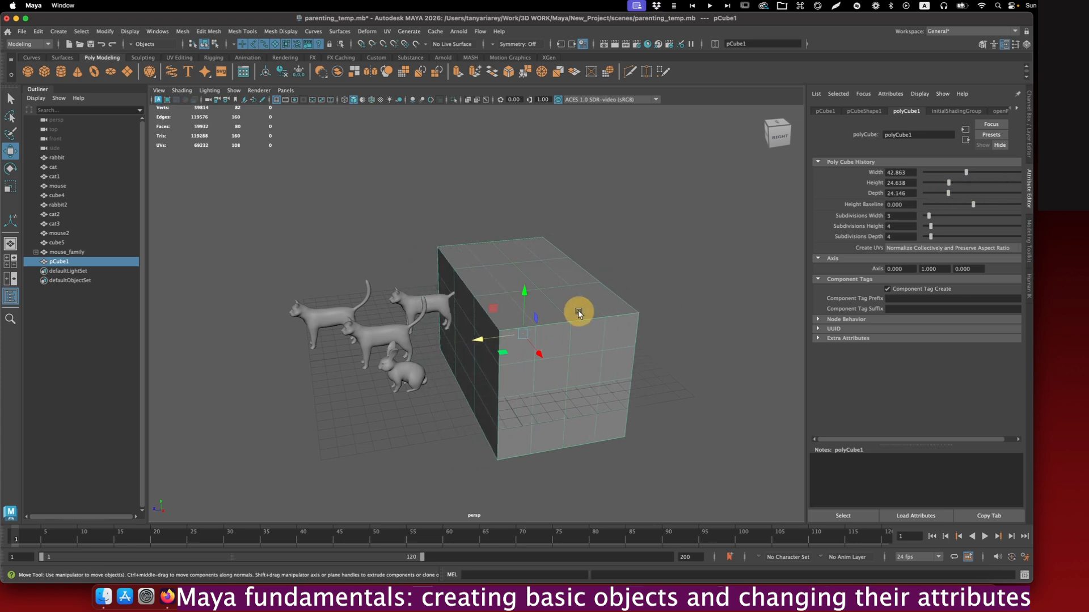
{"action": "key", "text": "BackSpace"}
Create a polygon torus at the centre of the grid
{"action": "left_click", "coordinate": [469, 343]}
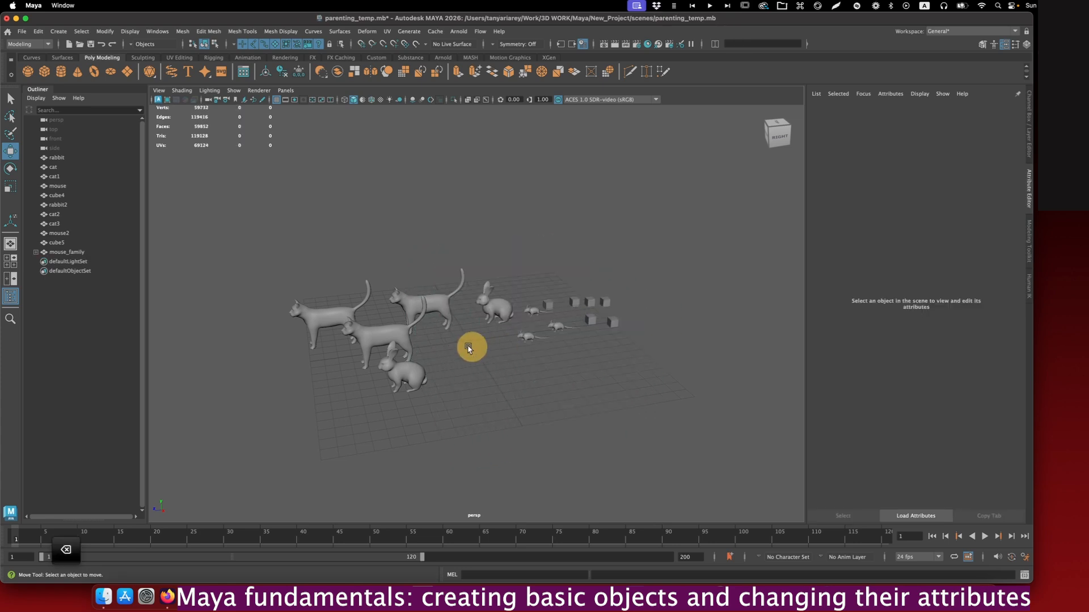
{"action": "right_click", "coordinate": [476, 337], "text": "shift"}
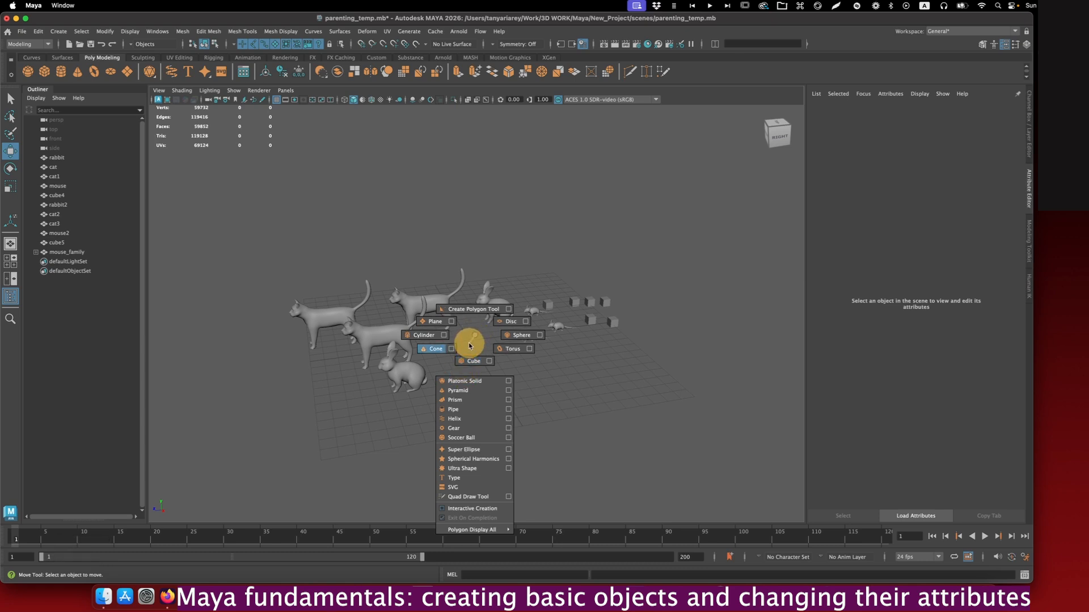
{"action": "left_click", "coordinate": [493, 347]}
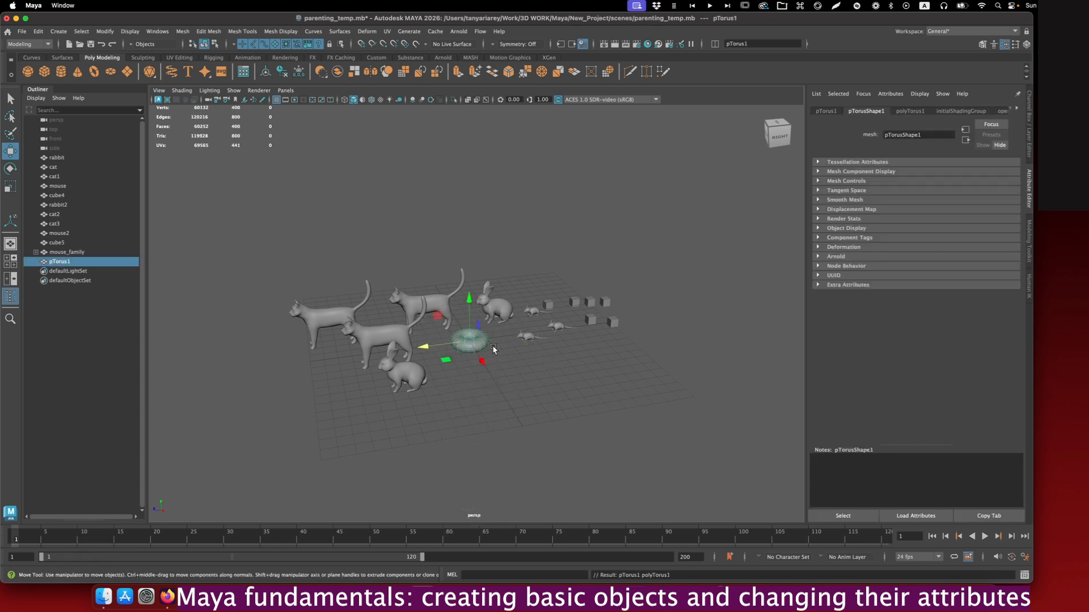
{"action": "scroll", "coordinate": [481, 339], "scroll_direction": "up", "scroll_amount": 5}
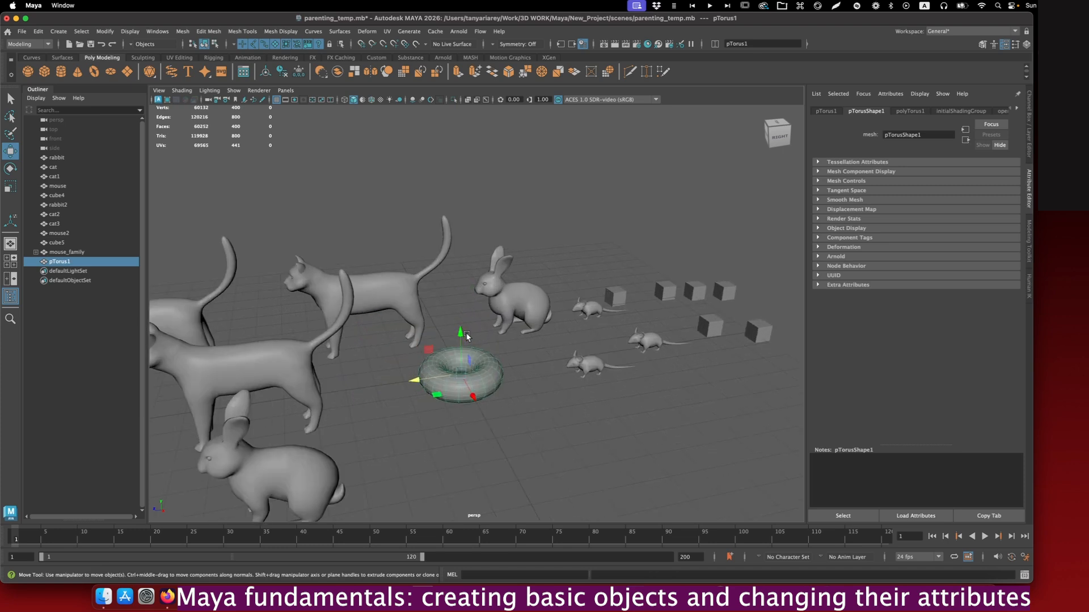
Set the torus's radius to 3.38, section radius to 1.133, twist to 62.697, axis subdivisions to 14 and height subdivisions to 5
{"action": "left_click", "coordinate": [904, 112]}
{"action": "left_click_drag", "start_coordinate": [927, 174], "coordinate": [926, 182]}
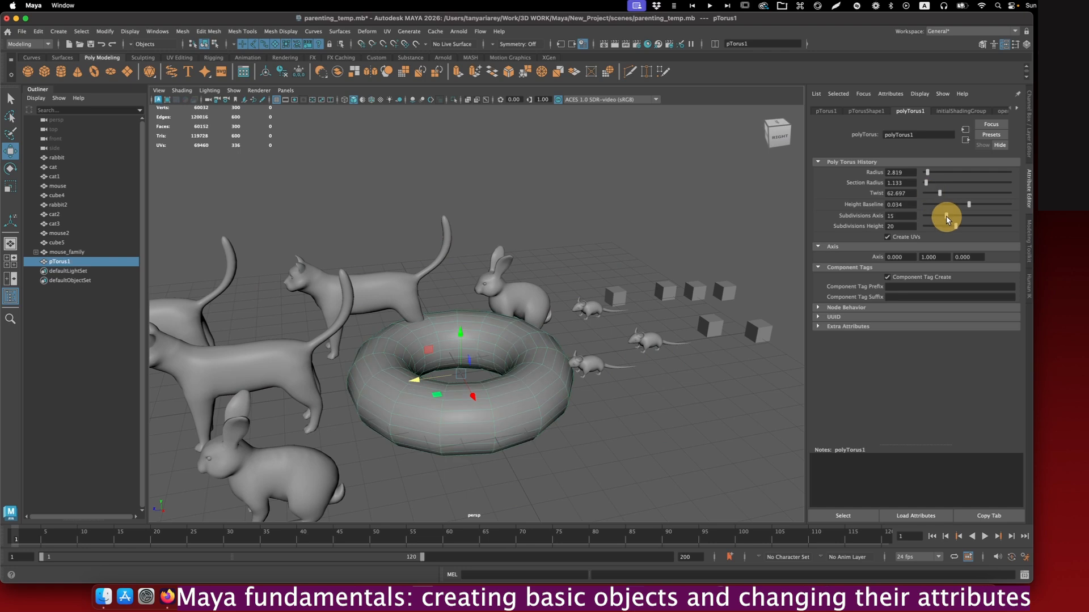
{"action": "left_click_drag", "start_coordinate": [947, 216], "coordinate": [929, 232]}
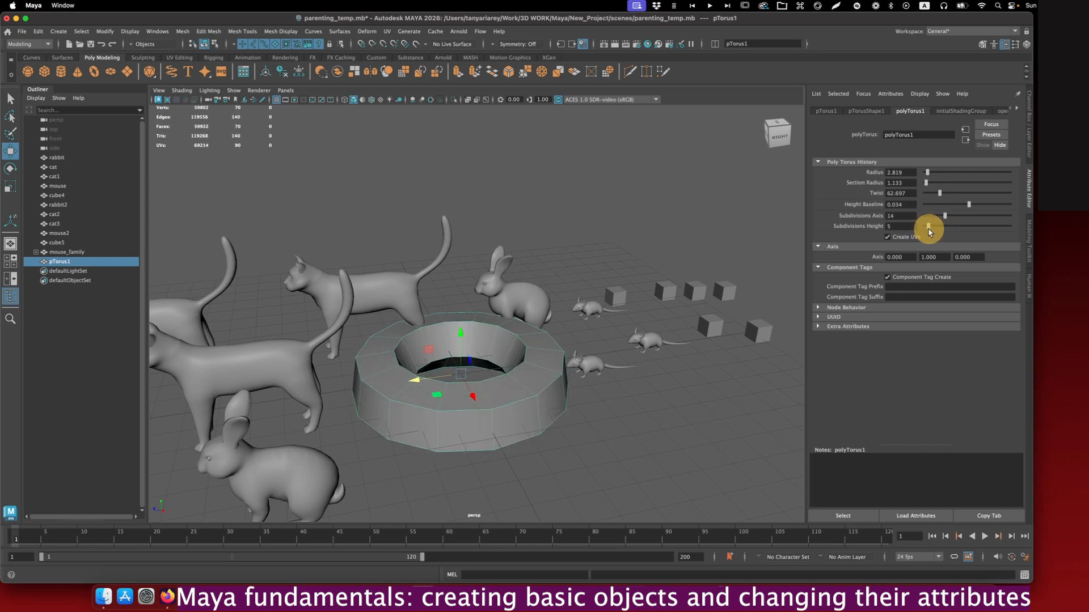
{"action": "left_click_drag", "start_coordinate": [927, 173], "coordinate": [925, 183]}
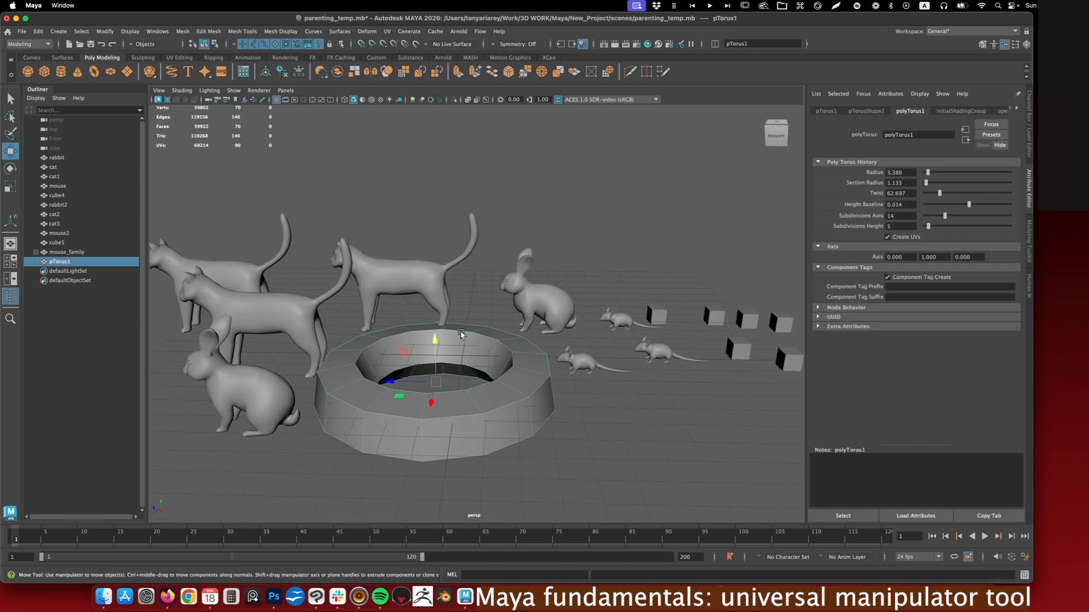
Activate the Universal Manipulator on the torus
{"action": "left_click_drag", "start_coordinate": [477, 321], "coordinate": [461, 294], "text": "alt"}
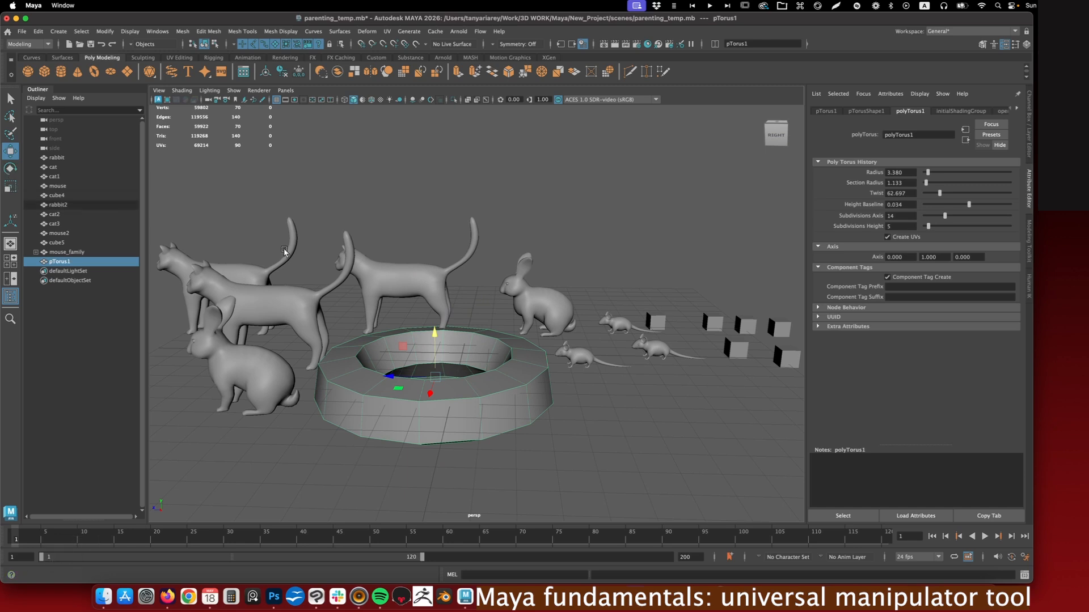
{"action": "key", "text": "t"}
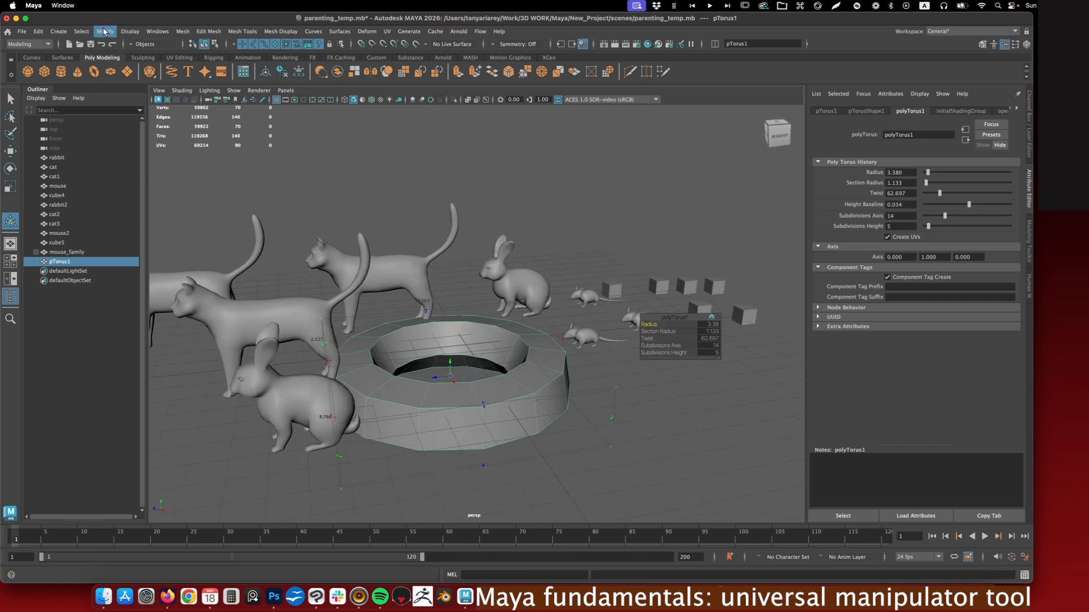
{"action": "left_click", "coordinate": [112, 33]}
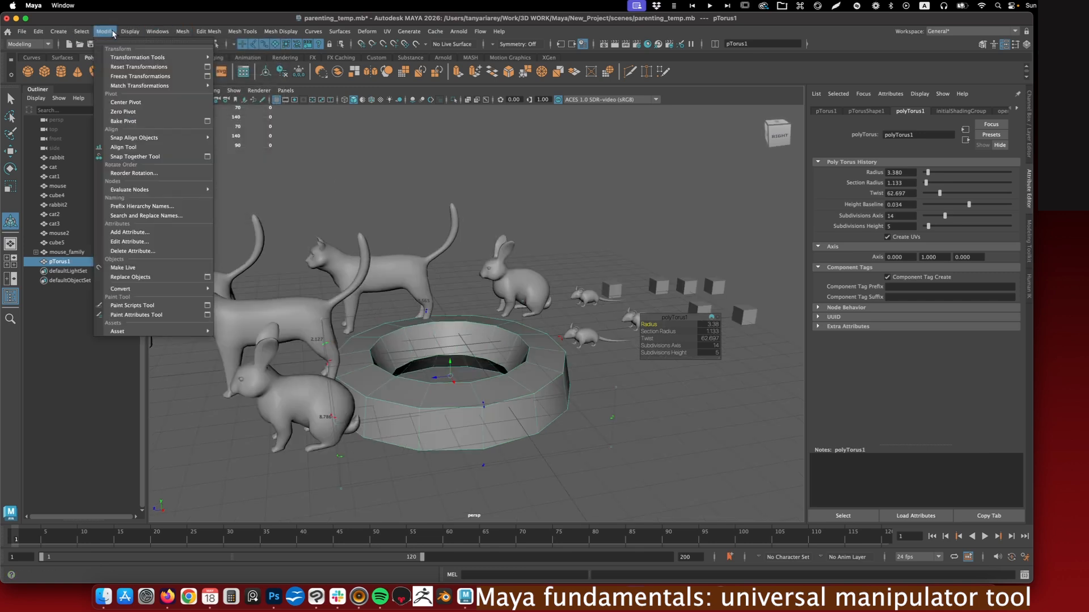
{"action": "mouse_move", "coordinate": [121, 58]}
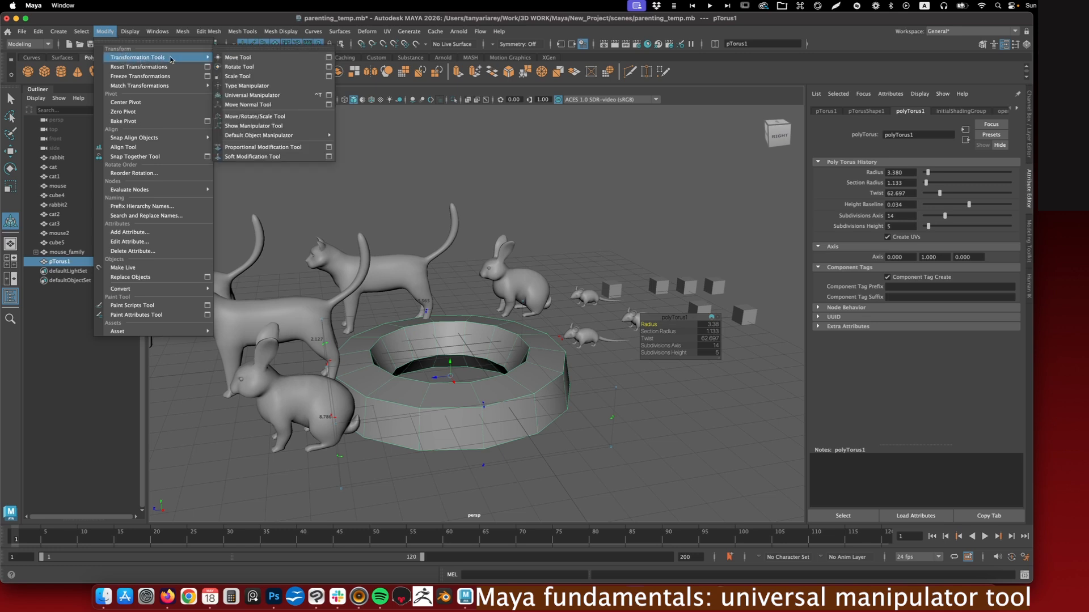
{"action": "left_click", "coordinate": [265, 98]}
{"action": "left_click_drag", "start_coordinate": [610, 344], "coordinate": [492, 327], "text": "alt"}
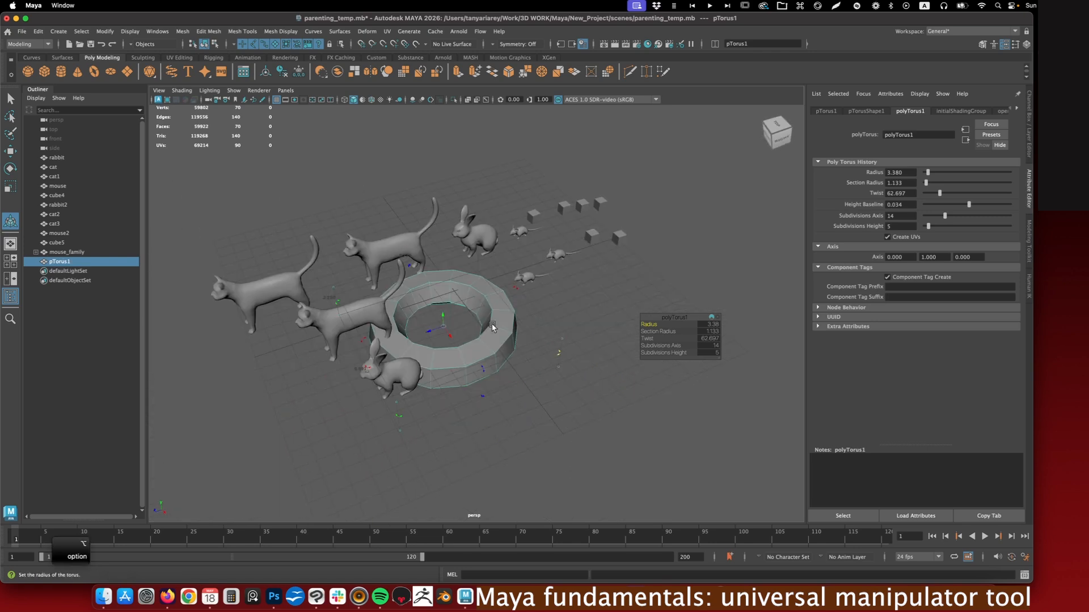
Isolate the torus in the viewport and examine the Universal Manipulator's handles around it from several angles
{"action": "key", "text": "ctrl+1"}
{"action": "right_click_drag", "start_coordinate": [492, 323], "coordinate": [493, 311], "text": "alt"}
{"action": "left_click_drag", "start_coordinate": [493, 311], "coordinate": [531, 292], "text": "alt"}
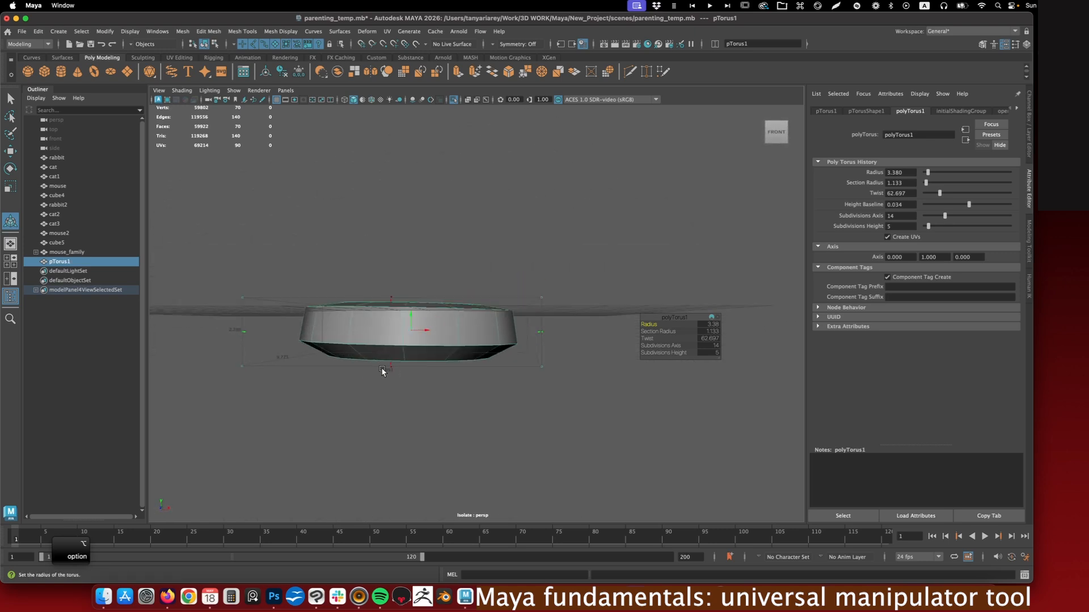
{"action": "left_click_drag", "start_coordinate": [433, 309], "coordinate": [410, 326], "text": "alt"}
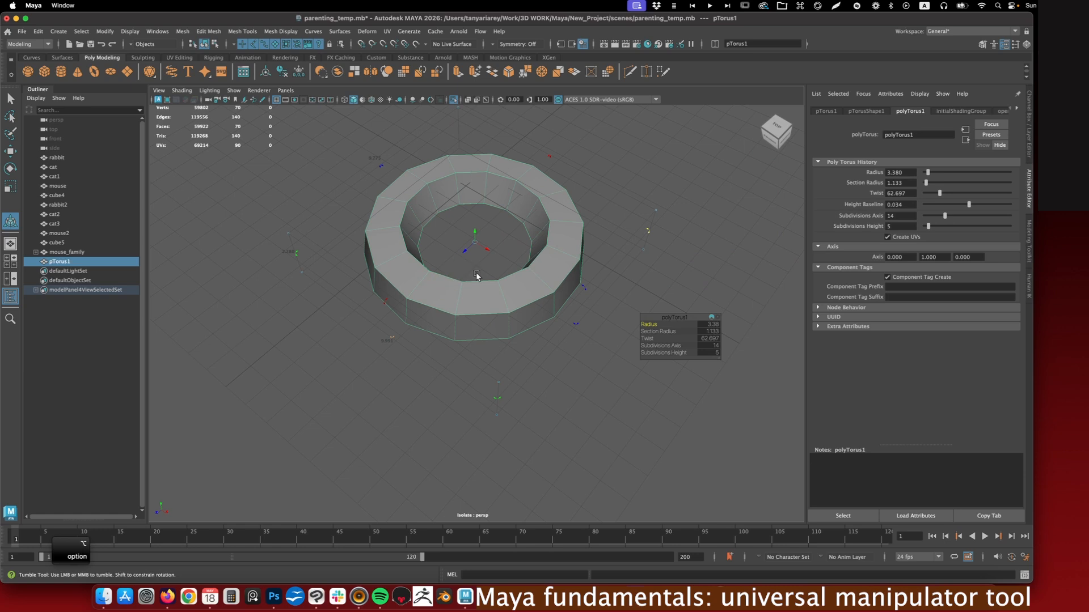
{"action": "left_click_drag", "start_coordinate": [259, 273], "coordinate": [297, 284], "text": "alt"}
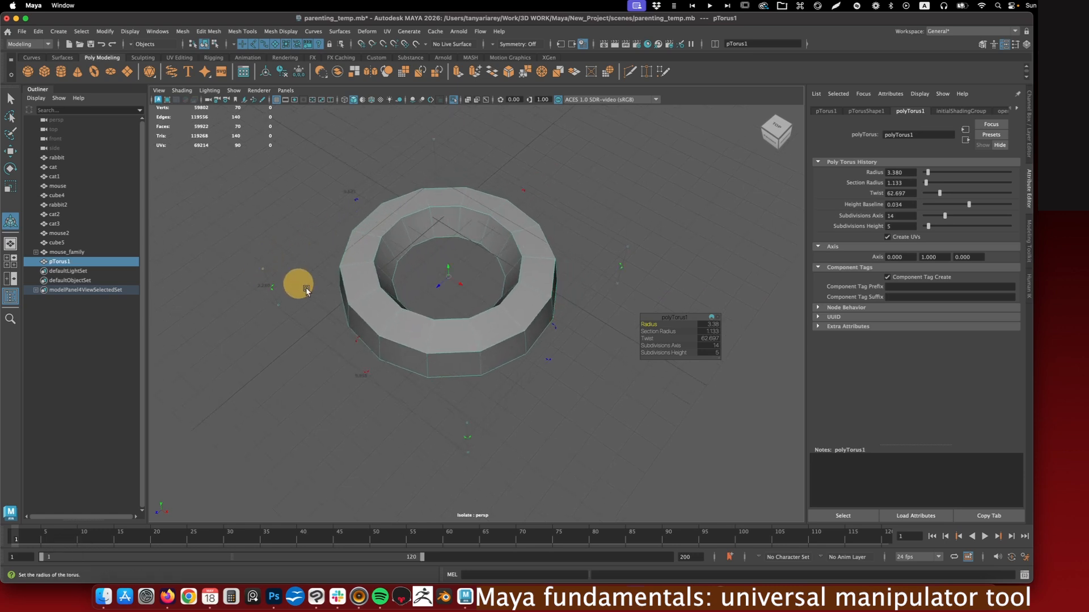
{"action": "left_click_drag", "start_coordinate": [467, 437], "coordinate": [474, 261], "text": "ctrl"}
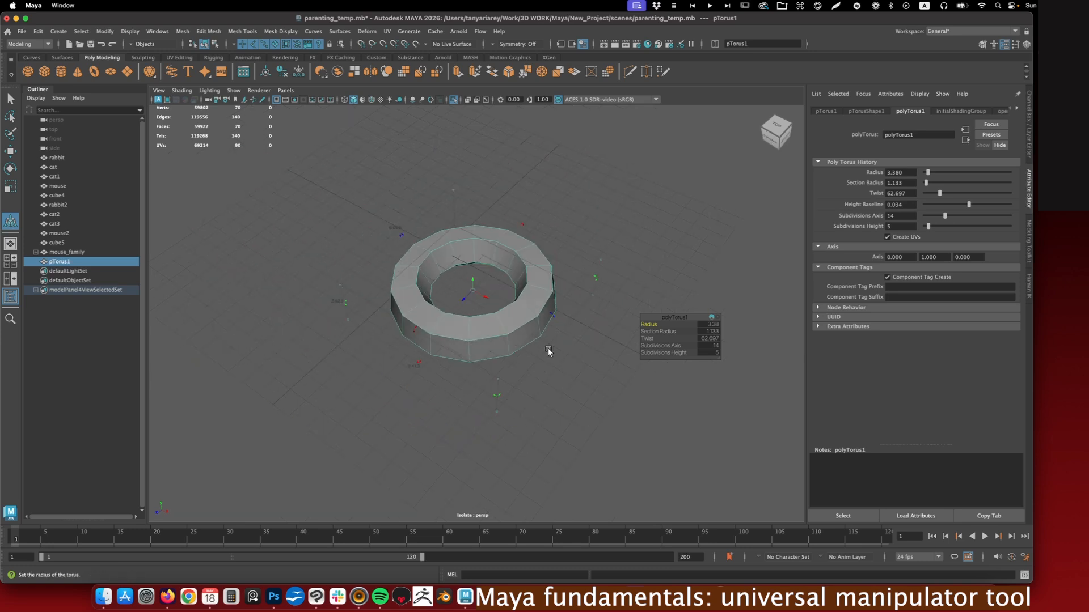
Inspect the isolated torus's Universal Manipulator handles from a lower viewing angle
{"action": "mouse_move", "coordinate": [520, 323]}
{"action": "left_mouse_down"}
{"action": "mouse_move", "coordinate": [437, 231]}
{"action": "mouse_move", "coordinate": [401, 211]}
{"action": "mouse_move", "coordinate": [558, 338]}
{"action": "mouse_move", "coordinate": [457, 231]}
{"action": "mouse_move", "coordinate": [401, 197]}
{"action": "mouse_move", "coordinate": [499, 317]}
{"action": "left_mouse_up"}
{"action": "left_click_drag", "start_coordinate": [350, 314], "coordinate": [590, 371]}
{"action": "middle_click_drag", "start_coordinate": [590, 371], "coordinate": [537, 381], "text": "alt"}
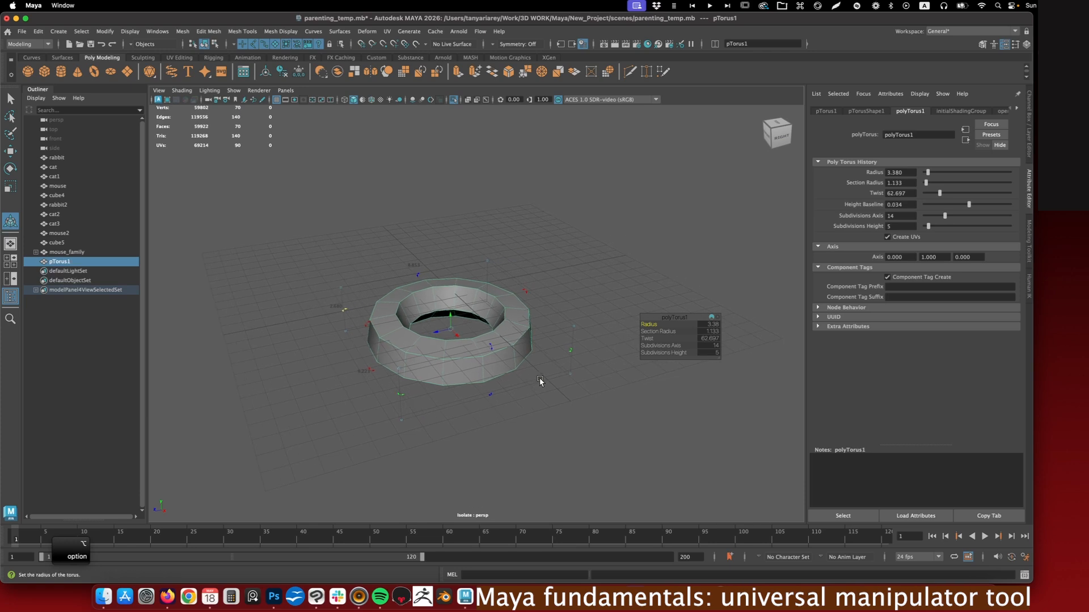
{"action": "left_click_drag", "start_coordinate": [539, 381], "coordinate": [537, 372], "text": "alt"}
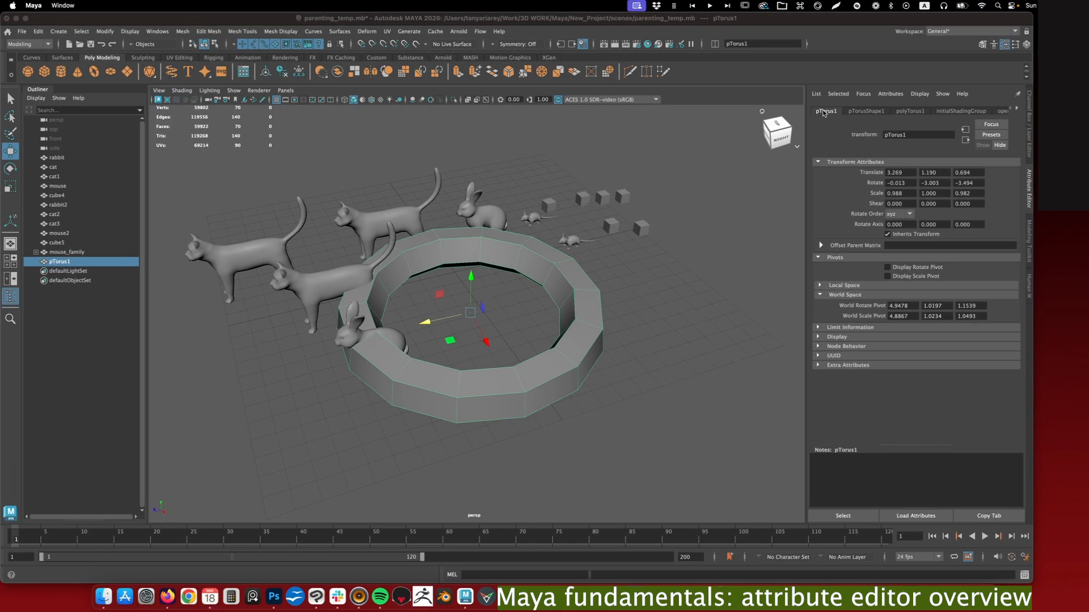
Freely transform the torus to translate 1.883, 1.207, 0.223, an X rotation of 5.9 and a scale of about 1.38
{"action": "left_click", "coordinate": [1018, 110]}
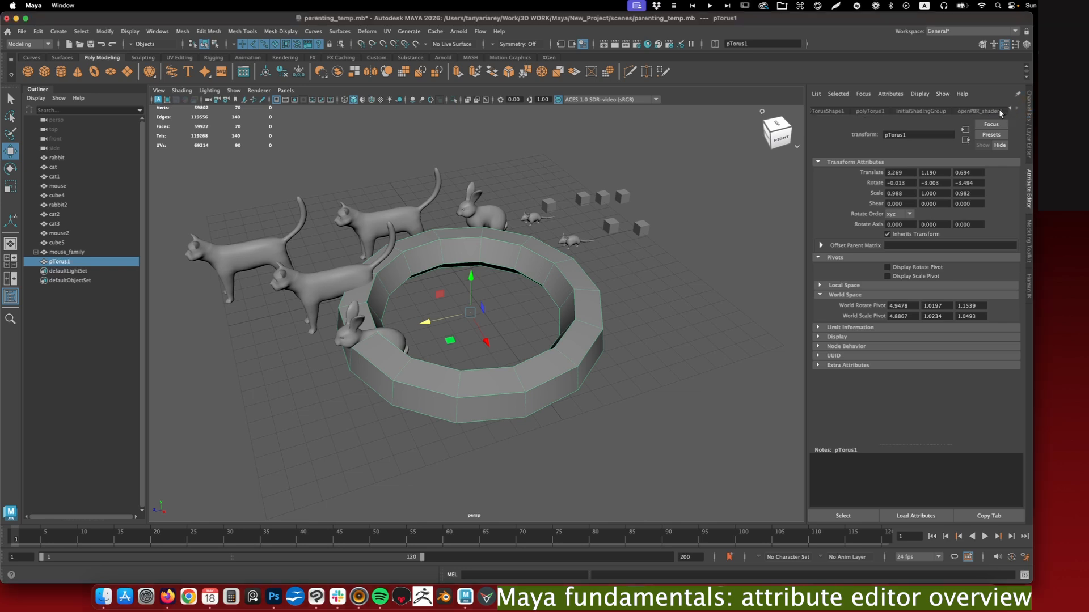
{"action": "left_click", "coordinate": [1013, 110]}
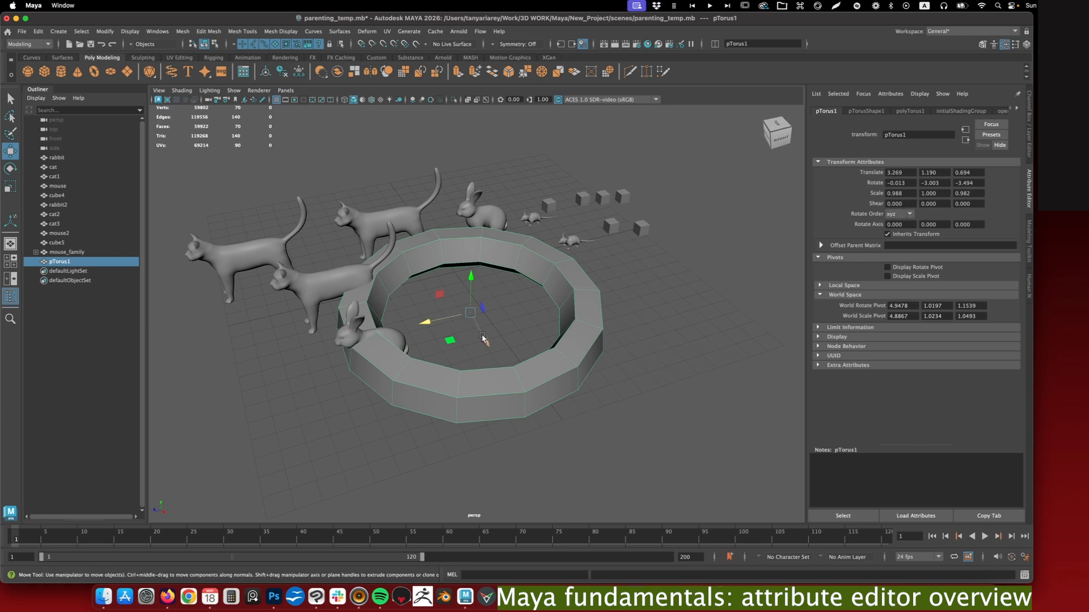
{"action": "left_click_drag", "start_coordinate": [482, 338], "coordinate": [485, 292]}
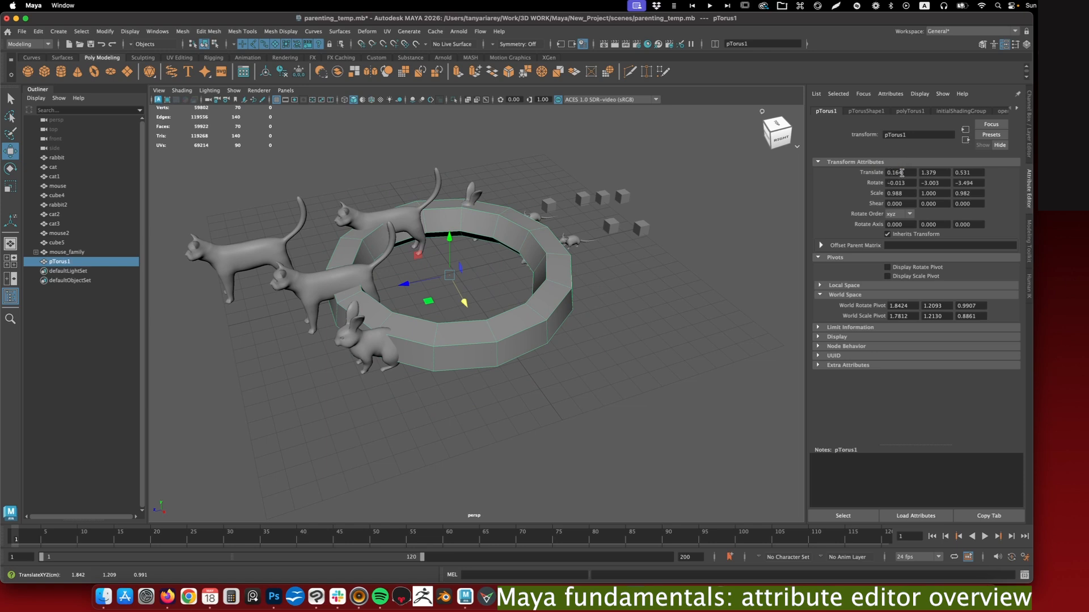
{"action": "left_click_drag", "start_coordinate": [418, 282], "coordinate": [570, 247]}
{"action": "key", "text": "e"}
{"action": "key", "text": "r"}
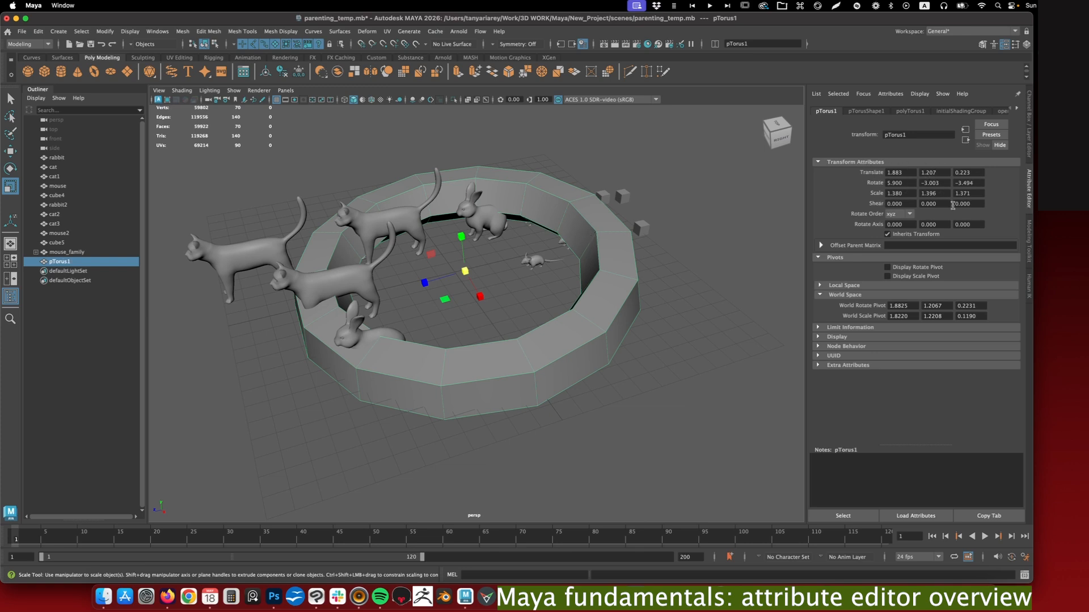
Set the torus's scale to 1 on all three axes and reset its transformations
{"action": "left_click", "coordinate": [899, 193]}
{"action": "left_click", "coordinate": [945, 193]}
{"action": "left_click_drag", "start_coordinate": [907, 193], "coordinate": [866, 188]}
{"action": "type", "text": "1"}
{"action": "mouse_move", "coordinate": [939, 192]}
{"action": "left_mouse_down"}
{"action": "mouse_move", "coordinate": [916, 191]}
{"action": "mouse_move", "coordinate": [935, 188]}
{"action": "left_mouse_up"}
{"action": "type", "text": "11"}
{"action": "key", "text": "Return"}
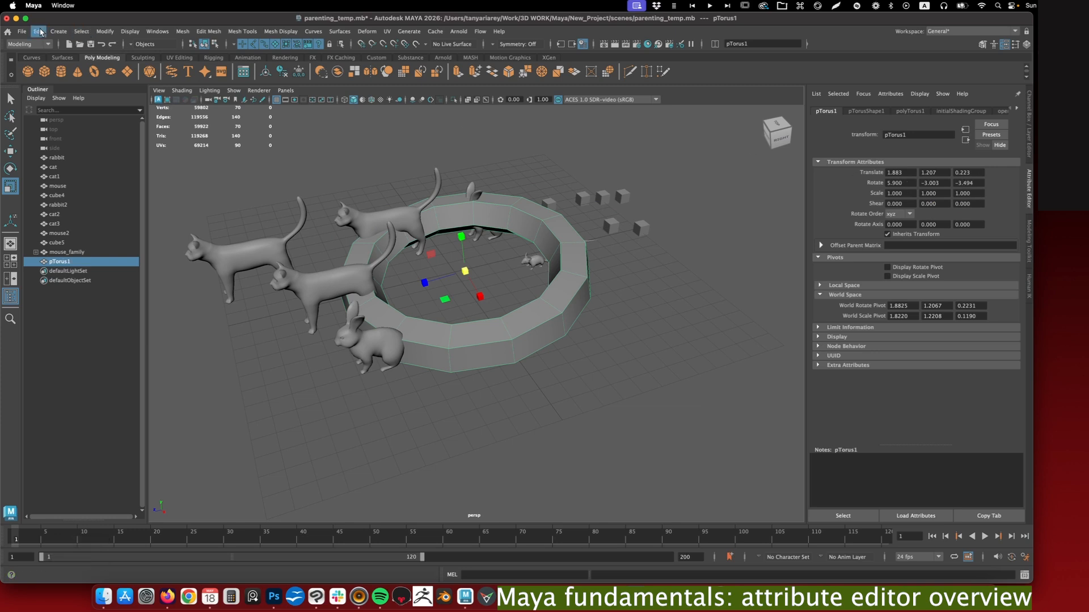
{"action": "left_click", "coordinate": [104, 31]}
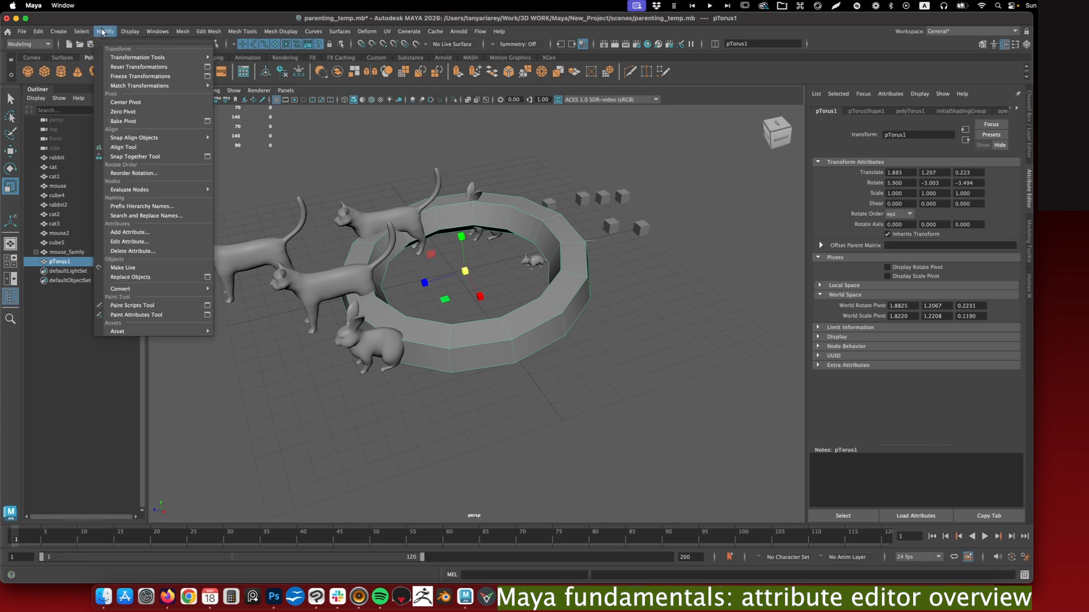
{"action": "left_click", "coordinate": [129, 67]}
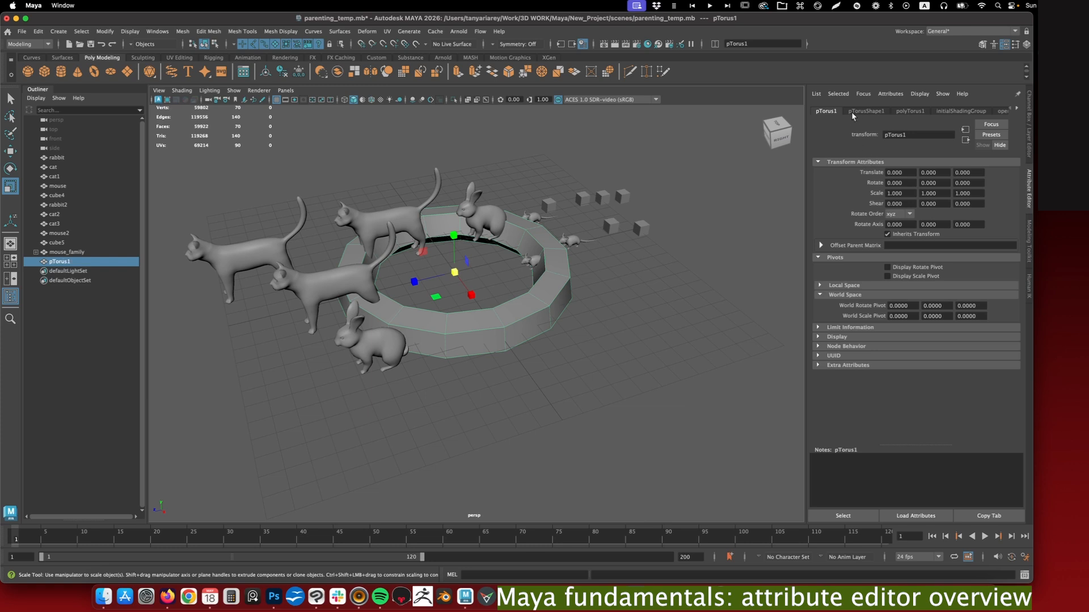
Toggle Smooth Mesh Preview on and off for the torus's shape to compare the smoothed and faceted display
{"action": "left_click", "coordinate": [867, 111]}
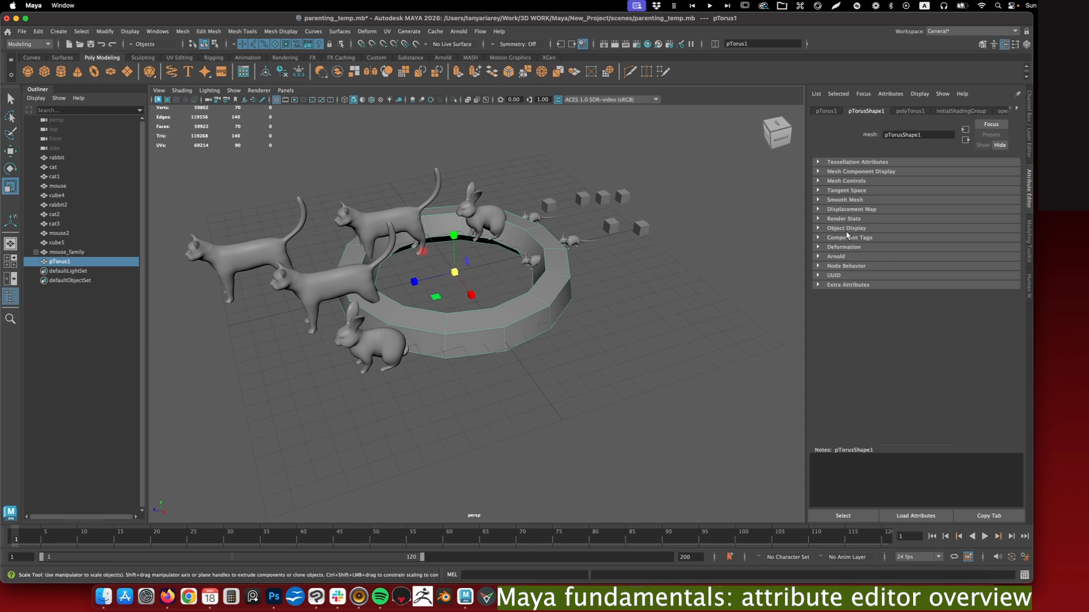
{"action": "left_click", "coordinate": [819, 201]}
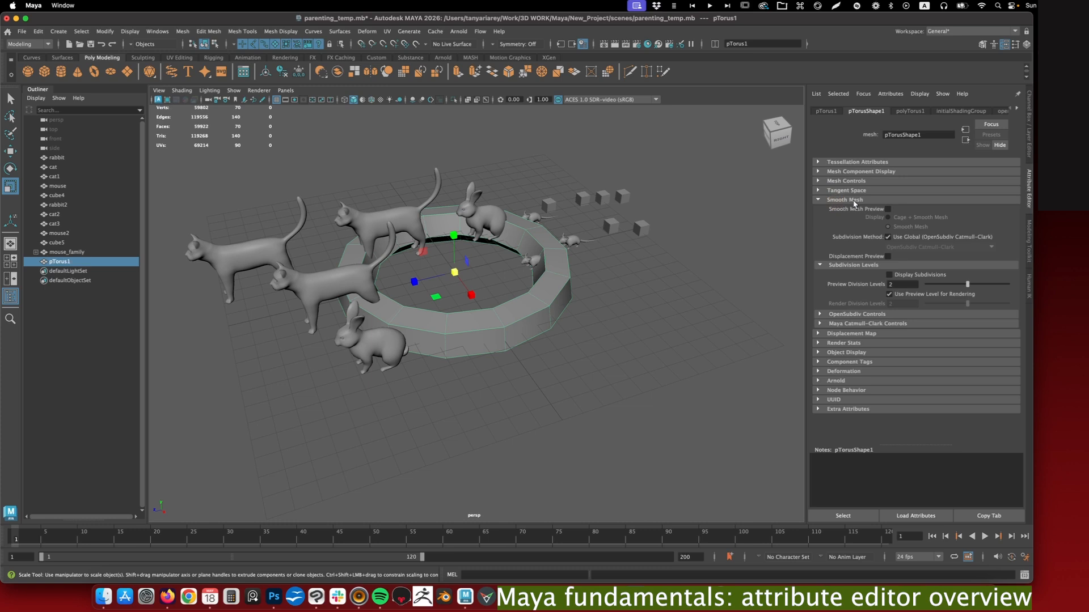
{"action": "left_click", "coordinate": [888, 209]}
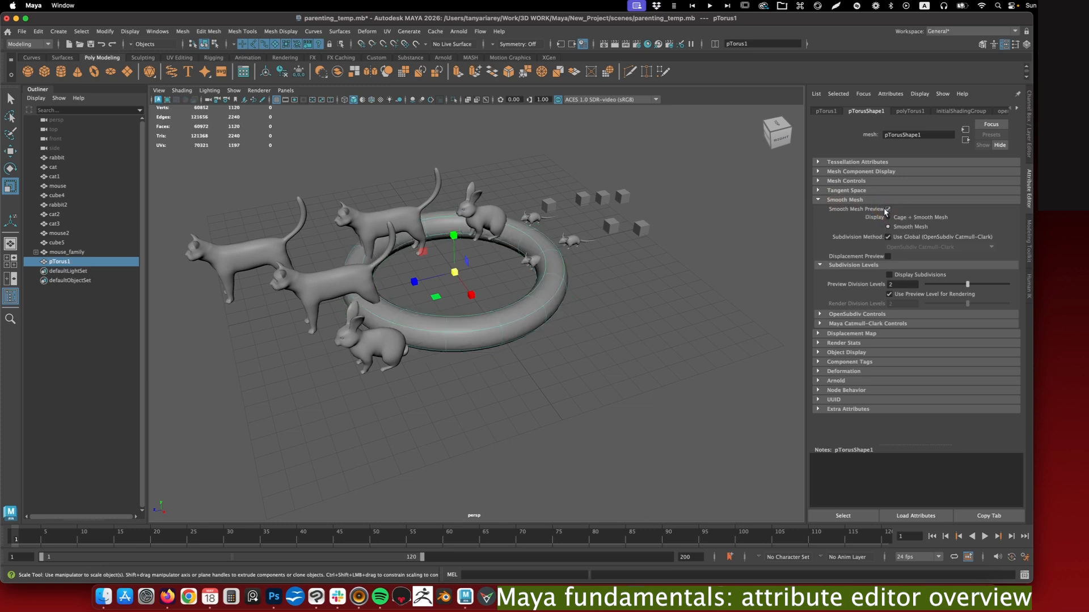
{"action": "left_click", "coordinate": [887, 209]}
{"action": "left_click", "coordinate": [888, 210]}
{"action": "left_click", "coordinate": [888, 209]}
{"action": "left_click", "coordinate": [839, 200]}
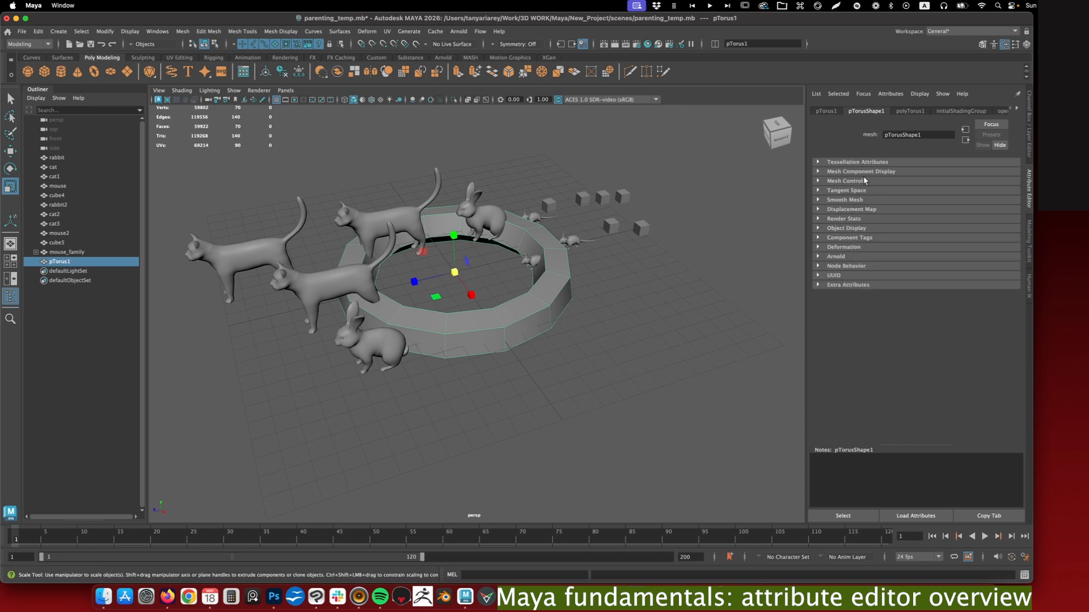
Set the torus's radius to 5.627 and section radius to 2.257, and reduce its axis subdivisions until the ring is four-sided
{"action": "left_click", "coordinate": [828, 112]}
{"action": "left_click", "coordinate": [877, 112]}
{"action": "left_click", "coordinate": [827, 112]}
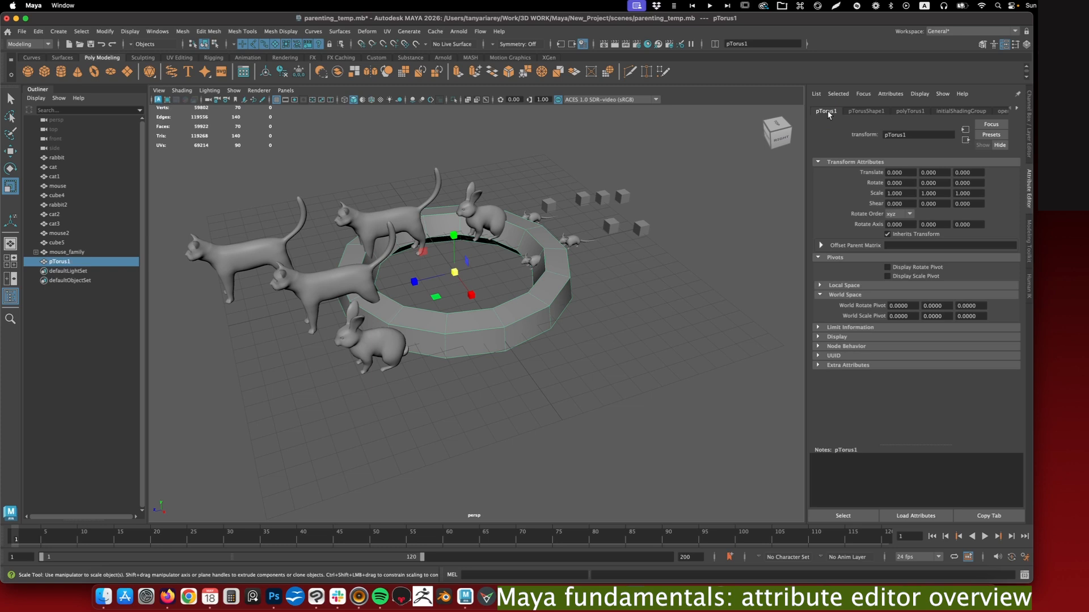
{"action": "left_click", "coordinate": [909, 111]}
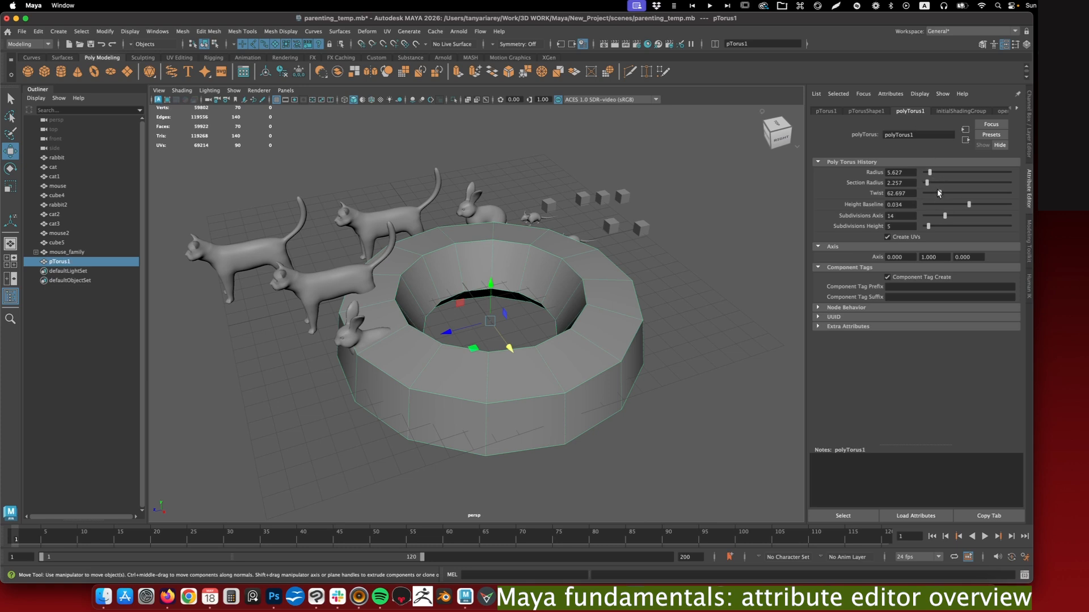
{"action": "left_click_drag", "start_coordinate": [944, 216], "coordinate": [928, 221]}
Review the attributes of the torus's initialShadingGroup and its openPBR_shader1 material, switching between the two nodes
{"action": "left_click", "coordinate": [960, 111]}
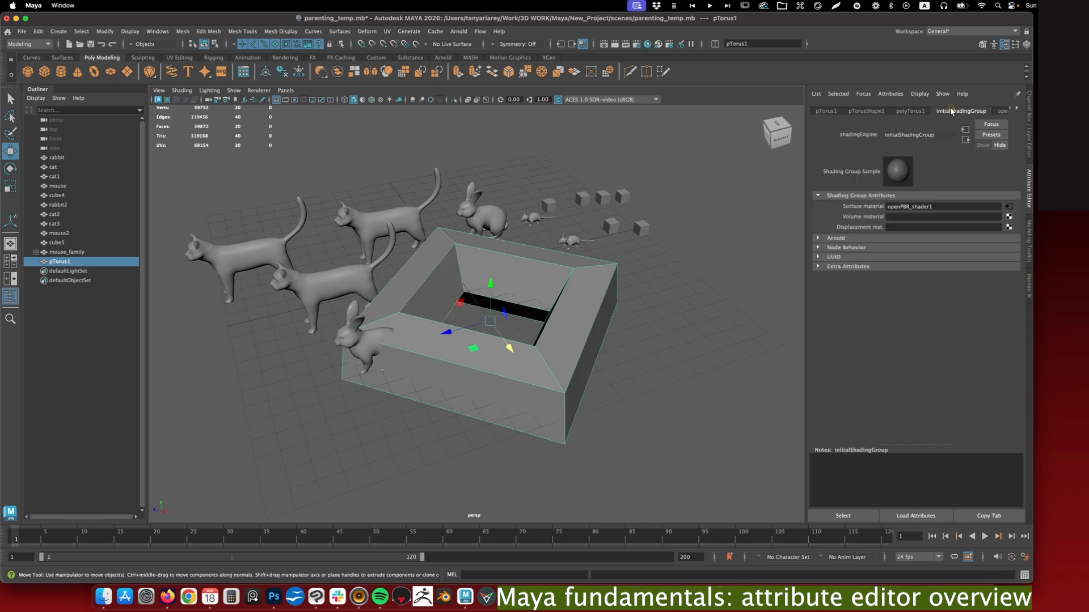
{"action": "left_click", "coordinate": [1002, 112]}
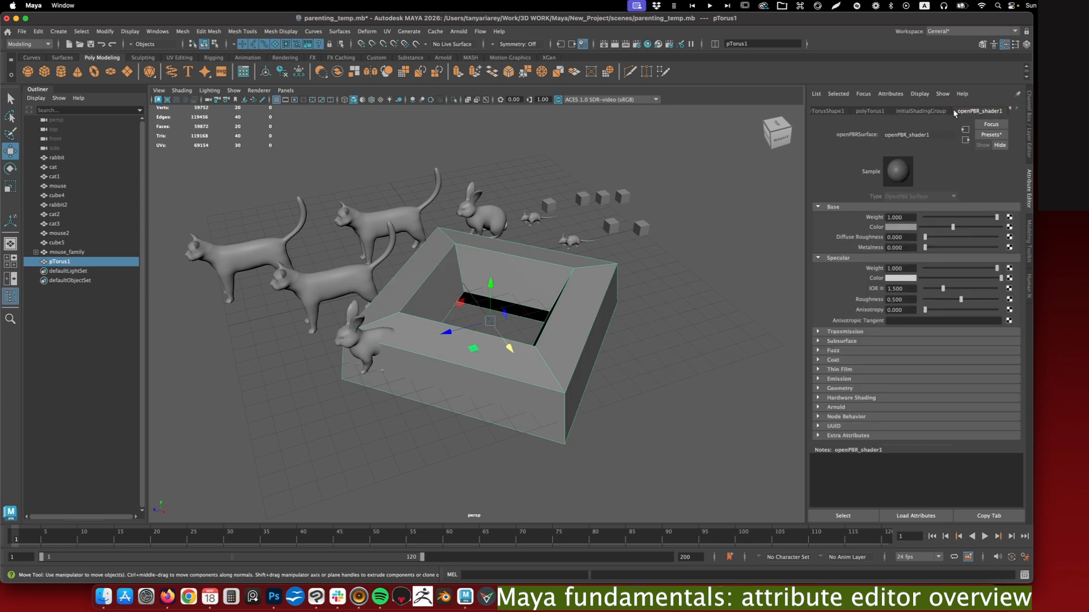
{"action": "left_click", "coordinate": [943, 112]}
{"action": "left_click", "coordinate": [976, 113]}
{"action": "left_click", "coordinate": [927, 112]}
{"action": "left_click", "coordinate": [968, 112]}
{"action": "left_click", "coordinate": [933, 112]}
{"action": "left_click", "coordinate": [968, 112]}
{"action": "left_click", "coordinate": [936, 111]}
{"action": "left_click", "coordinate": [975, 112]}
{"action": "left_click", "coordinate": [930, 112]}
{"action": "left_click", "coordinate": [985, 112]}
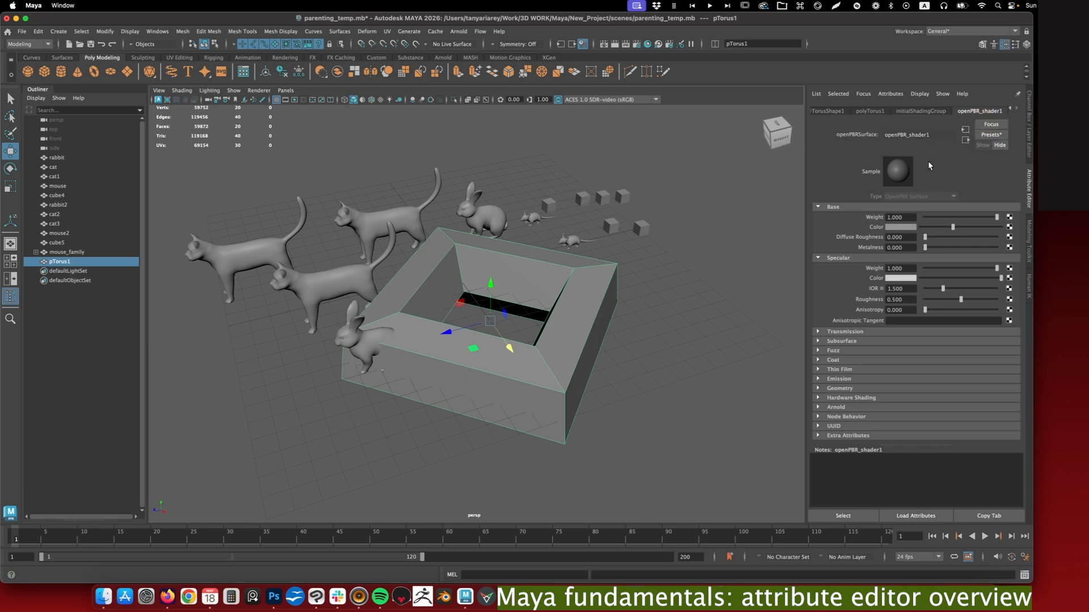
{"action": "left_click", "coordinate": [920, 111]}
{"action": "left_click", "coordinate": [968, 110]}
Set the torus's axis subdivisions to 6 and height baseline to 1 among its polyTorus1 construction inputs
{"action": "left_click", "coordinate": [1031, 161]}
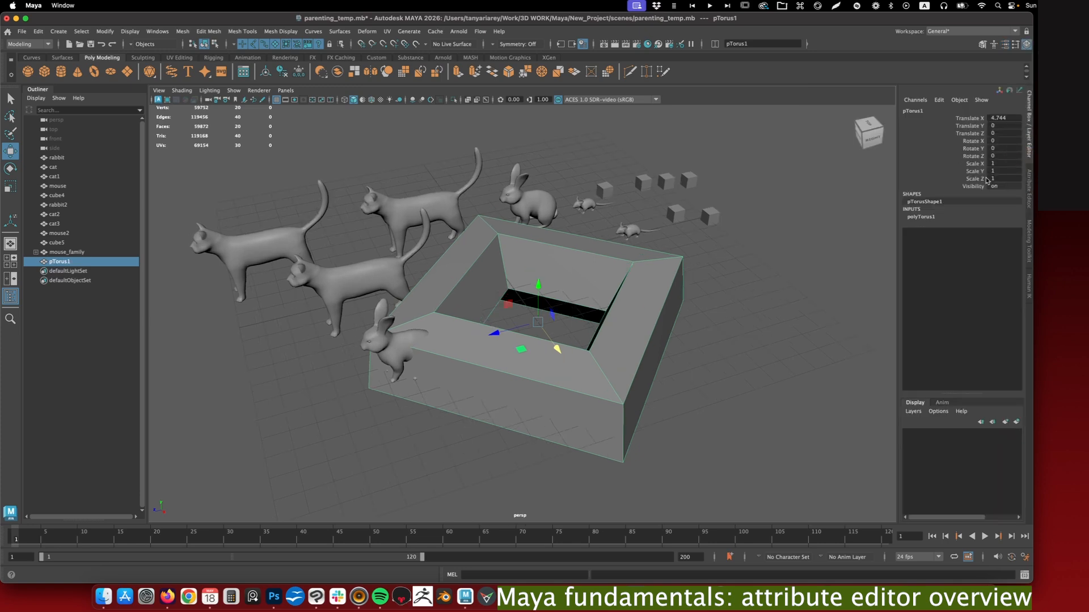
{"action": "left_click", "coordinate": [921, 217]}
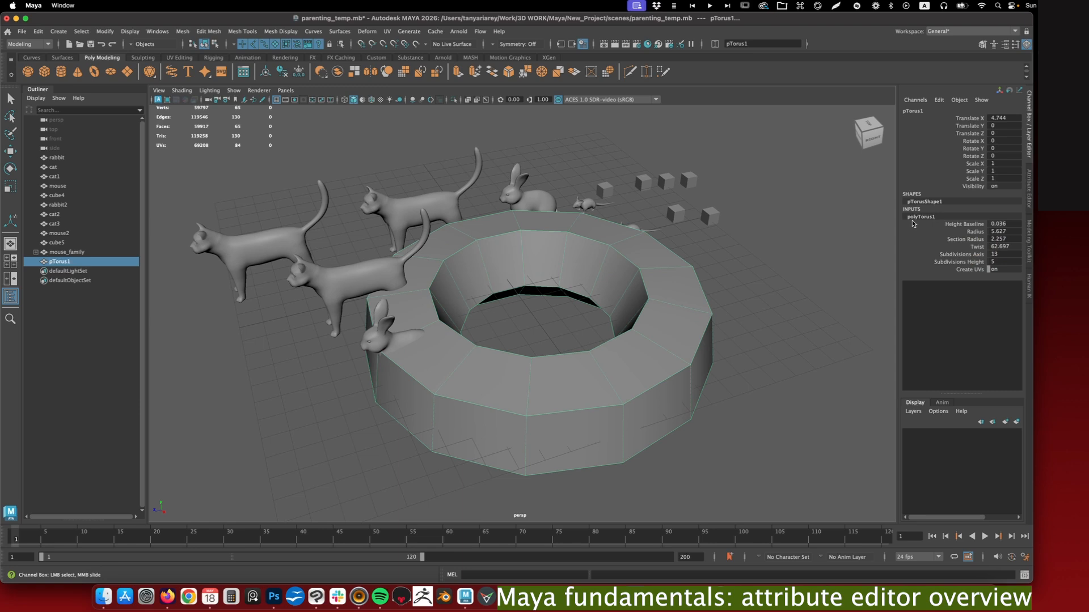
{"action": "left_click_drag", "start_coordinate": [997, 254], "coordinate": [989, 252], "text": "ctrl"}
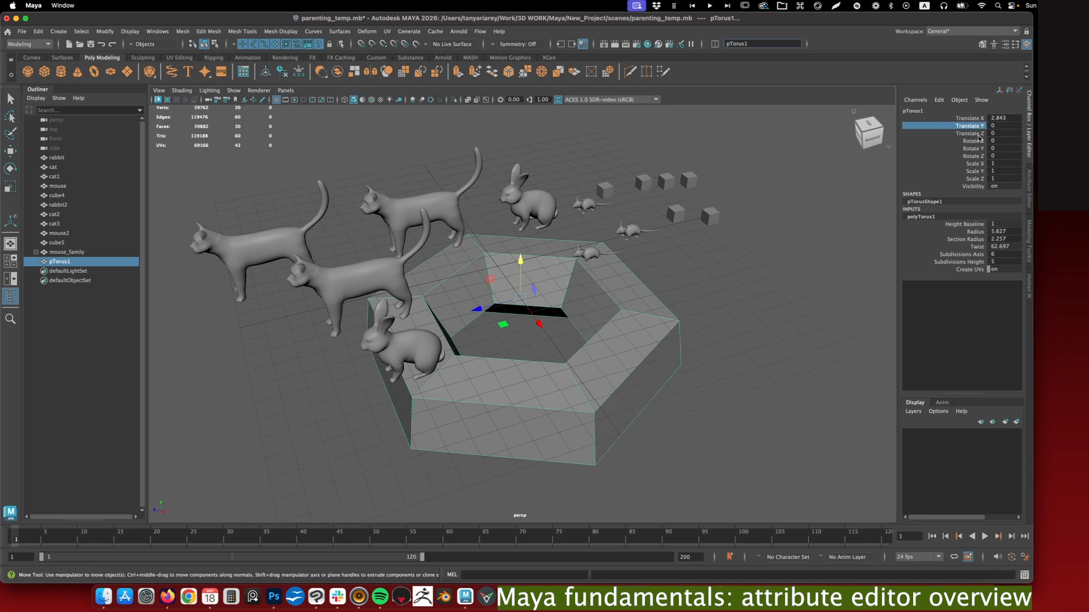
Set the torus's Translate X to 3 and move it further along the positive X axis
{"action": "left_click", "coordinate": [973, 134]}
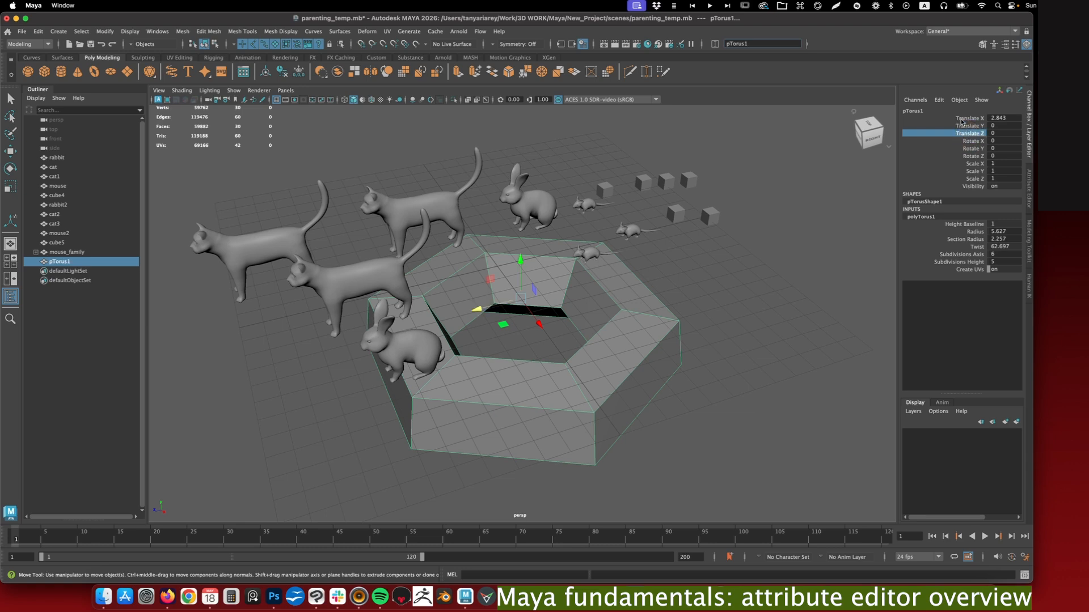
{"action": "left_click", "coordinate": [961, 119]}
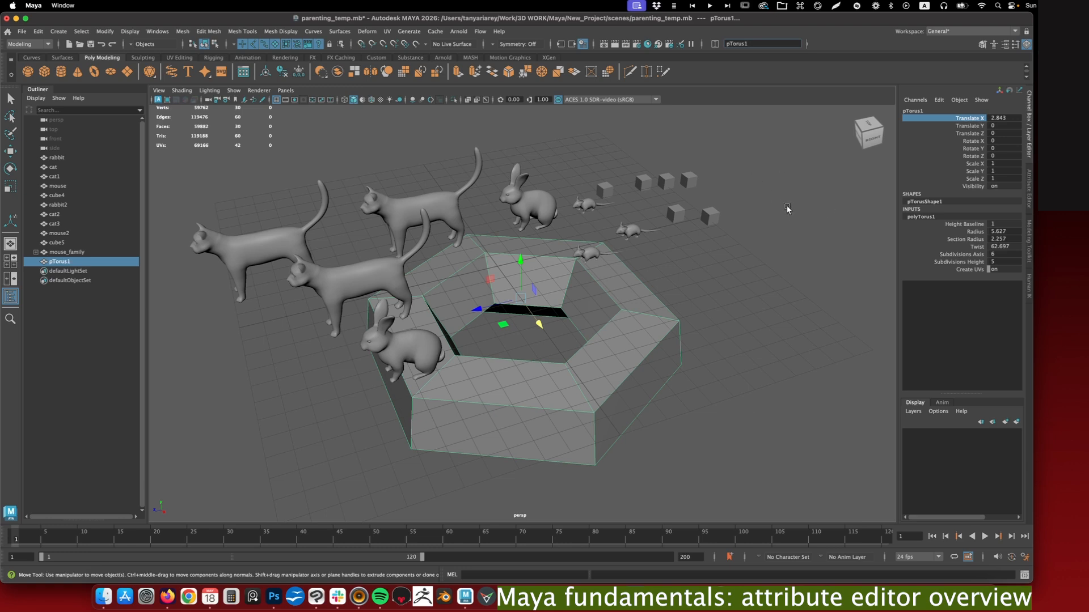
{"action": "middle_click_drag", "start_coordinate": [785, 210], "coordinate": [819, 242]}
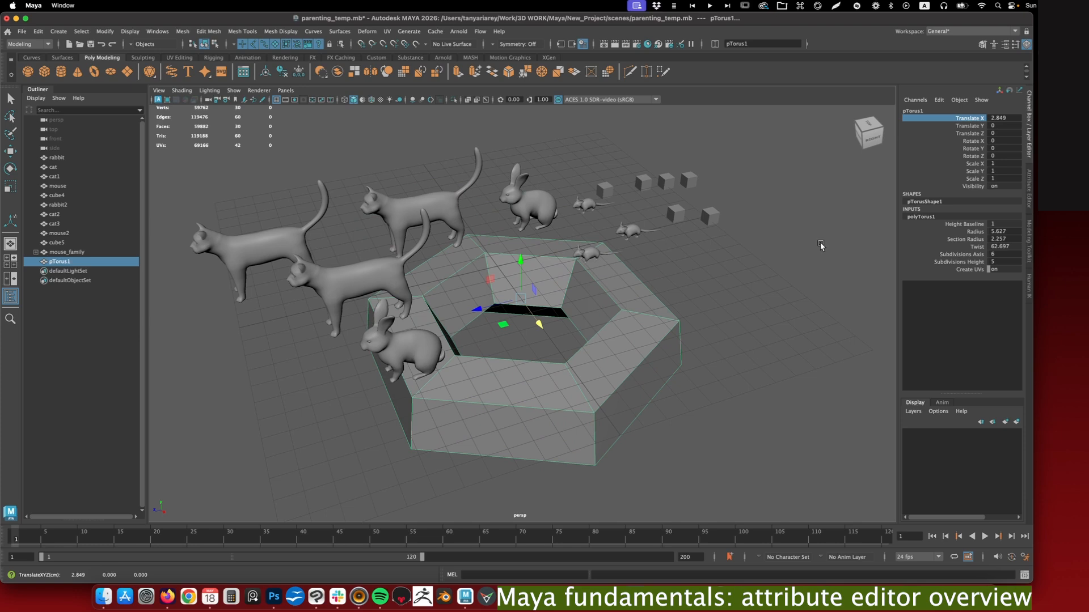
{"action": "double_click", "coordinate": [999, 117]}
{"action": "type", "text": "3"}
{"action": "key", "text": "Return"}
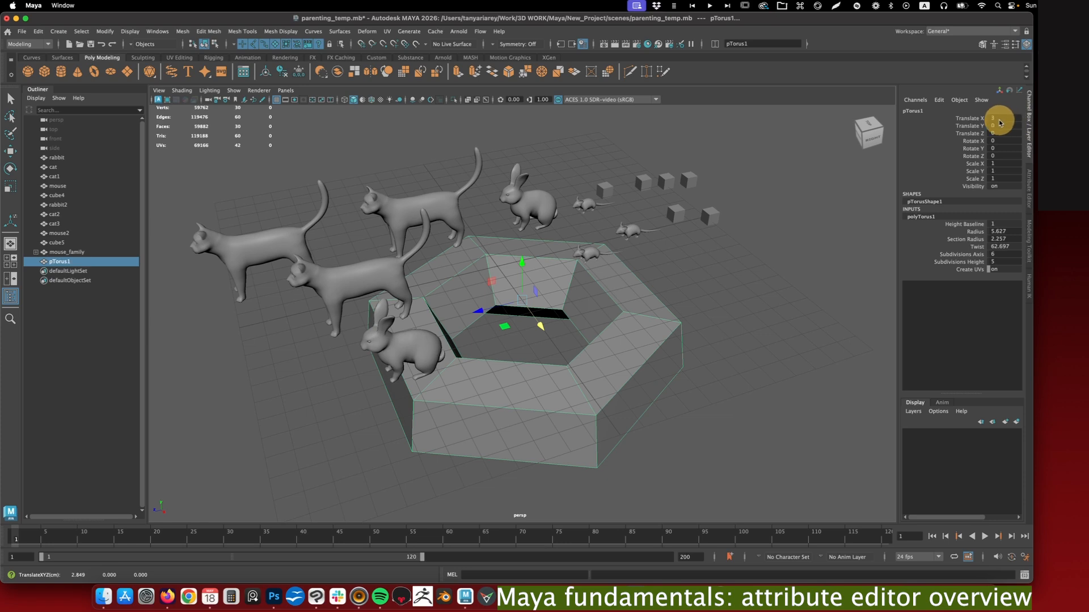
{"action": "left_click_drag", "start_coordinate": [1010, 123], "coordinate": [1055, 120], "text": "ctrl"}
Adjust the torus's radius in its polyTorus1 attributes with coarse and fine changes, ending at 7.623
{"action": "left_click", "coordinate": [1031, 187]}
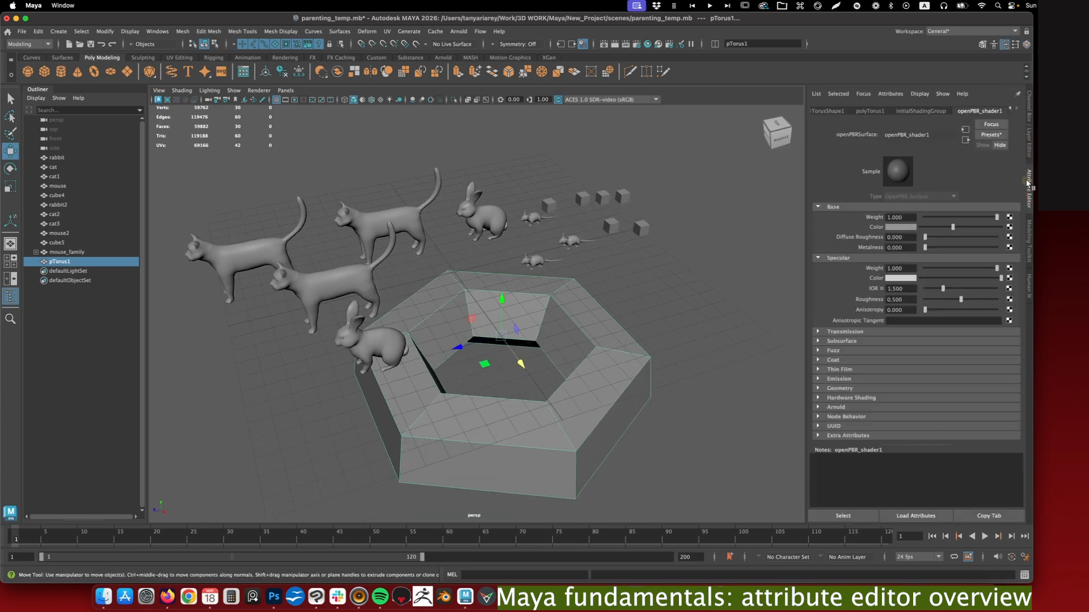
{"action": "left_click", "coordinate": [821, 113]}
{"action": "left_click", "coordinate": [883, 112]}
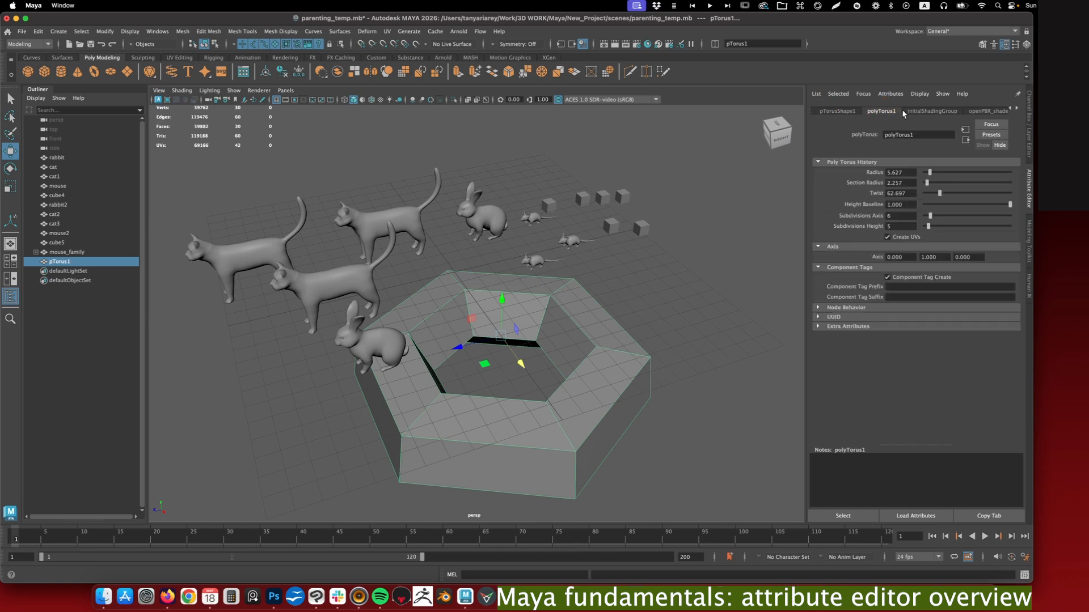
{"action": "left_click_drag", "start_coordinate": [898, 172], "coordinate": [903, 172], "text": "ctrl"}
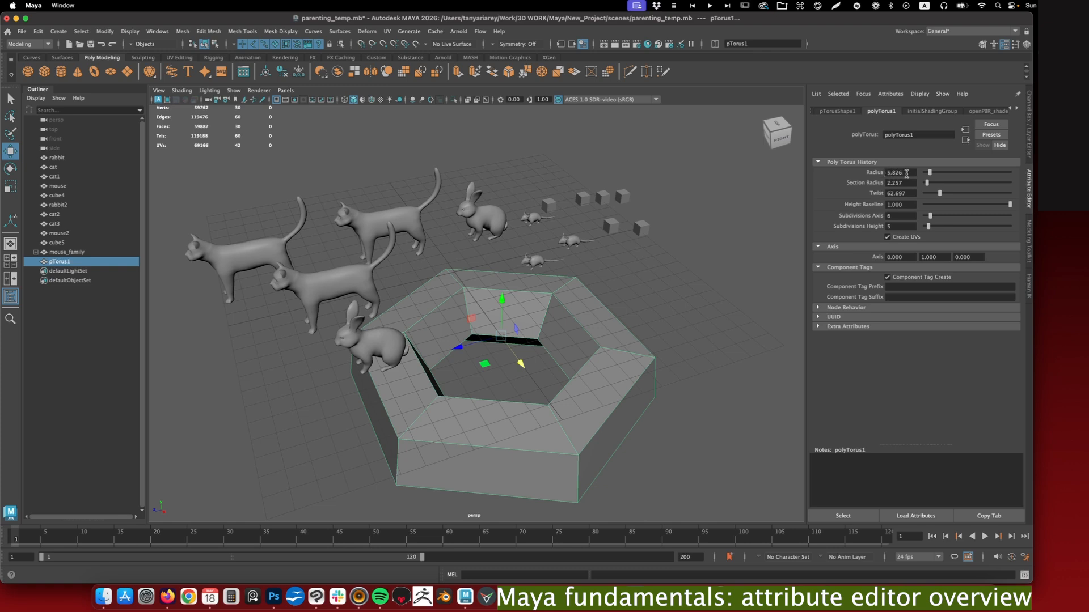
{"action": "mouse_move", "coordinate": [930, 173]}
{"action": "left_mouse_down"}
{"action": "mouse_move", "coordinate": [920, 172]}
{"action": "mouse_move", "coordinate": [931, 173]}
{"action": "left_mouse_up"}
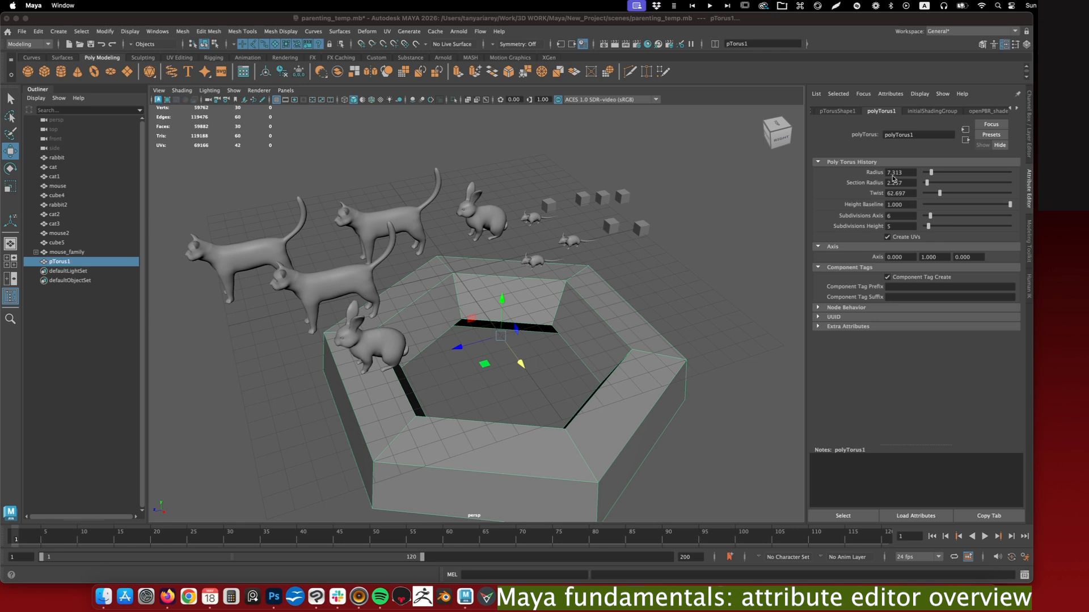
{"action": "key", "text": "super"}
{"action": "left_click_drag", "start_coordinate": [898, 176], "coordinate": [890, 157], "text": "super"}
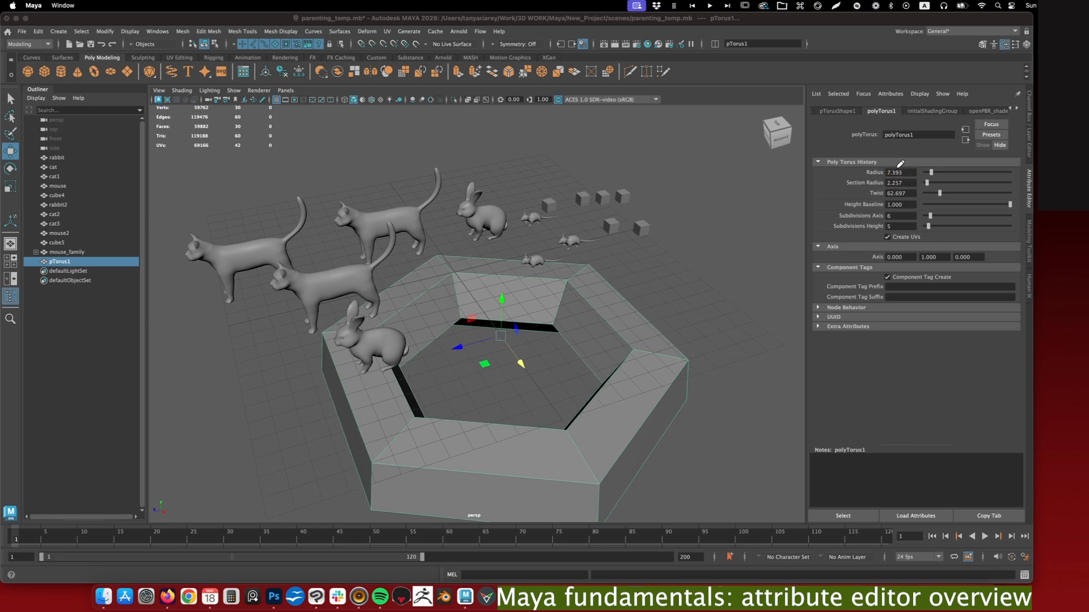
{"action": "mouse_move", "coordinate": [888, 160]}
{"action": "left_mouse_down"}
{"action": "mouse_move", "coordinate": [911, 151]}
{"action": "mouse_move", "coordinate": [944, 181]}
{"action": "left_mouse_up"}
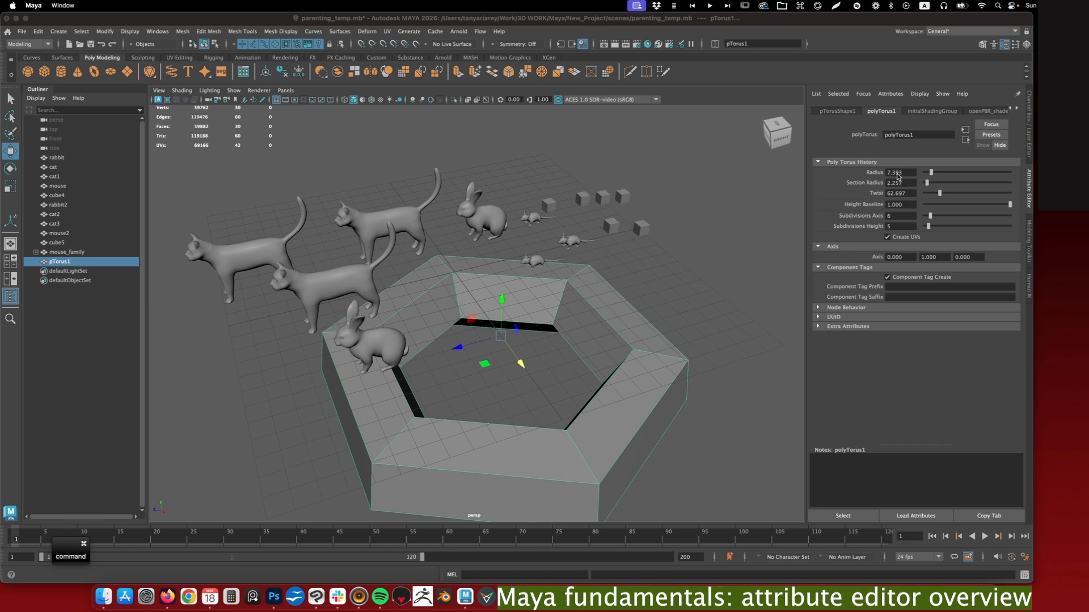
{"action": "left_click_drag", "start_coordinate": [898, 176], "coordinate": [893, 179], "text": "super"}
{"action": "left_click_drag", "start_coordinate": [893, 179], "coordinate": [891, 179], "text": "super"}
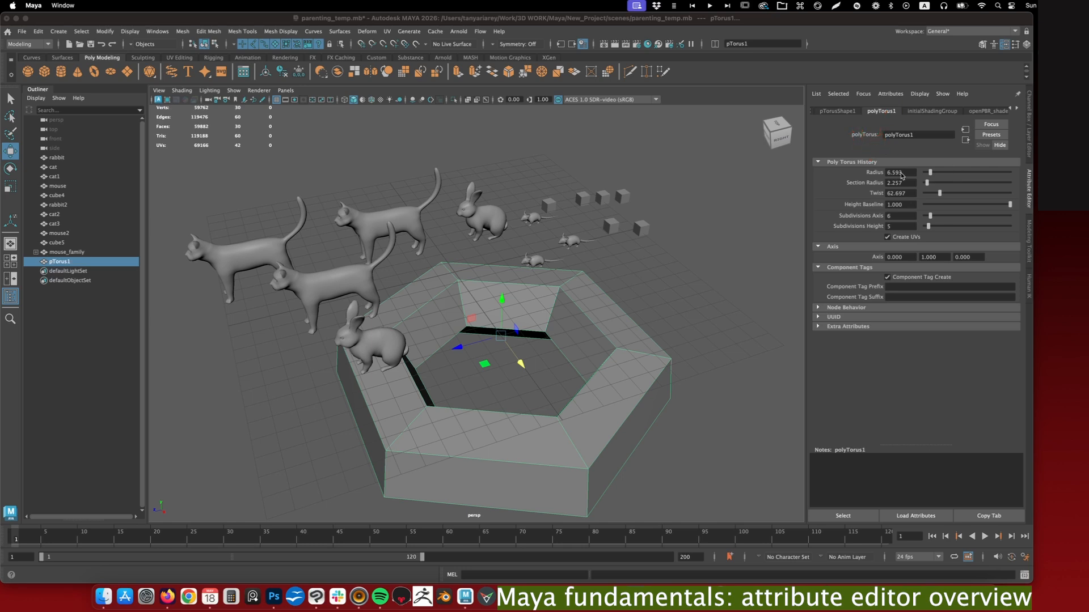
{"action": "left_click_drag", "start_coordinate": [897, 179], "coordinate": [899, 179], "text": "super"}
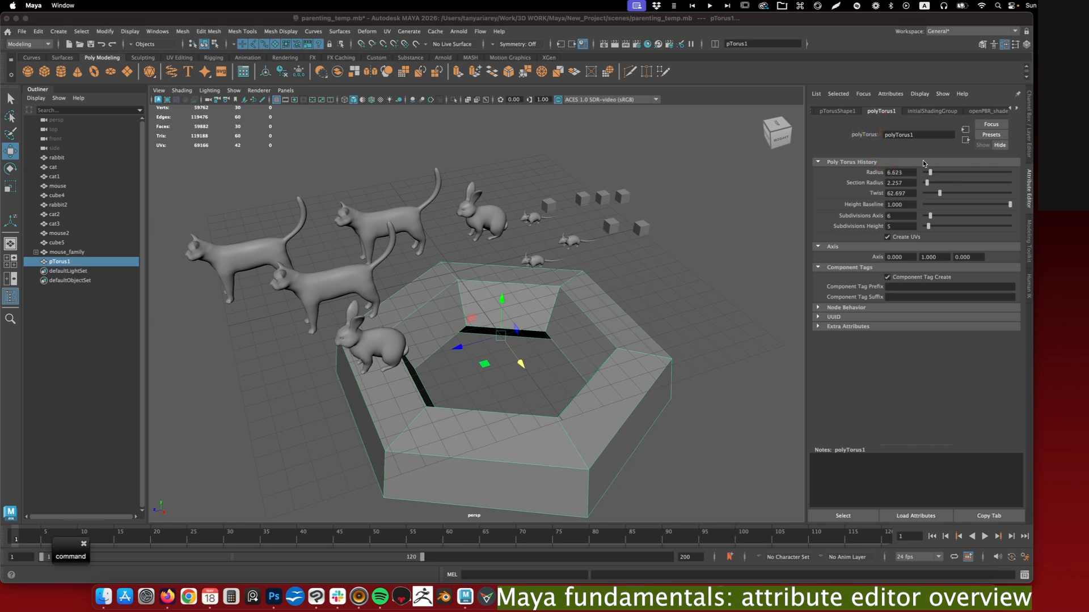
{"action": "key", "text": "super"}
{"action": "left_click_drag", "start_coordinate": [901, 177], "coordinate": [900, 172], "text": "super"}
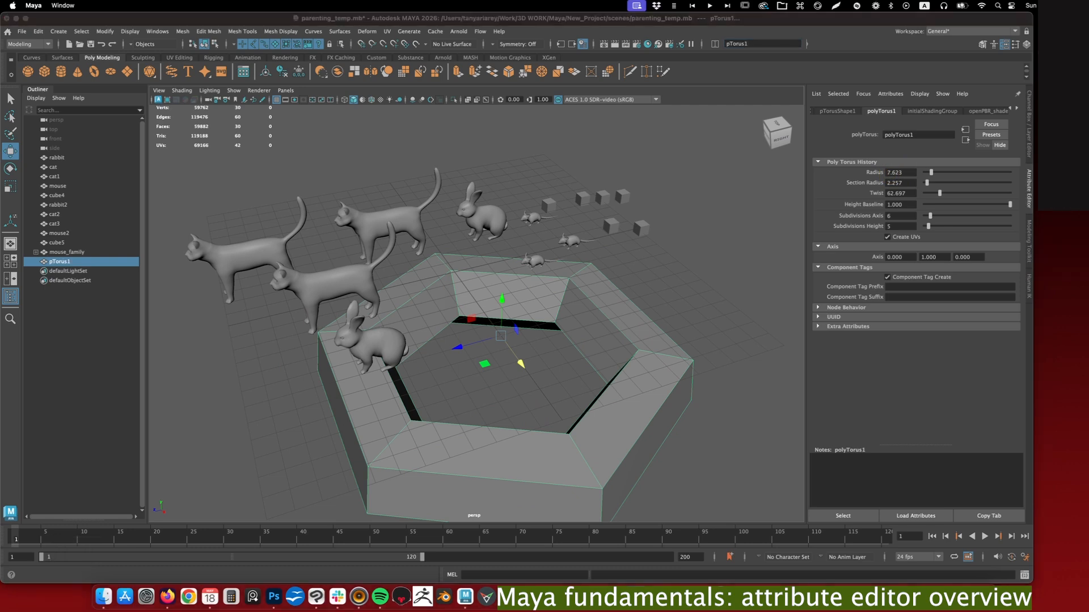
{"action": "mouse_move", "coordinate": [879, 145]}
{"action": "left_mouse_down"}
{"action": "mouse_move", "coordinate": [879, 177]}
{"action": "mouse_move", "coordinate": [902, 181]}
{"action": "left_mouse_up"}
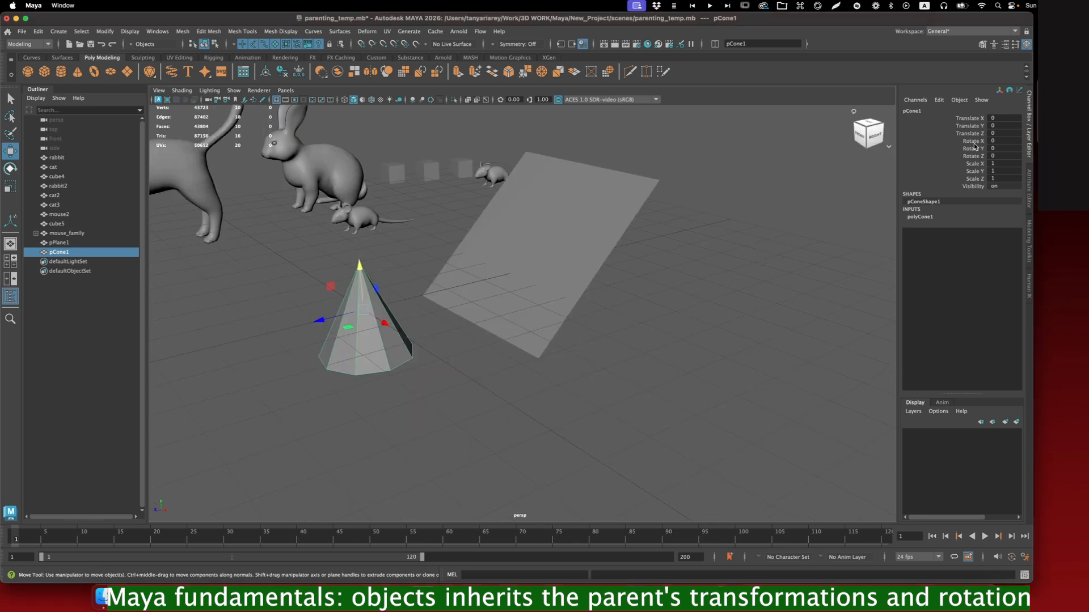
Compare the channel values of the tilted plane and the unparented cone, viewing both objects from several angles
{"action": "left_click_drag", "start_coordinate": [678, 236], "coordinate": [683, 241], "text": "alt"}
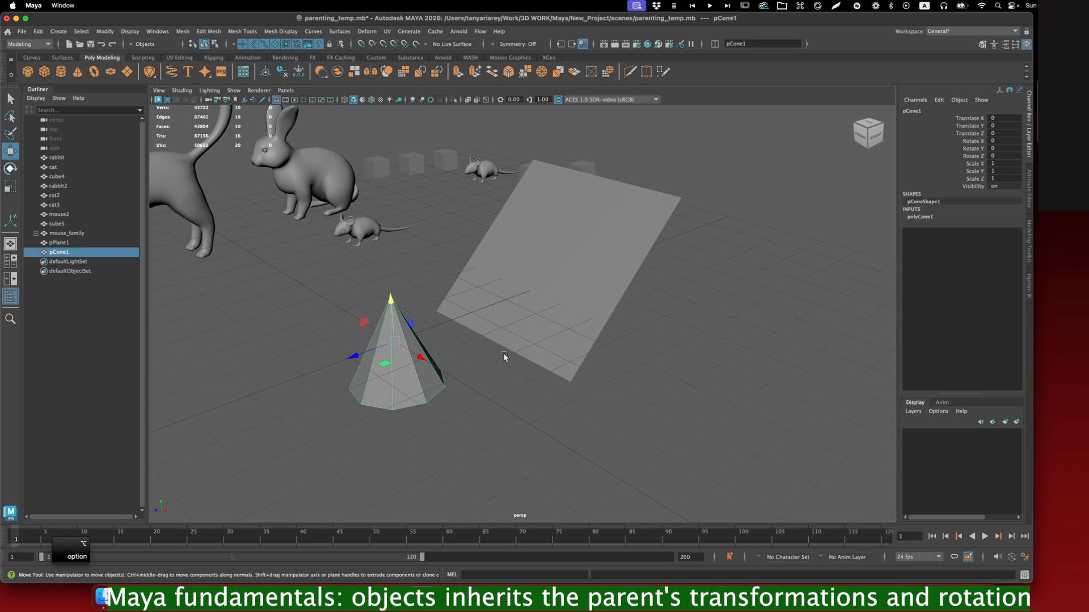
{"action": "left_click", "coordinate": [533, 321]}
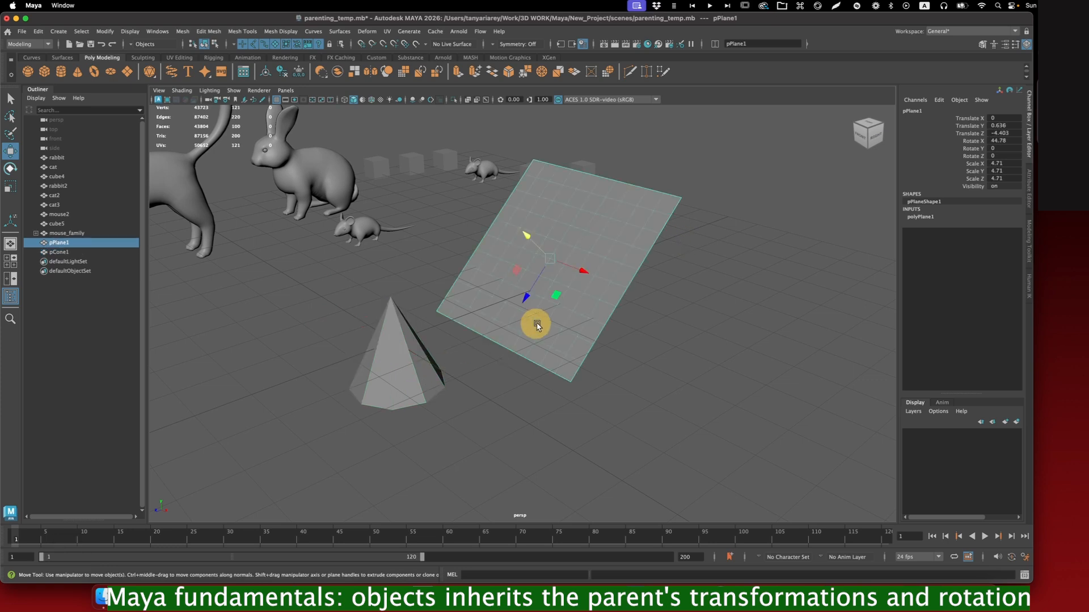
{"action": "left_click", "coordinate": [656, 330]}
{"action": "left_click", "coordinate": [533, 306]}
{"action": "left_click_drag", "start_coordinate": [537, 306], "coordinate": [596, 308], "text": "alt"}
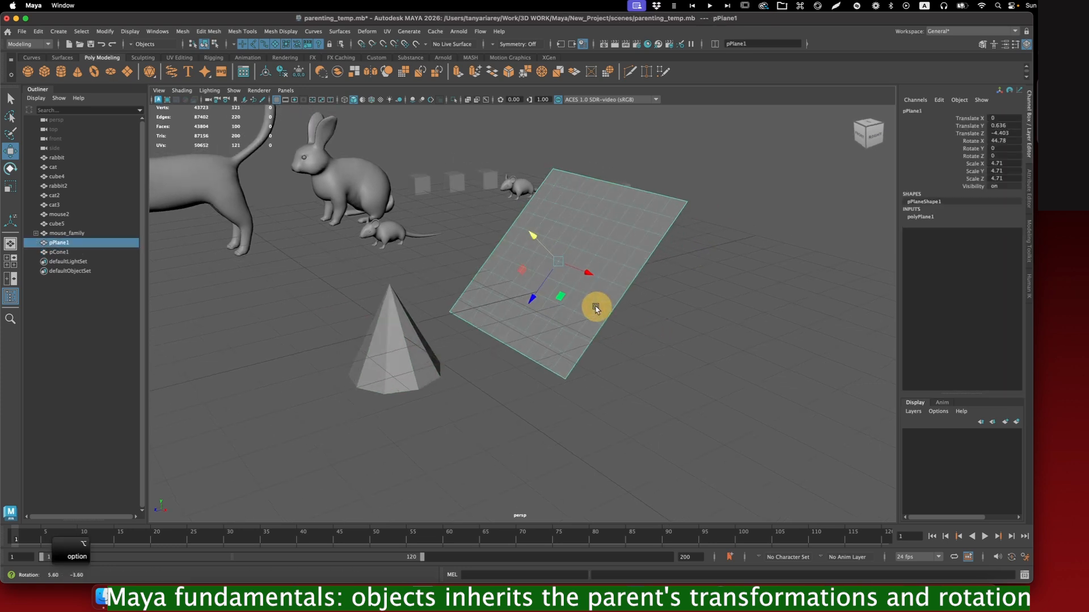
{"action": "left_click", "coordinate": [441, 340]}
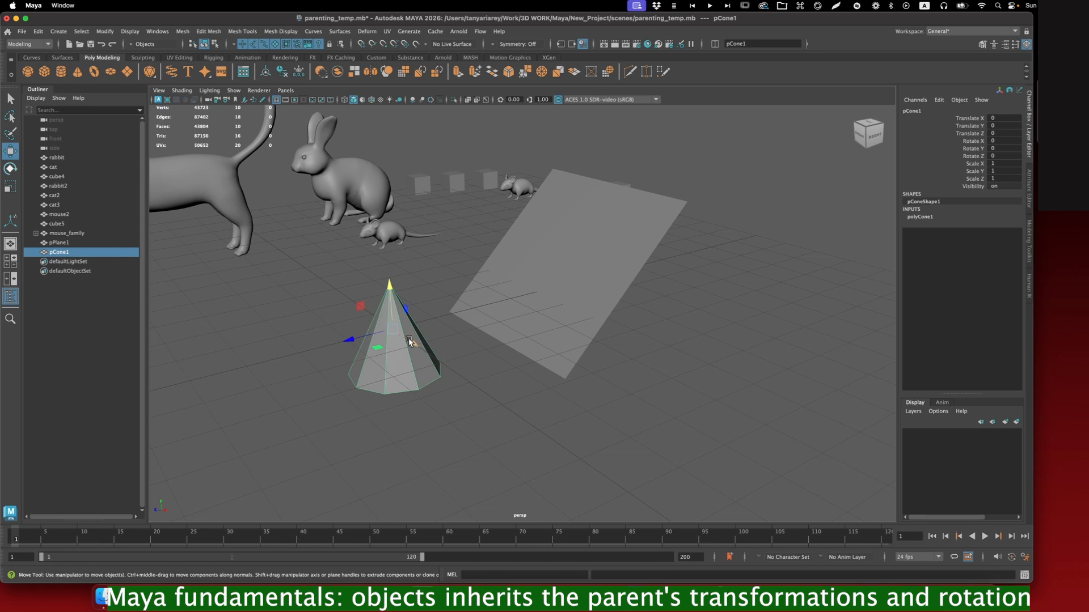
{"action": "left_click", "coordinate": [591, 300]}
{"action": "left_click_drag", "start_coordinate": [578, 270], "coordinate": [571, 260], "text": "alt"}
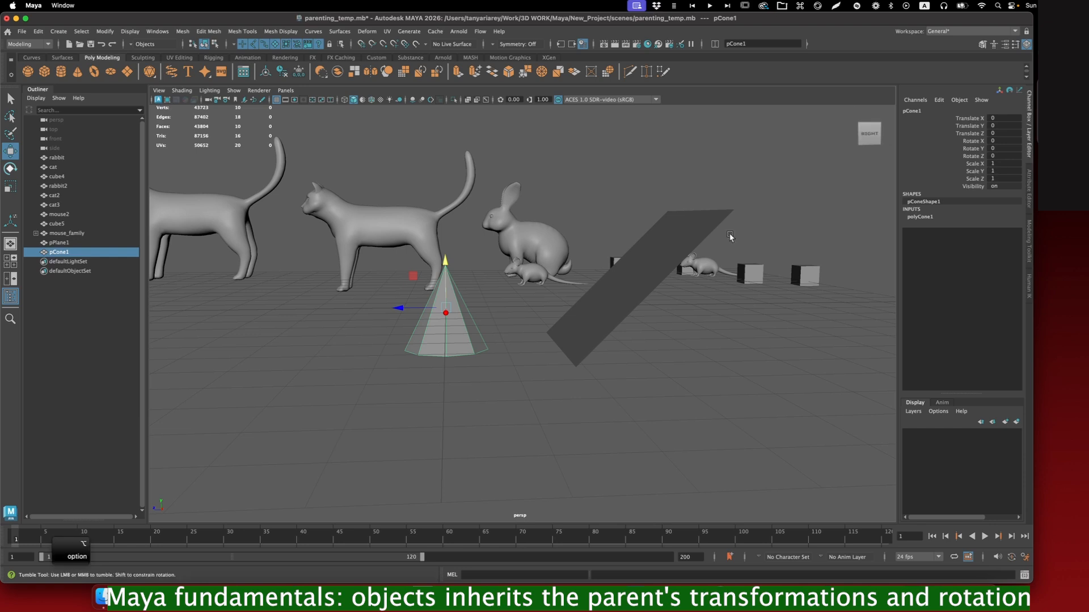
{"action": "left_click_drag", "start_coordinate": [728, 236], "coordinate": [707, 257], "text": "alt"}
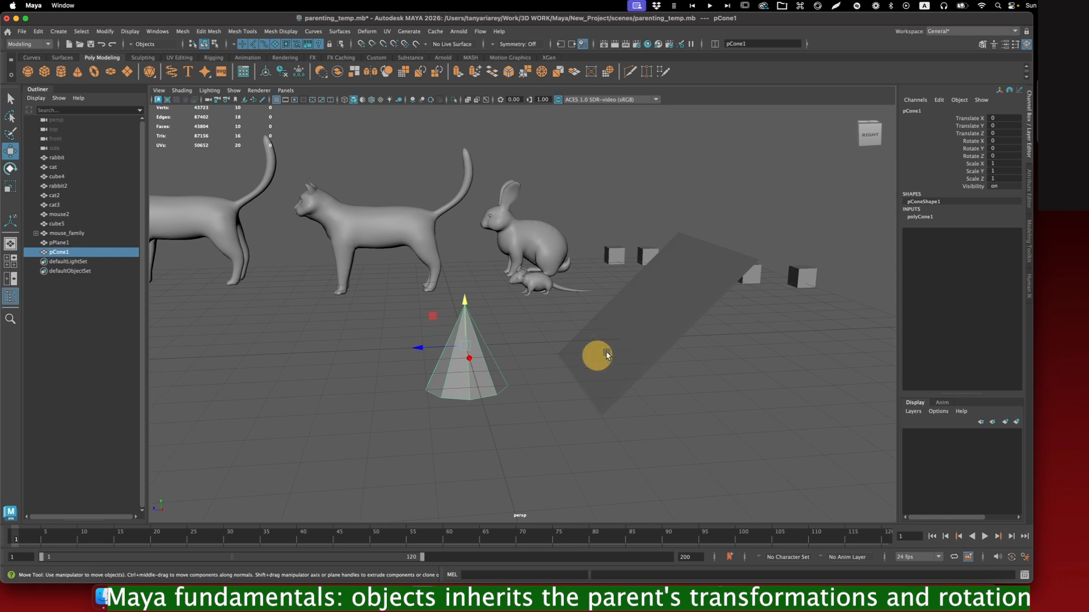
Parent the cone to the tilted plane
{"action": "left_click", "coordinate": [622, 354]}
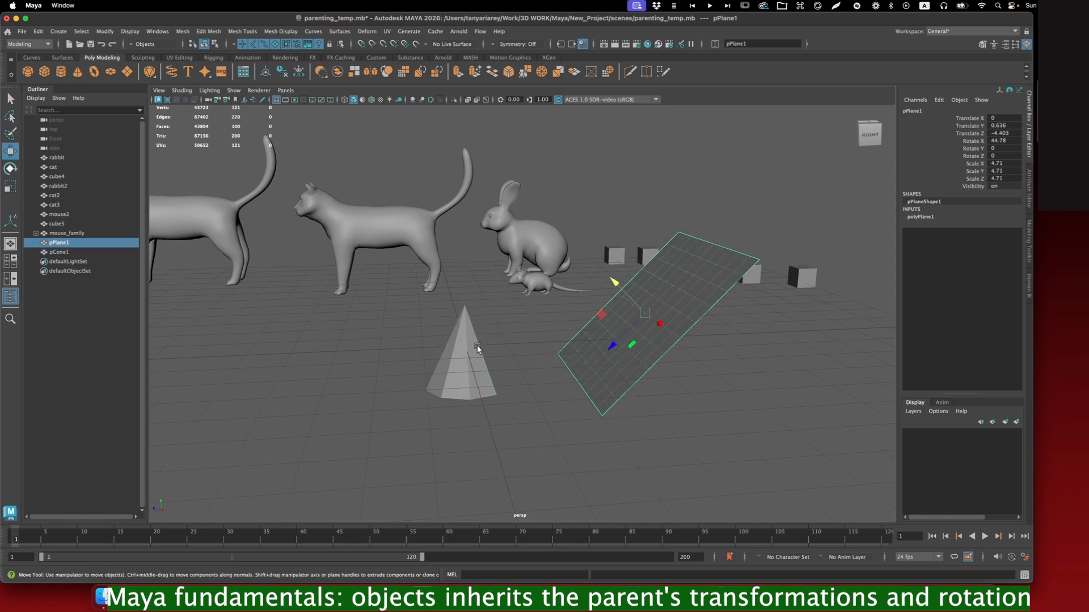
{"action": "left_click", "coordinate": [479, 371]}
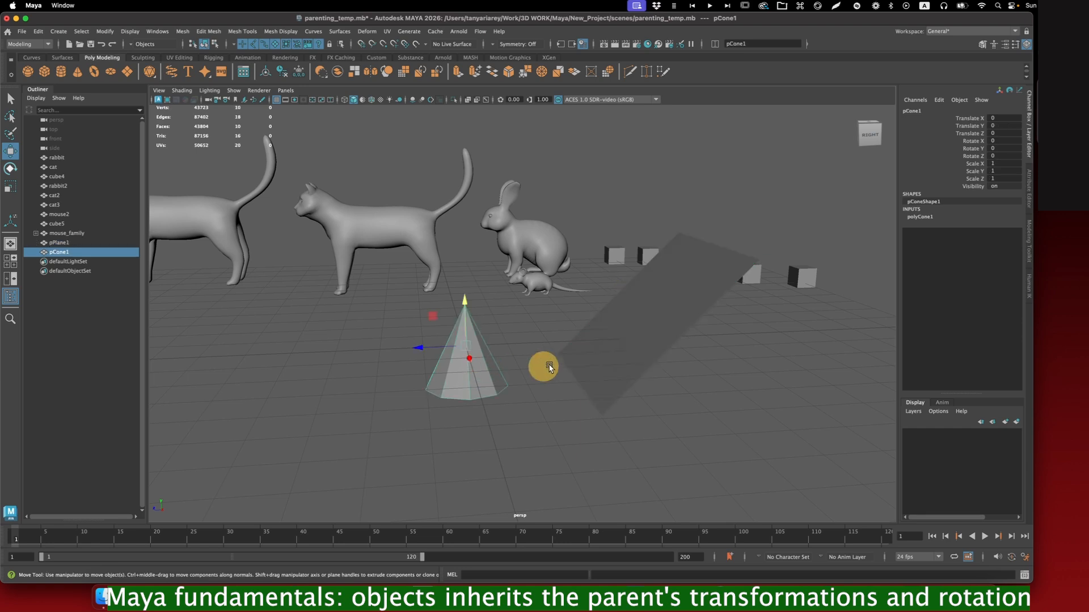
{"action": "left_click", "coordinate": [644, 317], "text": "shift"}
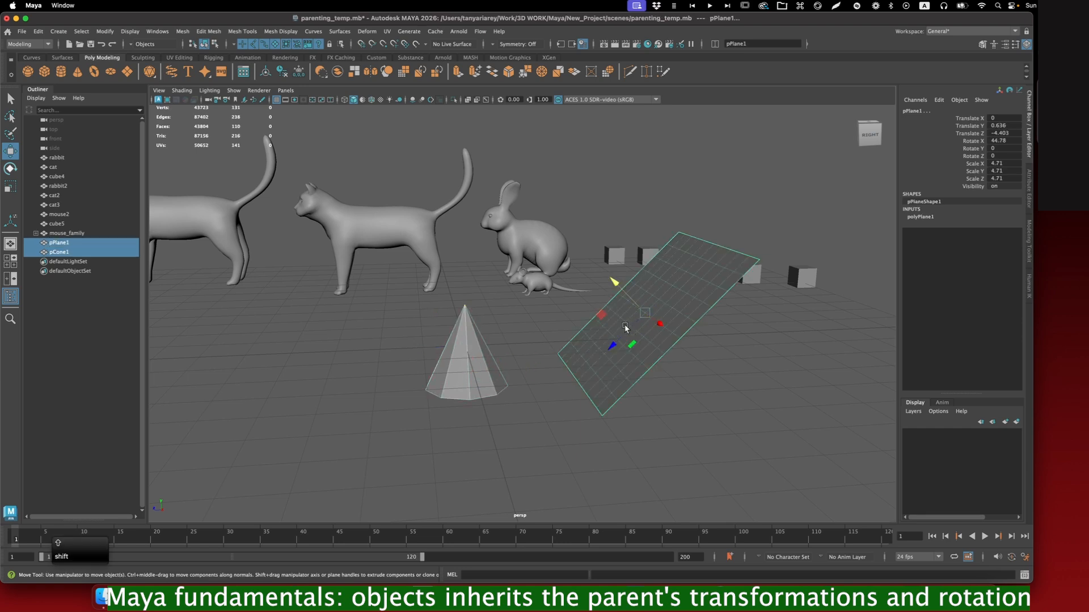
{"action": "key", "text": "p"}
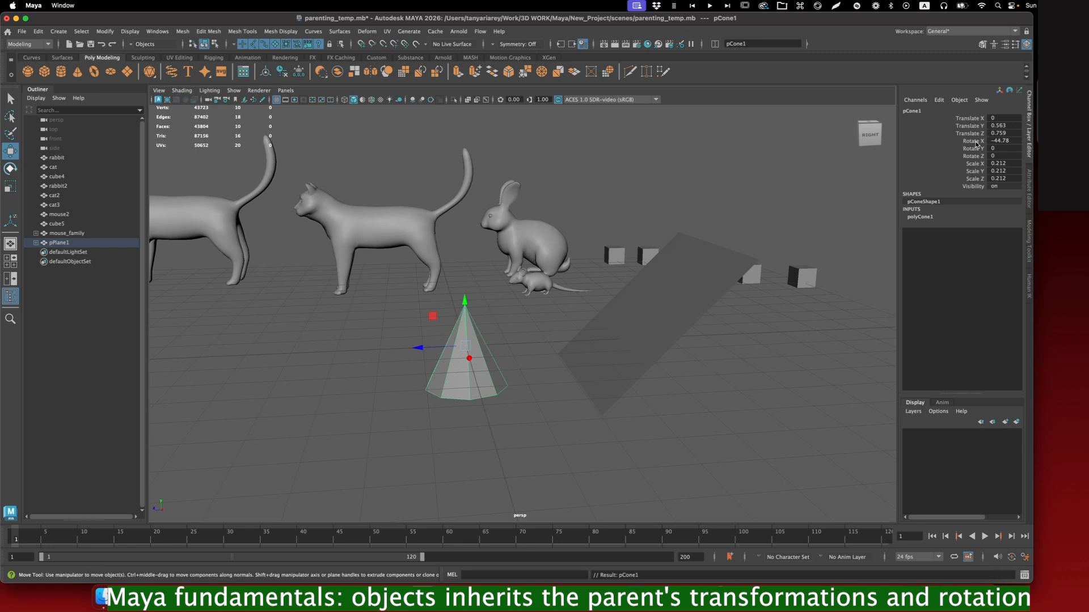
Move the parent plane slightly along Y and Z, to about Translate Y 0.749 and Translate Z -4.547
{"action": "left_click_drag", "start_coordinate": [609, 357], "coordinate": [618, 349], "text": "alt"}
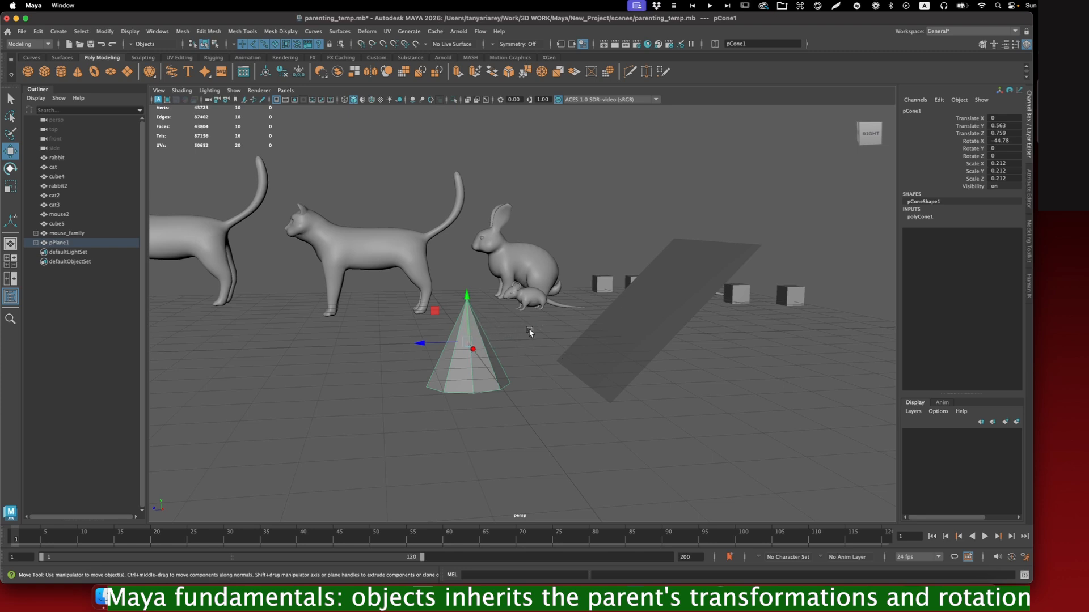
{"action": "left_click", "coordinate": [624, 309]}
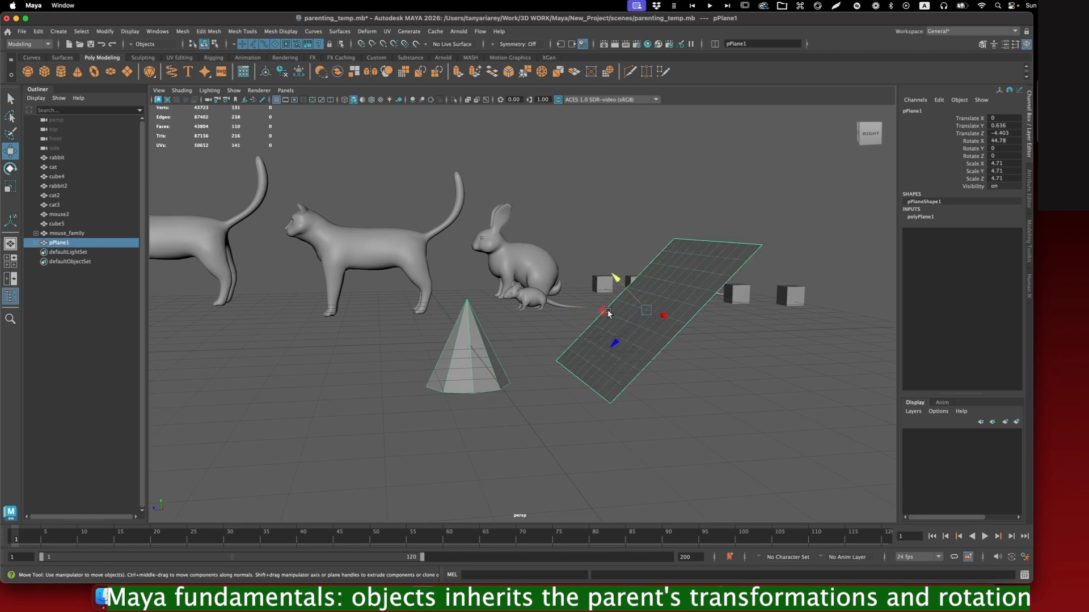
{"action": "mouse_move", "coordinate": [603, 311]}
{"action": "left_mouse_down"}
{"action": "mouse_move", "coordinate": [520, 282]}
{"action": "mouse_move", "coordinate": [598, 308]}
{"action": "mouse_move", "coordinate": [635, 299]}
{"action": "mouse_move", "coordinate": [471, 258]}
{"action": "mouse_move", "coordinate": [460, 296]}
{"action": "mouse_move", "coordinate": [605, 314]}
{"action": "mouse_move", "coordinate": [588, 262]}
{"action": "mouse_move", "coordinate": [458, 267]}
{"action": "mouse_move", "coordinate": [501, 293]}
{"action": "mouse_move", "coordinate": [467, 294]}
{"action": "mouse_move", "coordinate": [556, 311]}
{"action": "mouse_move", "coordinate": [607, 304]}
{"action": "mouse_move", "coordinate": [593, 313]}
{"action": "left_mouse_up"}
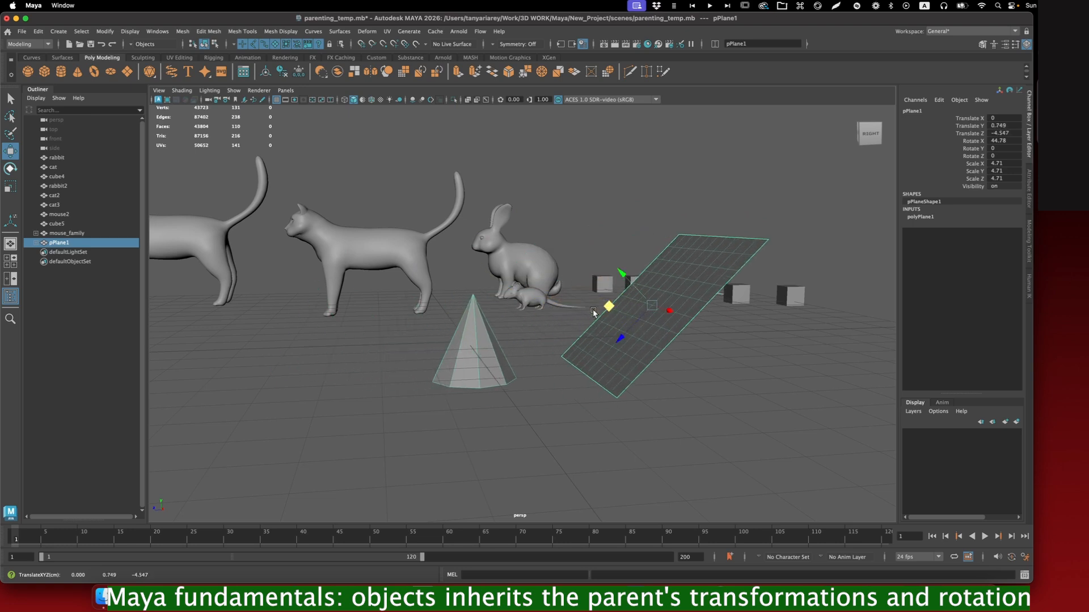
Set the child cone's Rotate X to 0
{"action": "left_click", "coordinate": [492, 370]}
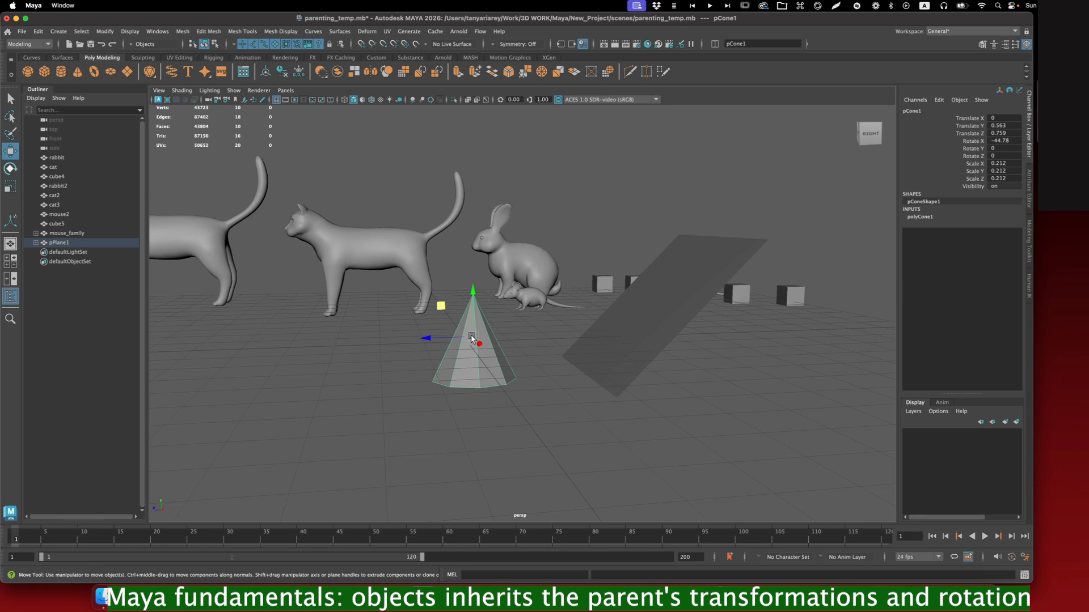
{"action": "left_click", "coordinate": [999, 140]}
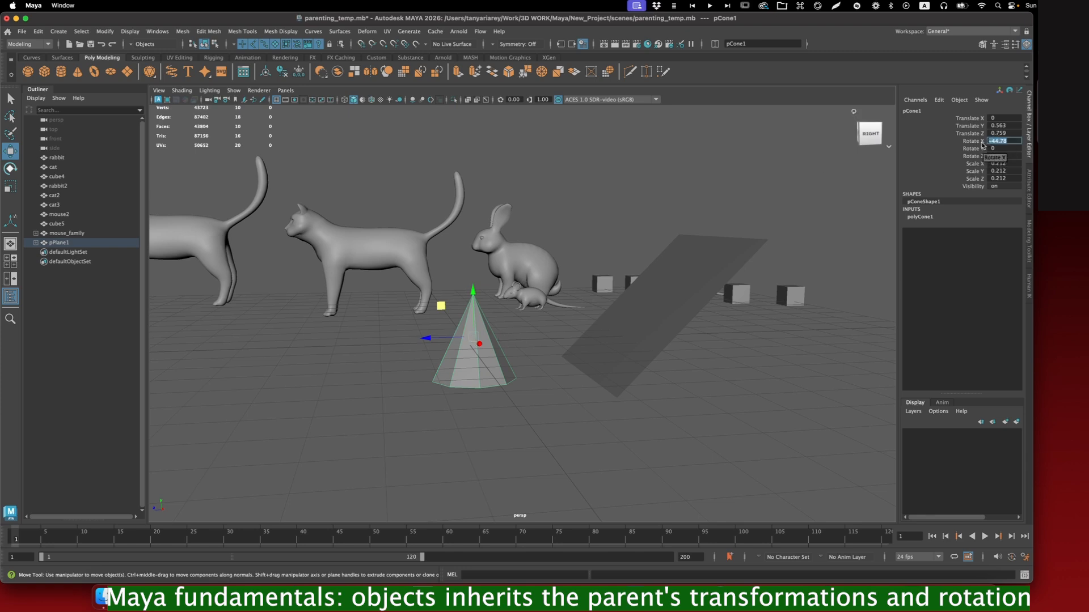
{"action": "type", "text": "0"}
{"action": "key", "text": "Return"}
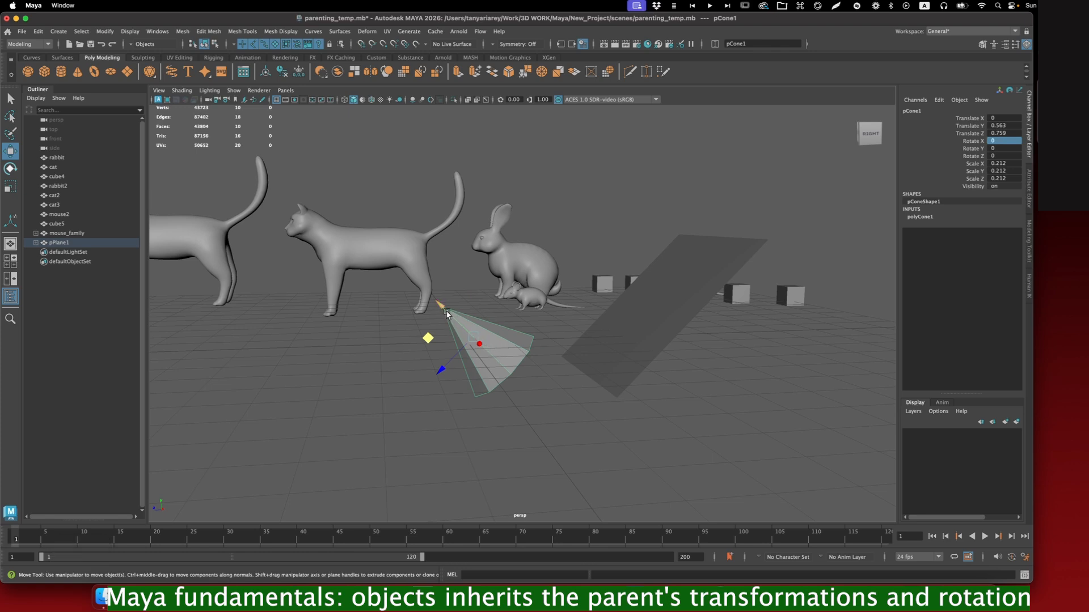
{"action": "key", "text": "alt"}
Compare the orientation of the child cone with that of its parent plane from the side and from above
{"action": "left_click", "coordinate": [634, 310]}
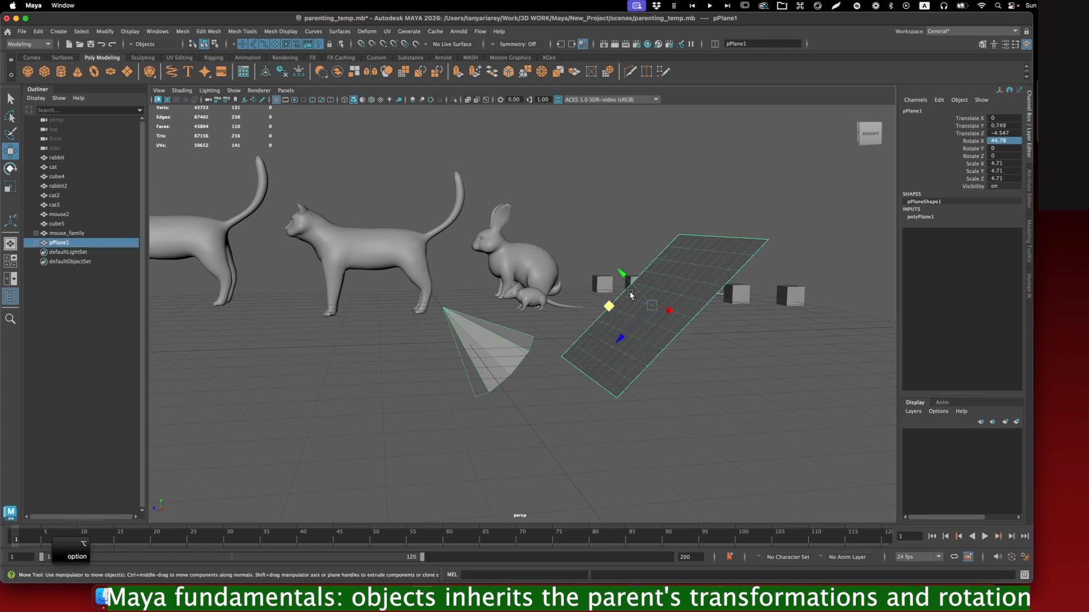
{"action": "mouse_move", "coordinate": [632, 311]}
{"action": "left_mouse_down", "text": "alt"}
{"action": "mouse_move", "coordinate": [622, 309]}
{"action": "mouse_move", "coordinate": [637, 300]}
{"action": "left_mouse_up", "text": "alt"}
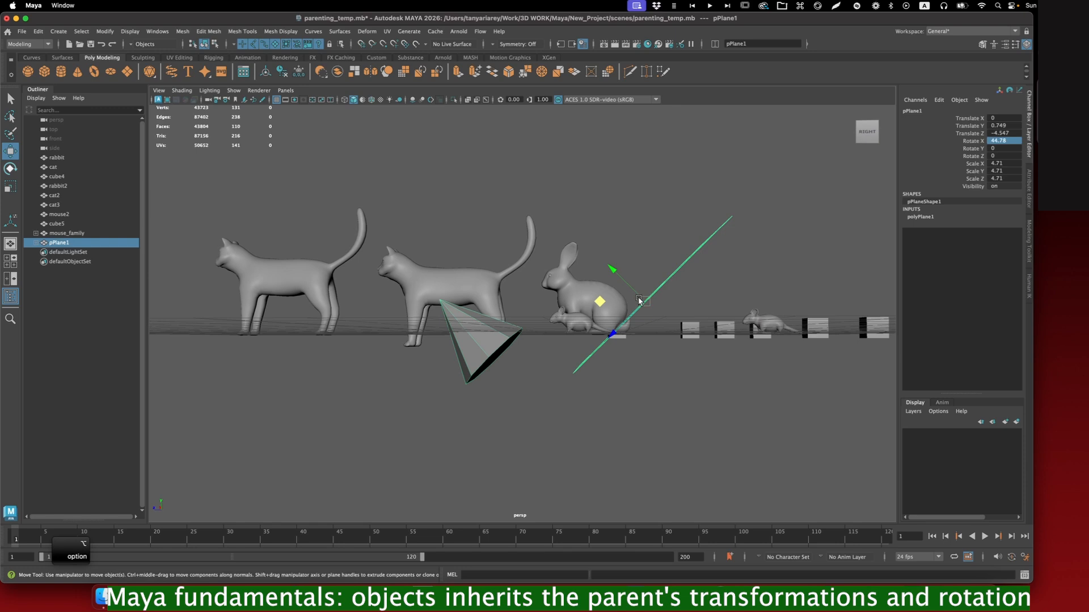
{"action": "left_click_drag", "start_coordinate": [570, 264], "coordinate": [566, 303], "text": "alt"}
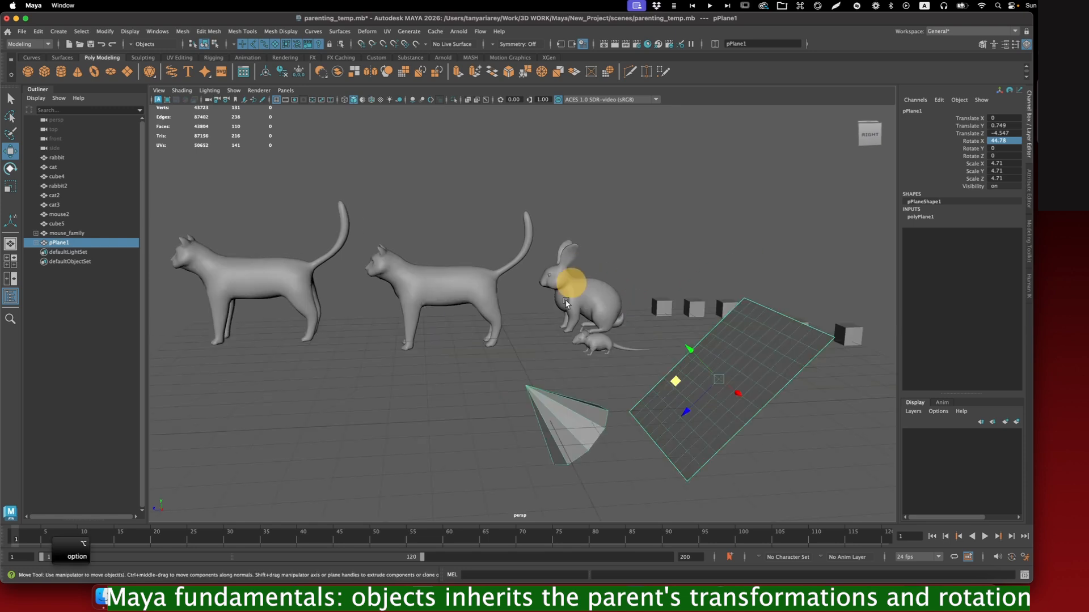
{"action": "left_click", "coordinate": [553, 411]}
{"action": "left_click_drag", "start_coordinate": [556, 411], "coordinate": [679, 408], "text": "alt"}
{"action": "middle_click_drag", "start_coordinate": [757, 391], "coordinate": [665, 359], "text": "alt"}
{"action": "left_click_drag", "start_coordinate": [665, 360], "coordinate": [672, 361], "text": "alt"}
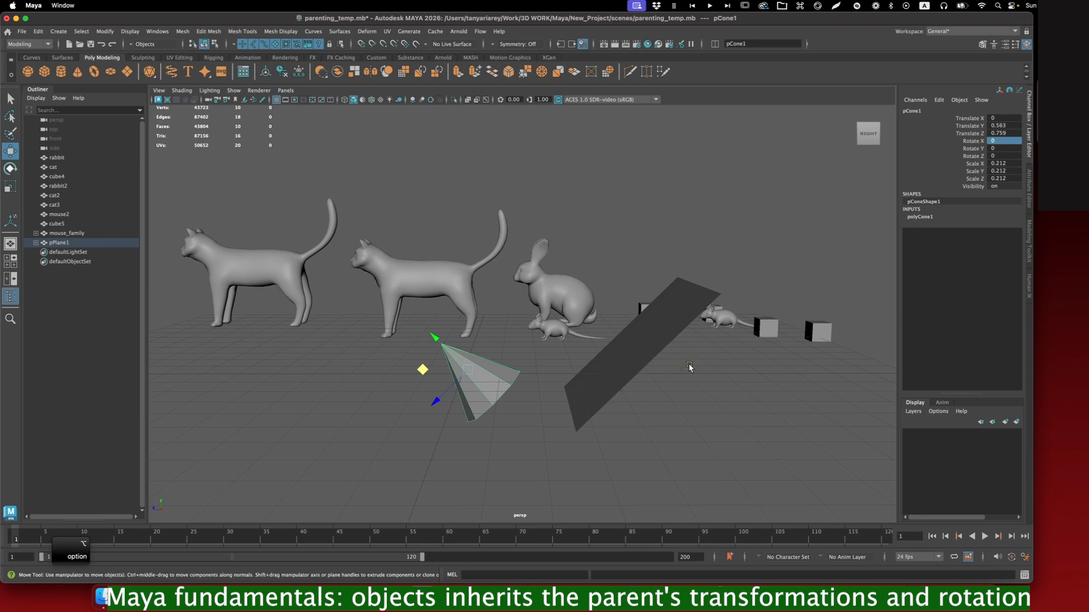
Set the child cone's Translate Y and Translate Z to 0
{"action": "left_click", "coordinate": [479, 378]}
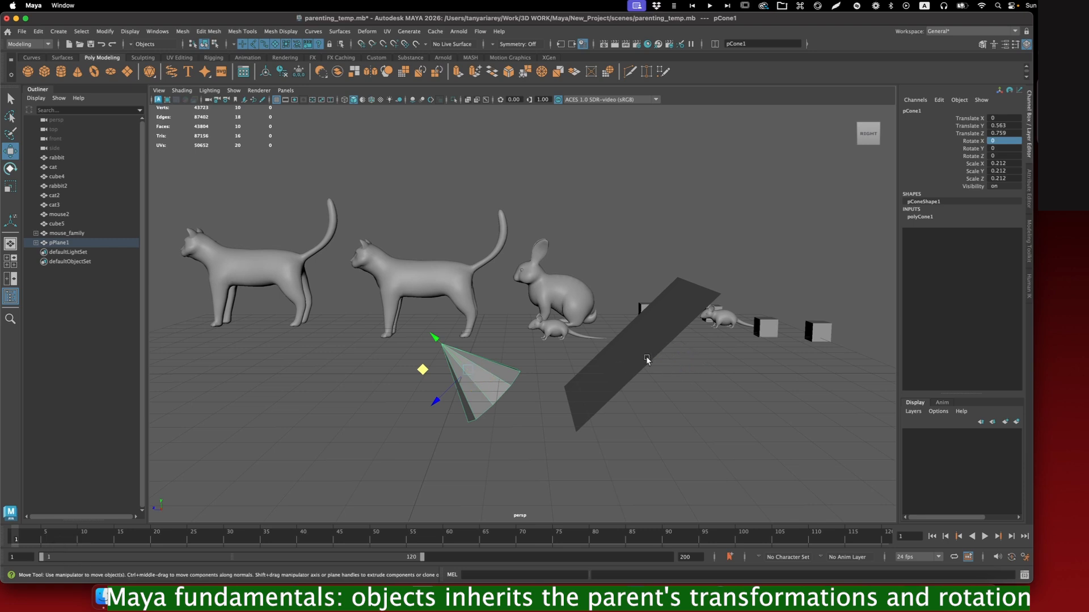
{"action": "left_click", "coordinate": [1003, 133]}
{"action": "left_click", "coordinate": [1003, 125]}
{"action": "type", "text": "0"}
{"action": "key", "text": "Return"}
{"action": "left_click", "coordinate": [1005, 133]}
{"action": "type", "text": "0"}
{"action": "key", "text": "Return"}
{"action": "left_click_drag", "start_coordinate": [649, 320], "coordinate": [675, 333], "text": "alt"}
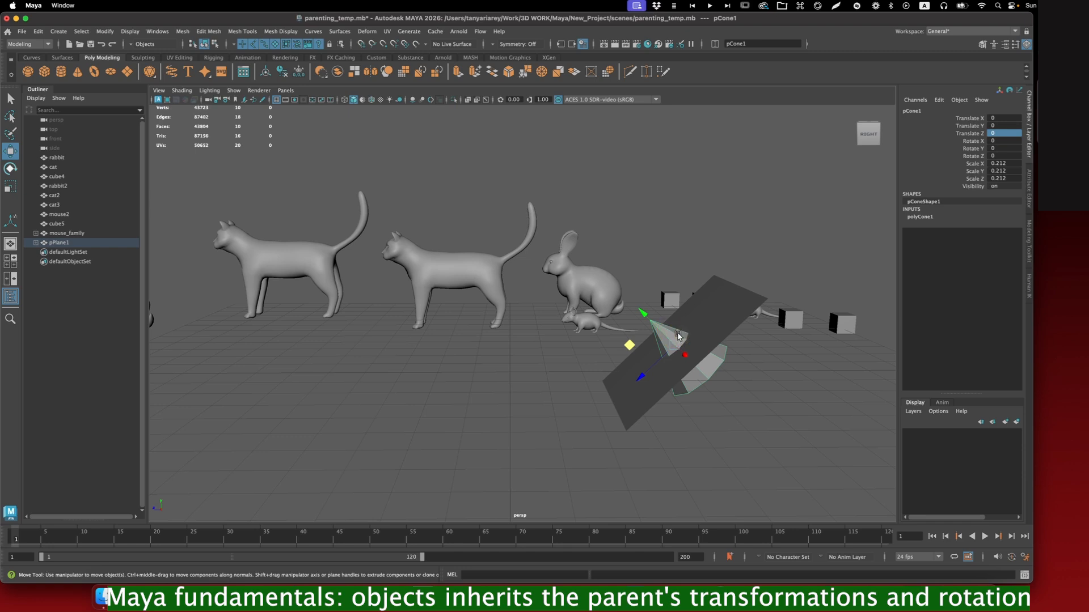
Unparent the cone from the plane and set its Rotate X to 0
{"action": "key", "text": "shift+p"}
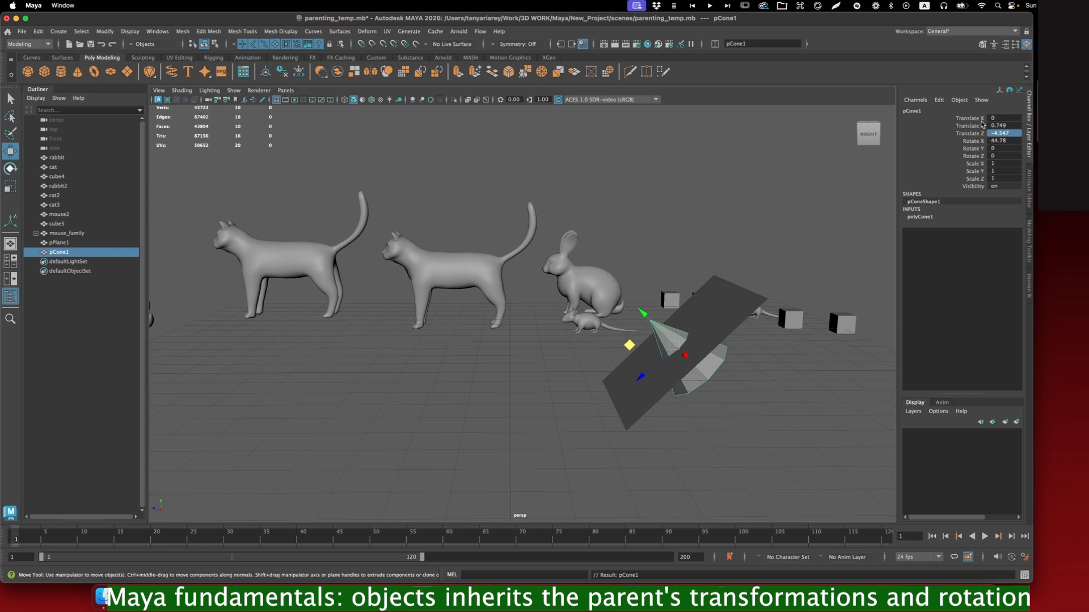
{"action": "double_click", "coordinate": [1004, 141]}
{"action": "type", "text": "0"}
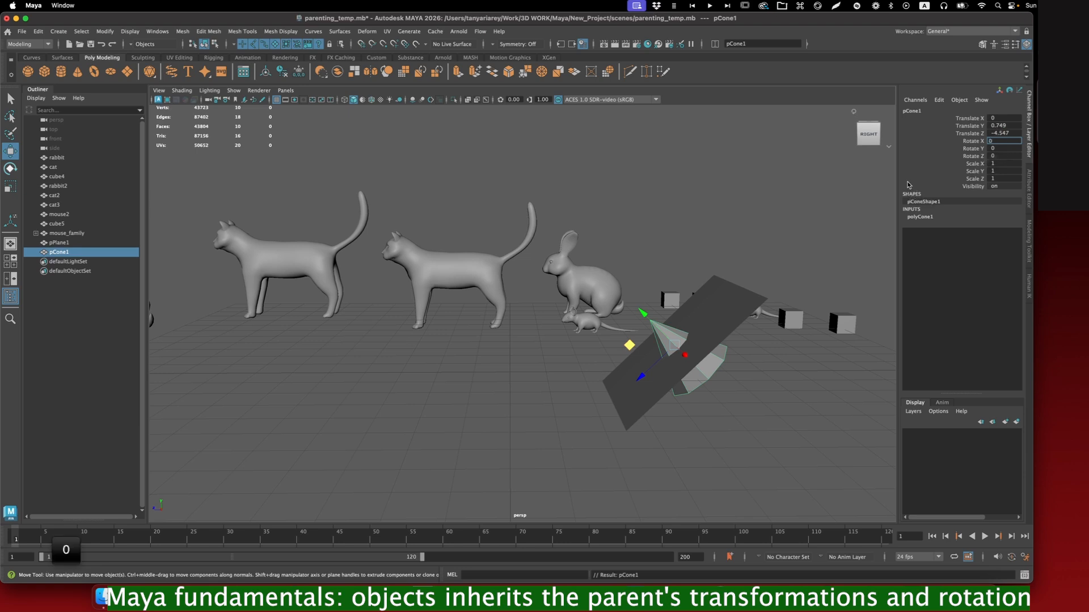
{"action": "key", "text": "Return"}
Set the unparented cone's Translate Z and Translate Y to 0
{"action": "double_click", "coordinate": [996, 133]}
{"action": "type", "text": "0"}
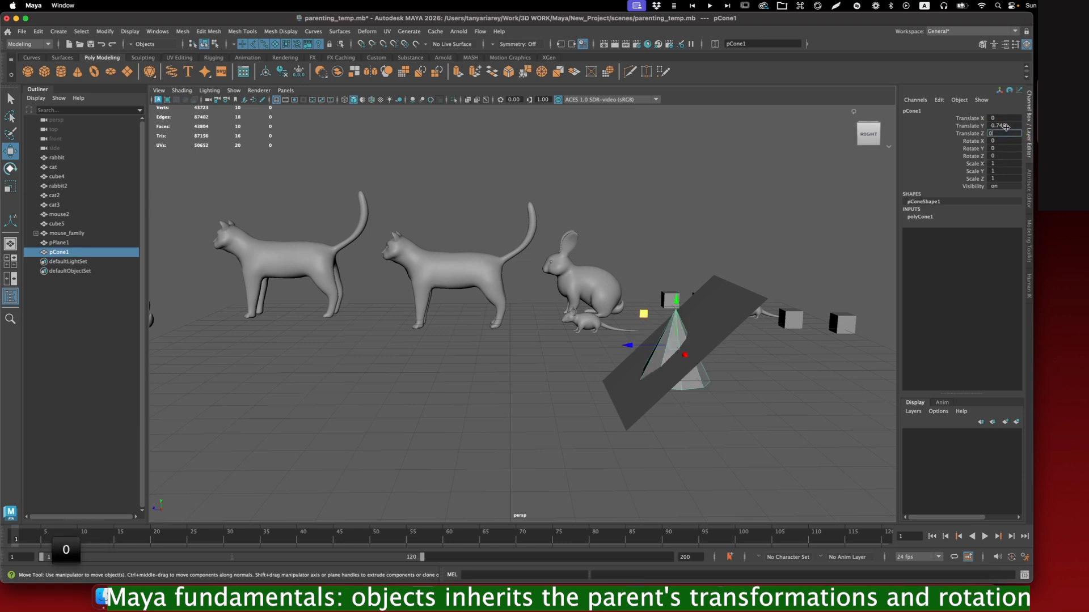
{"action": "key", "text": "Return"}
{"action": "double_click", "coordinate": [1004, 126]}
{"action": "type", "text": "0"}
{"action": "key", "text": "Return"}
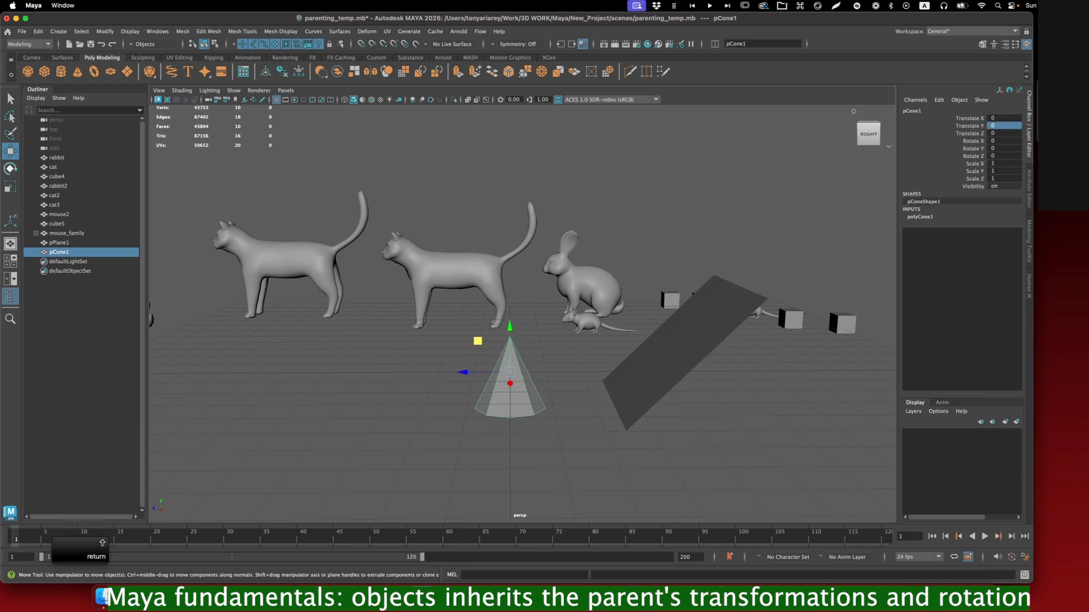
Undo the plane's last move along the X axis
{"action": "left_click_drag", "start_coordinate": [603, 293], "coordinate": [596, 287], "text": "alt"}
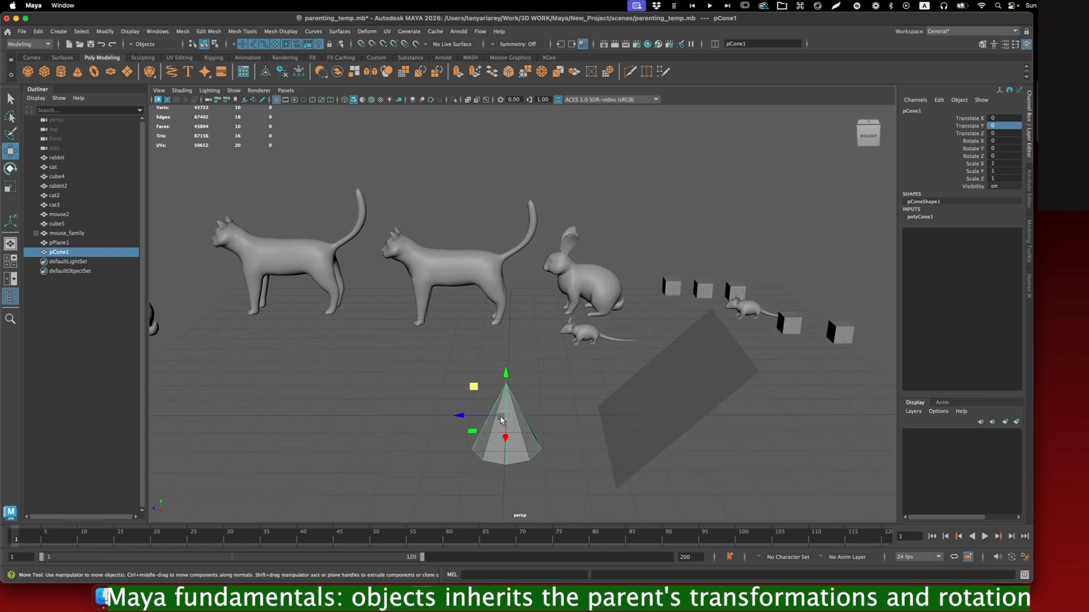
{"action": "left_click_drag", "start_coordinate": [590, 421], "coordinate": [572, 393], "text": "alt"}
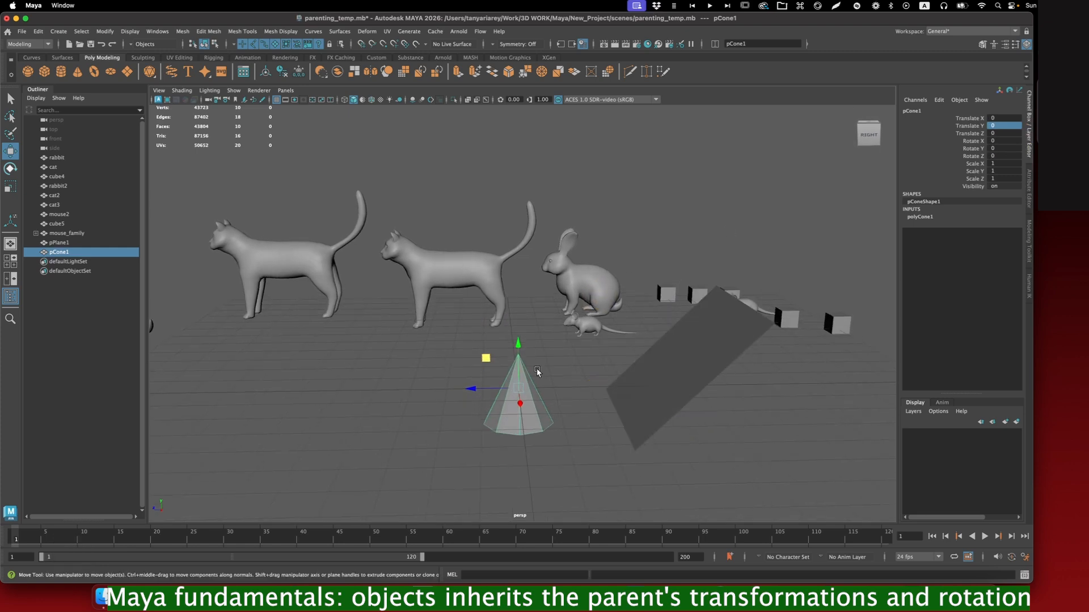
{"action": "left_click_drag", "start_coordinate": [588, 346], "coordinate": [567, 318], "text": "alt"}
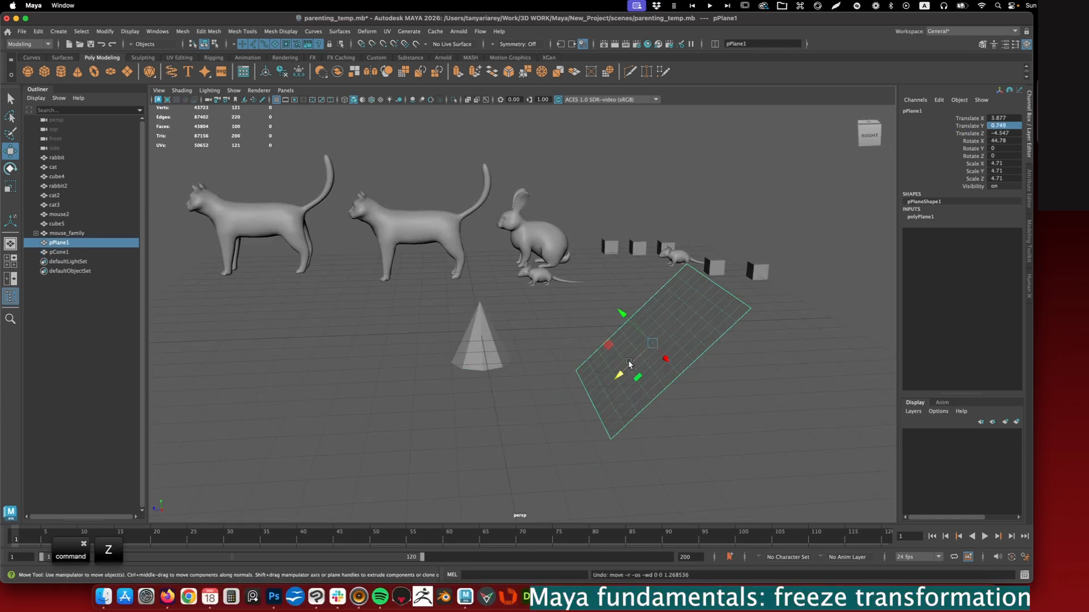
{"action": "key", "text": "super+z"}
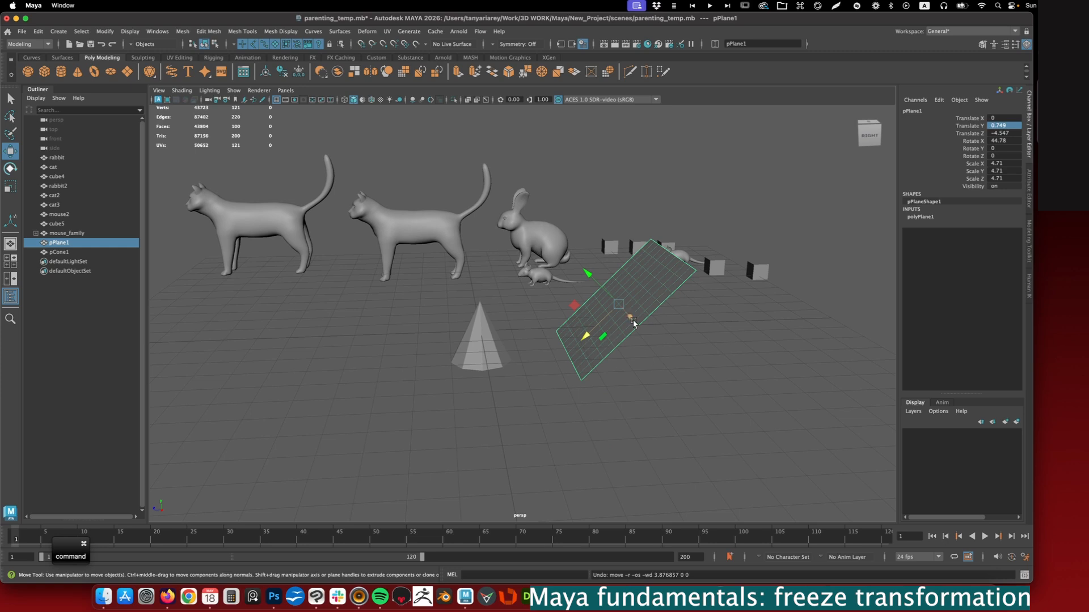
Freeze the transformations of the tilted plane
{"action": "left_click_drag", "start_coordinate": [645, 291], "coordinate": [722, 268], "text": "alt"}
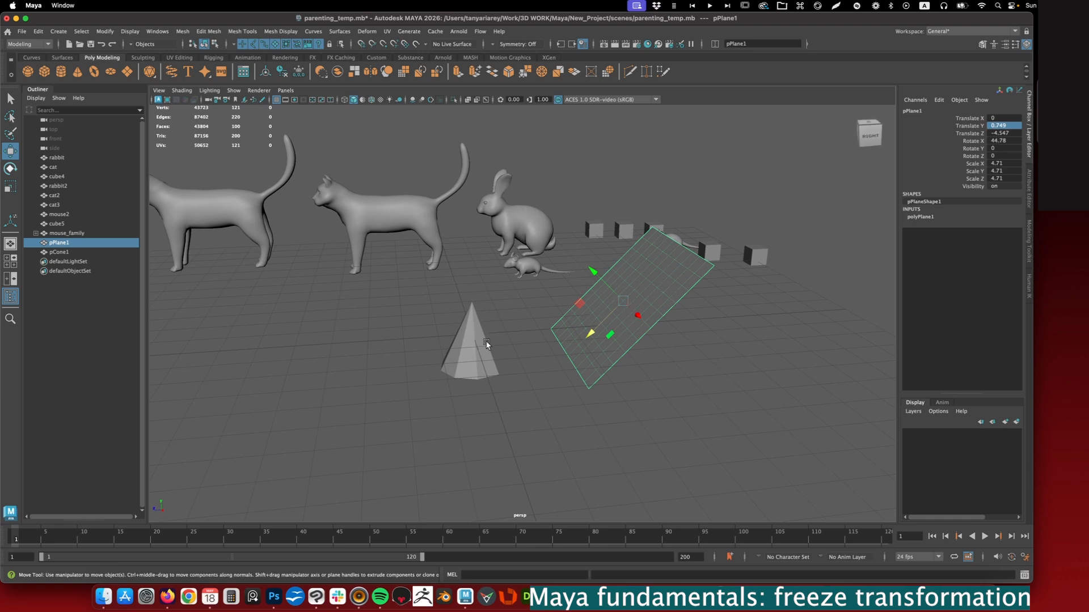
{"action": "left_click", "coordinate": [104, 31]}
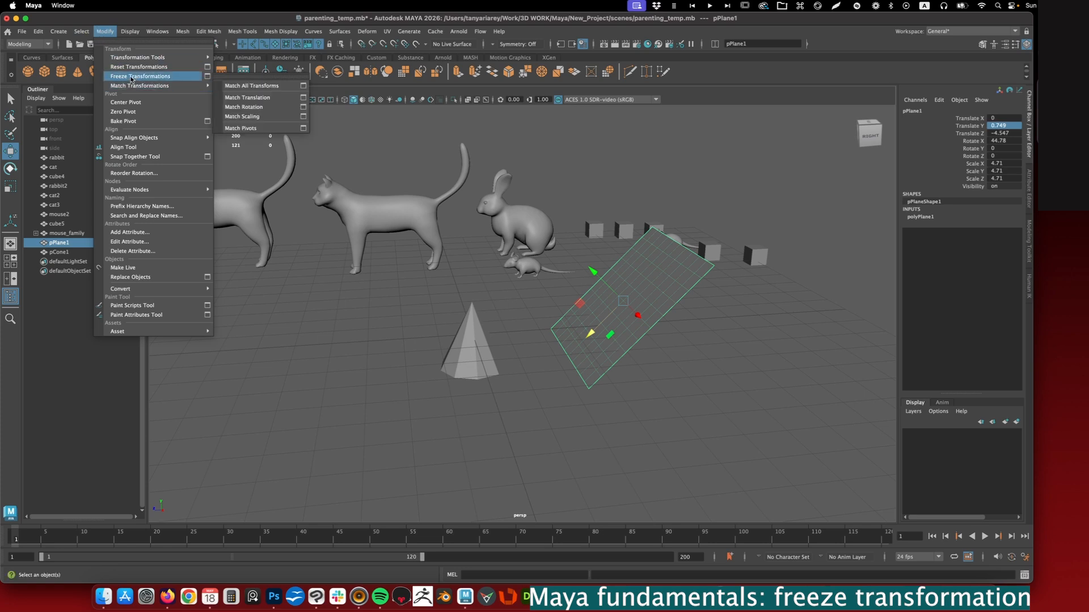
{"action": "left_click", "coordinate": [131, 76]}
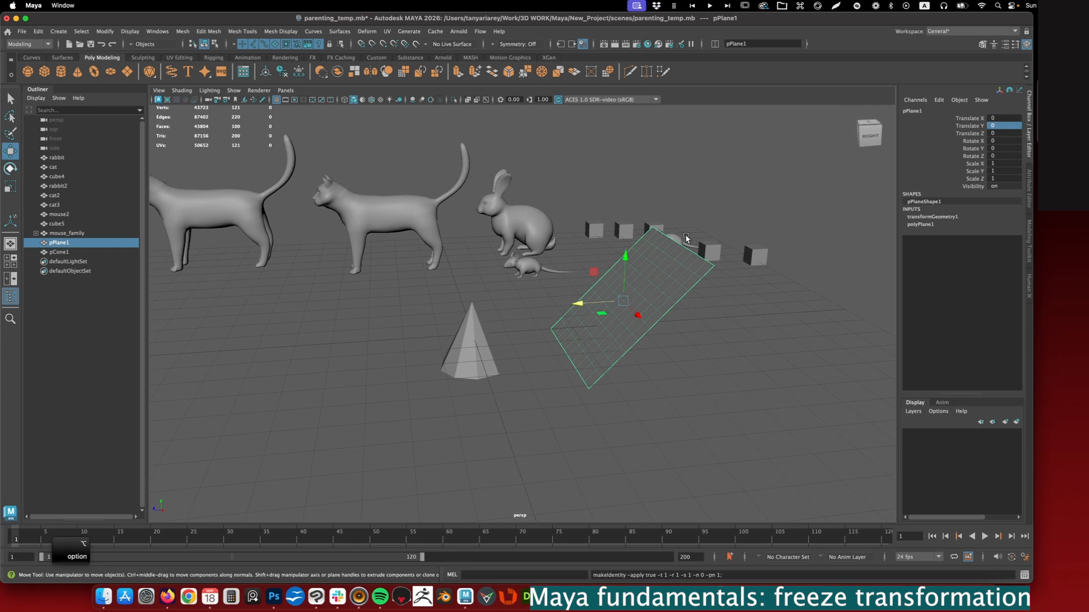
{"action": "left_click_drag", "start_coordinate": [685, 235], "coordinate": [678, 233], "text": "alt"}
{"action": "middle_click_drag", "start_coordinate": [665, 270], "coordinate": [542, 324], "text": "alt"}
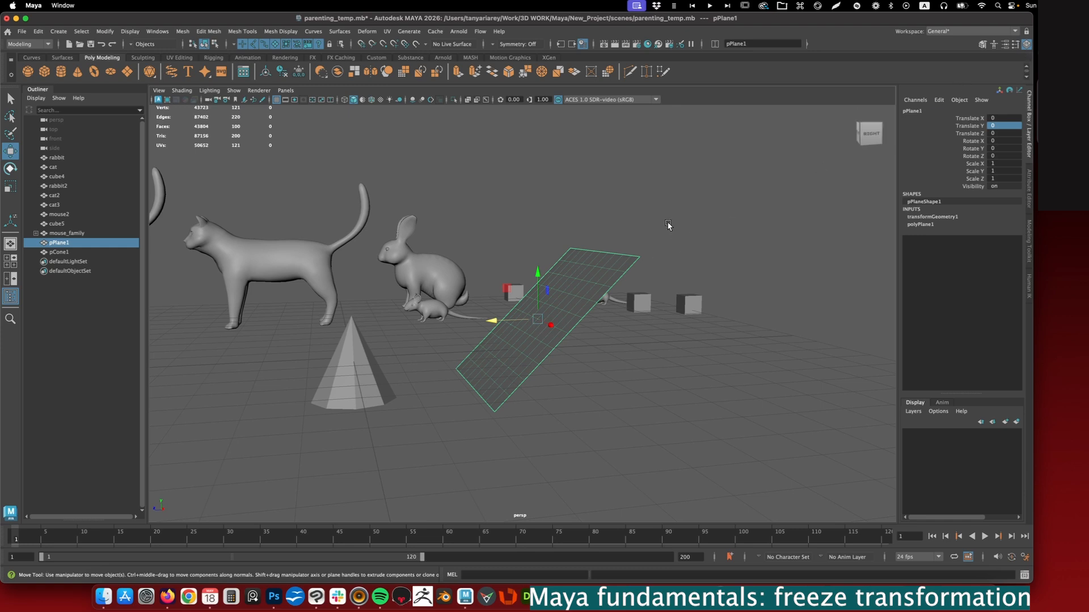
{"action": "key", "text": "super"}
{"action": "right_click_drag", "start_coordinate": [694, 236], "coordinate": [652, 219], "text": "shift+super"}
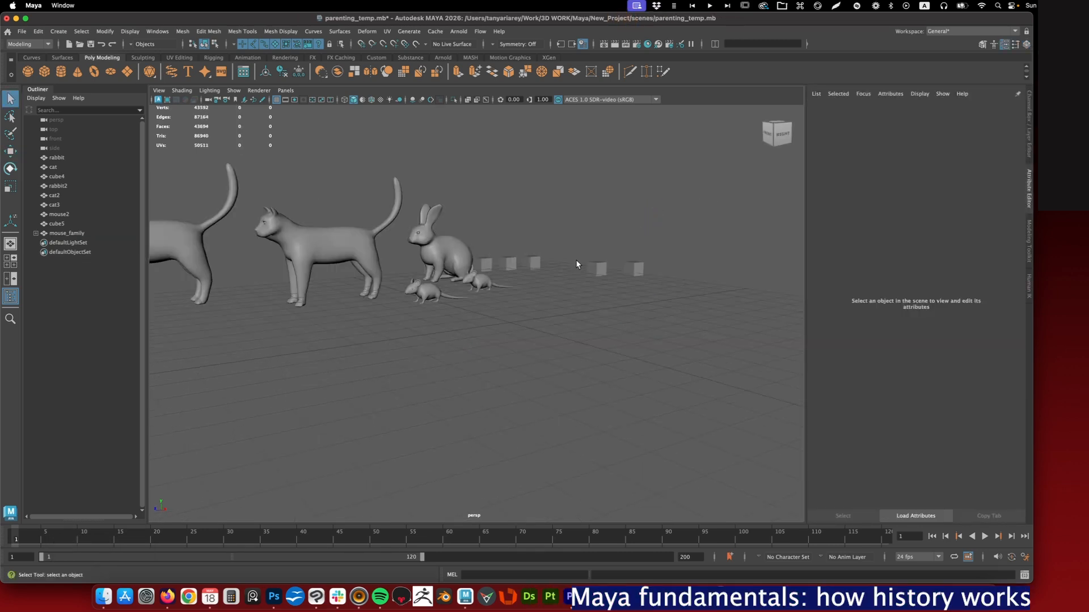
Create a polygon cube at the centre of the grid
{"action": "left_click_drag", "start_coordinate": [550, 307], "coordinate": [549, 291], "text": "alt"}
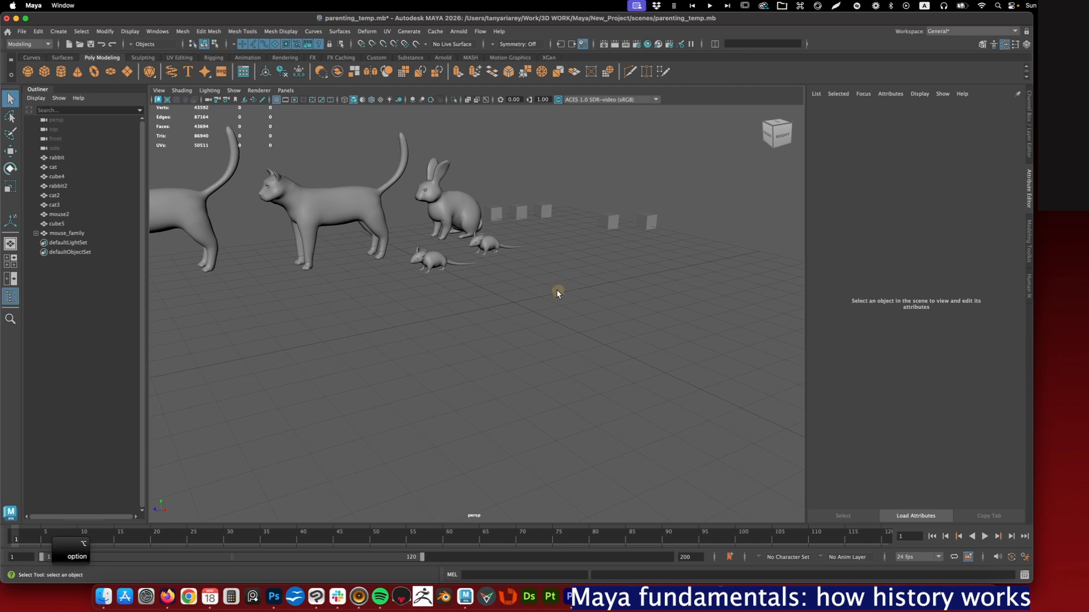
{"action": "right_click_drag", "start_coordinate": [518, 276], "coordinate": [520, 299], "text": "shift"}
{"action": "key", "text": "w"}
{"action": "scroll", "coordinate": [579, 300], "scroll_direction": "up", "scroll_amount": 3}
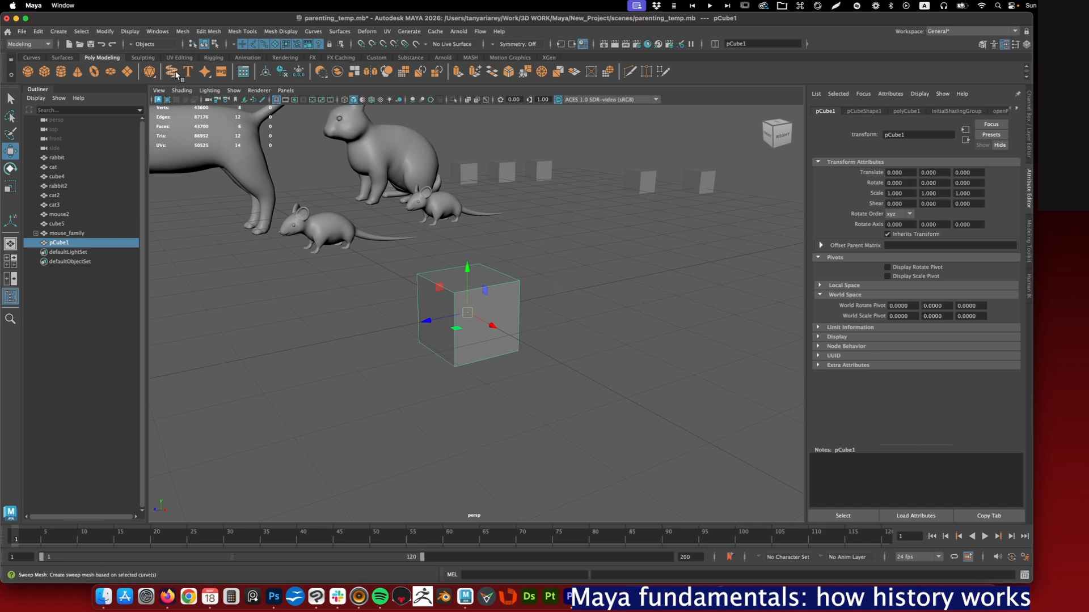
Open the Node Editor beside the cube and graph the cube's input and output connections
{"action": "left_click", "coordinate": [157, 31]}
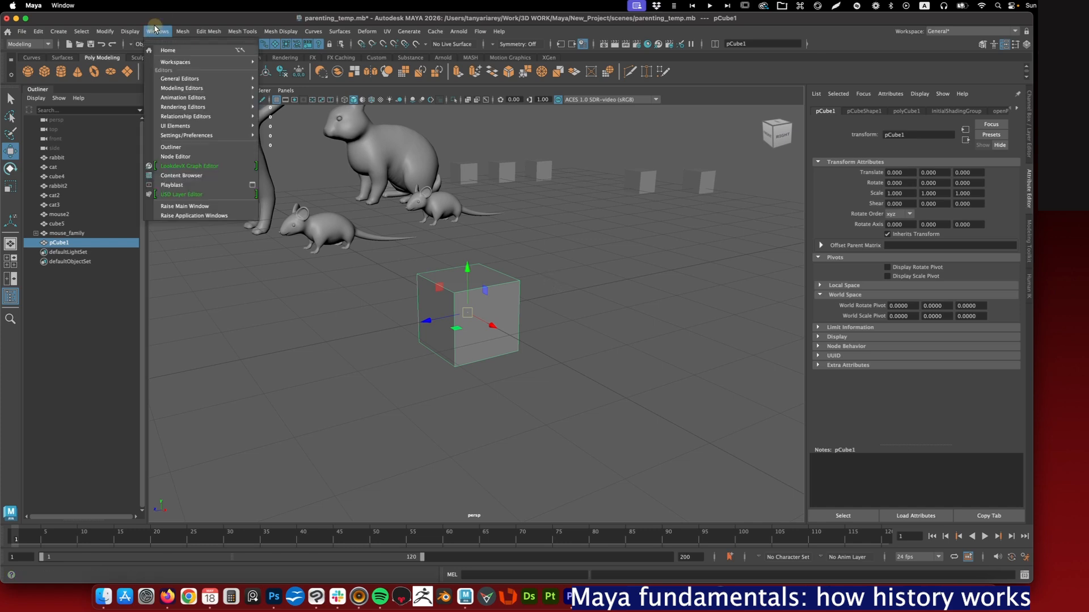
{"action": "left_click", "coordinate": [169, 157]}
{"action": "left_click_drag", "start_coordinate": [491, 134], "coordinate": [624, 112]}
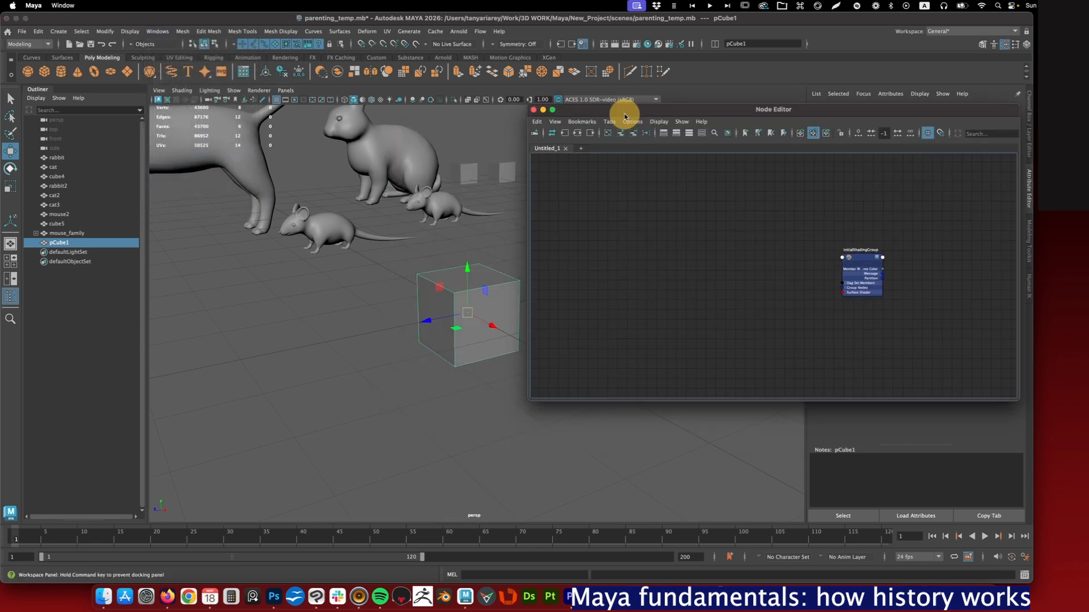
{"action": "left_click", "coordinate": [467, 309]}
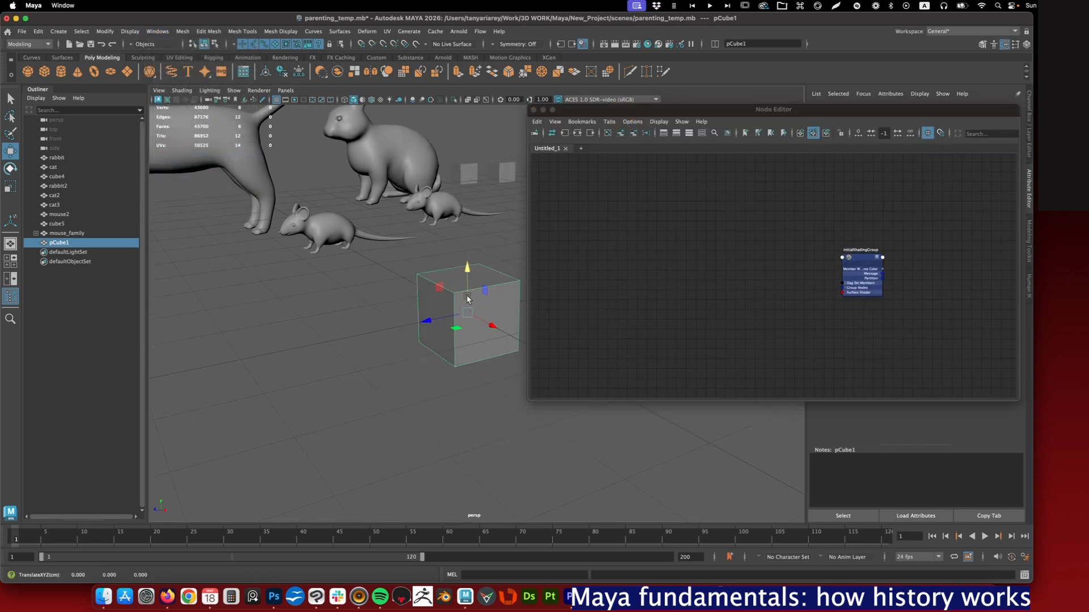
{"action": "left_click", "coordinate": [577, 131]}
{"action": "scroll", "coordinate": [628, 259], "scroll_direction": "down", "scroll_amount": 2}
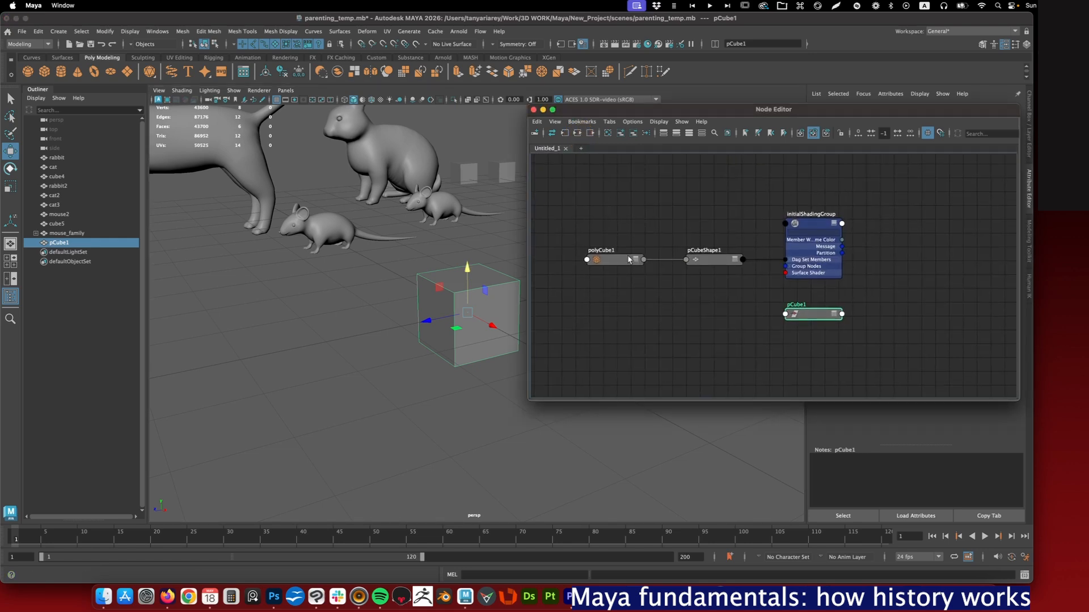
Spread out the cube's nodes in the graph and expand the attributes of the pCubeShape1 and polyCube1 nodes
{"action": "left_click_drag", "start_coordinate": [625, 262], "coordinate": [595, 245]}
{"action": "left_click_drag", "start_coordinate": [718, 262], "coordinate": [699, 249]}
{"action": "left_click_drag", "start_coordinate": [833, 319], "coordinate": [835, 338]}
{"action": "left_click_drag", "start_coordinate": [819, 222], "coordinate": [819, 220]}
{"action": "left_click", "coordinate": [726, 250]}
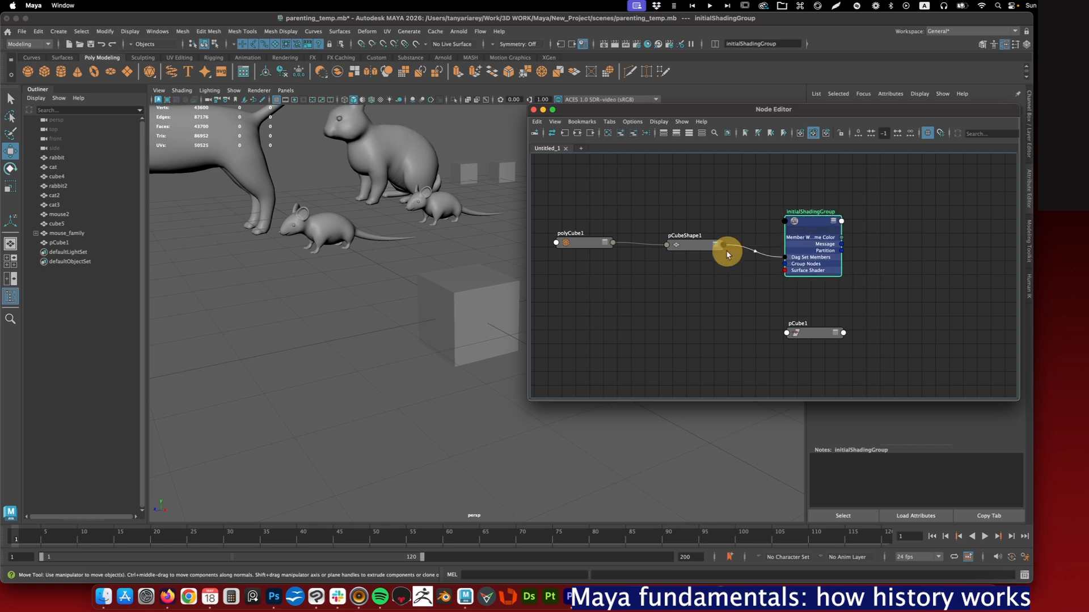
{"action": "left_click", "coordinate": [713, 246]}
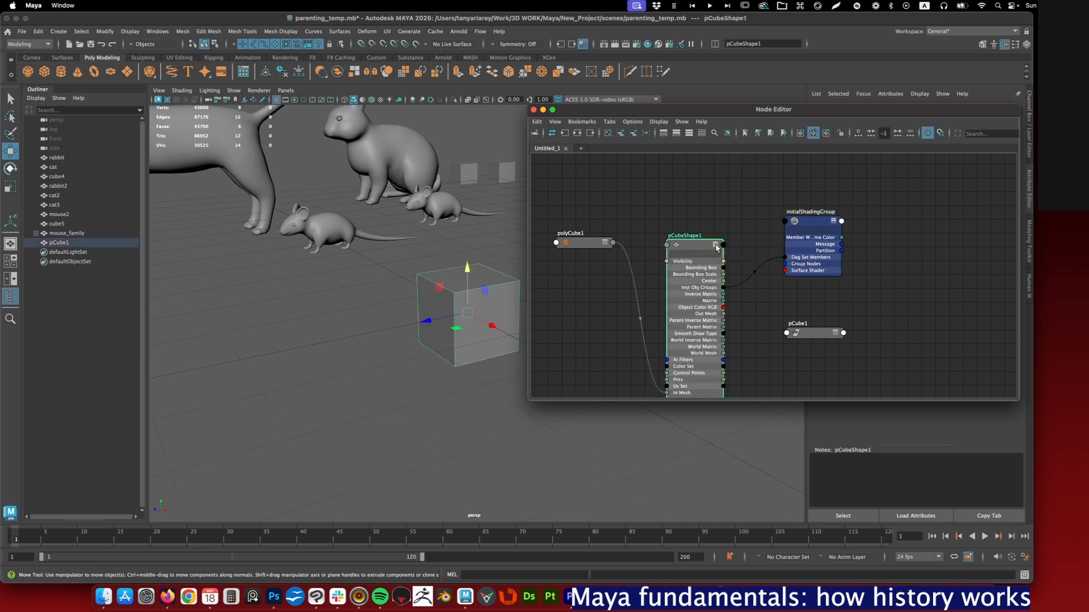
{"action": "left_click", "coordinate": [605, 244]}
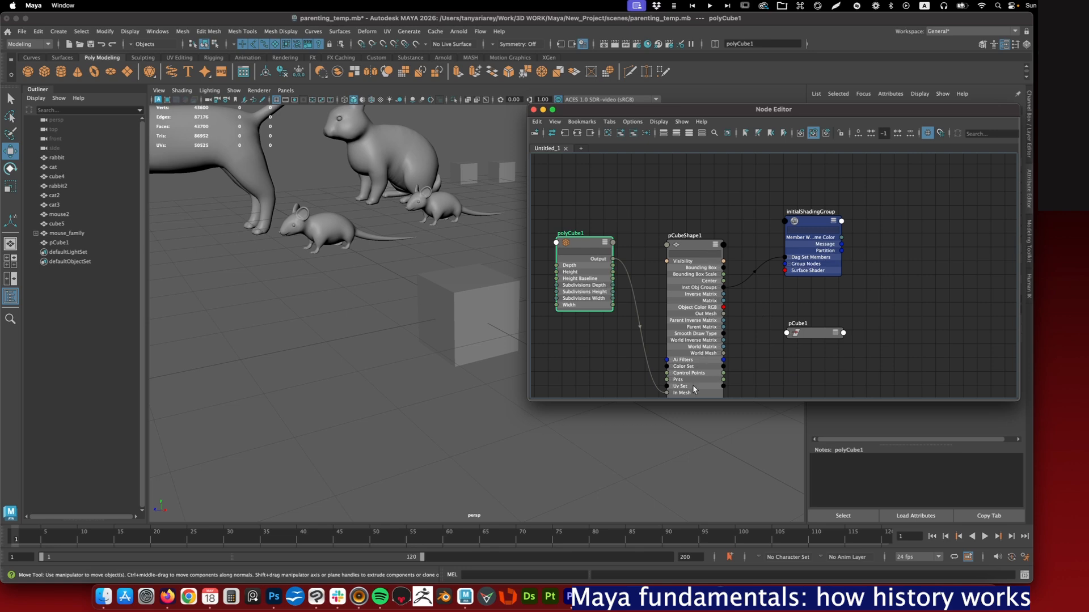
{"action": "middle_click_drag", "start_coordinate": [769, 312], "coordinate": [756, 268]}
Check the polyCube1 construction attributes, and arrange the Node Editor and its nodes so the cube stays in view
{"action": "left_click_drag", "start_coordinate": [699, 110], "coordinate": [432, 116]}
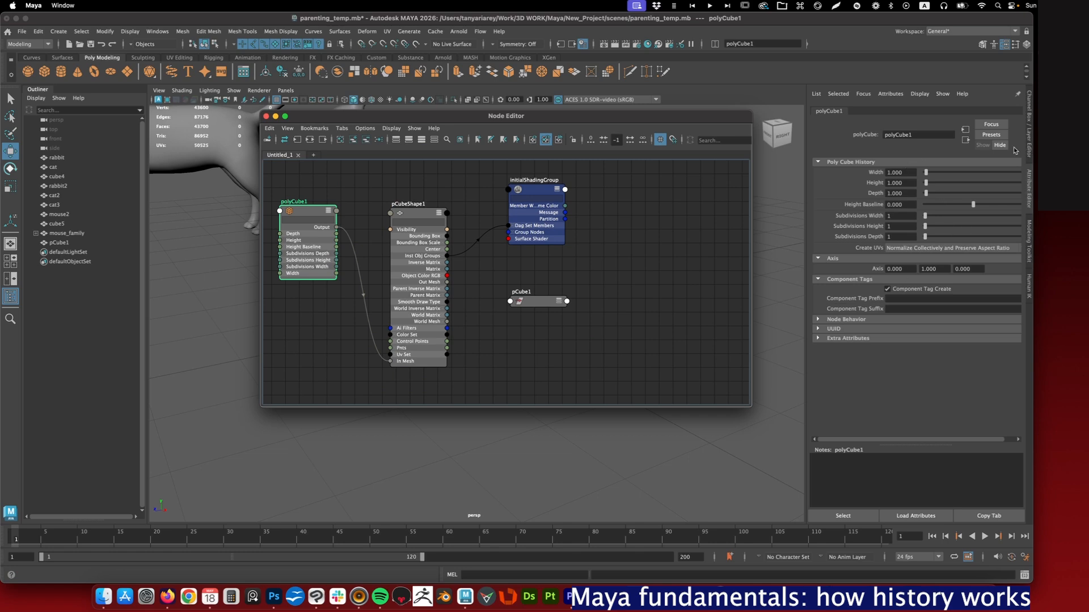
{"action": "left_click_drag", "start_coordinate": [482, 114], "coordinate": [762, 93]}
{"action": "left_click", "coordinate": [463, 305]}
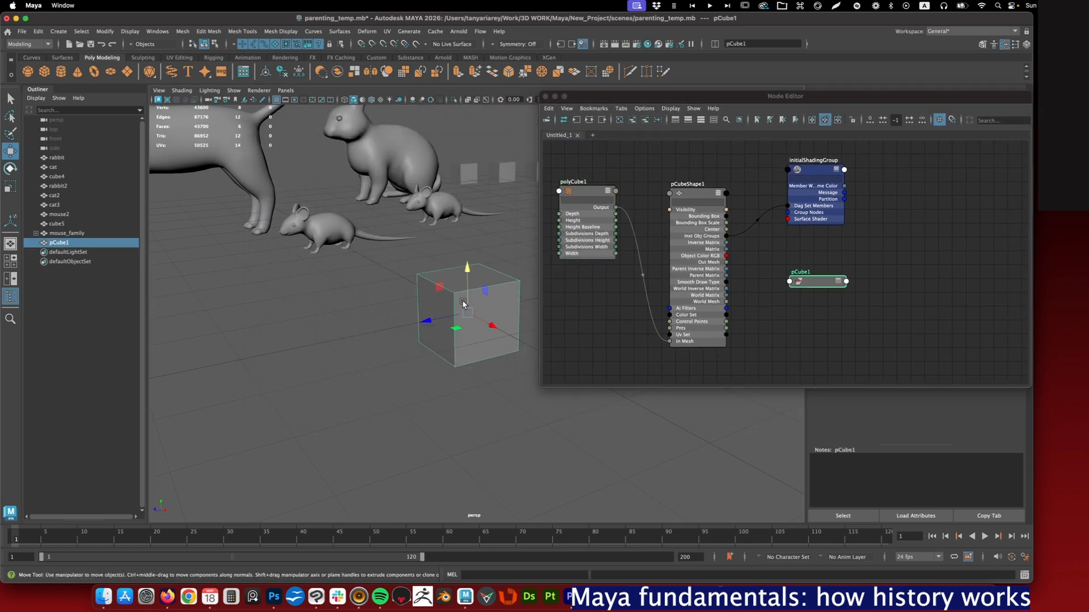
{"action": "middle_click_drag", "start_coordinate": [533, 284], "coordinate": [507, 296], "text": "alt"}
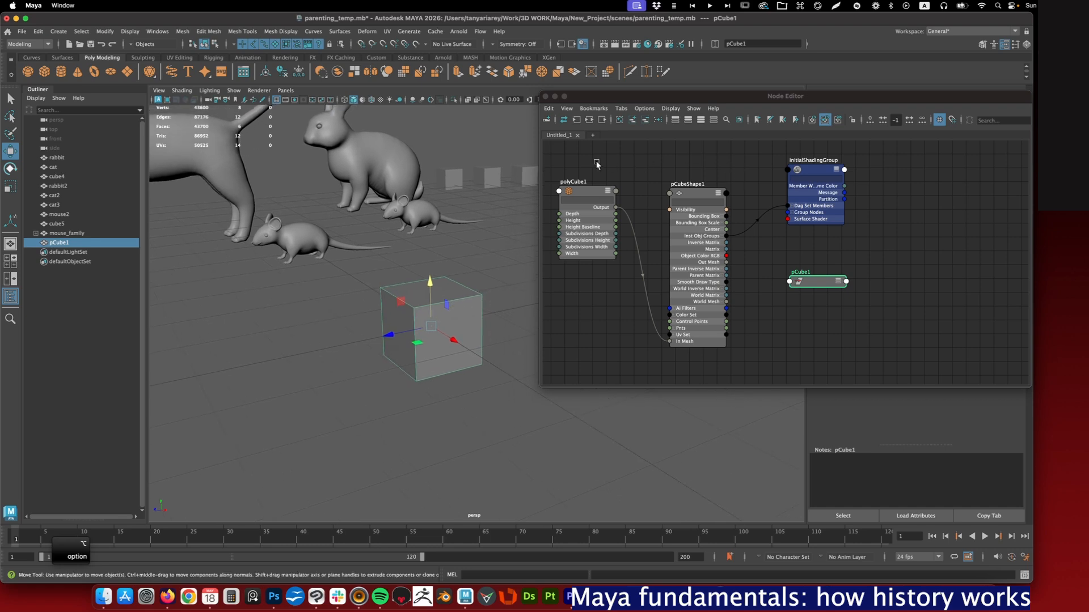
{"action": "left_click_drag", "start_coordinate": [597, 164], "coordinate": [863, 308]}
{"action": "left_click_drag", "start_coordinate": [586, 177], "coordinate": [700, 182]}
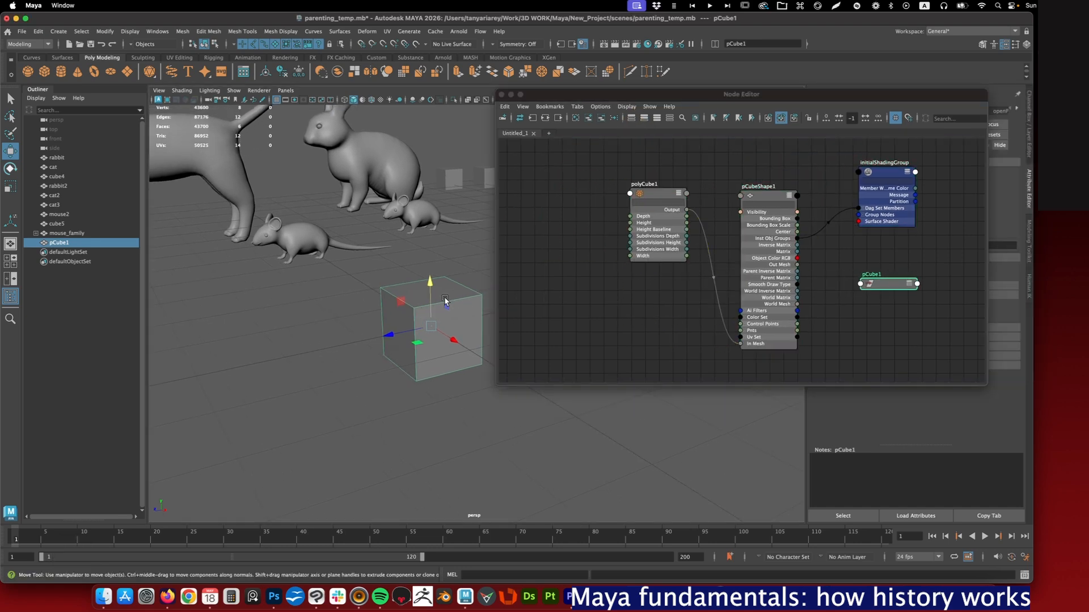
{"action": "middle_click_drag", "start_coordinate": [464, 267], "coordinate": [434, 283], "text": "alt"}
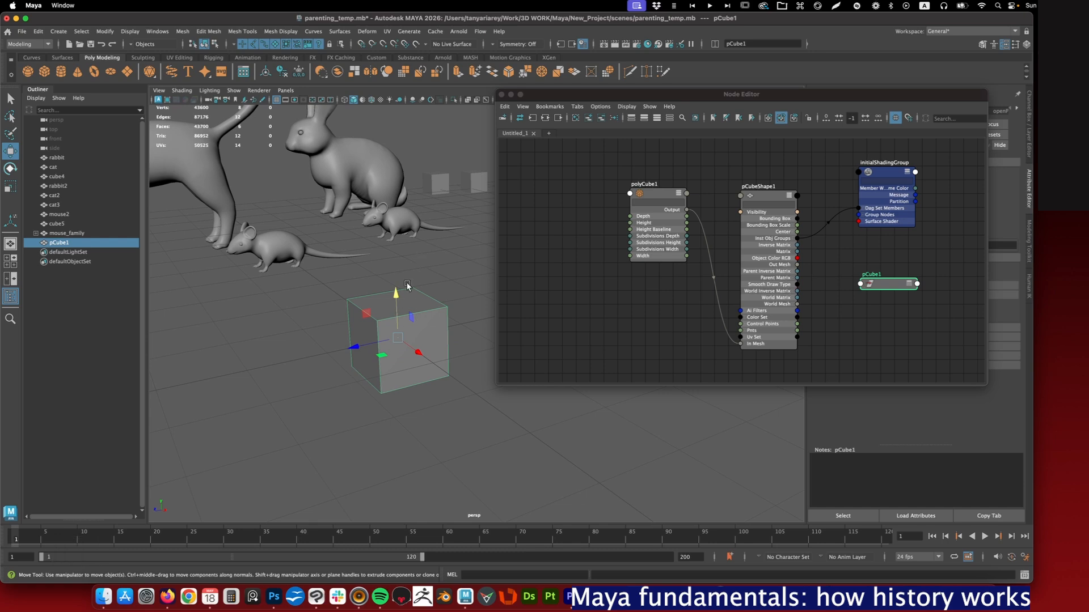
Extrude the cube's top face upward by a short distance
{"action": "right_click_drag", "start_coordinate": [413, 270], "coordinate": [417, 300]}
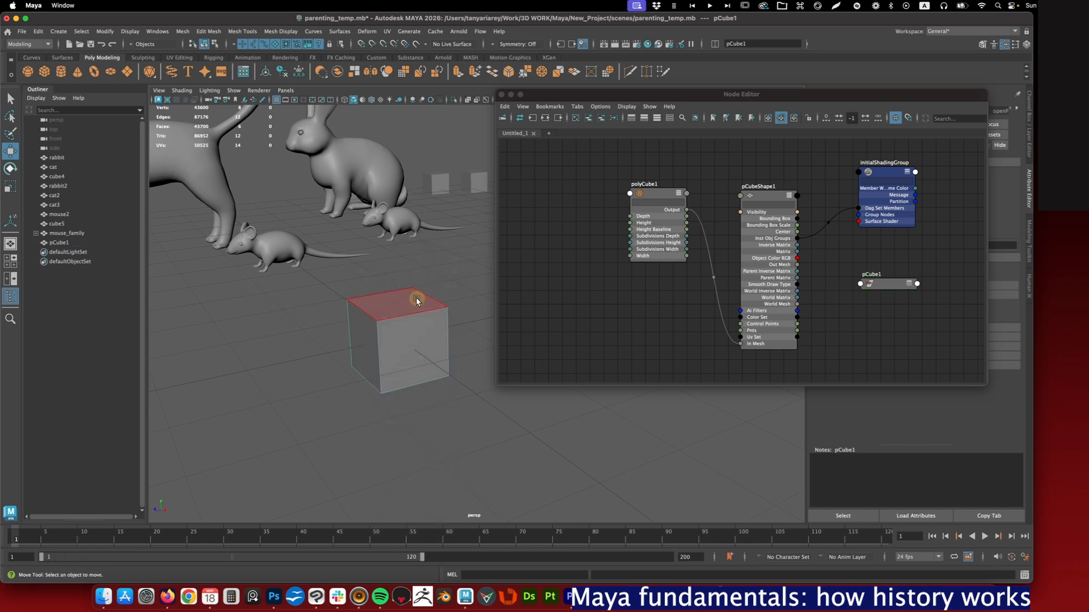
{"action": "left_click", "coordinate": [417, 300]}
{"action": "left_click_drag", "start_coordinate": [394, 260], "coordinate": [391, 226], "text": "shift"}
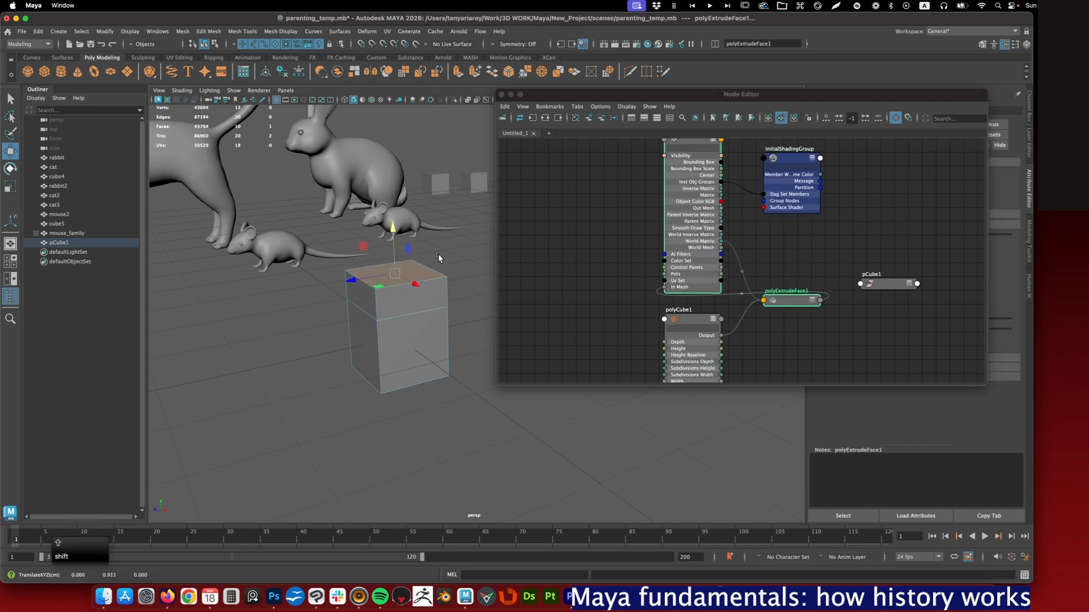
Expand the extrude node's attributes, move the polyCube1 node clear of the others, and return the cube to object mode
{"action": "scroll", "coordinate": [768, 276], "scroll_direction": "down", "scroll_amount": 3}
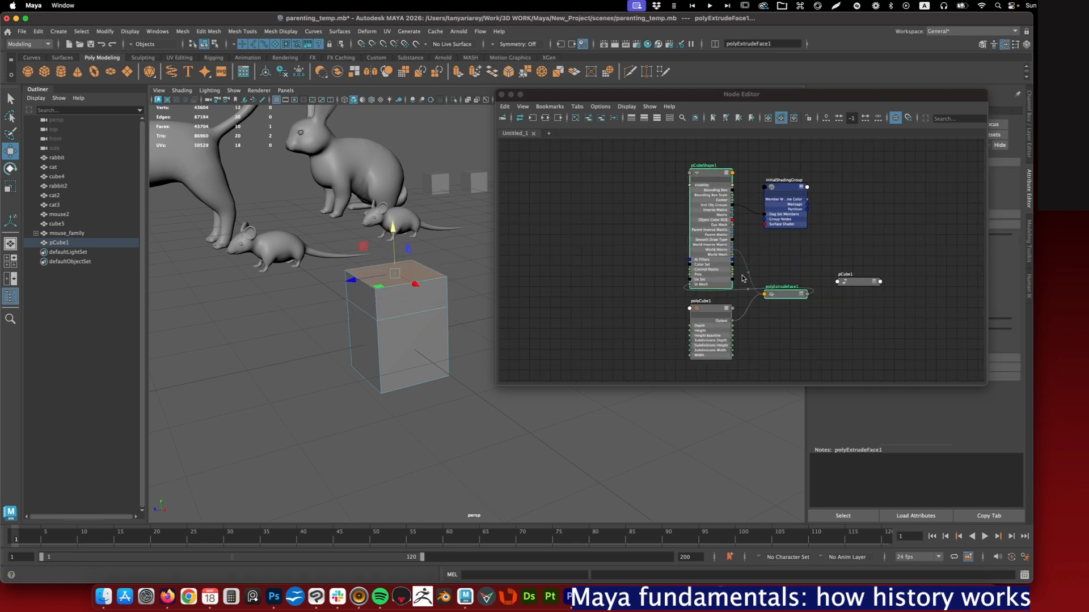
{"action": "left_click", "coordinate": [802, 295]}
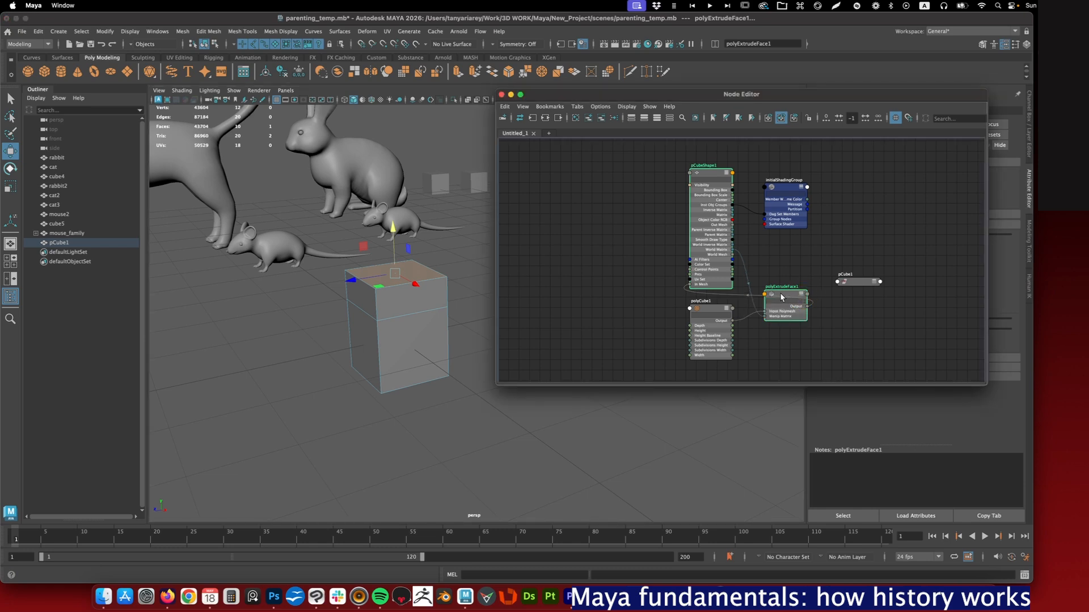
{"action": "left_click_drag", "start_coordinate": [787, 296], "coordinate": [773, 281]}
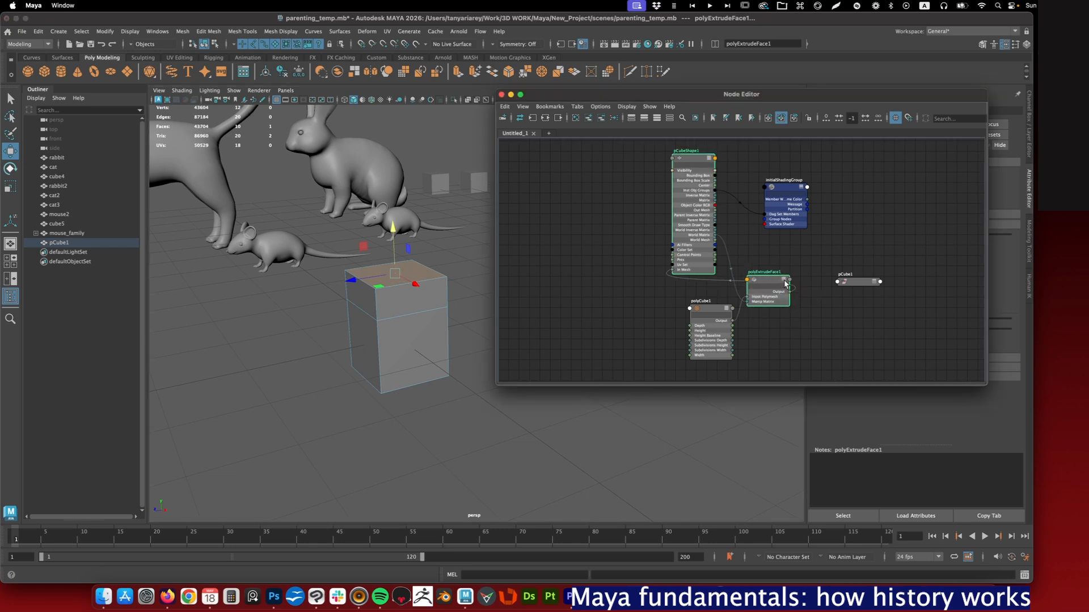
{"action": "left_click_drag", "start_coordinate": [708, 309], "coordinate": [560, 277]}
{"action": "left_click", "coordinate": [437, 312]}
{"action": "right_click_drag", "start_coordinate": [406, 256], "coordinate": [434, 242]}
Set Subdivisions Width to 2 on the extruded cube's polyCube1 history node
{"action": "left_click", "coordinate": [559, 279]}
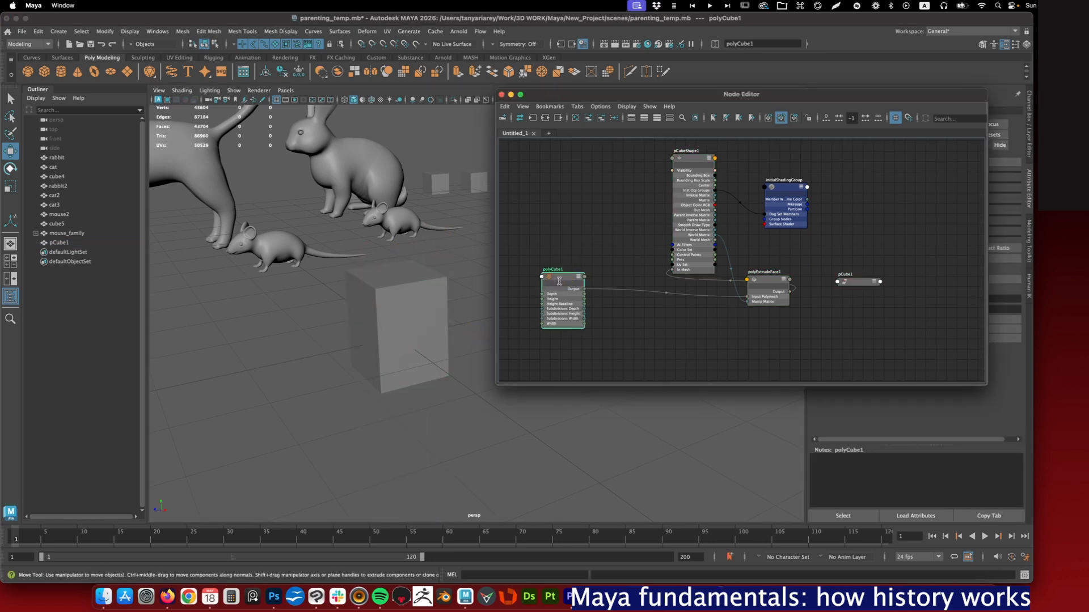
{"action": "left_click_drag", "start_coordinate": [704, 94], "coordinate": [658, 98]}
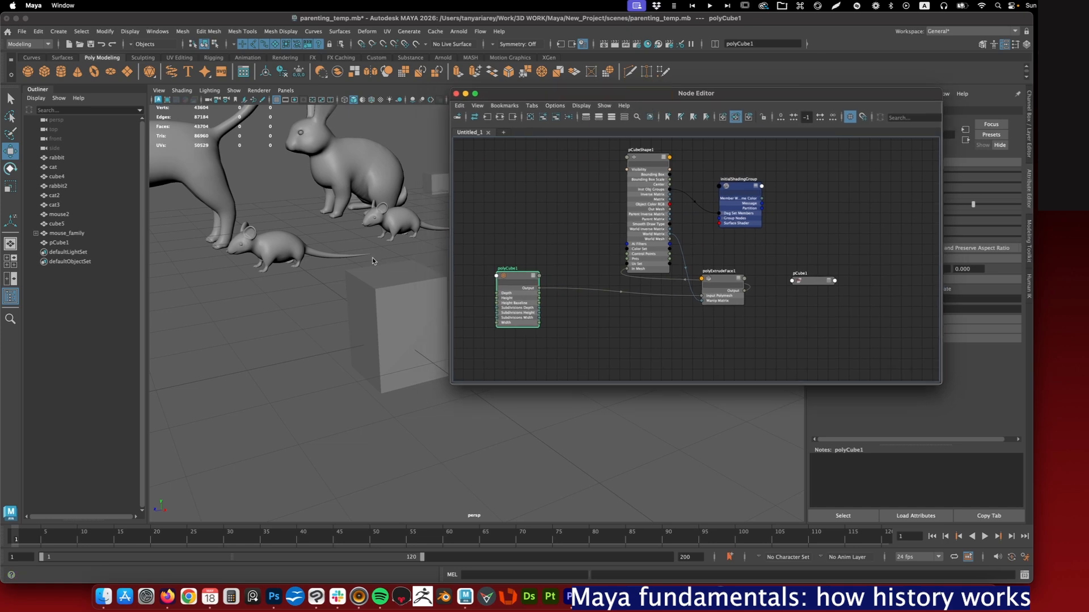
{"action": "middle_click_drag", "start_coordinate": [359, 238], "coordinate": [290, 238], "text": "alt"}
{"action": "left_click_drag", "start_coordinate": [689, 94], "coordinate": [566, 94]}
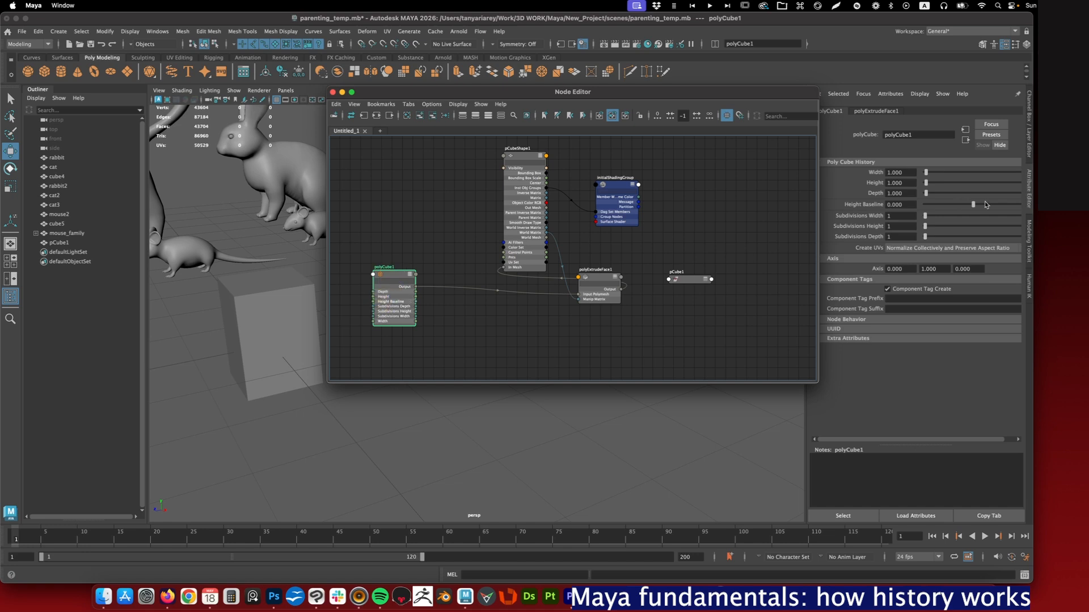
{"action": "left_click", "coordinate": [903, 216]}
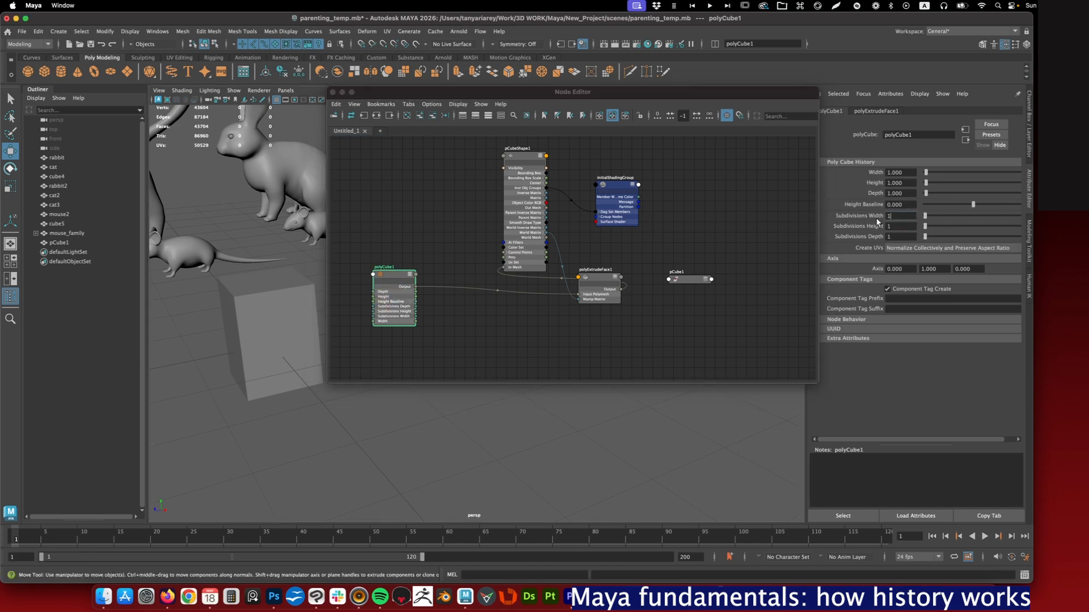
{"action": "left_click", "coordinate": [877, 213]}
{"action": "type", "text": "2"}
{"action": "key", "text": "Return"}
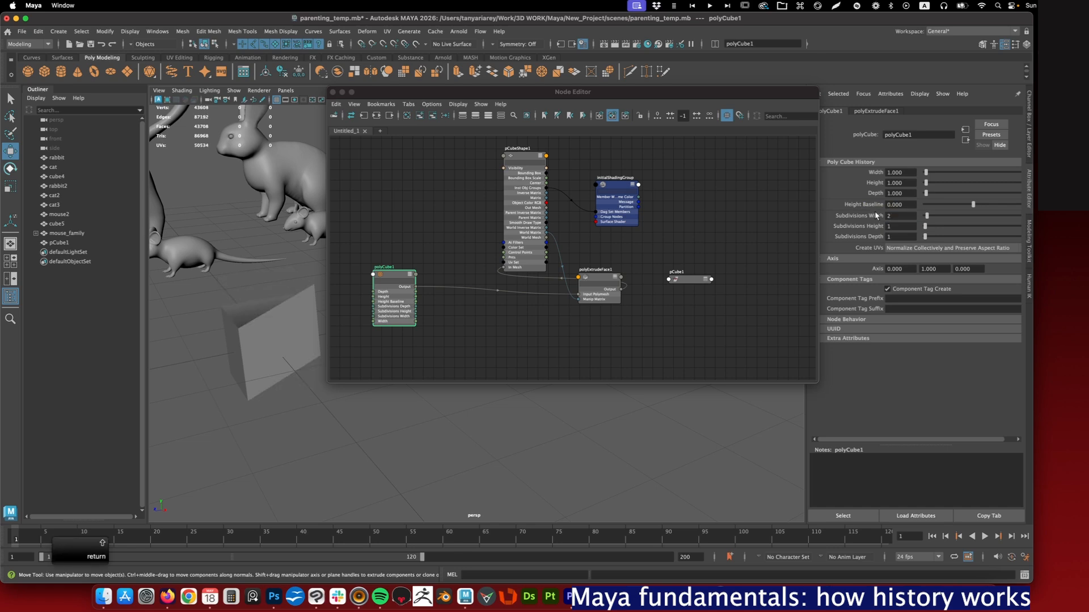
Examine the cube's changed shape together with its polyCube1 and polyExtrudeFace1 history nodes
{"action": "left_click_drag", "start_coordinate": [308, 263], "coordinate": [399, 275], "text": "alt"}
{"action": "left_click_drag", "start_coordinate": [255, 320], "coordinate": [193, 272], "text": "alt"}
{"action": "left_click", "coordinate": [297, 331]}
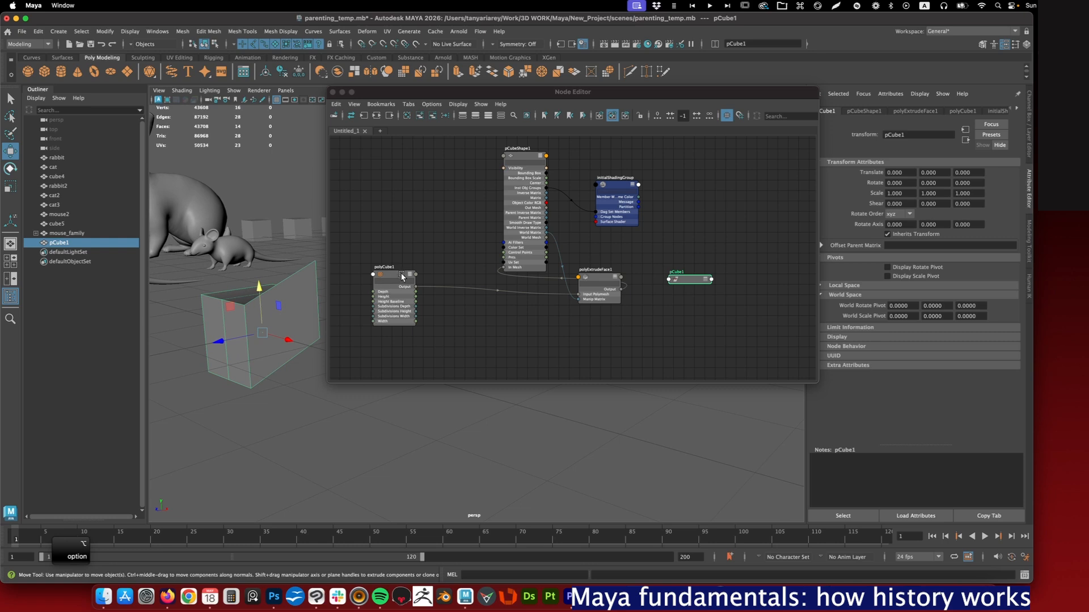
{"action": "left_click_drag", "start_coordinate": [402, 277], "coordinate": [423, 275]}
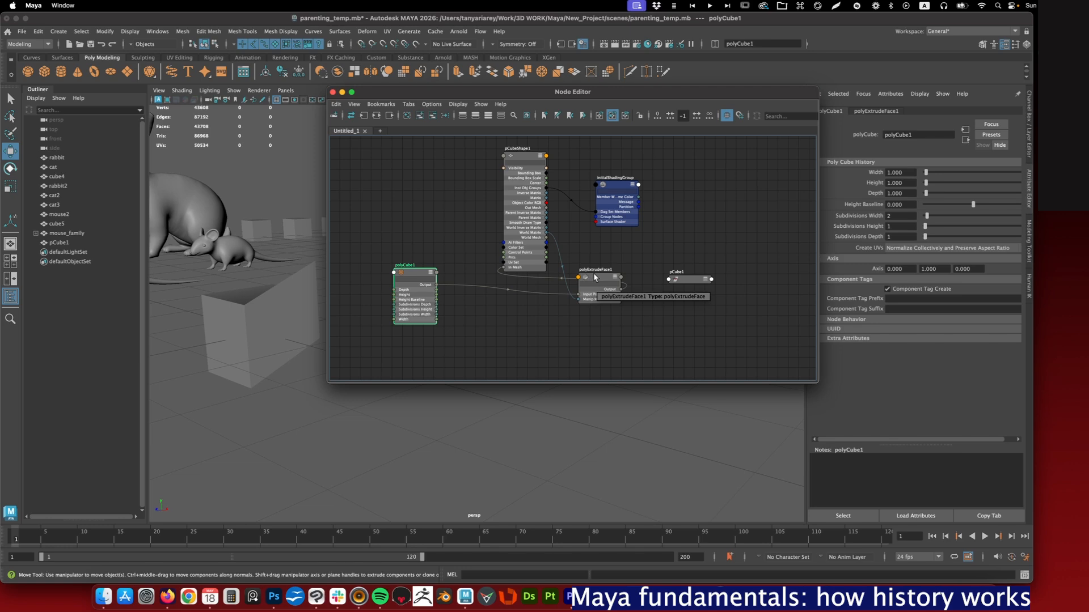
{"action": "left_click", "coordinate": [296, 311]}
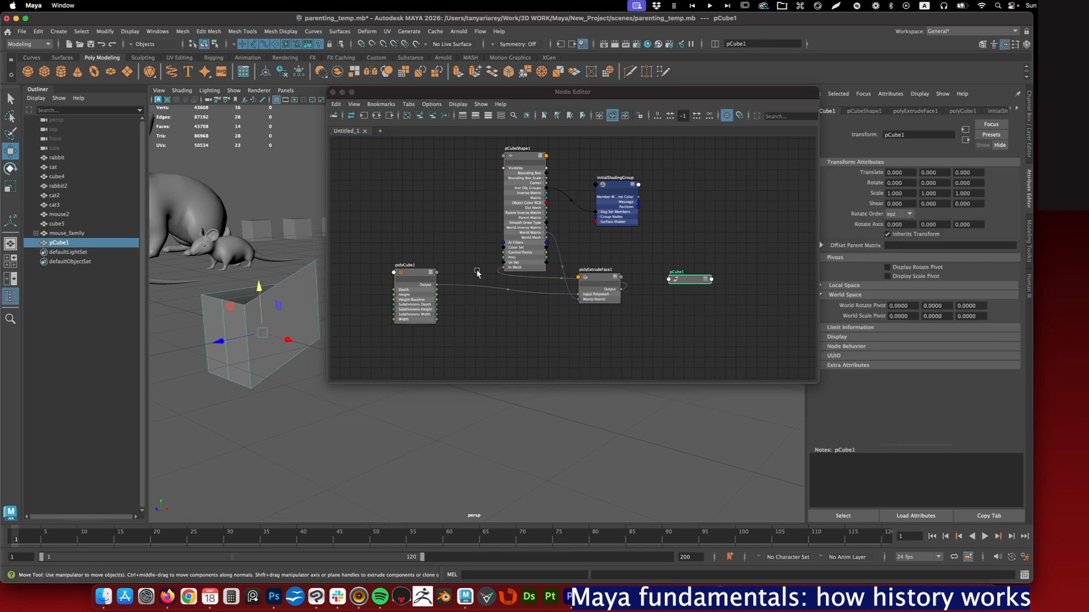
{"action": "left_click_drag", "start_coordinate": [412, 277], "coordinate": [401, 275]}
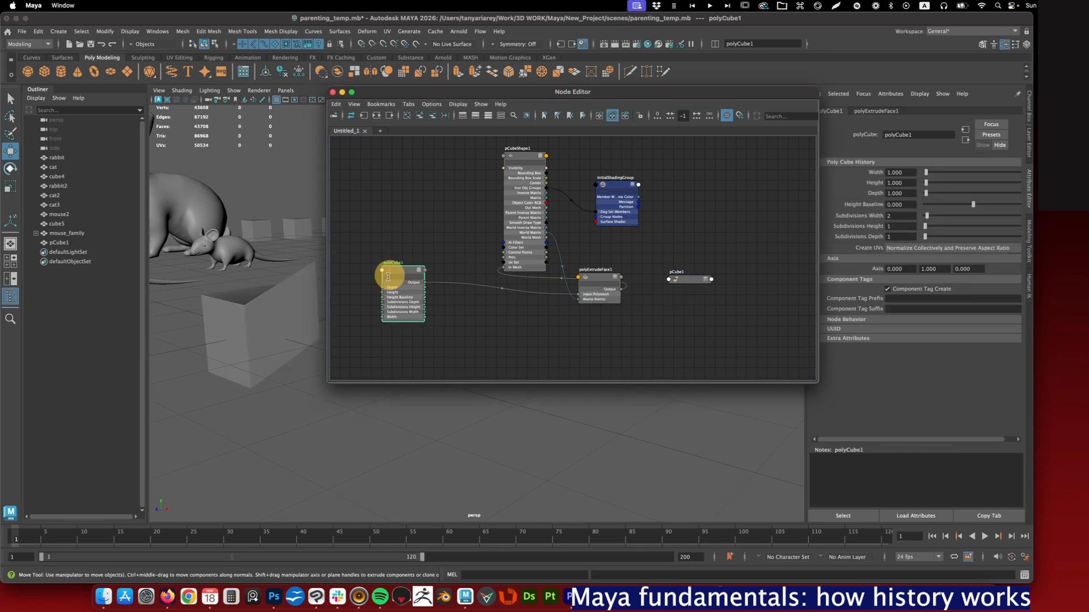
{"action": "left_click", "coordinate": [280, 324]}
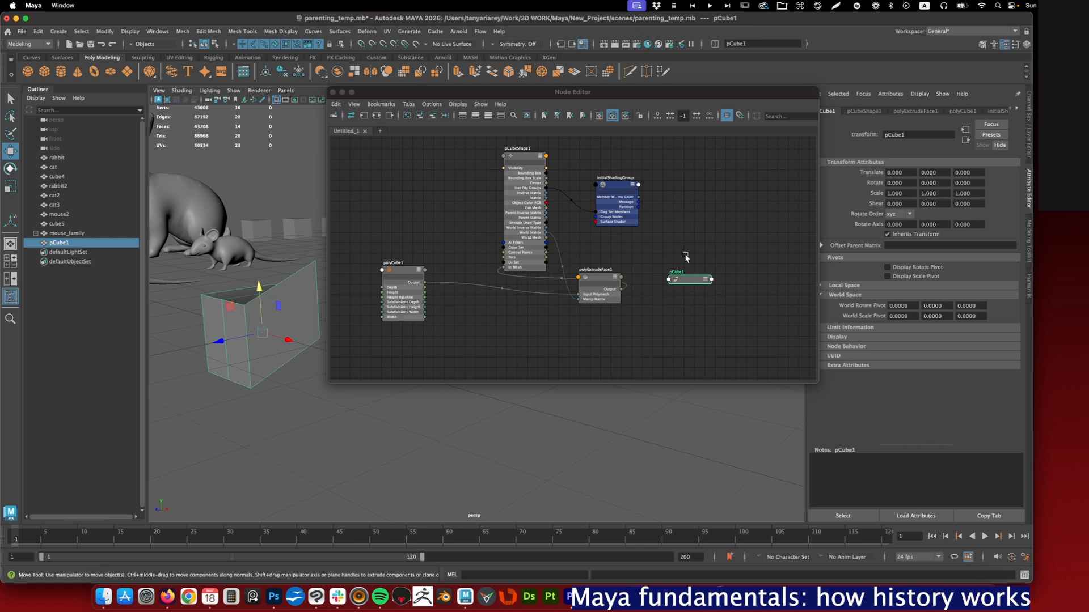
{"action": "left_click", "coordinate": [601, 280]}
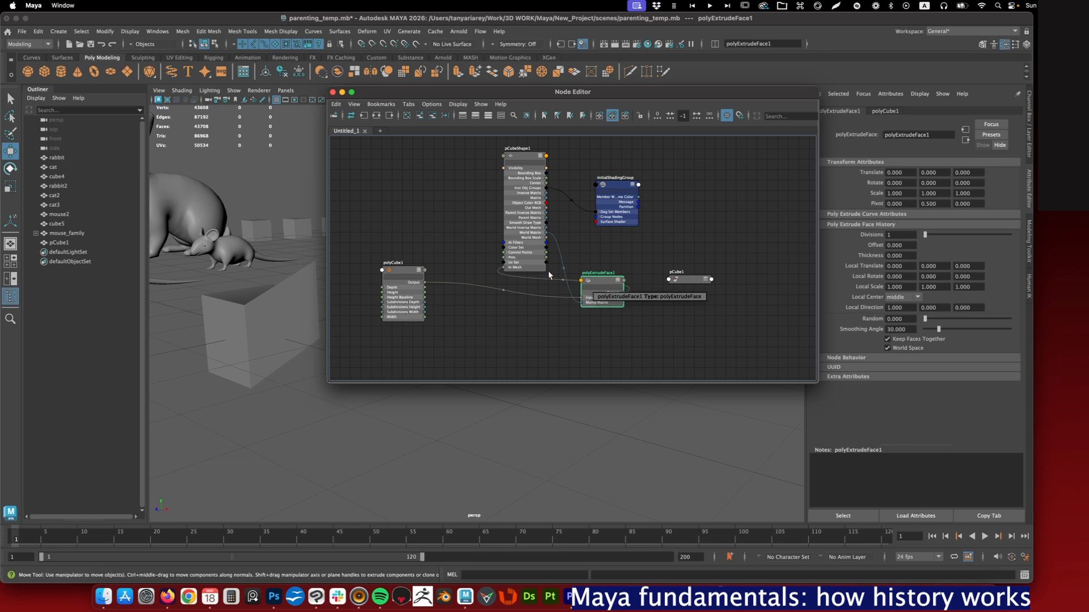
{"action": "left_click", "coordinate": [399, 272]}
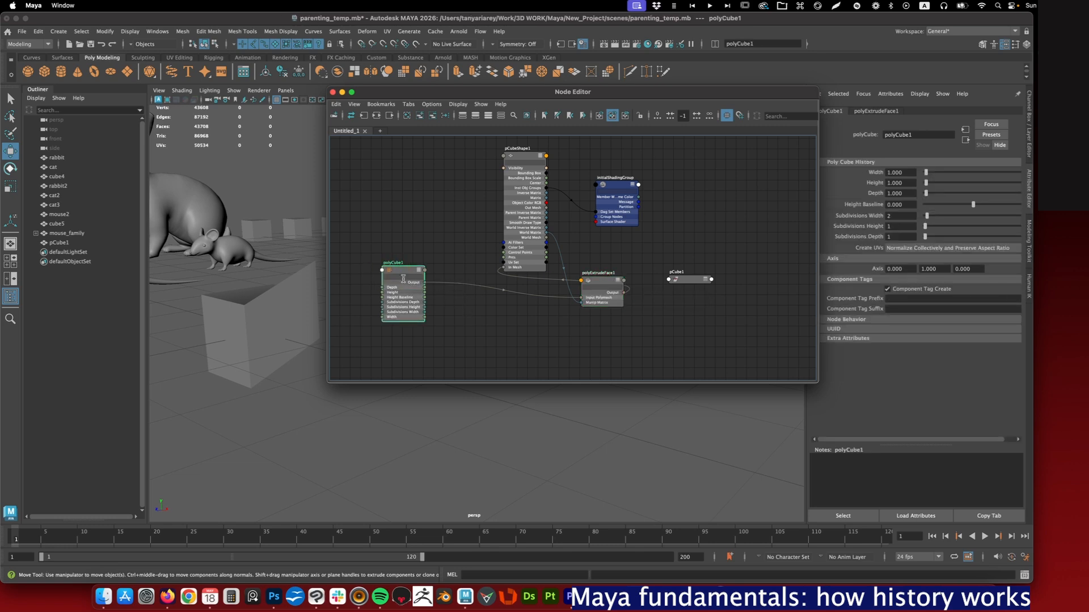
Undo the Subdivisions Width change and turn on the face ID display for the cube
{"action": "mouse_move", "coordinate": [281, 292]}
{"action": "left_mouse_down", "text": "alt"}
{"action": "mouse_move", "coordinate": [331, 291]}
{"action": "mouse_move", "coordinate": [277, 261]}
{"action": "mouse_move", "coordinate": [270, 287]}
{"action": "left_mouse_up", "text": "alt"}
{"action": "left_click_drag", "start_coordinate": [292, 278], "coordinate": [299, 277], "text": "alt"}
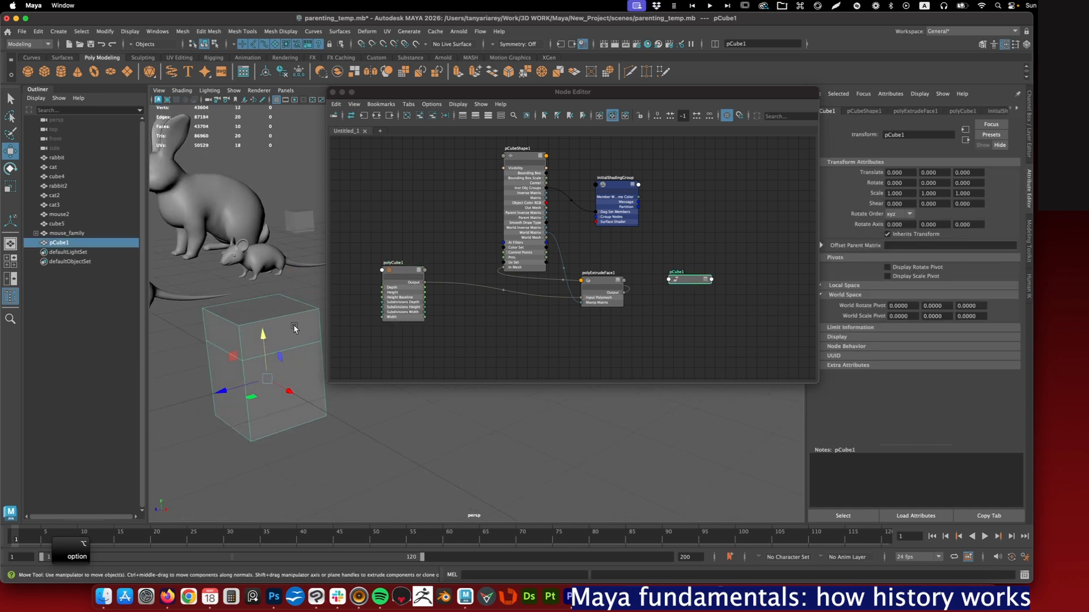
{"action": "left_click_drag", "start_coordinate": [294, 329], "coordinate": [264, 312], "text": "alt"}
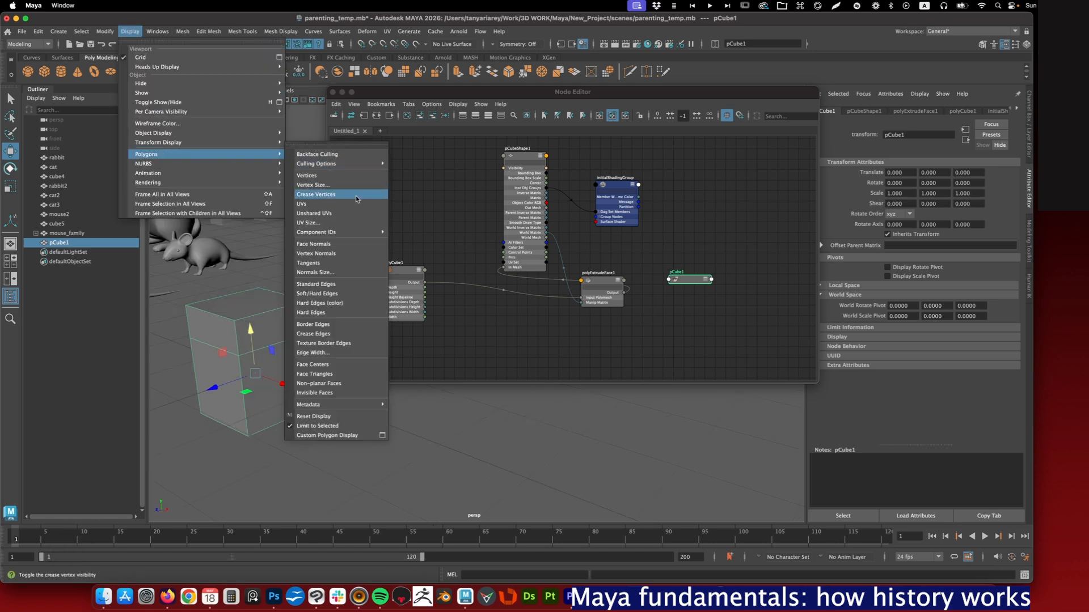
{"action": "mouse_move", "coordinate": [325, 235]}
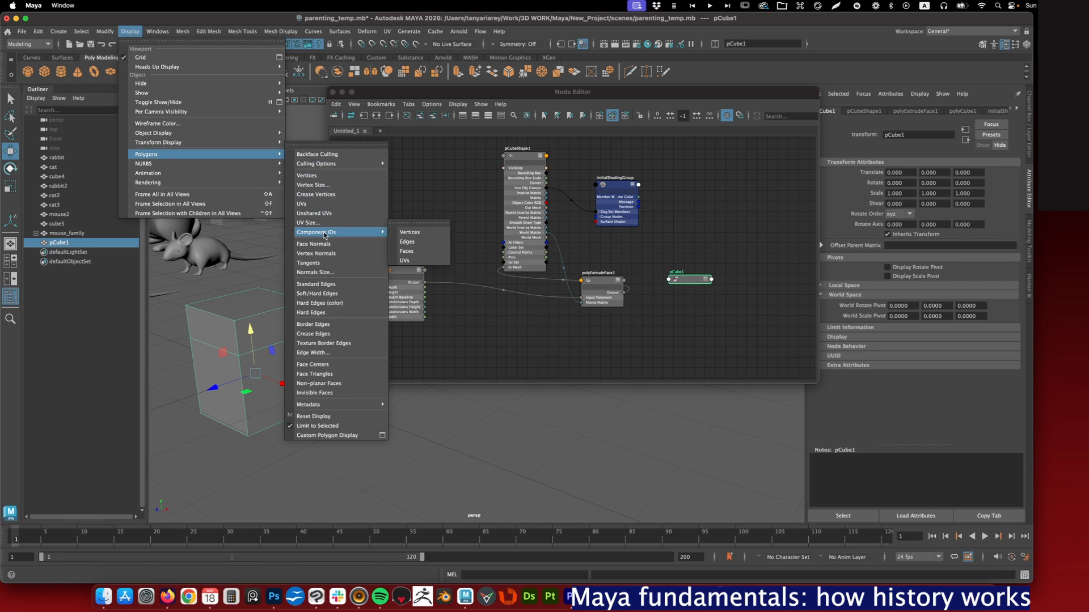
{"action": "left_click", "coordinate": [406, 252]}
{"action": "right_click_drag", "start_coordinate": [222, 296], "coordinate": [257, 377], "text": "alt"}
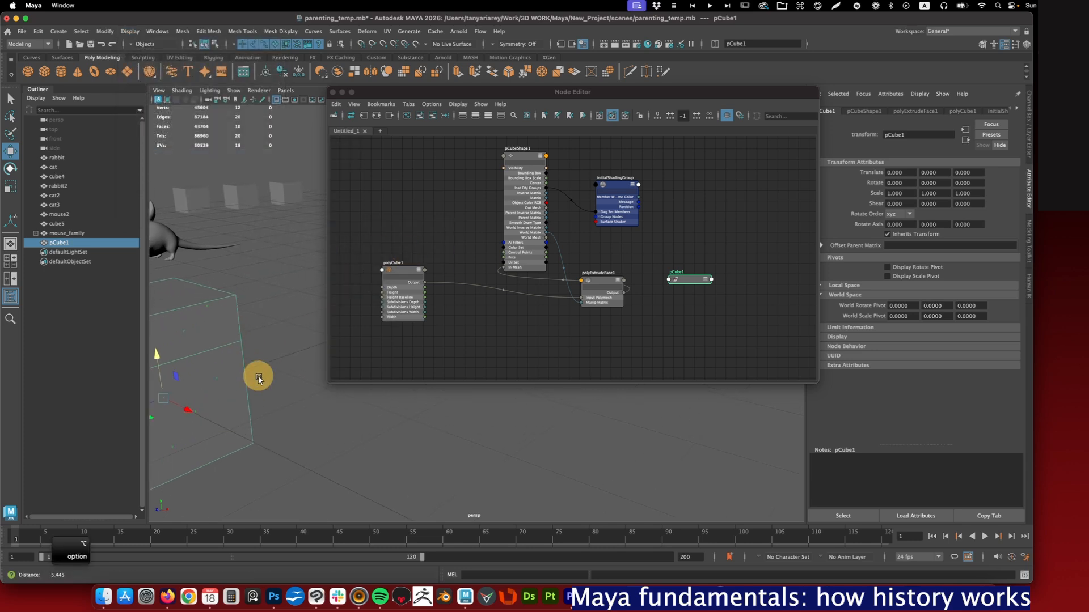
Examine the extruded cube's faces from several angles, ending close to its lower section
{"action": "middle_click_drag", "start_coordinate": [261, 375], "coordinate": [365, 335], "text": "alt"}
{"action": "right_click_drag", "start_coordinate": [238, 278], "coordinate": [253, 374], "text": "alt"}
{"action": "middle_click_drag", "start_coordinate": [252, 374], "coordinate": [348, 352], "text": "alt"}
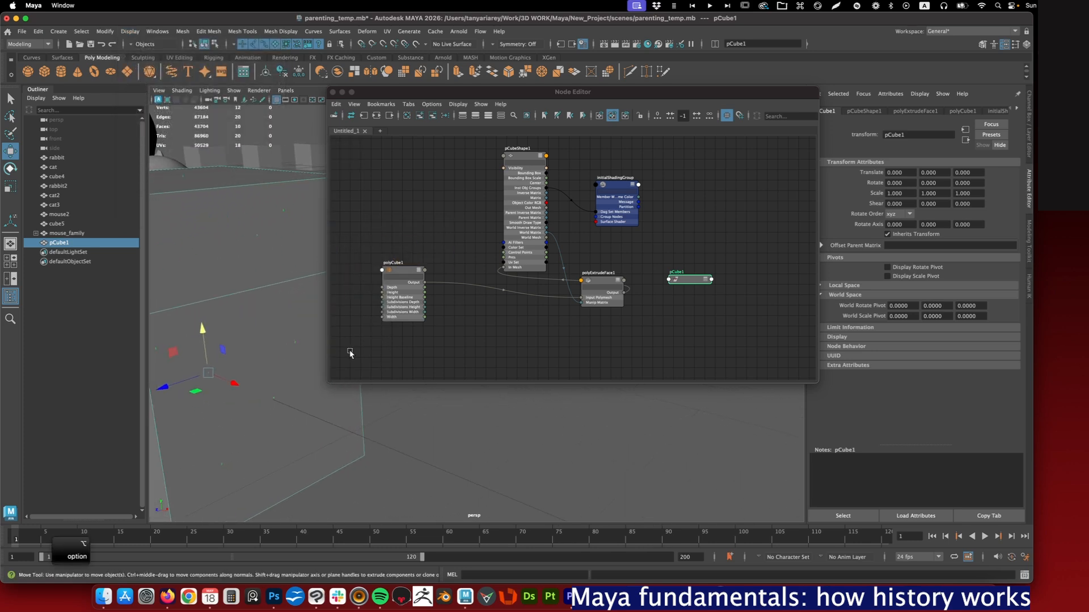
{"action": "middle_click_drag", "start_coordinate": [237, 327], "coordinate": [288, 329], "text": "alt"}
{"action": "left_click_drag", "start_coordinate": [258, 348], "coordinate": [227, 318], "text": "alt"}
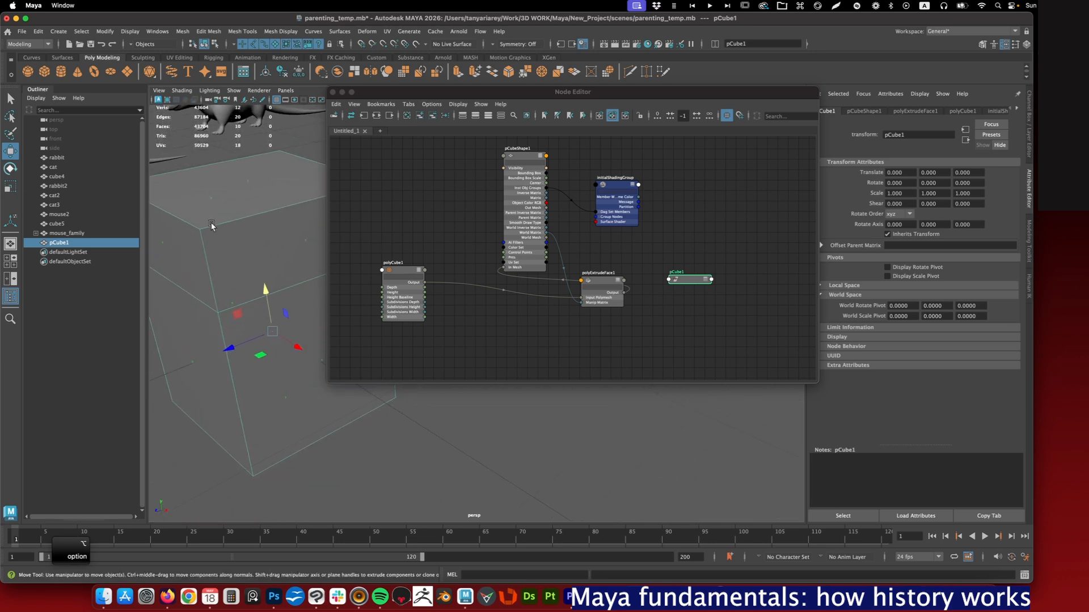
{"action": "left_click_drag", "start_coordinate": [264, 291], "coordinate": [265, 293], "text": "alt"}
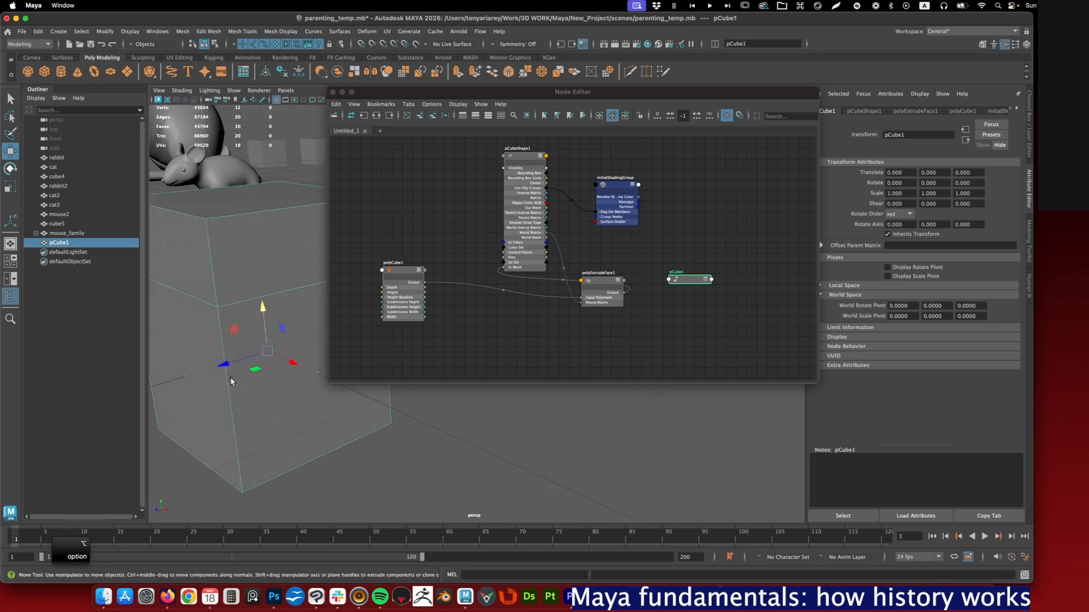
{"action": "left_click_drag", "start_coordinate": [195, 379], "coordinate": [251, 391], "text": "alt"}
{"action": "left_click_drag", "start_coordinate": [222, 300], "coordinate": [264, 300], "text": "alt"}
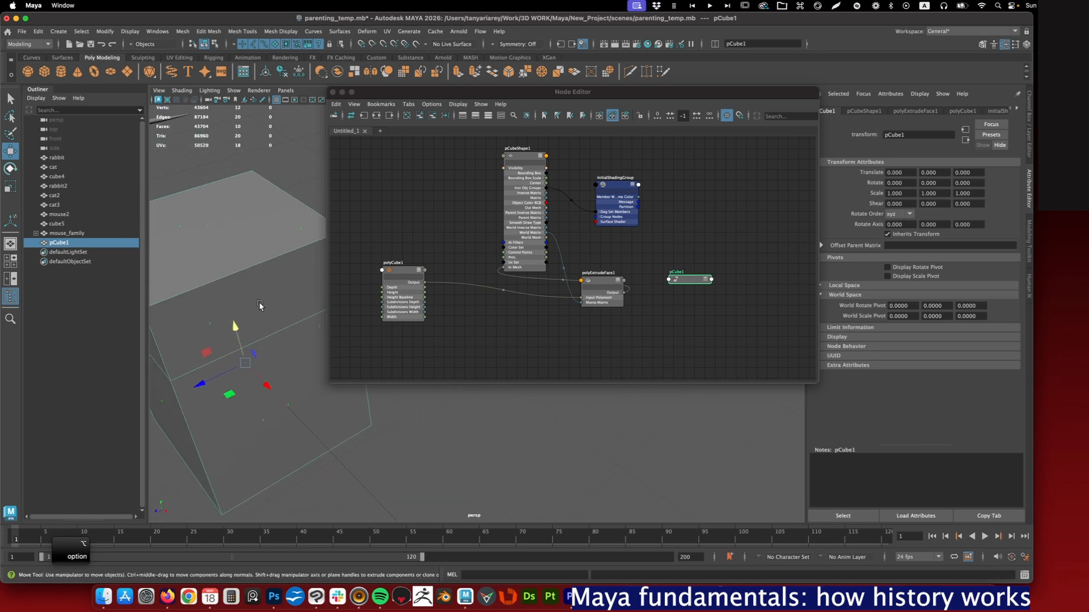
{"action": "left_click_drag", "start_coordinate": [199, 254], "coordinate": [238, 336], "text": "alt"}
{"action": "right_click_drag", "start_coordinate": [238, 335], "coordinate": [238, 359], "text": "alt"}
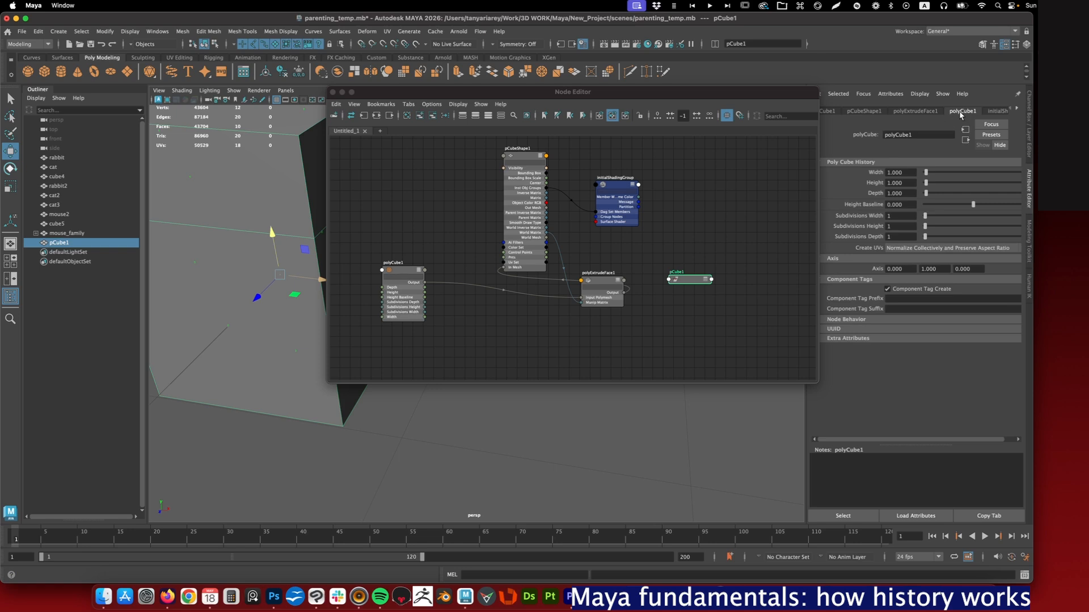
Set Subdivisions Width to 2 in the polyCube1 history of the extruded cube
{"action": "left_click", "coordinate": [898, 215]}
{"action": "type", "text": "2"}
{"action": "key", "text": "Return"}
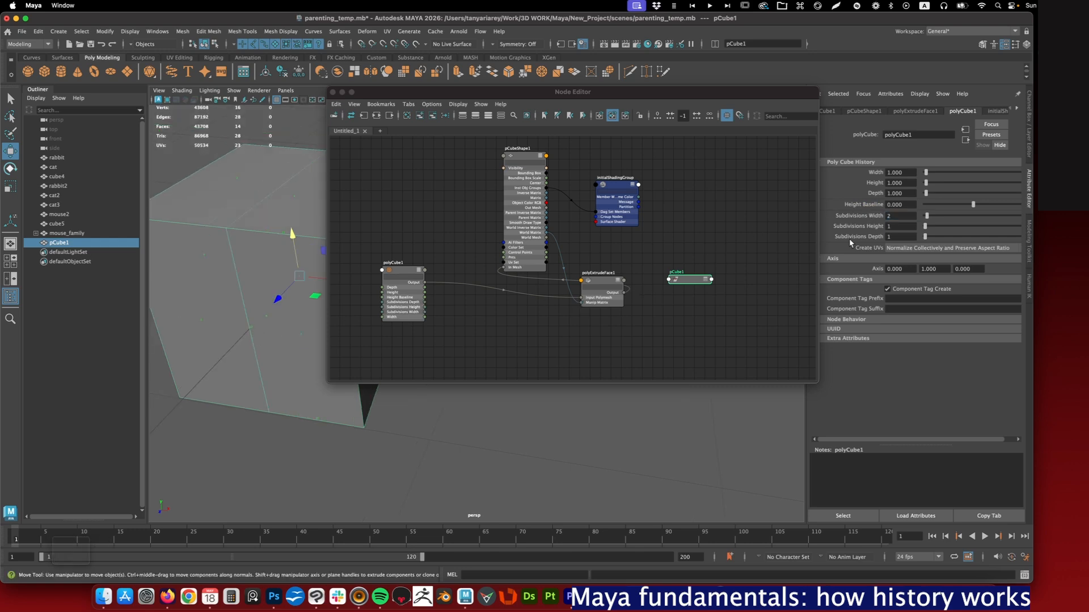
Examine the cube's subdivided faces and inspect the attributes of its polyExtrudeFace1 node
{"action": "left_click", "coordinate": [1051, 226]}
{"action": "mouse_move", "coordinate": [169, 232]}
{"action": "left_mouse_down"}
{"action": "mouse_move", "coordinate": [277, 241]}
{"action": "mouse_move", "coordinate": [316, 369]}
{"action": "mouse_move", "coordinate": [153, 394]}
{"action": "mouse_move", "coordinate": [165, 242]}
{"action": "mouse_move", "coordinate": [231, 253]}
{"action": "mouse_move", "coordinate": [268, 391]}
{"action": "mouse_move", "coordinate": [165, 311]}
{"action": "mouse_move", "coordinate": [206, 233]}
{"action": "left_mouse_up"}
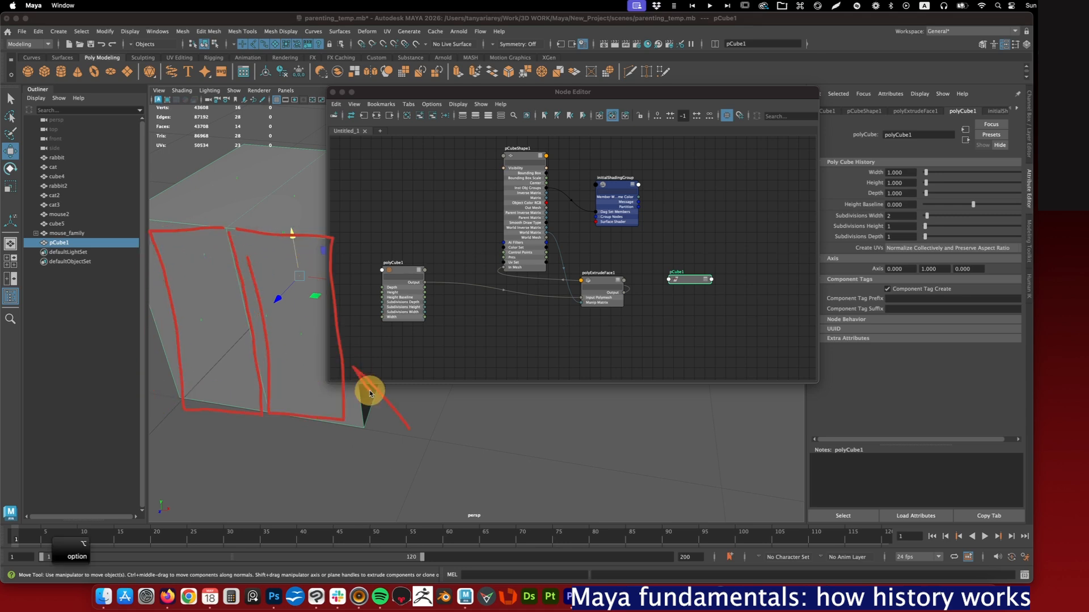
{"action": "key", "text": "alt"}
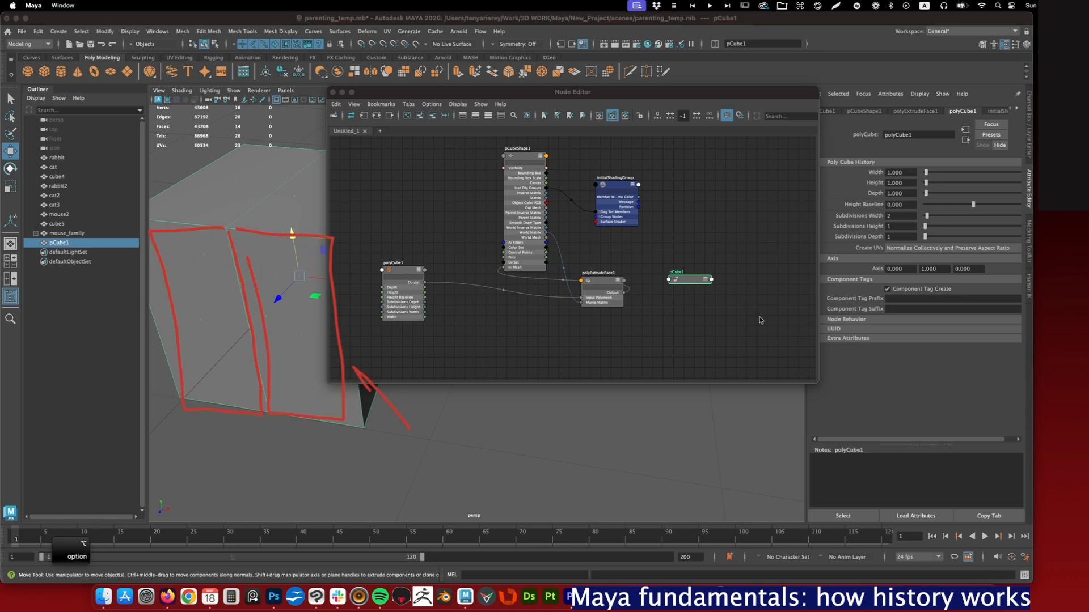
{"action": "left_click_drag", "start_coordinate": [289, 356], "coordinate": [240, 363], "text": "alt"}
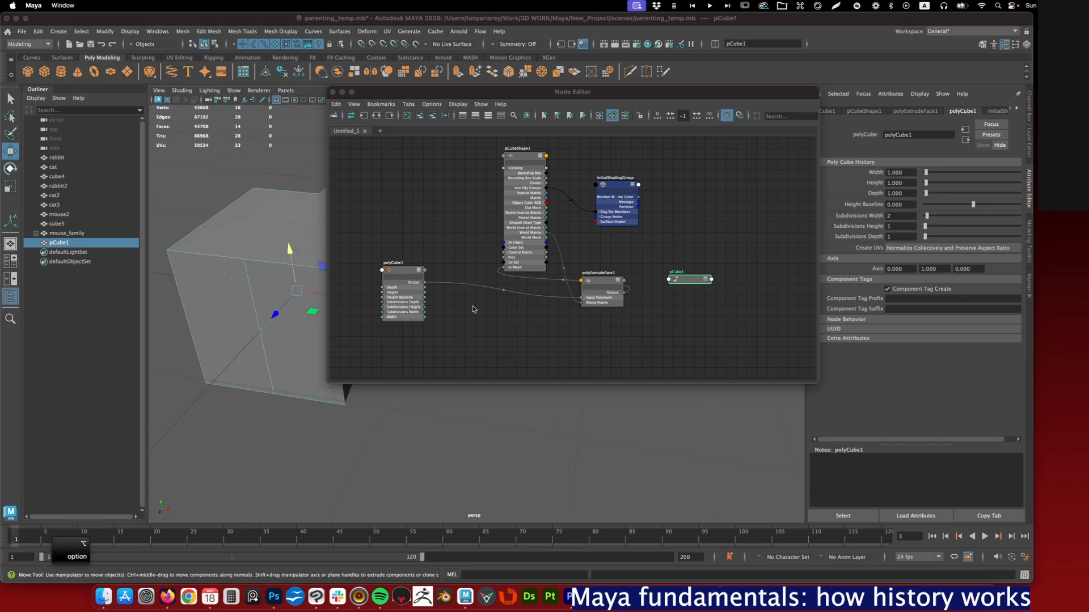
{"action": "left_click_drag", "start_coordinate": [594, 278], "coordinate": [590, 283]}
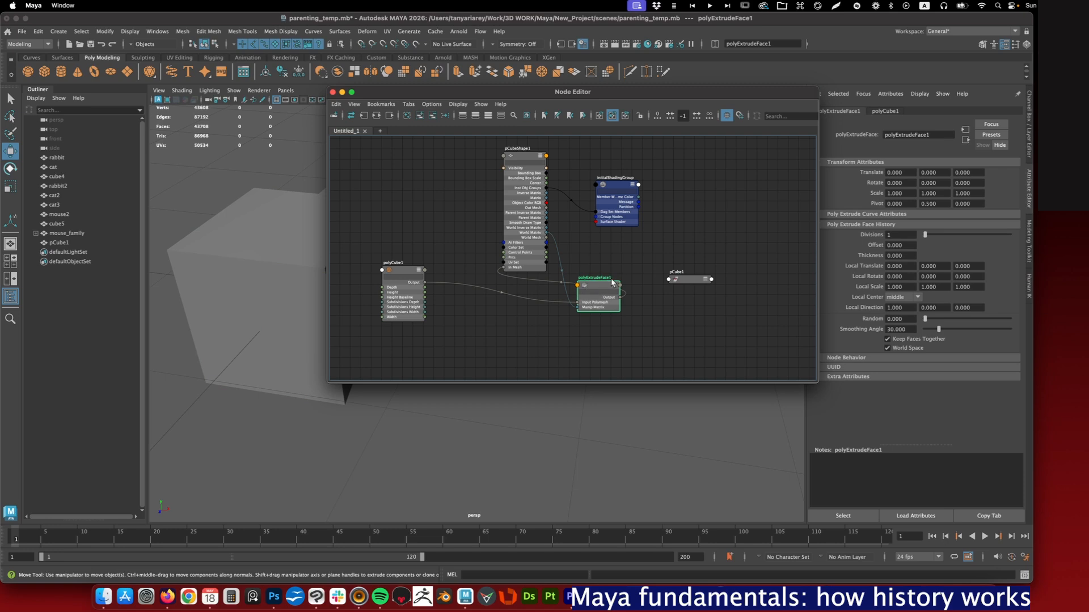
{"action": "left_click", "coordinate": [285, 309]}
{"action": "left_click_drag", "start_coordinate": [299, 332], "coordinate": [248, 241], "text": "alt"}
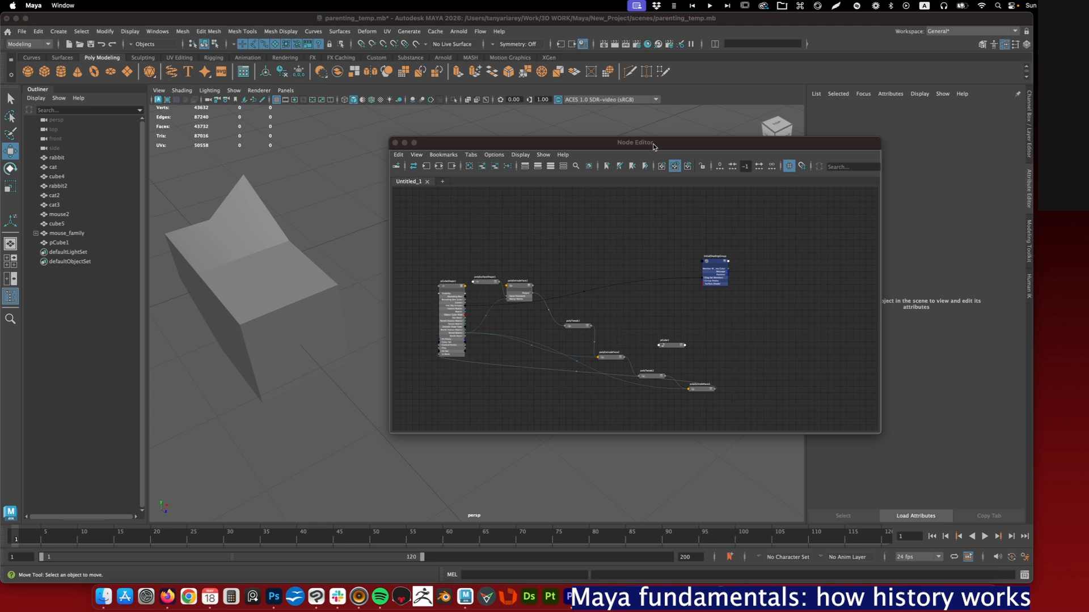
Spread out the cube's history graph by moving the pCubeShape1, polyTweak1 and polyExtrudeFace2 nodes upward
{"action": "left_click_drag", "start_coordinate": [653, 147], "coordinate": [651, 146]}
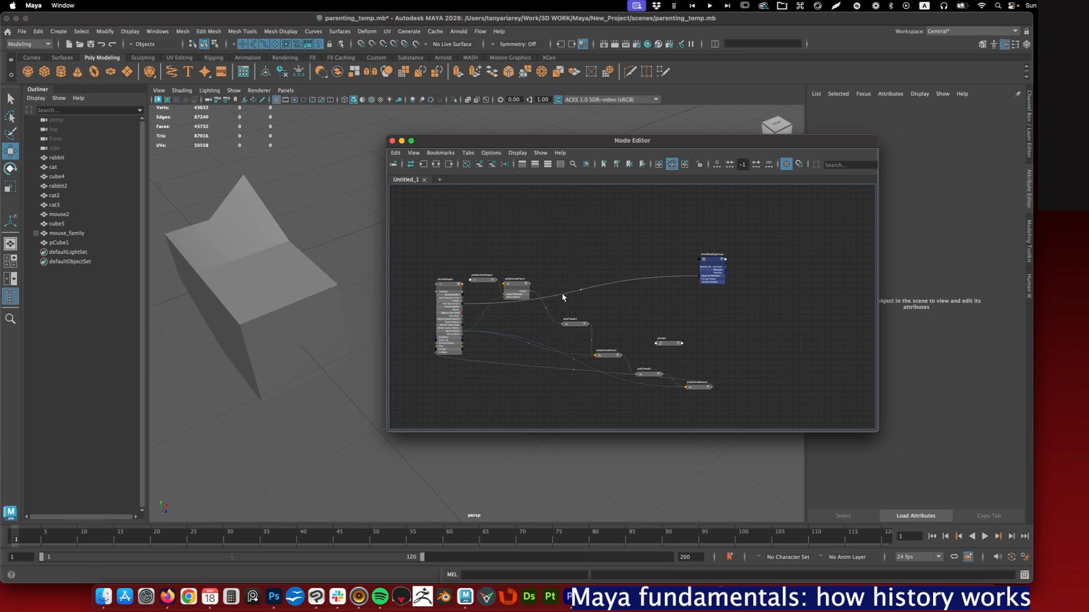
{"action": "left_click_drag", "start_coordinate": [449, 290], "coordinate": [432, 251]}
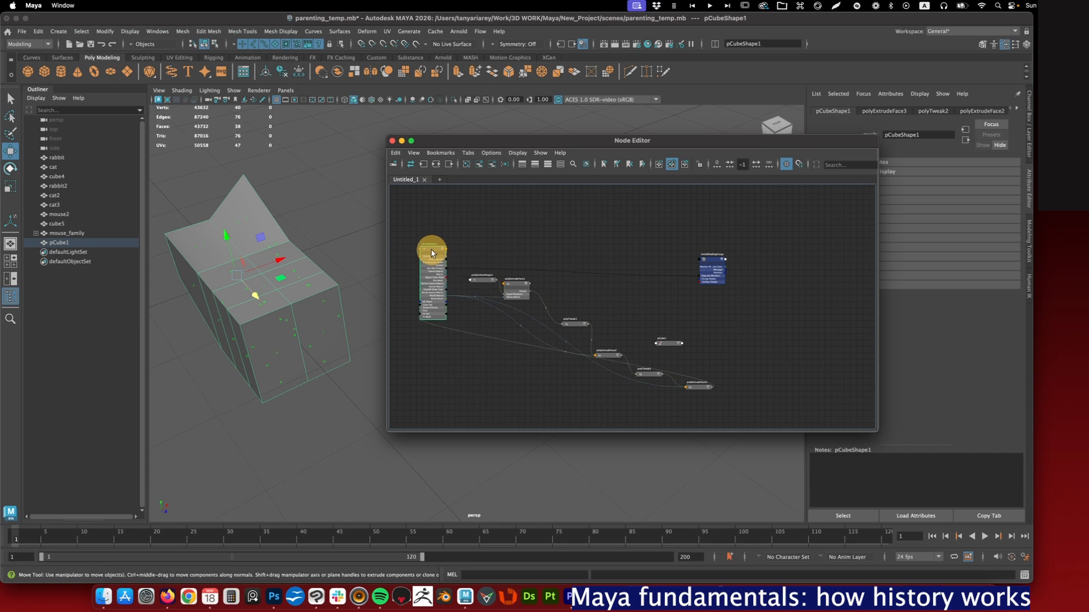
{"action": "left_click", "coordinate": [519, 278]}
{"action": "left_click_drag", "start_coordinate": [577, 325], "coordinate": [576, 311]}
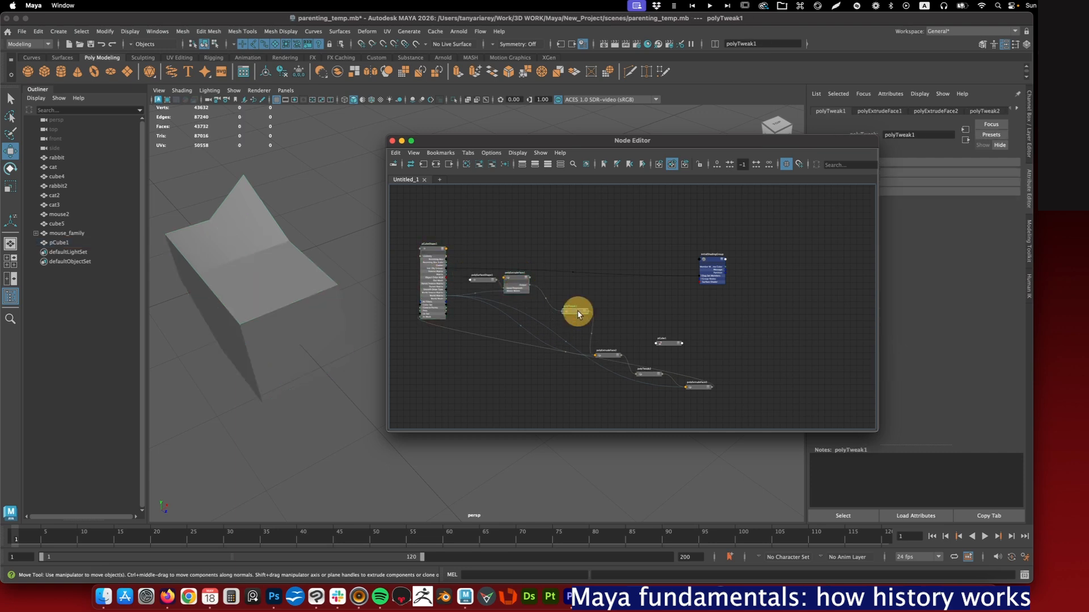
{"action": "left_click", "coordinate": [613, 352]}
{"action": "left_click", "coordinate": [669, 343]}
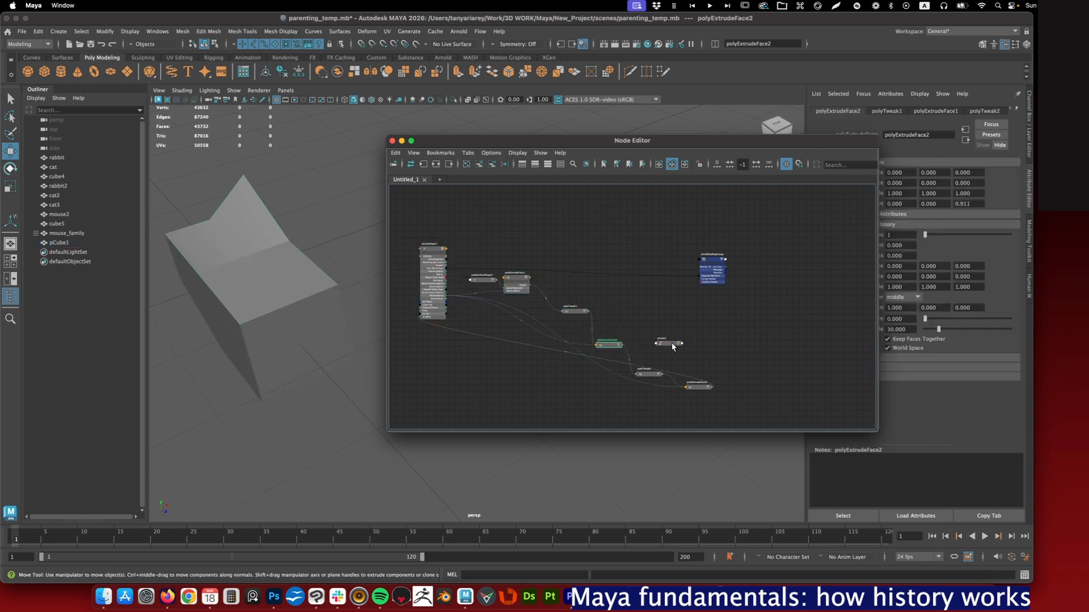